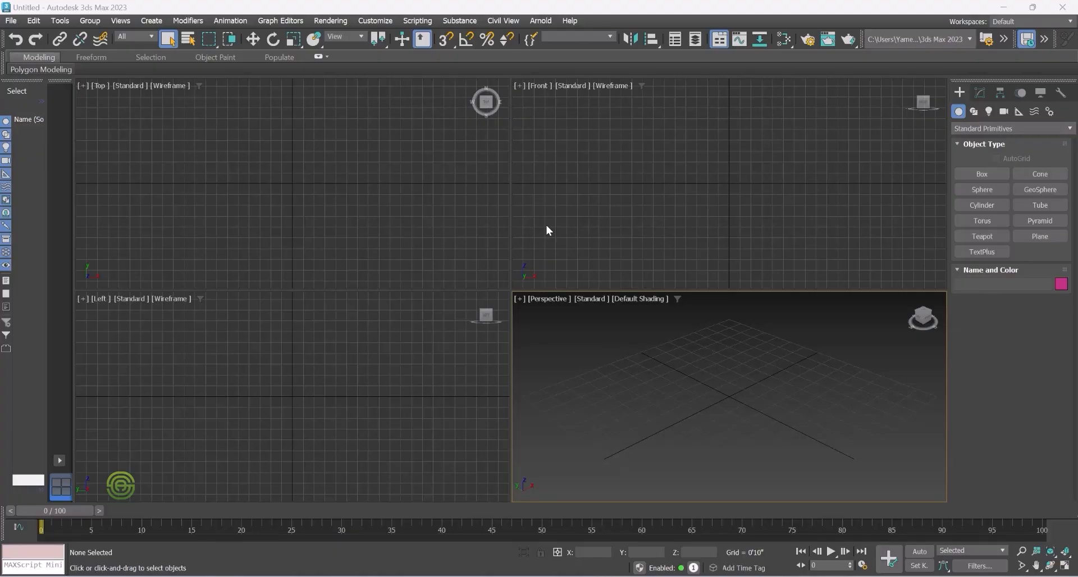
Maximize the Perspective viewport and create a Tetra-family Hedra extended primitive at the grid origin
click(1004, 128)
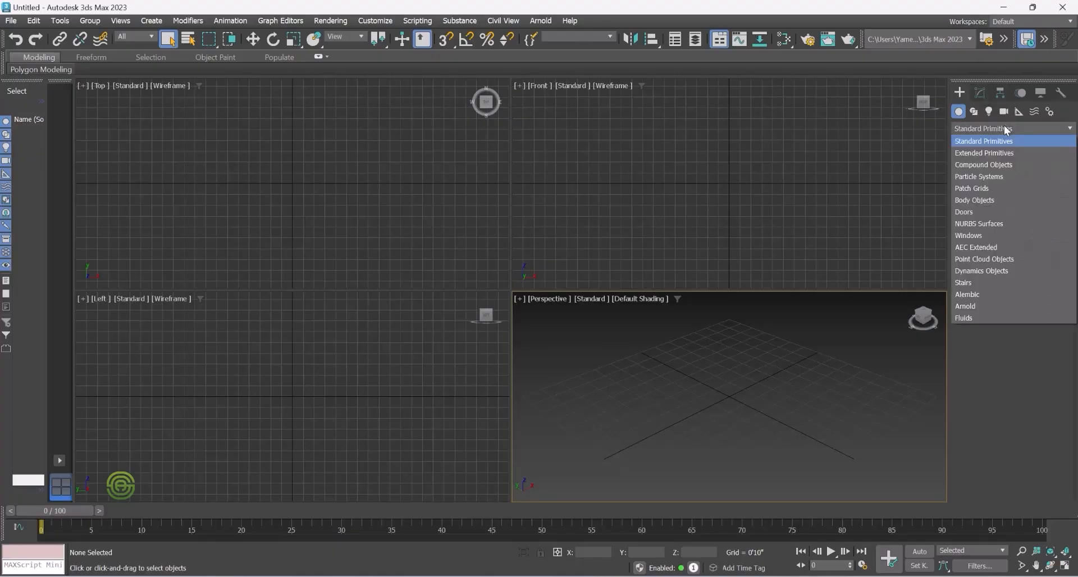
click(991, 152)
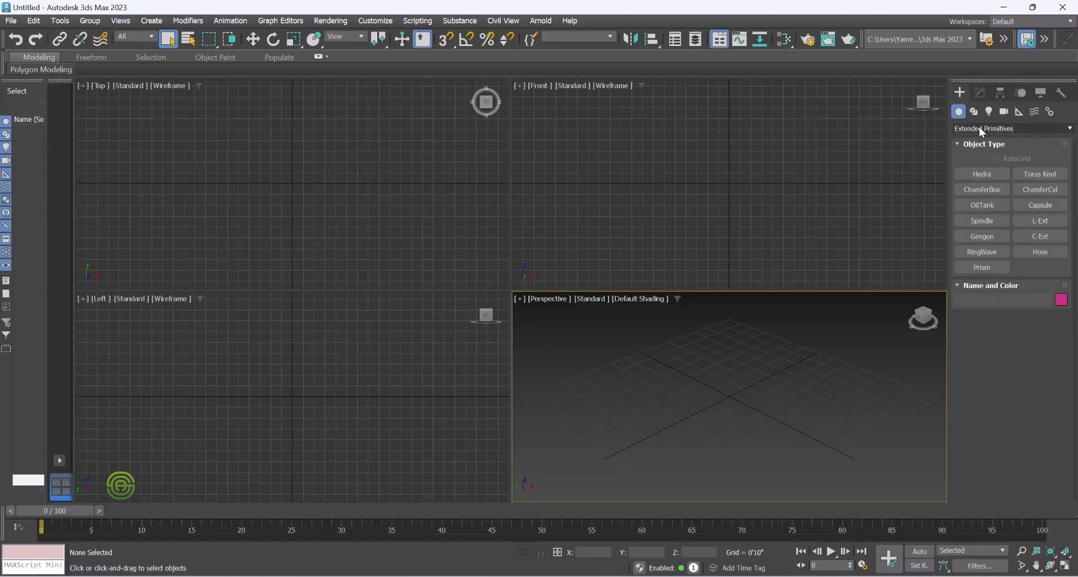
click(981, 174)
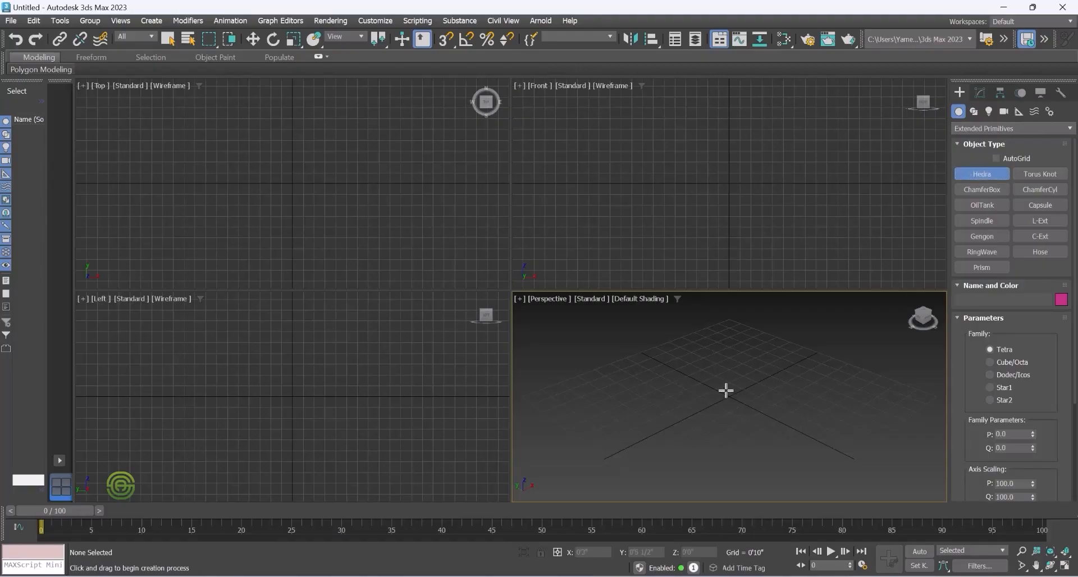
key(alt+w)
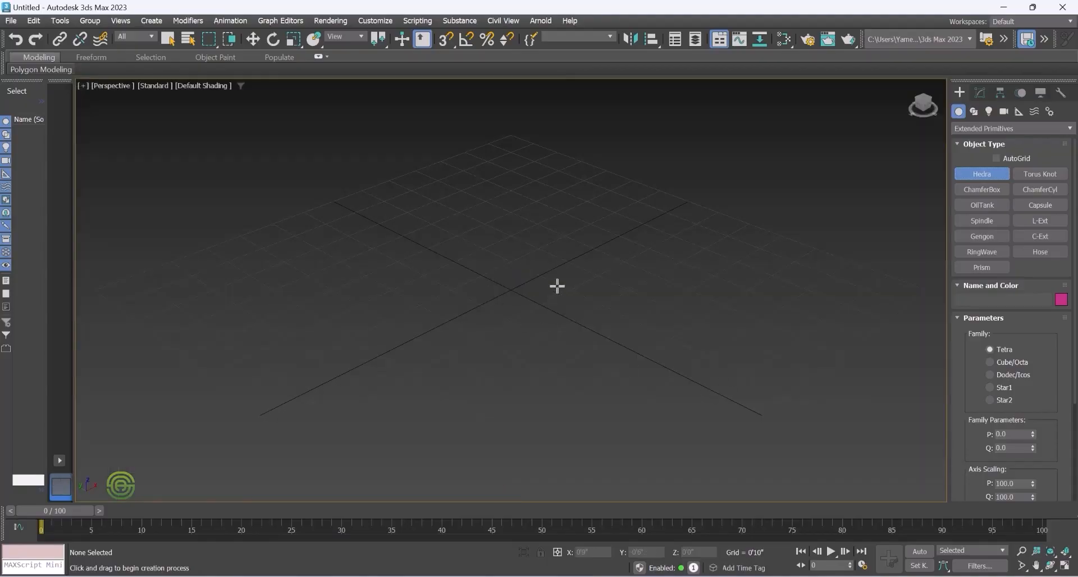
click(982, 175)
drag(511, 305, 476, 234)
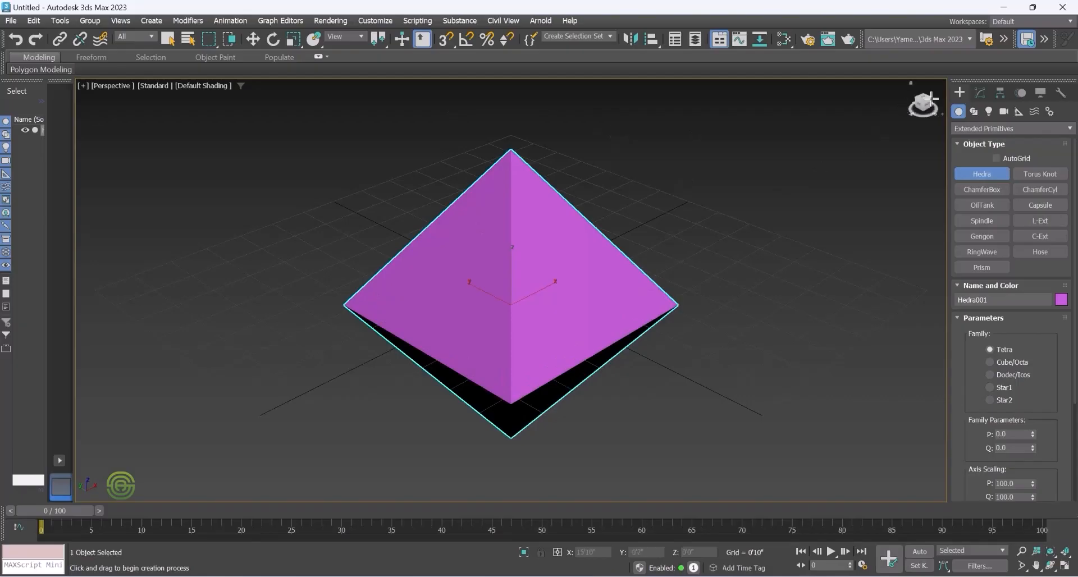
Try the Cube/Octa, Dodec/Icos and Star1 families on the hedra, ending with Star2, and inspect the shape from several angles
click(981, 90)
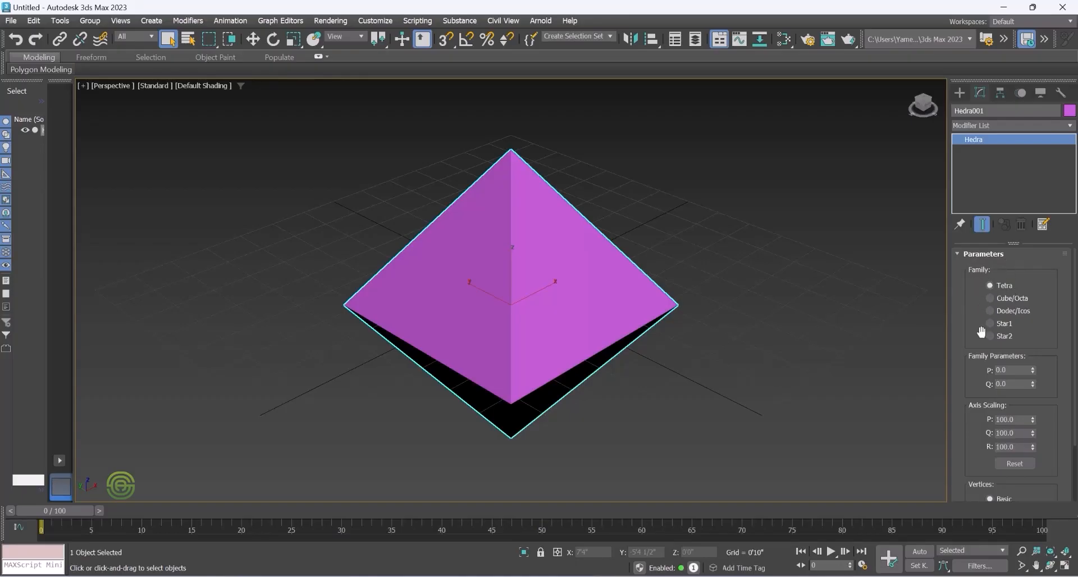
click(989, 298)
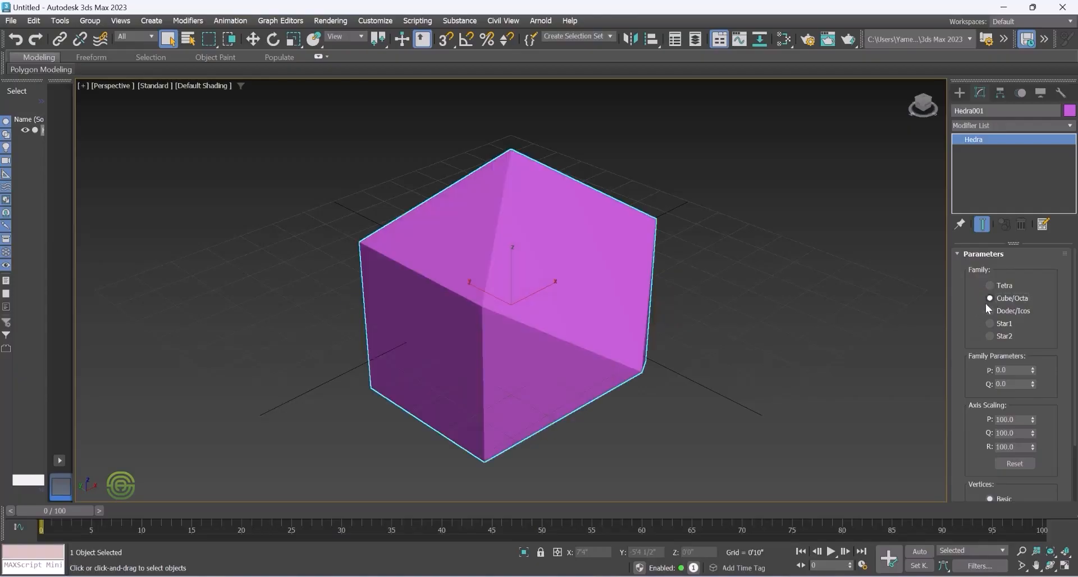
click(990, 310)
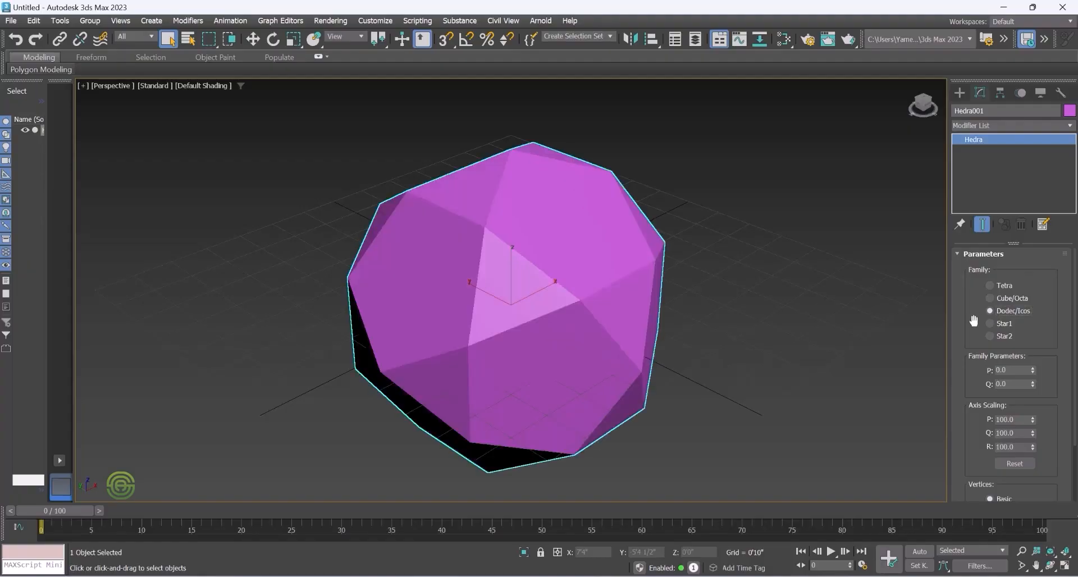
click(989, 324)
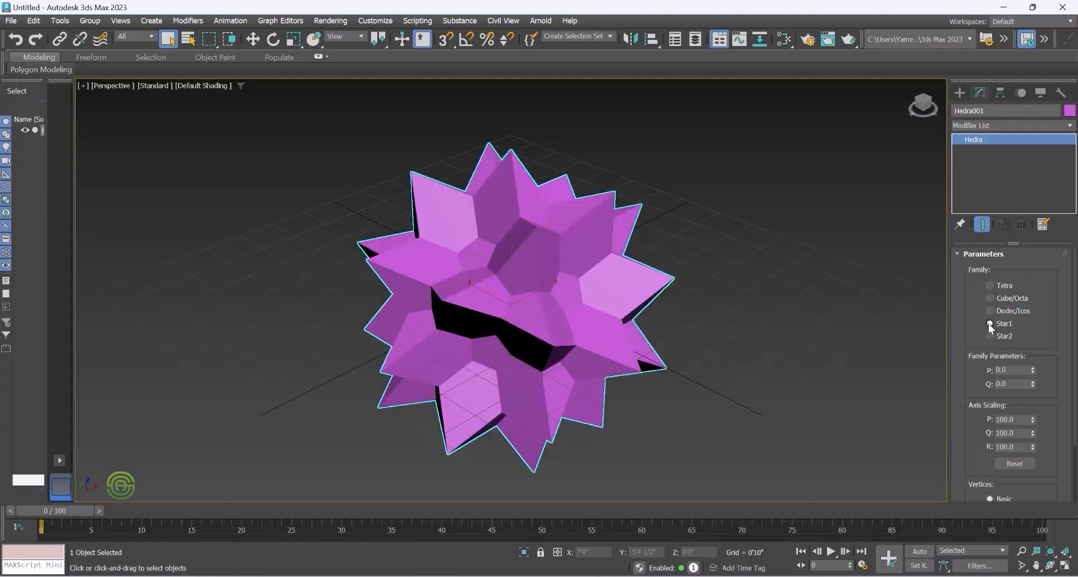
click(990, 337)
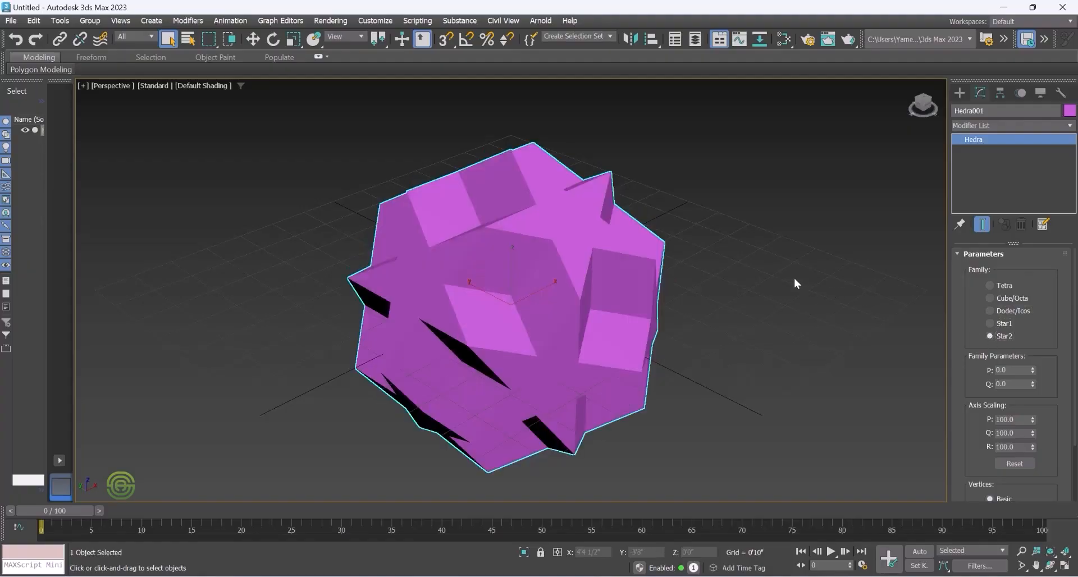
scroll(659, 283, down, 10)
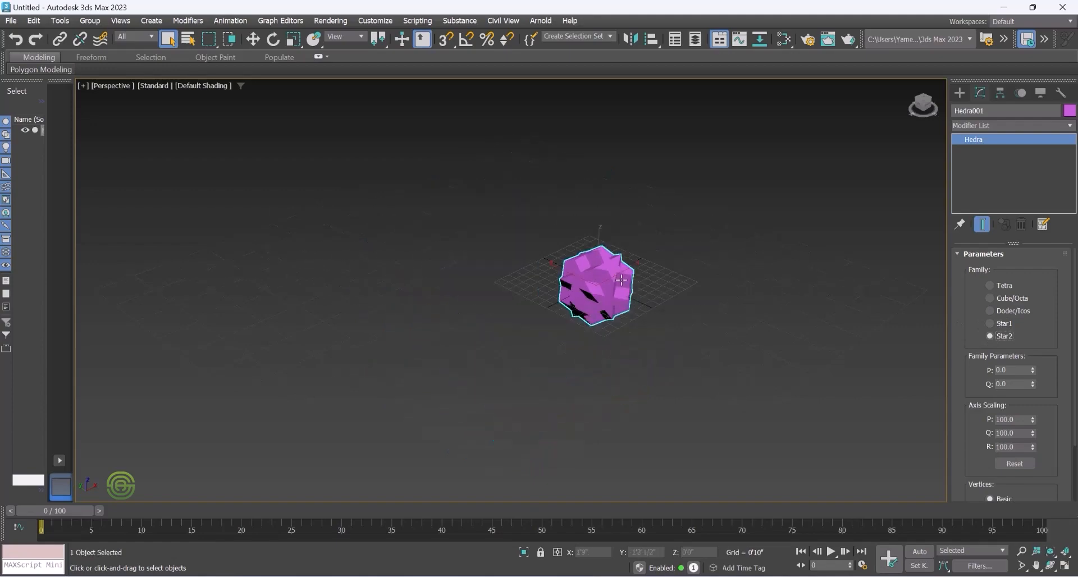
scroll(672, 301, up, 7)
scroll(443, 263, down, 3)
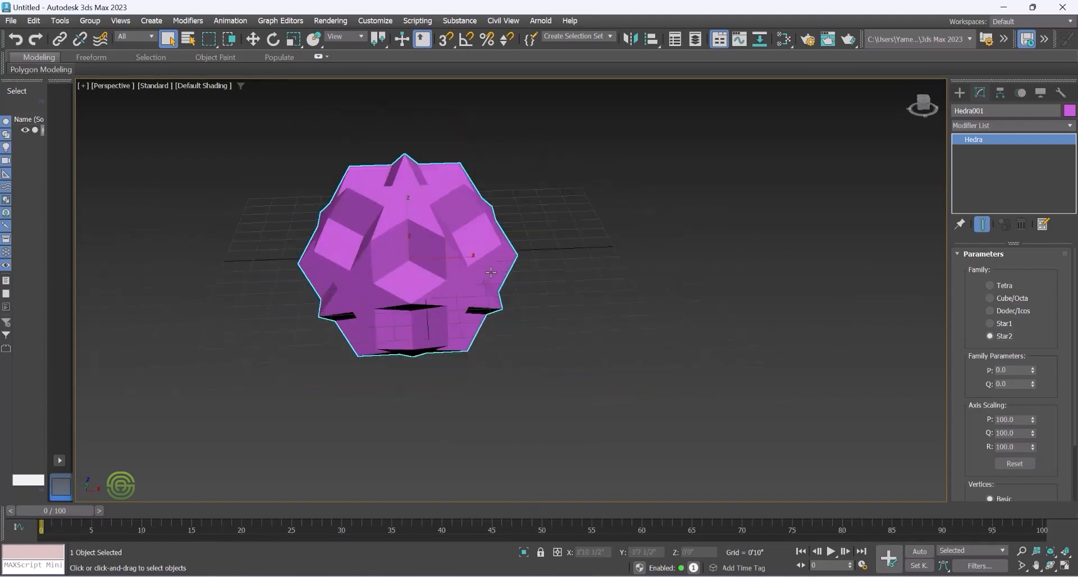
scroll(433, 259, up, 2)
alt+middle_drag(422, 252, 458, 251)
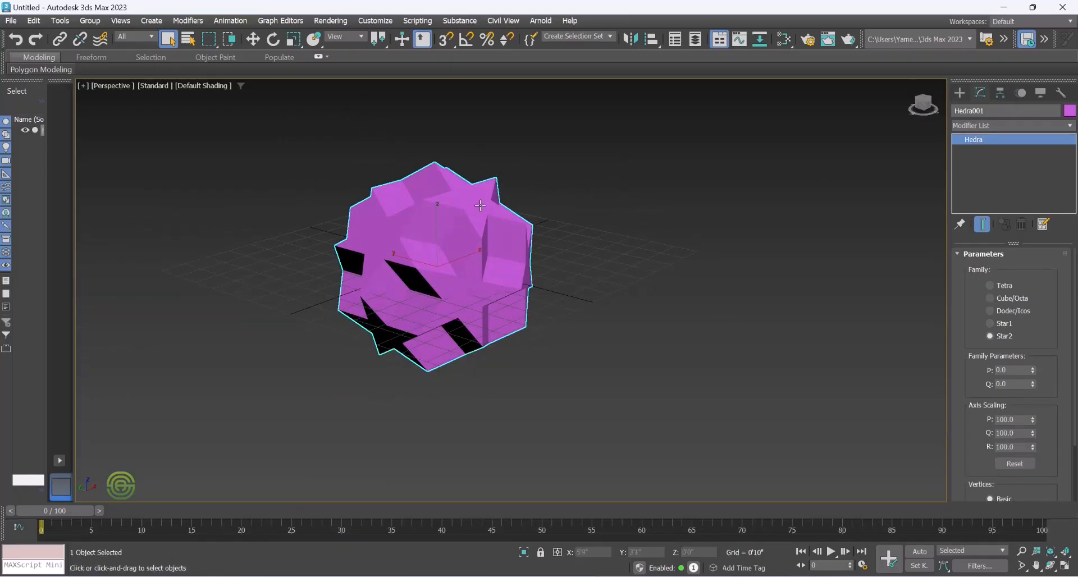
Delete the hedra from the scene
click(959, 93)
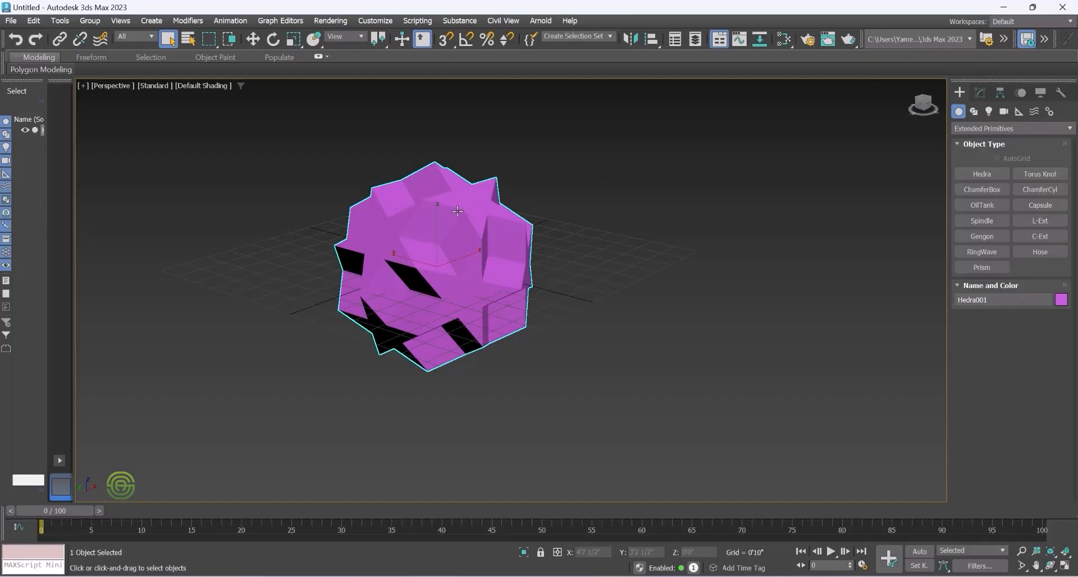
key(Delete)
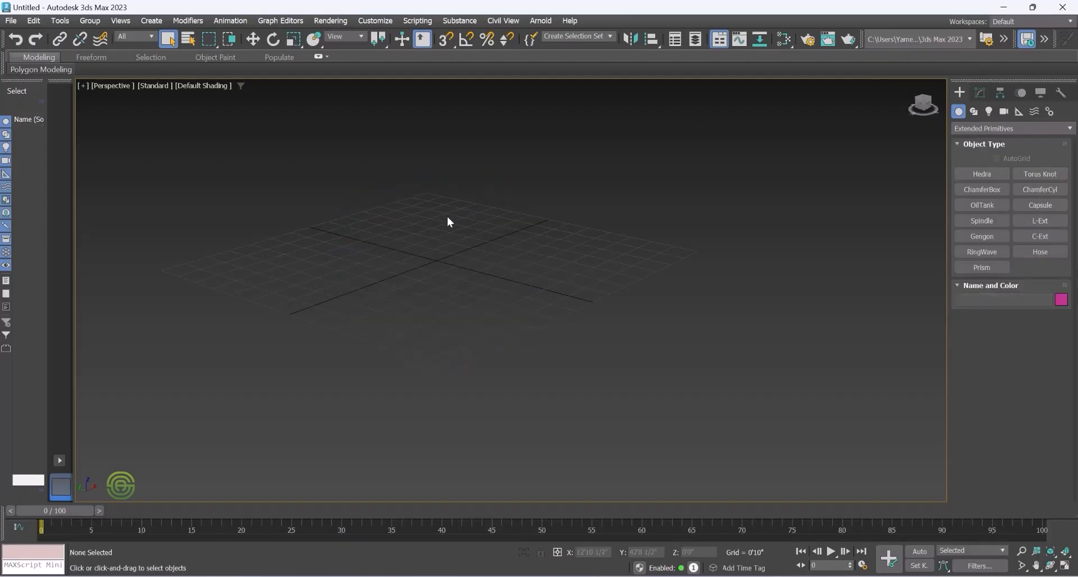
middle_drag(411, 231, 513, 287)
Create a new Star2-family Hedra from the extended primitives at the grid origin, with a radius of about 2'4 1/2"
click(969, 128)
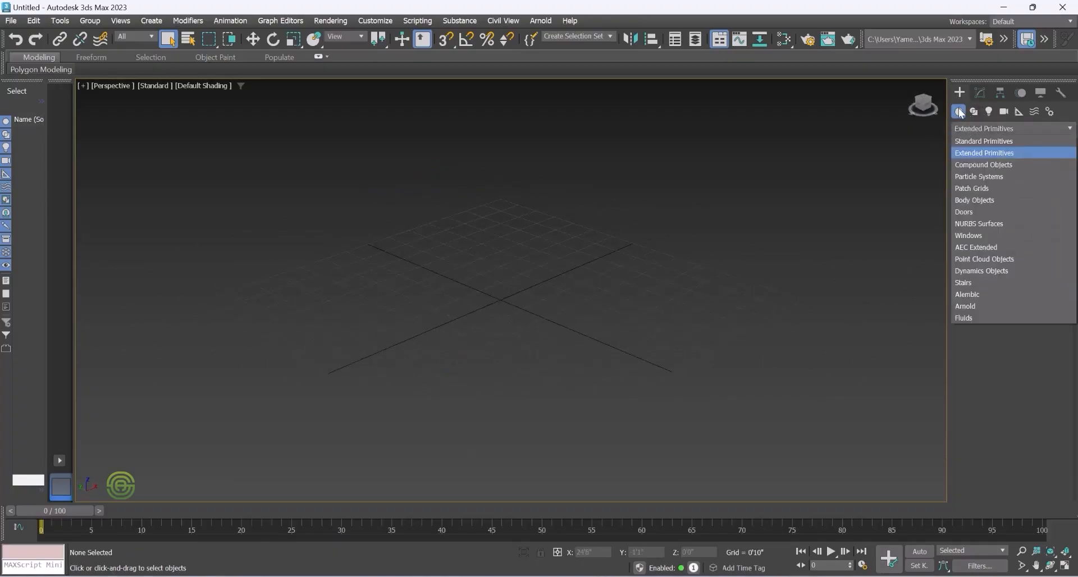
click(959, 112)
click(966, 128)
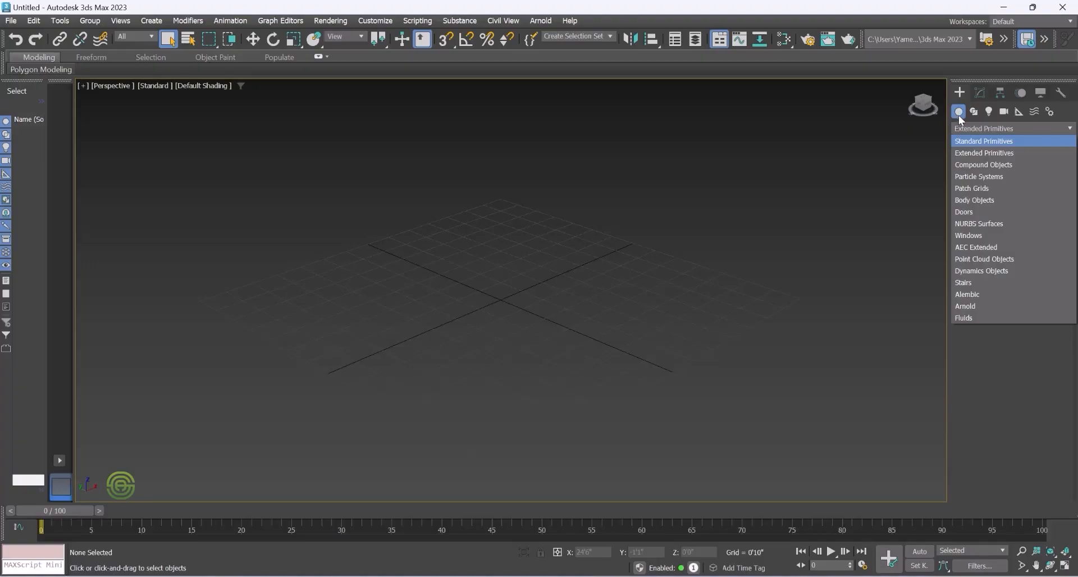
click(972, 155)
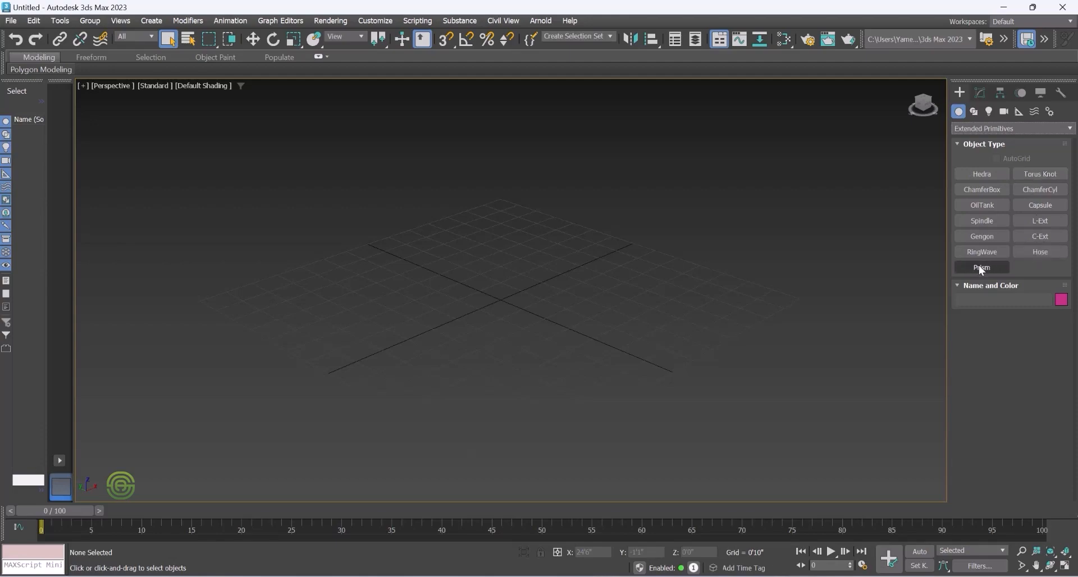
click(984, 174)
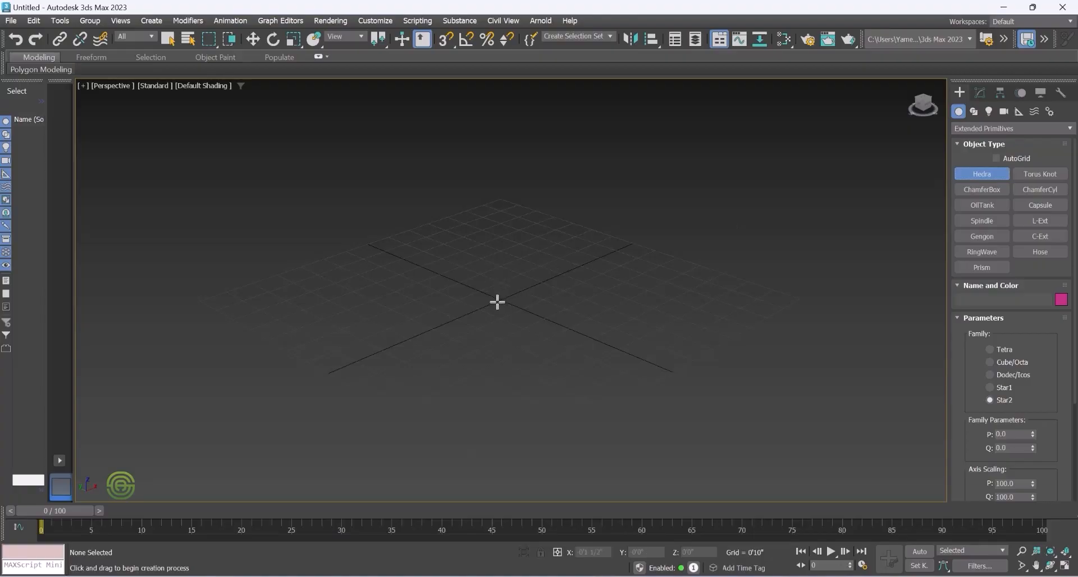
drag(497, 302, 501, 267)
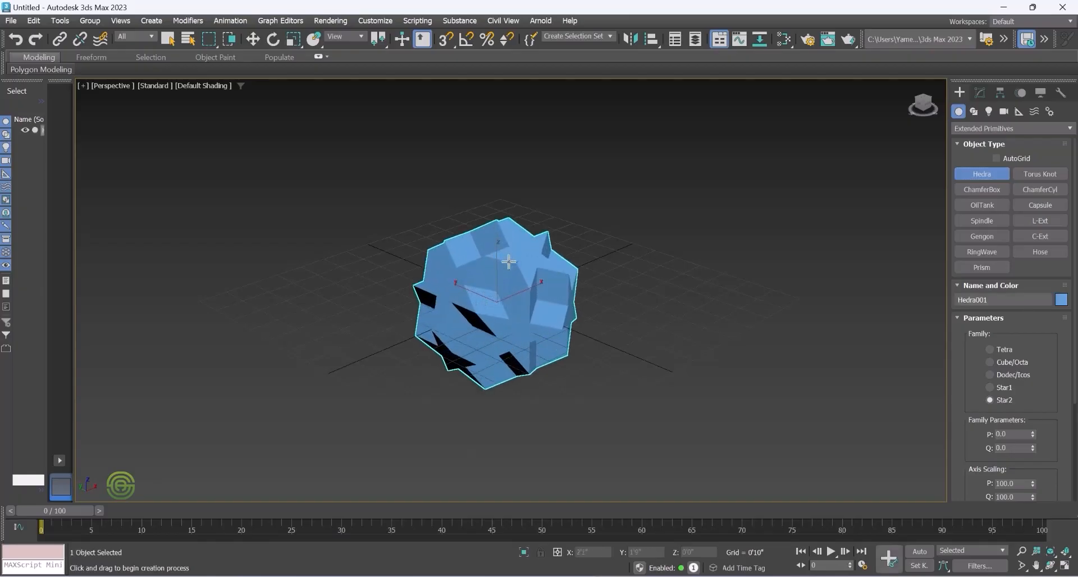
alt+middle_drag(506, 263, 501, 265)
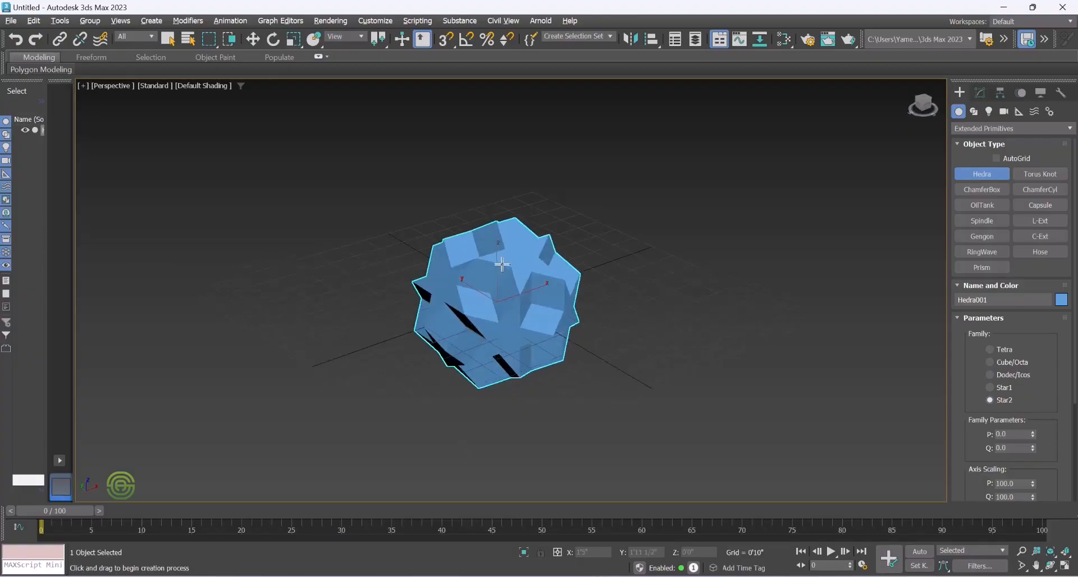
scroll(504, 268, up, 2)
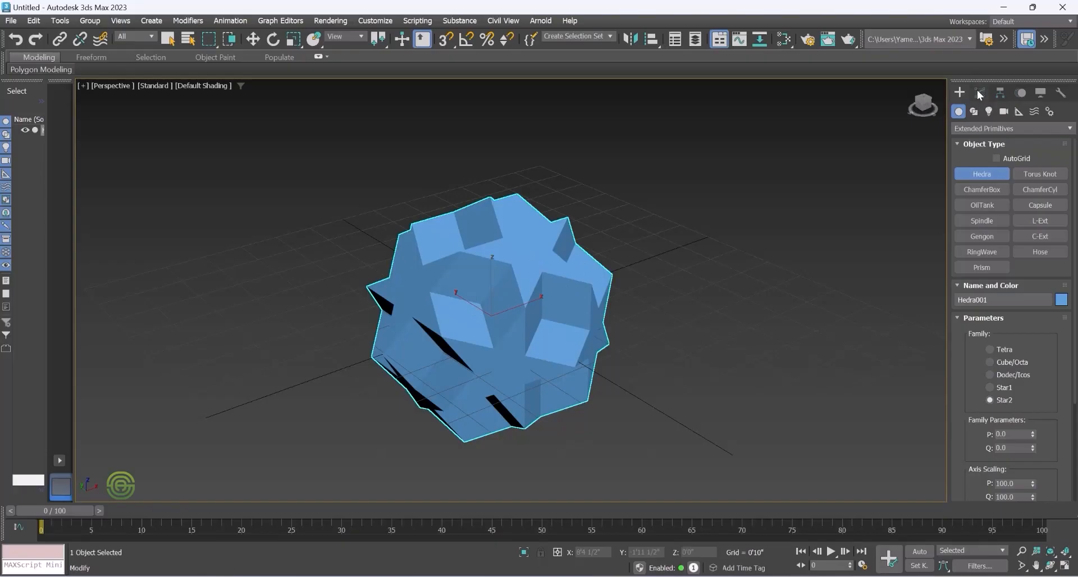
Cycle the new hedra through the Tetra, Cube/Octa, Dodec/Icos and Star2 families and settle on Star1
click(979, 93)
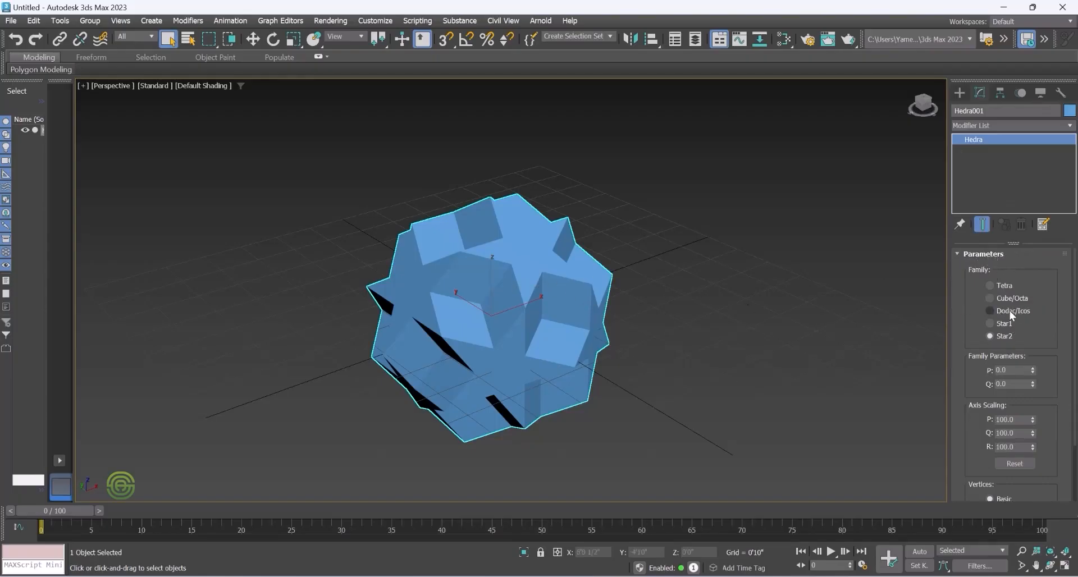
click(990, 286)
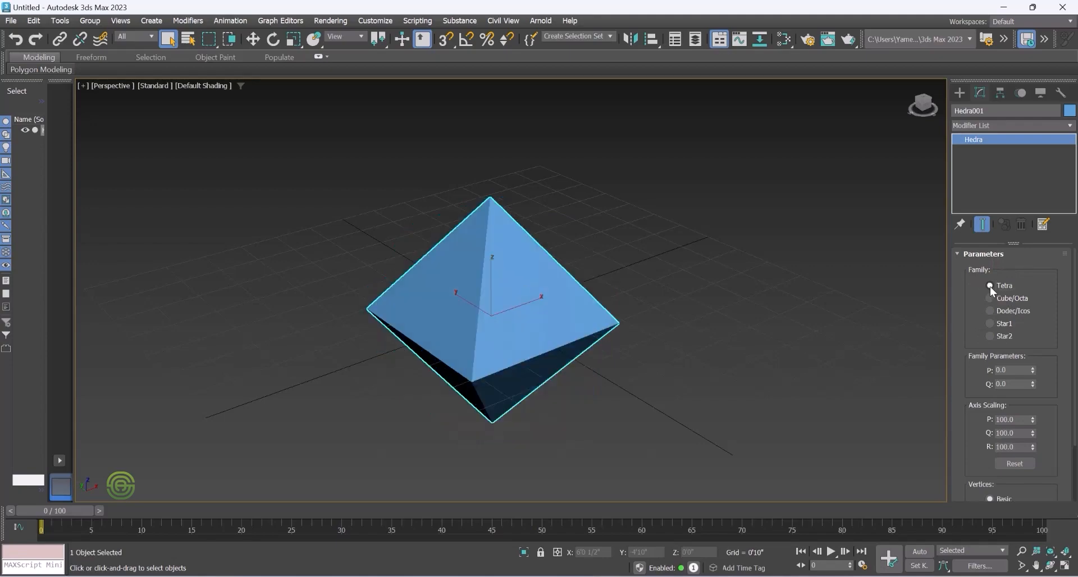
click(989, 301)
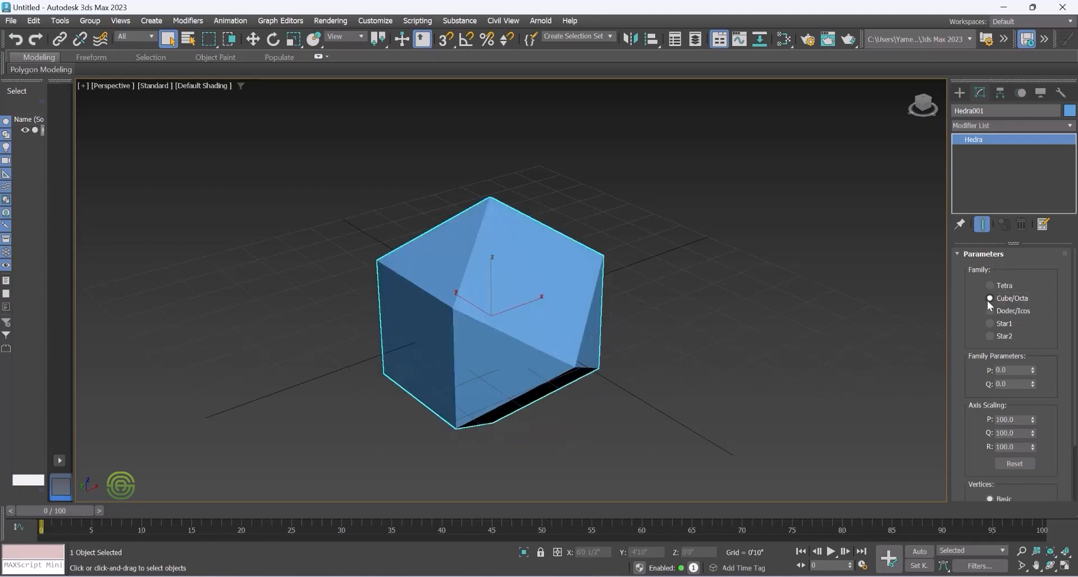
click(991, 313)
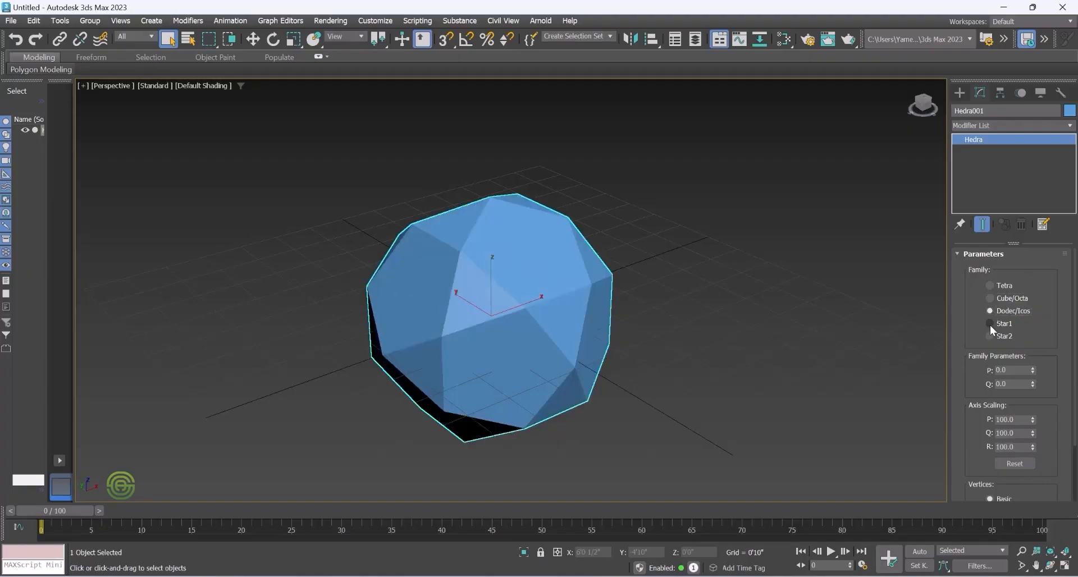
click(990, 325)
click(989, 335)
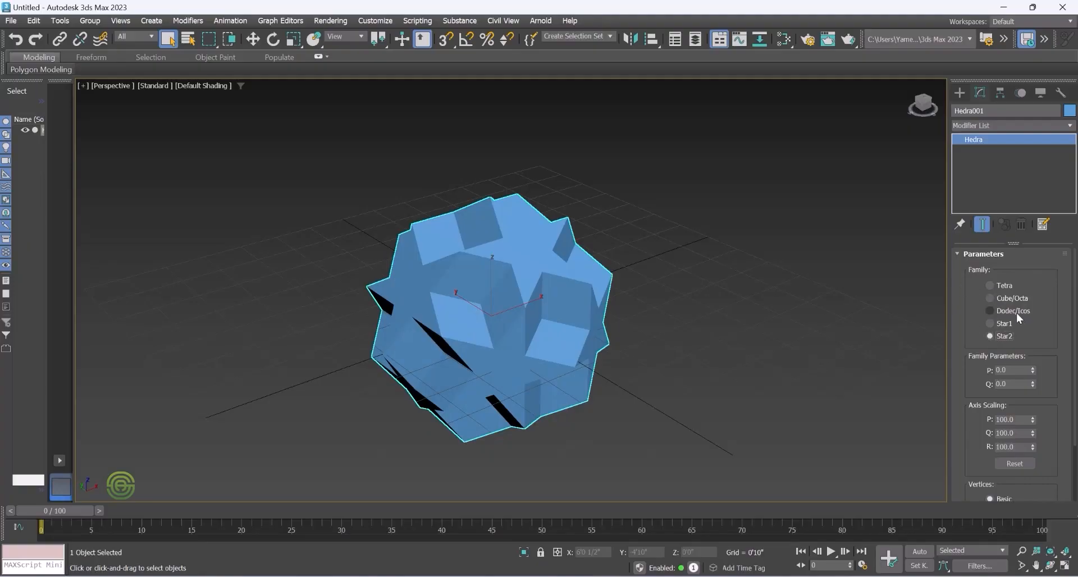
click(990, 322)
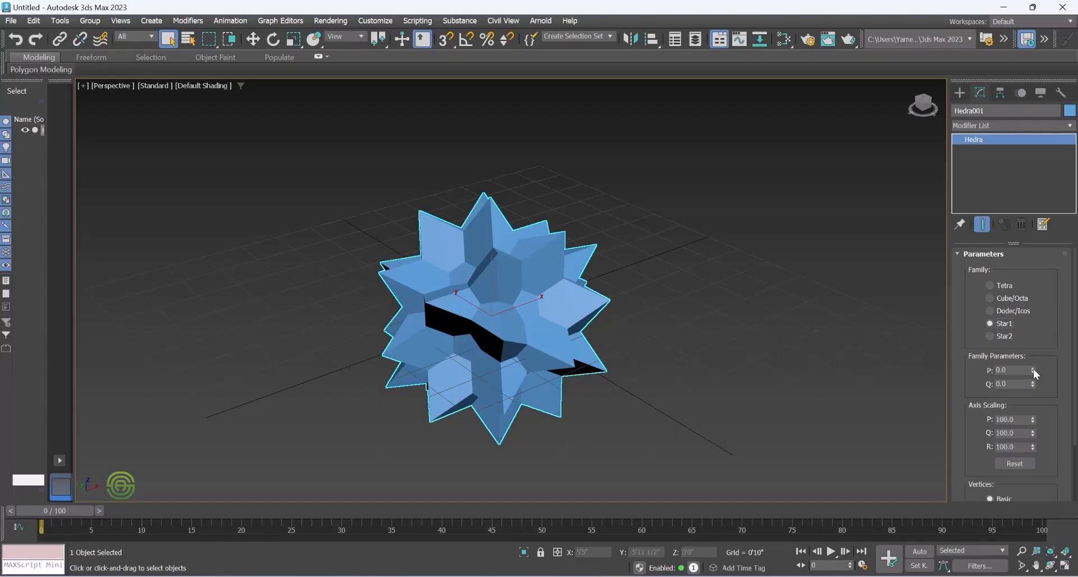
Adjust the Star1 hedra's family parameters to P 0.2 and Q 0.66
mouse_move(1033, 368)
mouse_down()
mouse_move(1035, 344)
mouse_move(1040, 356)
mouse_move(1044, 342)
mouse_move(1044, 373)
mouse_move(1047, 340)
mouse_move(1048, 369)
mouse_move(1049, 354)
mouse_up()
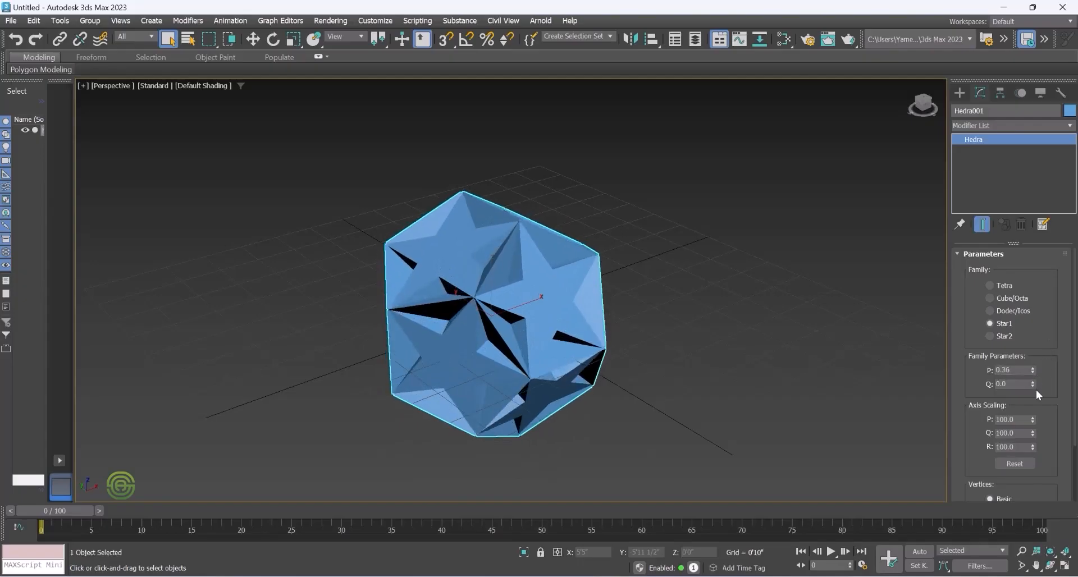
mouse_move(1033, 386)
mouse_down()
mouse_move(1043, 349)
mouse_move(1033, 385)
mouse_up()
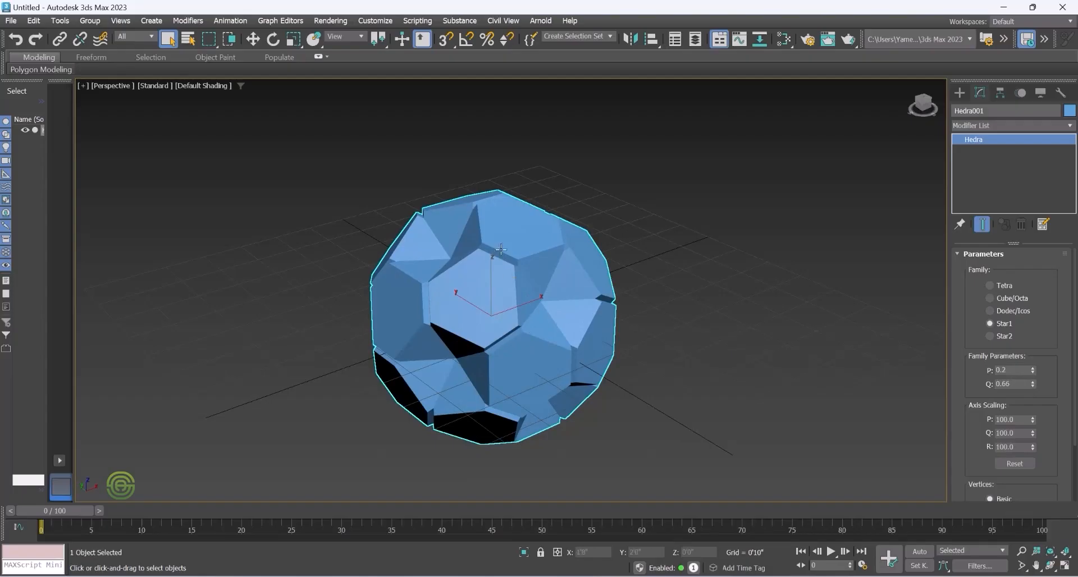
scroll(486, 230, down, 3)
scroll(538, 295, up, 3)
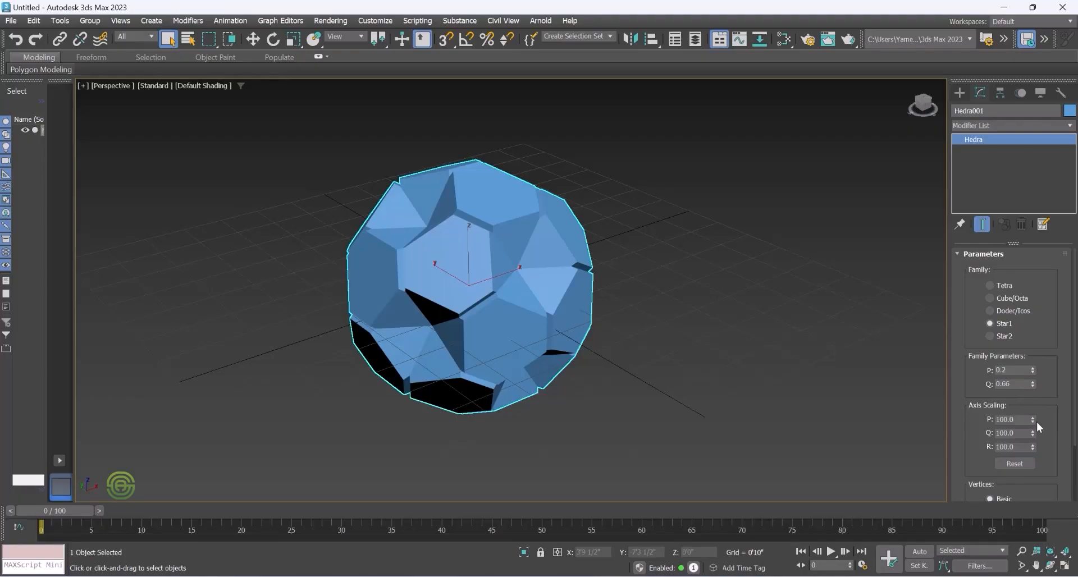
Review the hedra's remaining axis scaling, vertices and radius settings, and deselect it
scroll(1044, 414, down, 3)
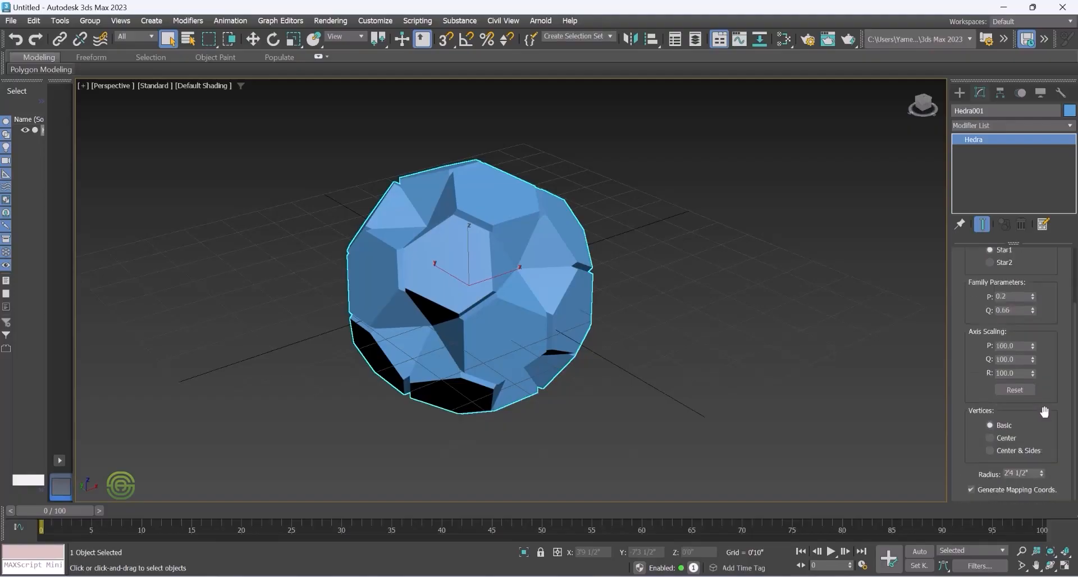
scroll(1043, 413, up, 3)
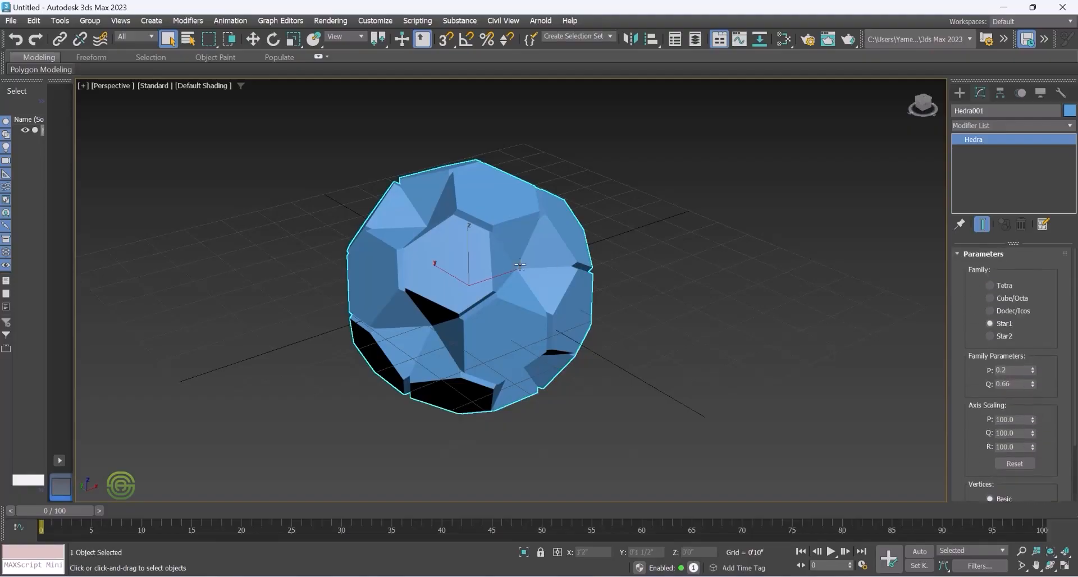
scroll(535, 257, down, 2)
scroll(528, 272, up, 1)
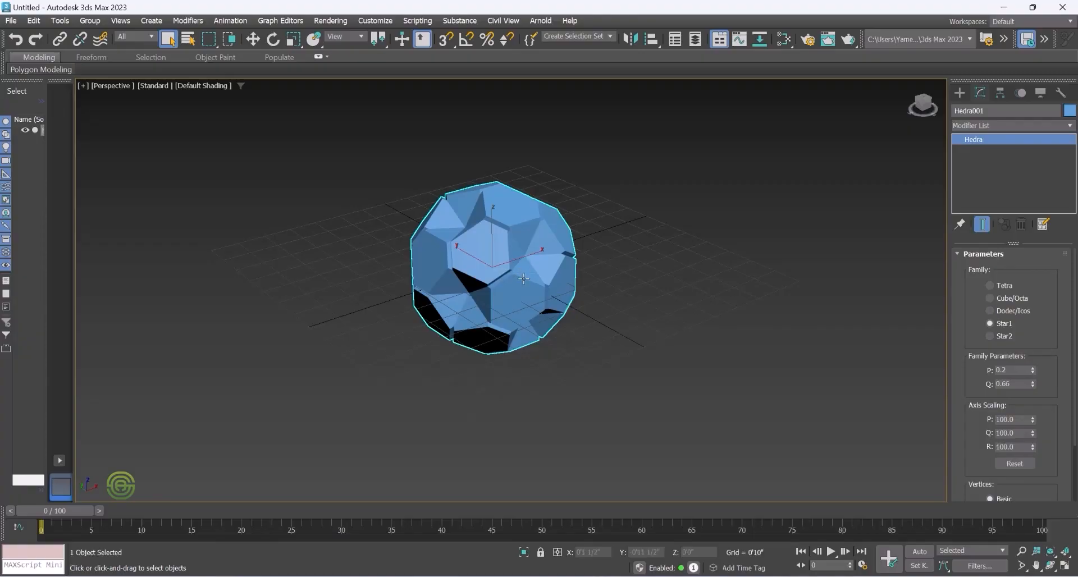
right_click(372, 162)
click(338, 158)
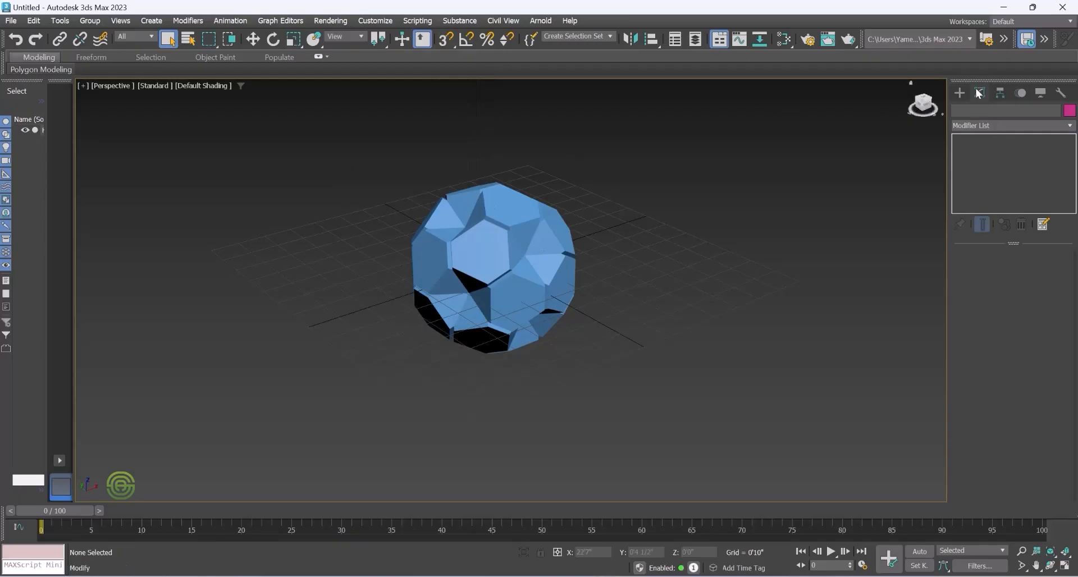
Select the hedra and move it along X to about -0'6 1/2"
click(961, 92)
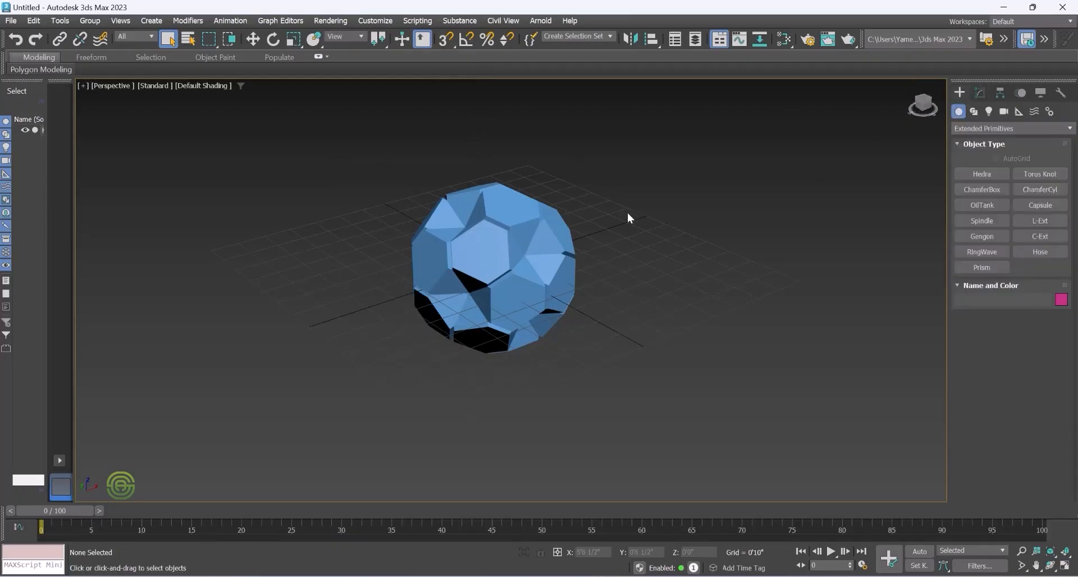
click(490, 248)
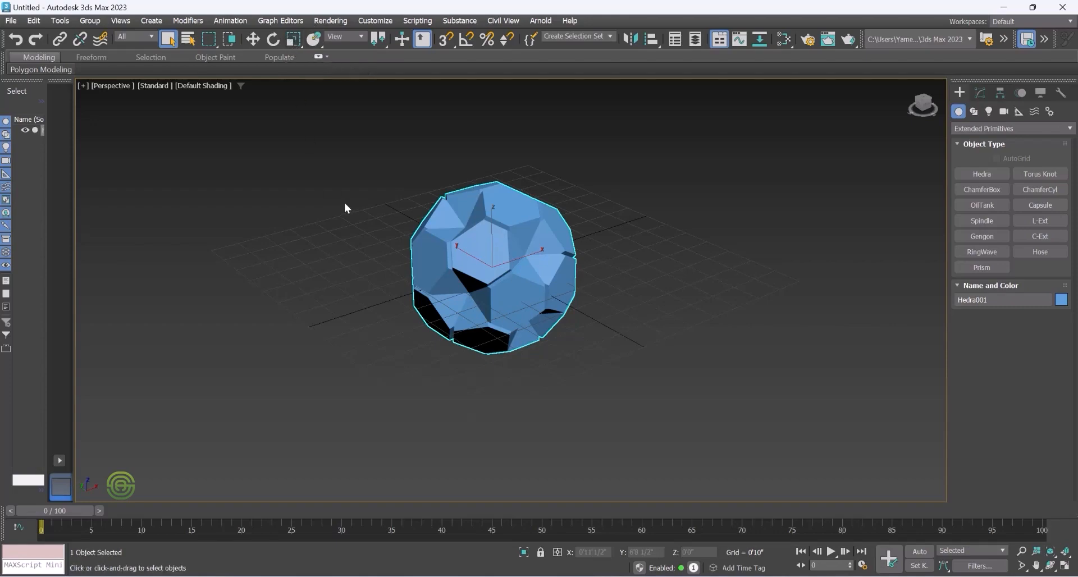
key(r)
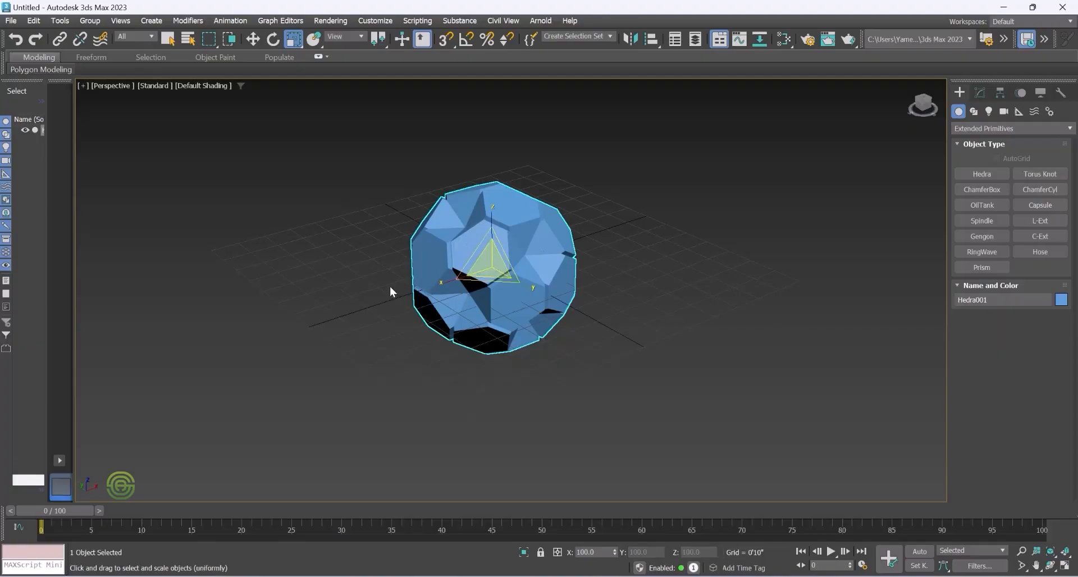
key(w)
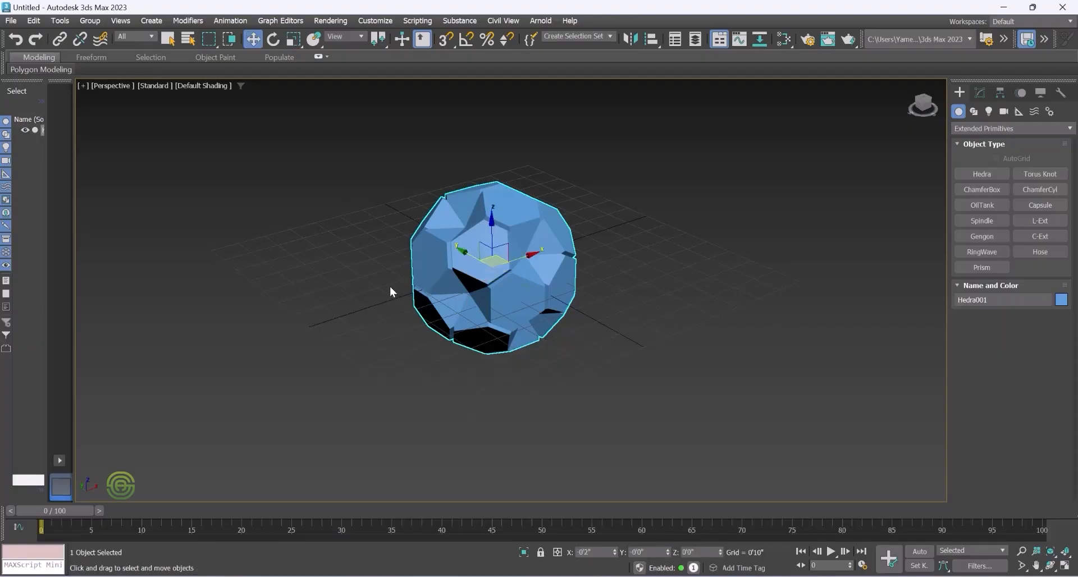
drag(530, 258, 492, 221)
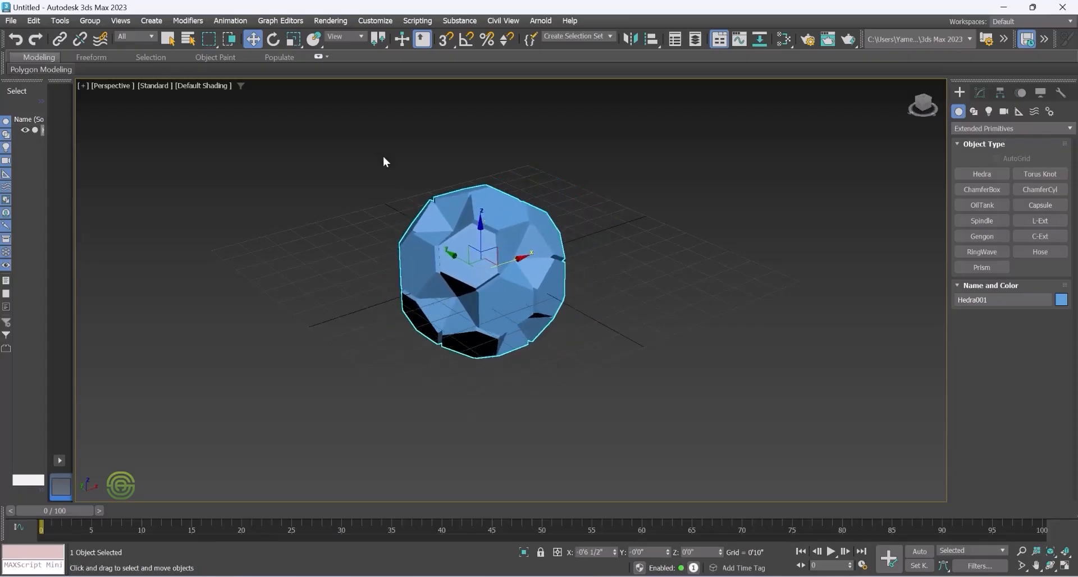
Try rotating the hedra and undo the rotation
key(e)
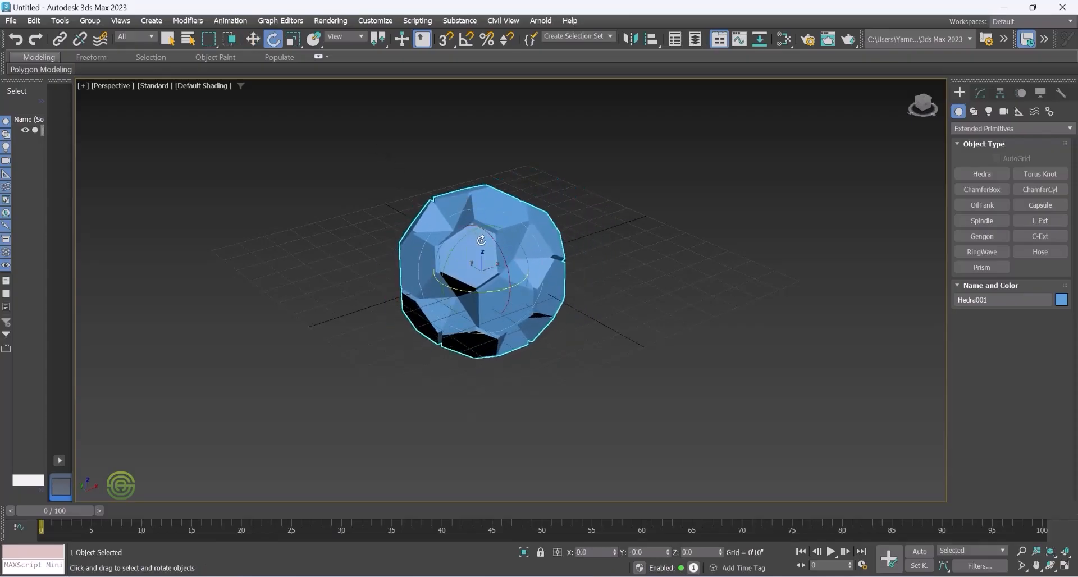
drag(494, 238, 489, 223)
key(ctrl+z)
Scale the hedra non-uniformly along its Y axis to about 23.44 percent so it becomes a flattened panel
key(r)
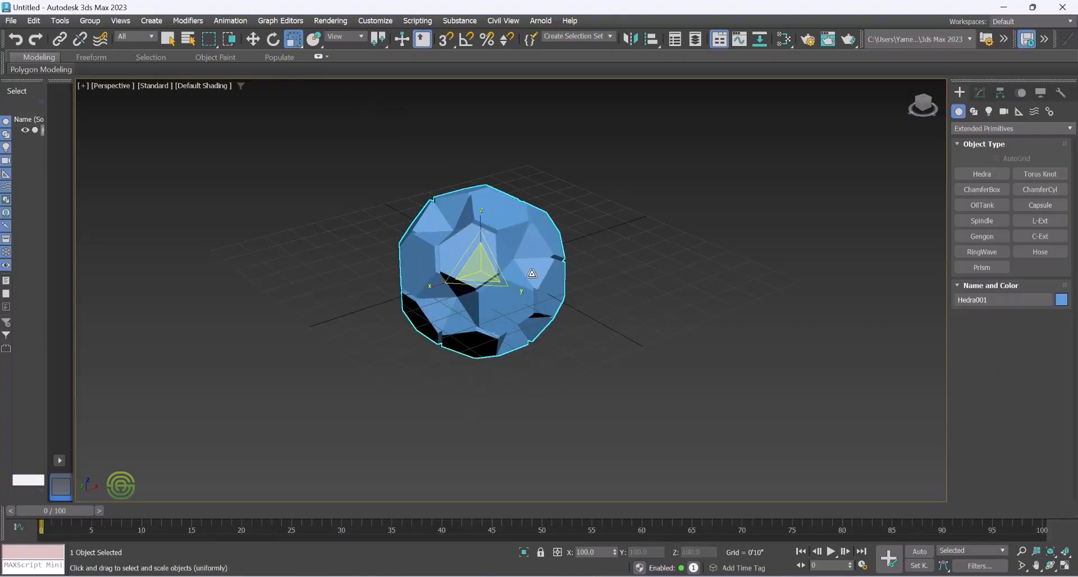
key(r)
drag(521, 292, 483, 268)
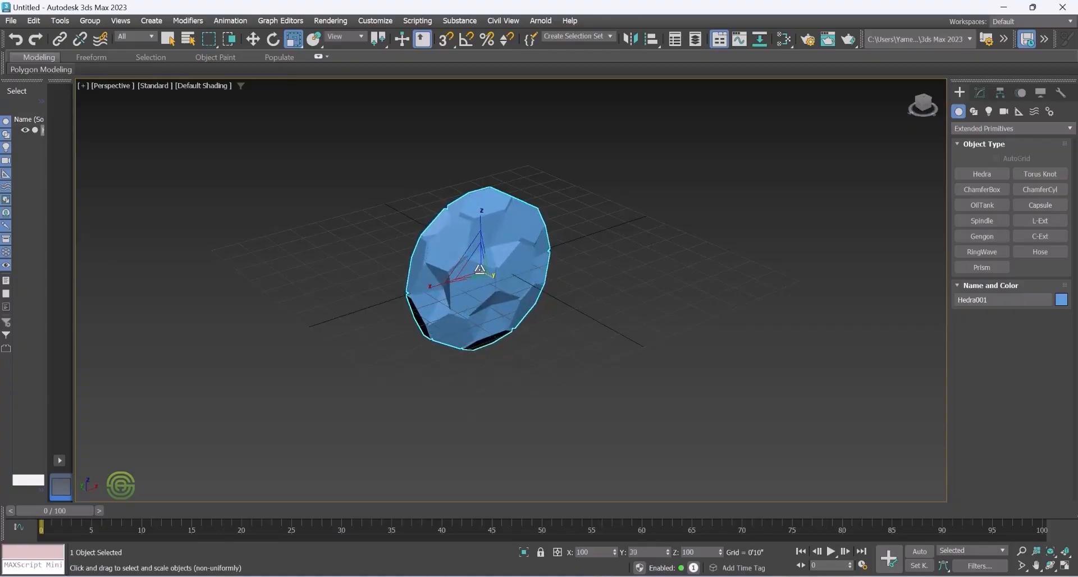
scroll(483, 247, up, 3)
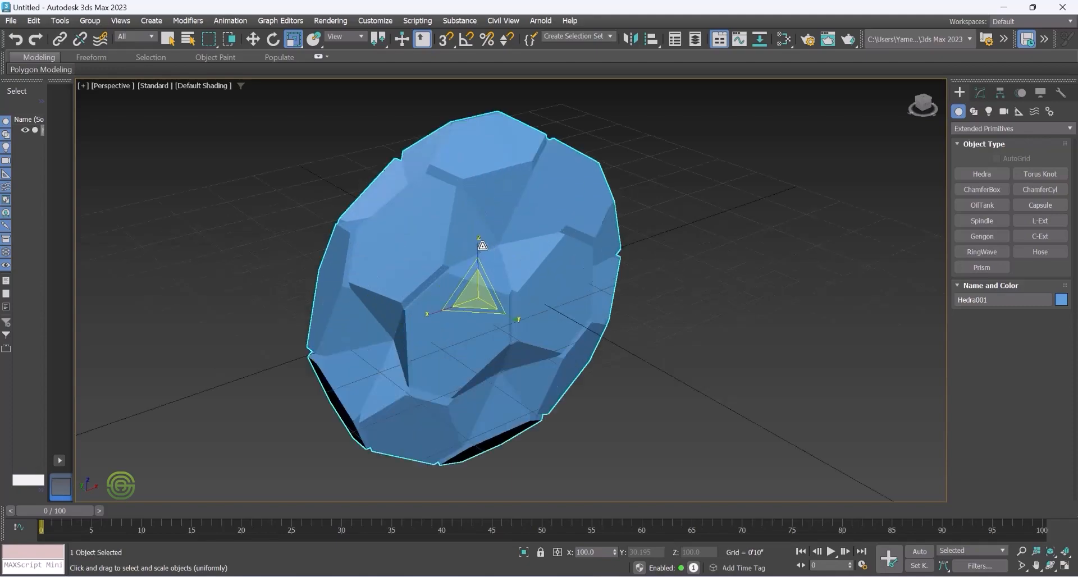
alt+middle_drag(482, 246, 500, 227)
drag(534, 299, 524, 301)
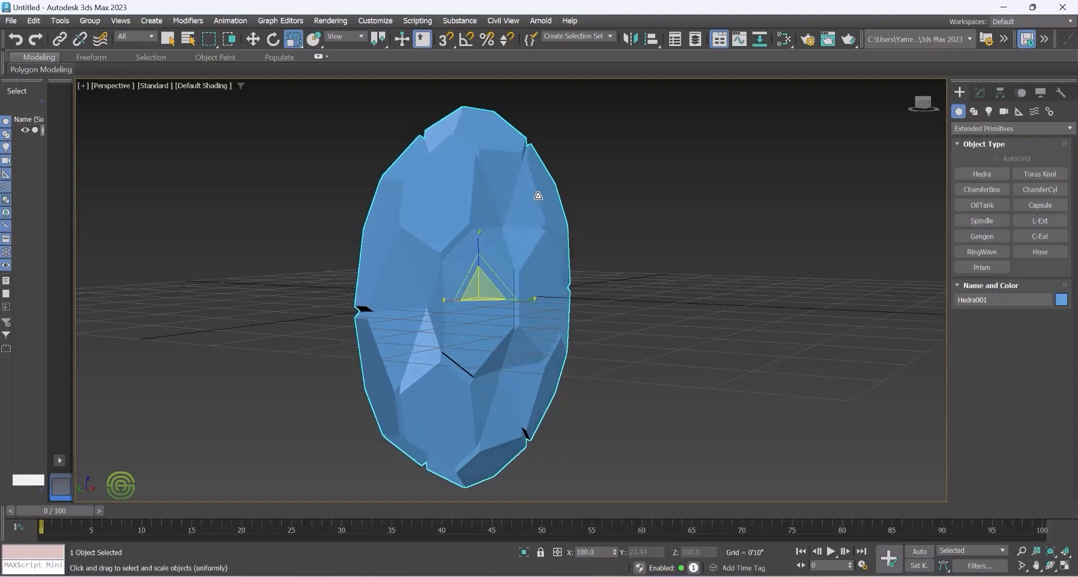
scroll(515, 188, down, 5)
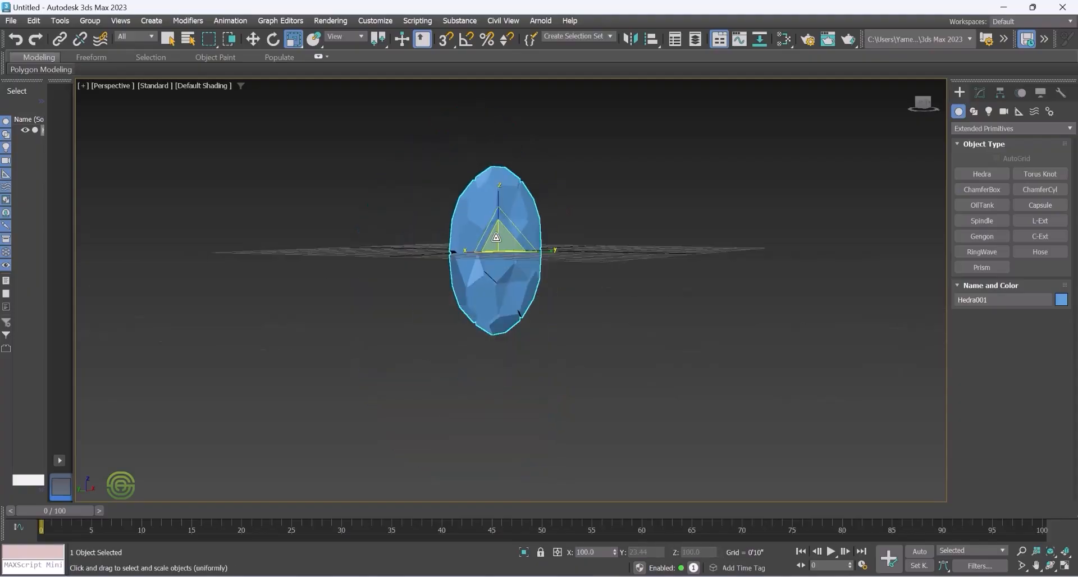
alt+middle_drag(507, 211, 486, 229)
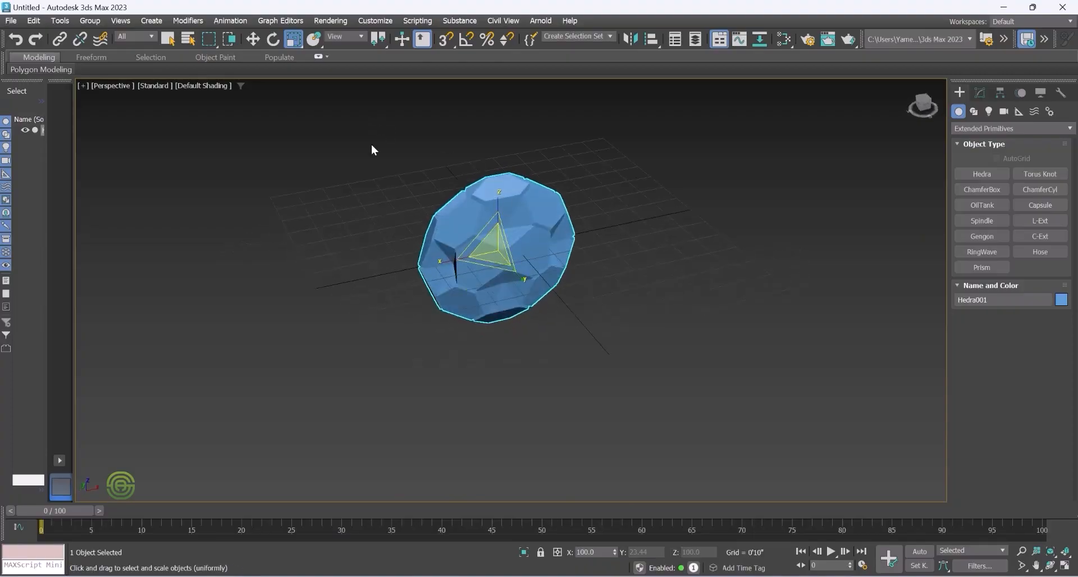
Move the flattened hedra along X to about -2'6 1/2"
key(w)
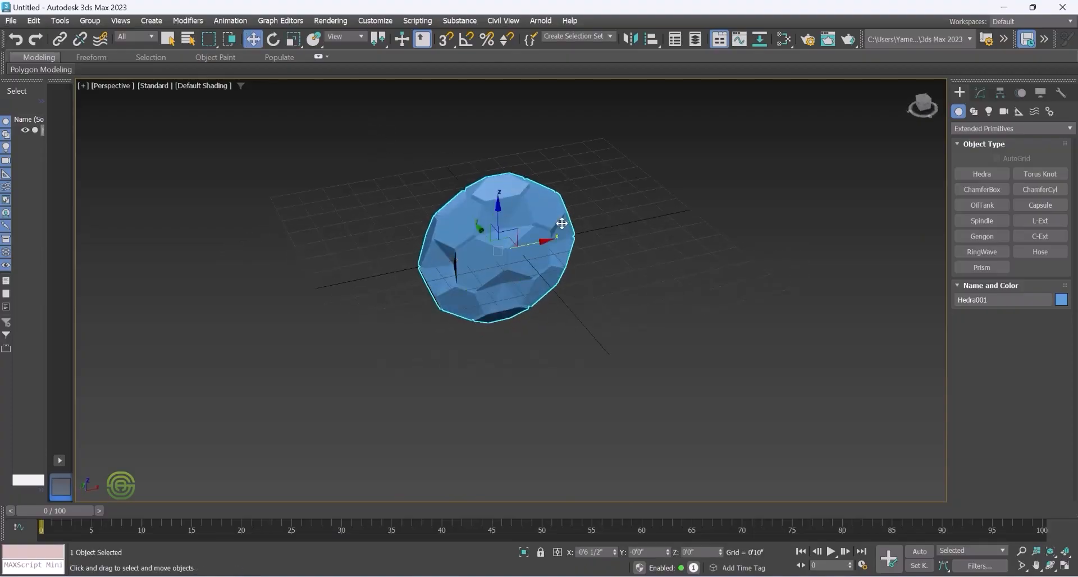
drag(550, 240, 482, 255)
scroll(407, 269, down, 1)
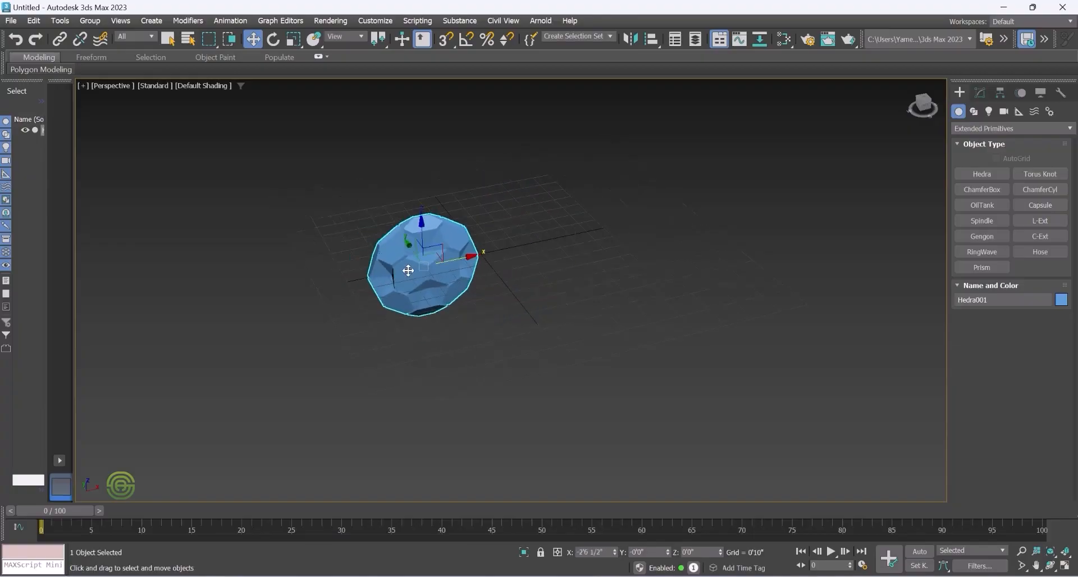
scroll(426, 240, up, 1)
scroll(392, 320, down, 2)
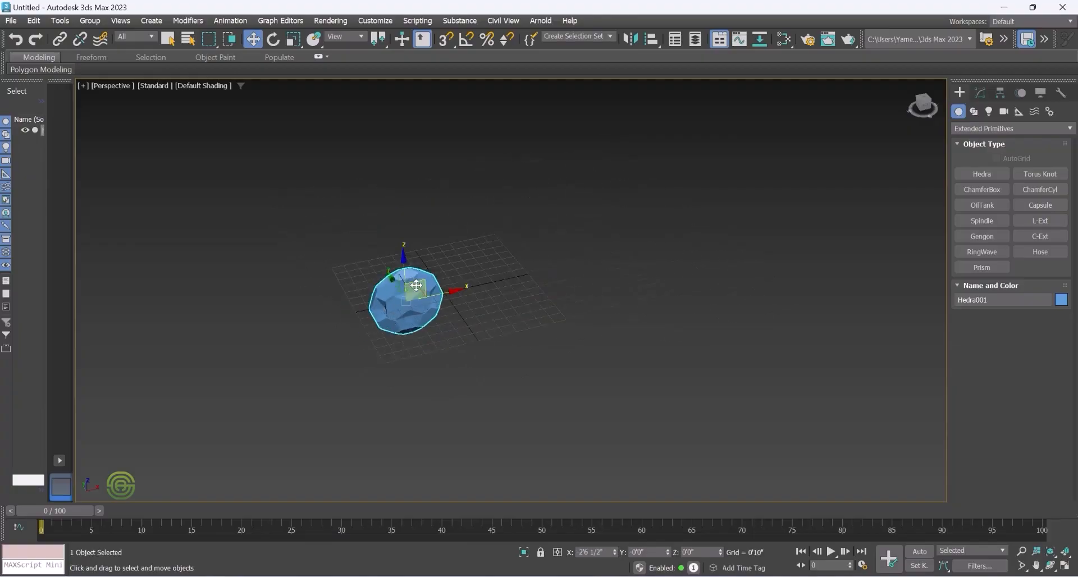
Clone the flattened hedra along X as 10 instances spaced edge to edge to form a row
scroll(437, 284, up, 1)
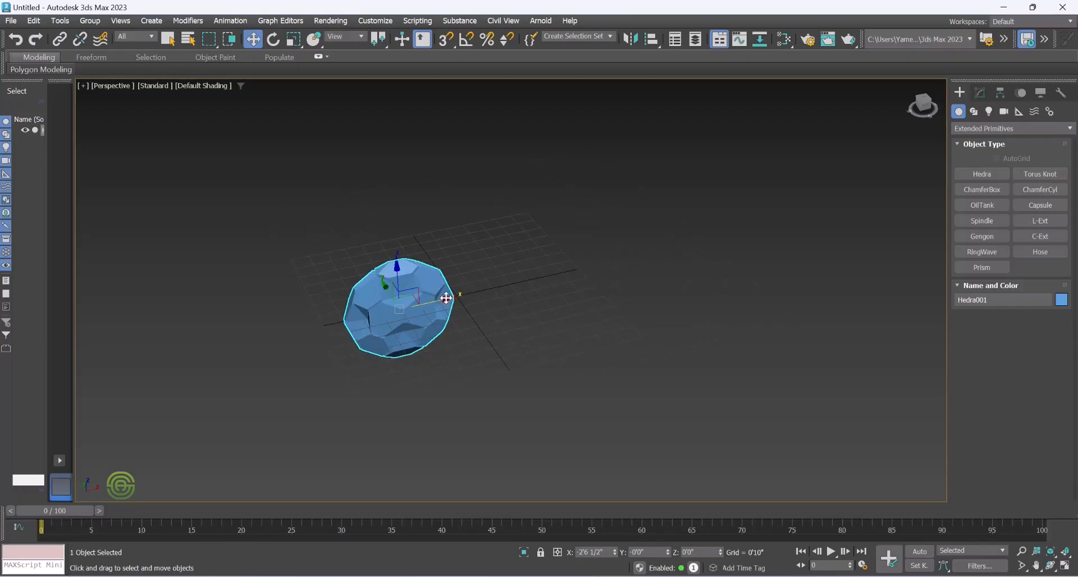
shift+drag(448, 299, 555, 273)
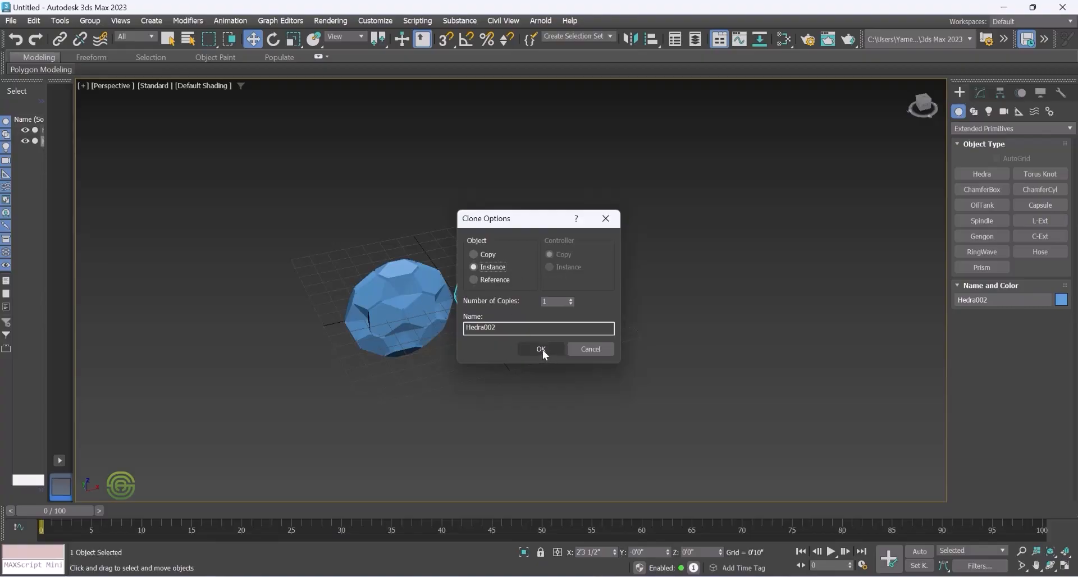
drag(553, 303, 537, 304)
click(542, 350)
scroll(449, 348, down, 5)
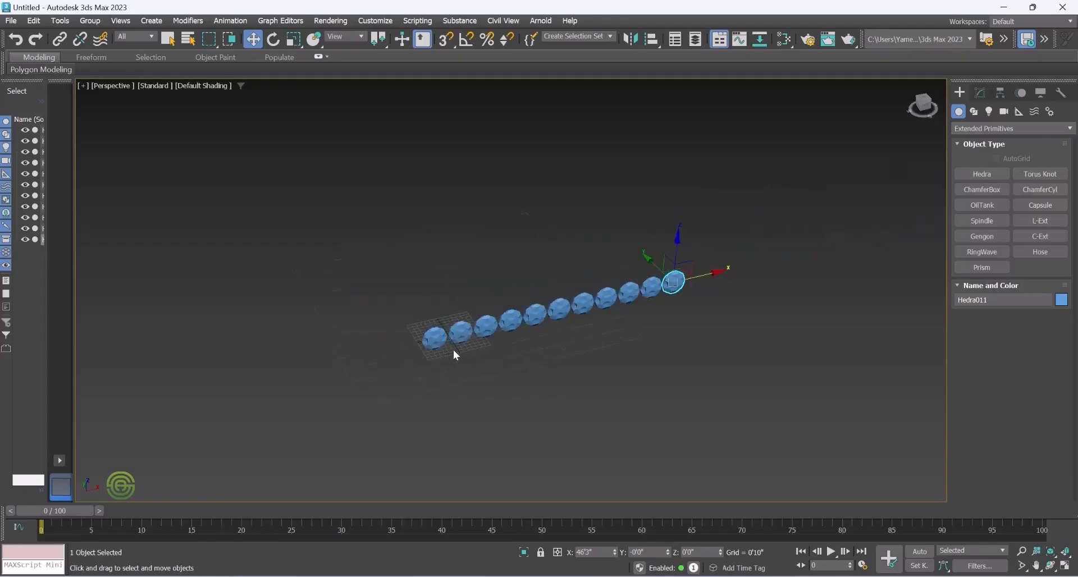
Select all eleven hedras in the row and group them under the default name
alt+middle_drag(520, 341, 526, 318)
scroll(593, 277, up, 3)
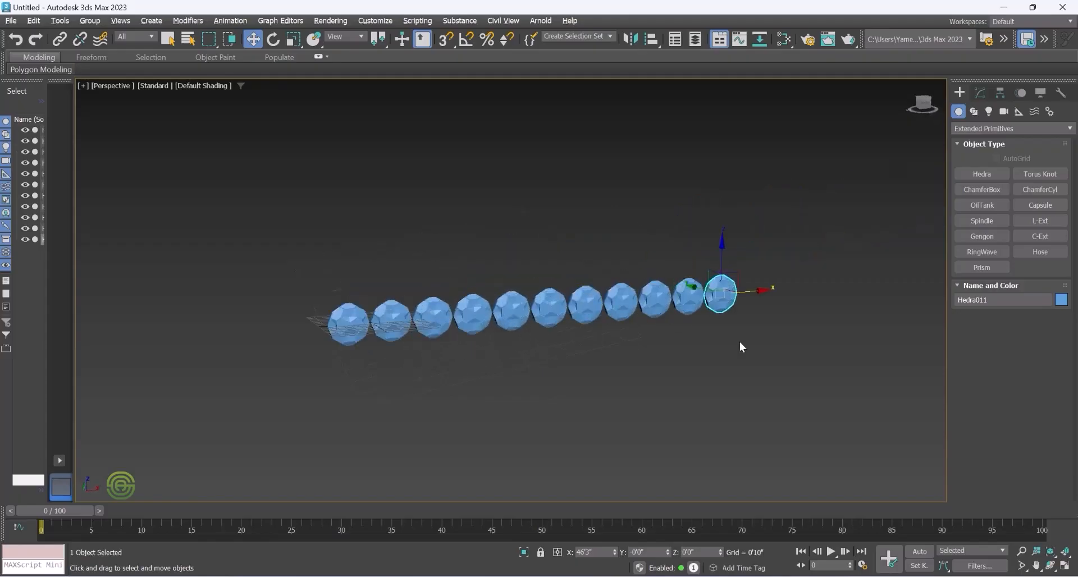
drag(767, 352, 396, 251)
drag(296, 248, 293, 248)
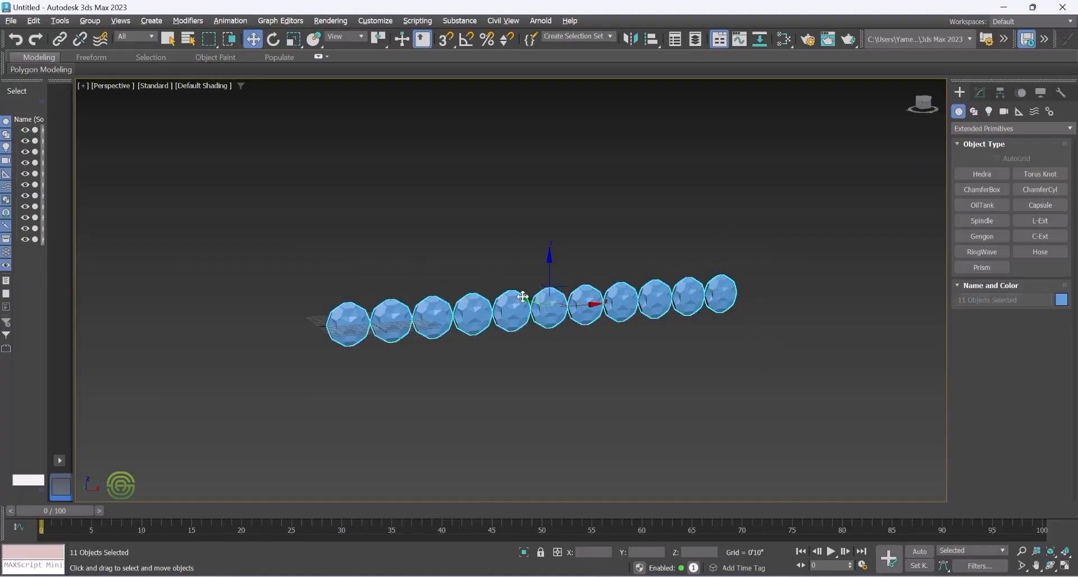
click(91, 22)
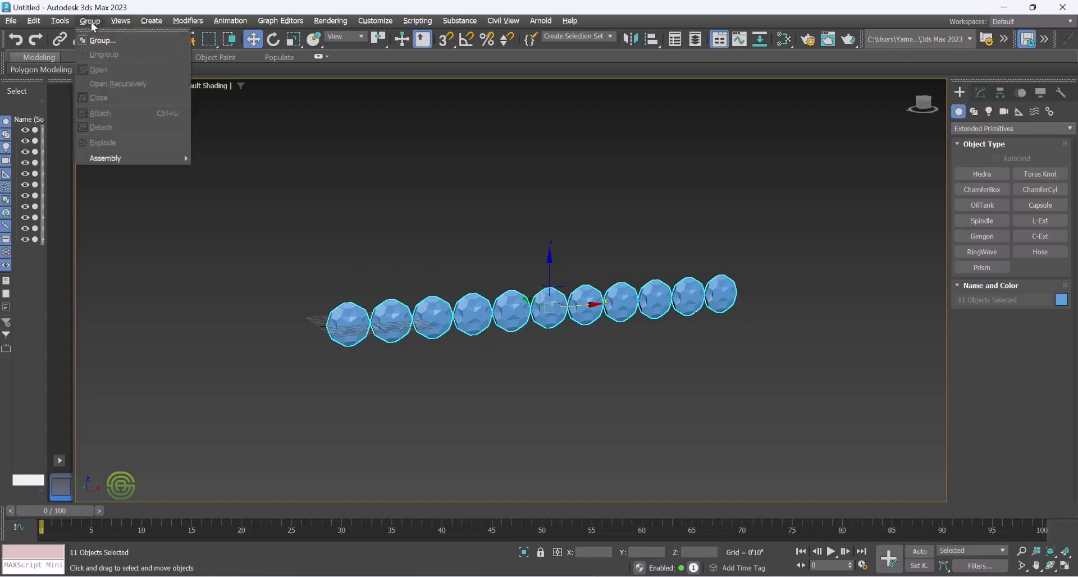
click(111, 43)
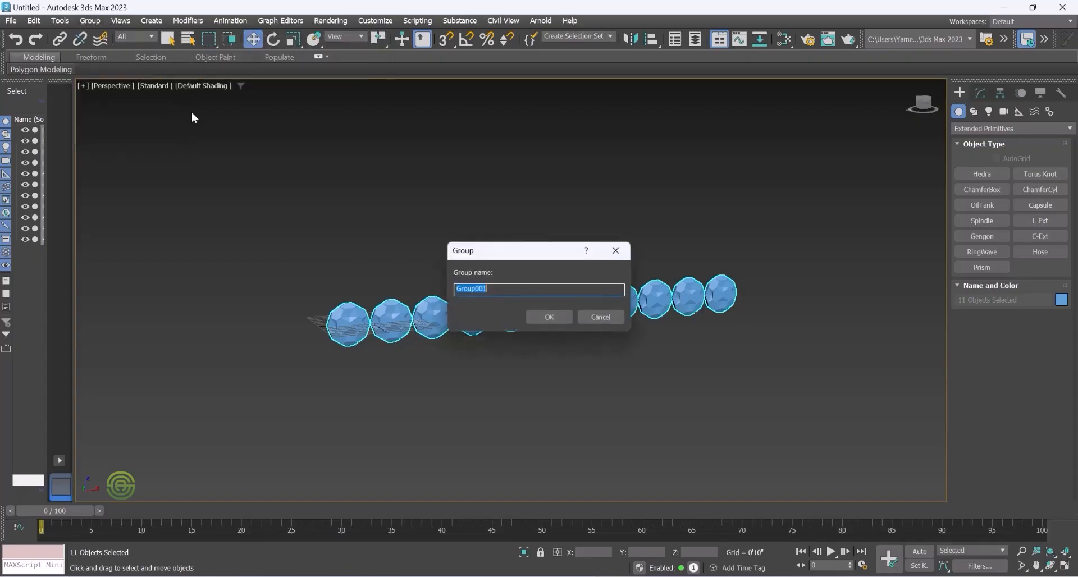
click(556, 317)
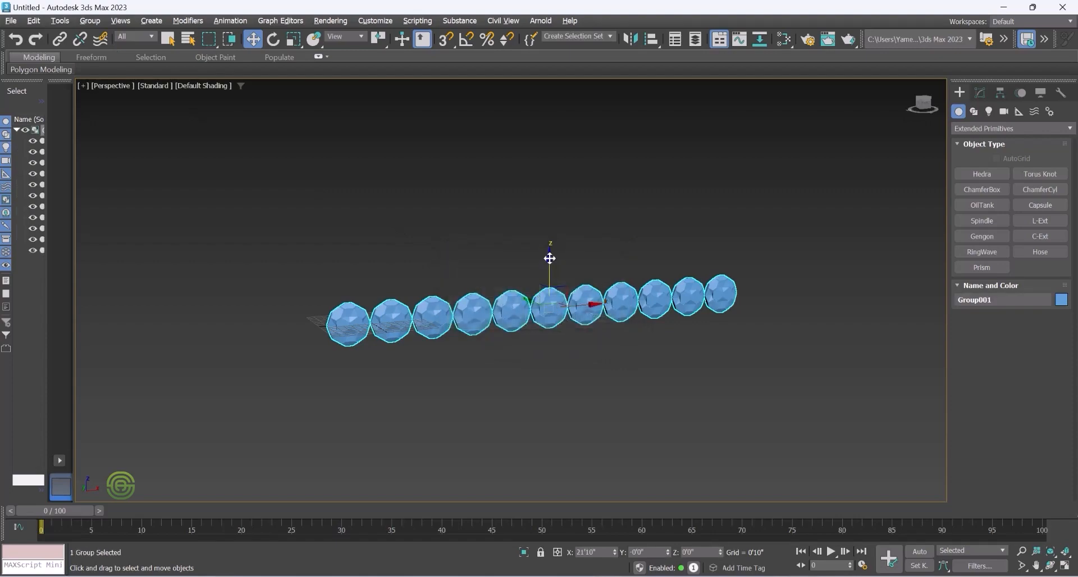
Clone the grouped row upward along Z as 10 instances about 4'10" apart to build a wall of hedras
shift+drag(550, 258, 553, 217)
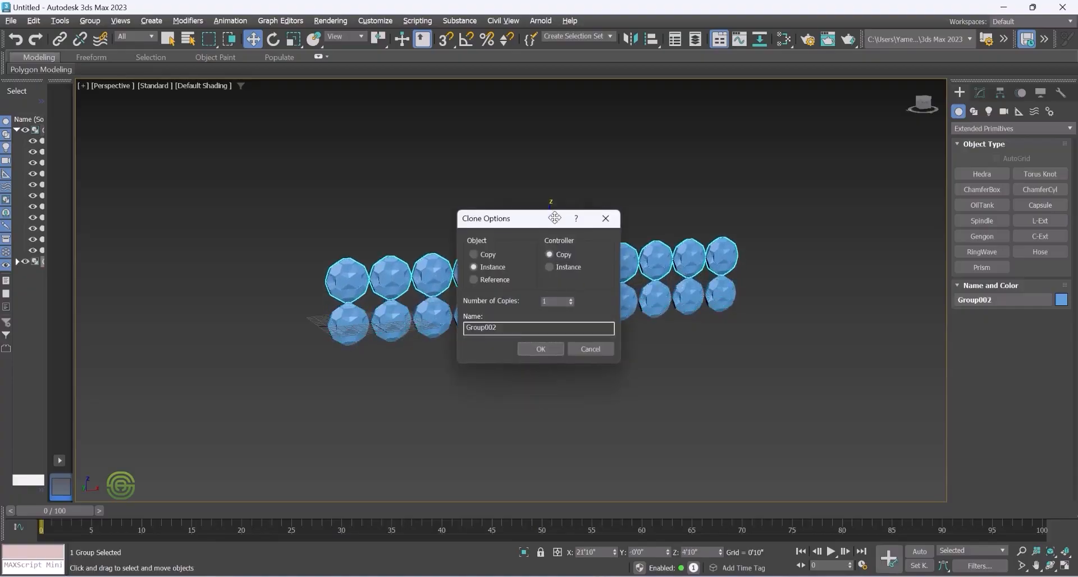
click(552, 300)
text(0)
click(557, 345)
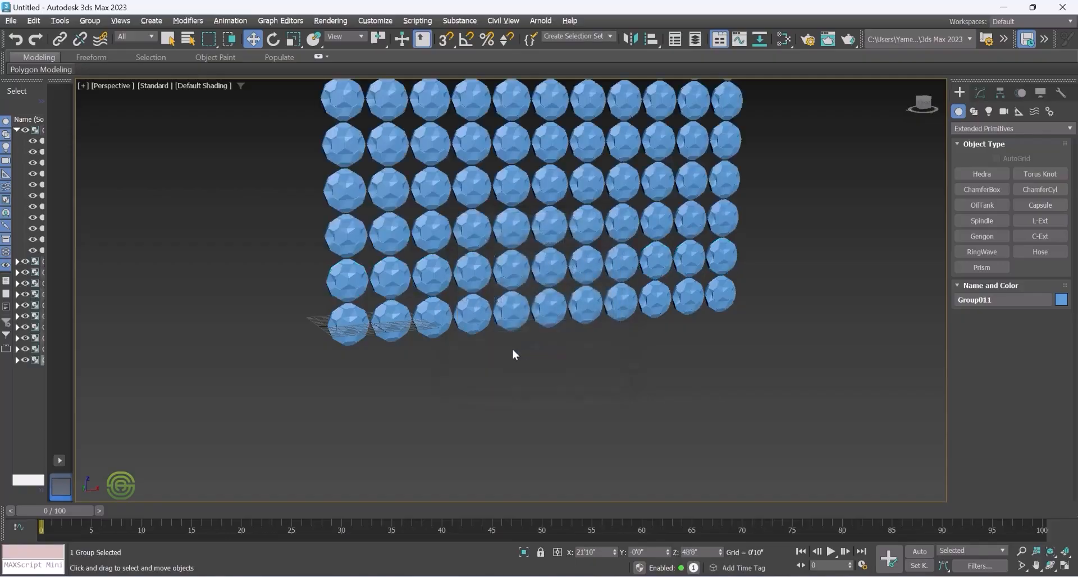
scroll(487, 379, down, 5)
scroll(490, 365, up, 3)
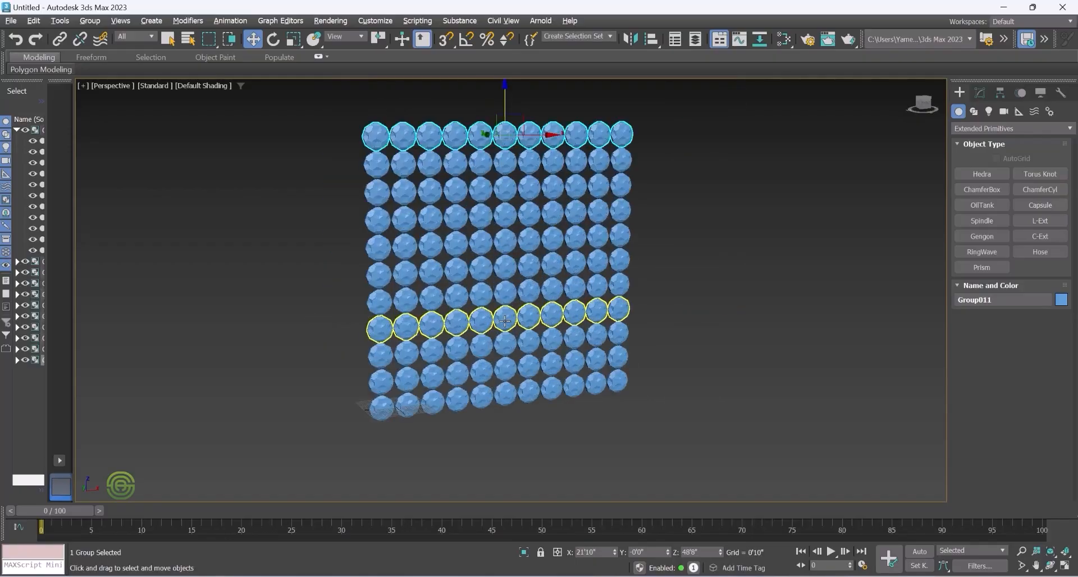
alt+middle_drag(499, 312, 509, 295)
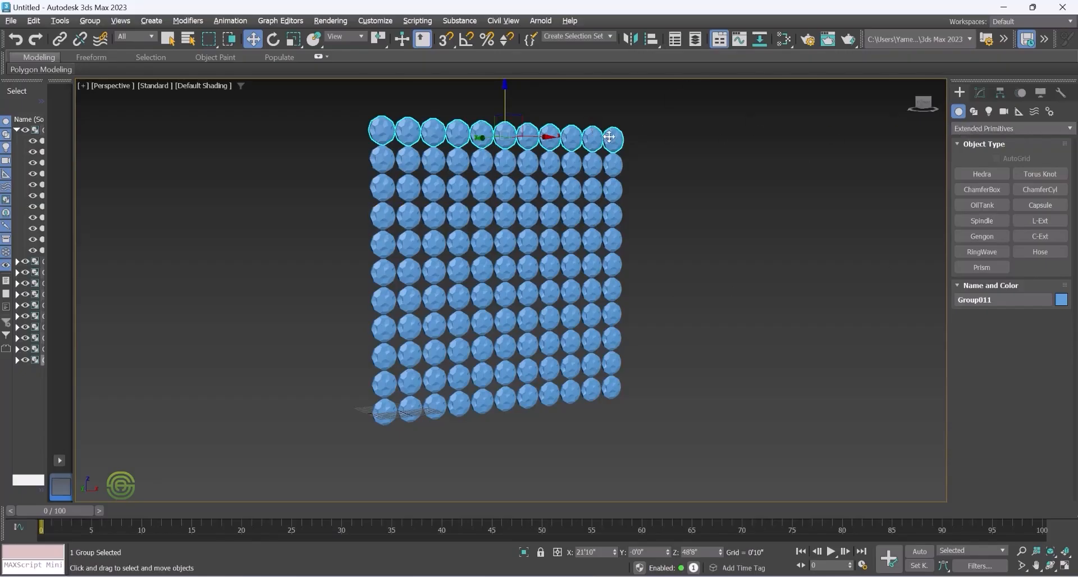
Select the lowest row of the wall and change its instanced hedras to the Tetra family
click(979, 93)
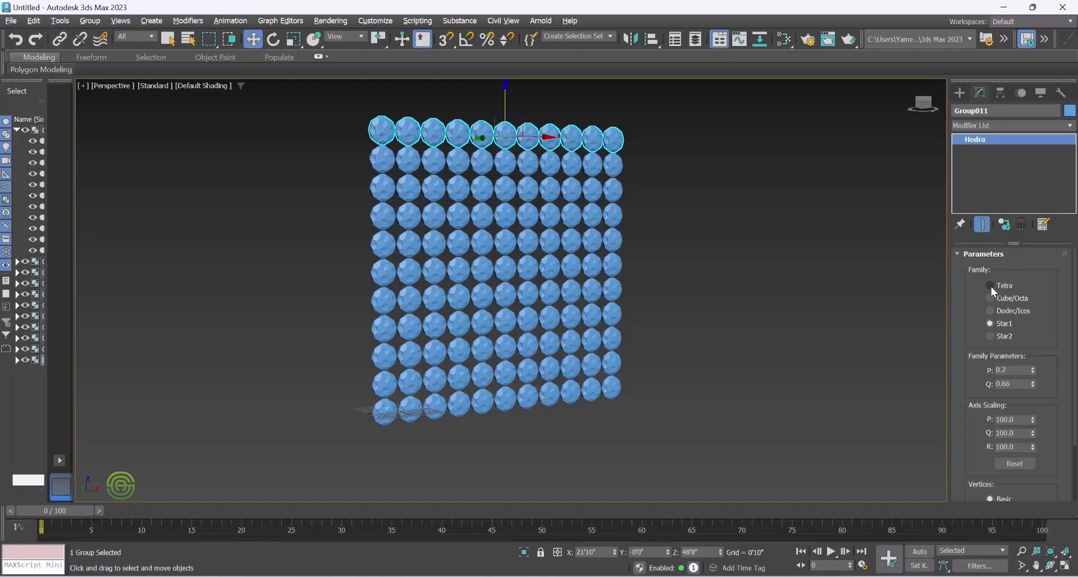
click(590, 393)
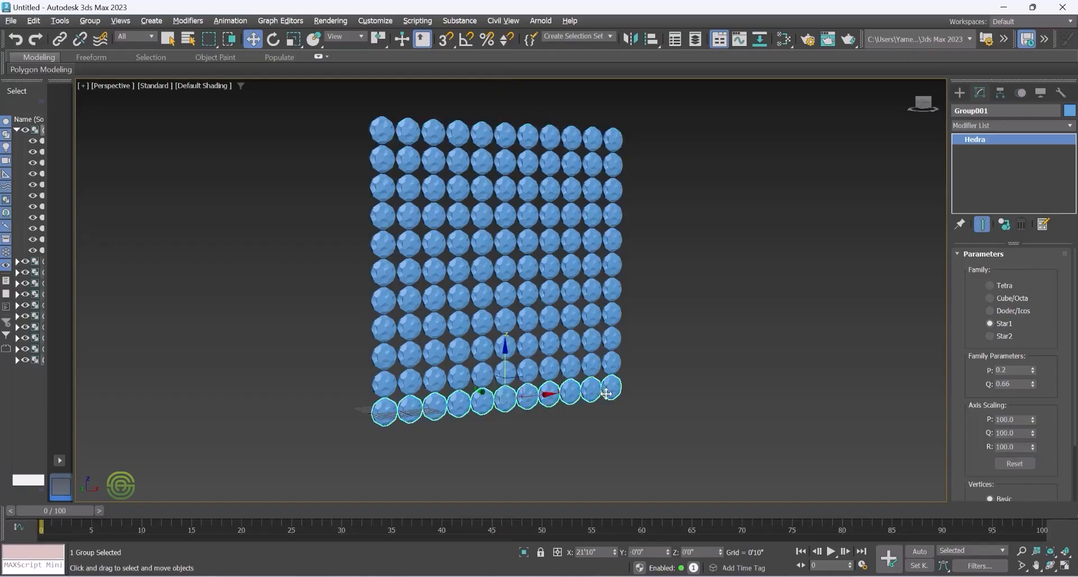
click(989, 285)
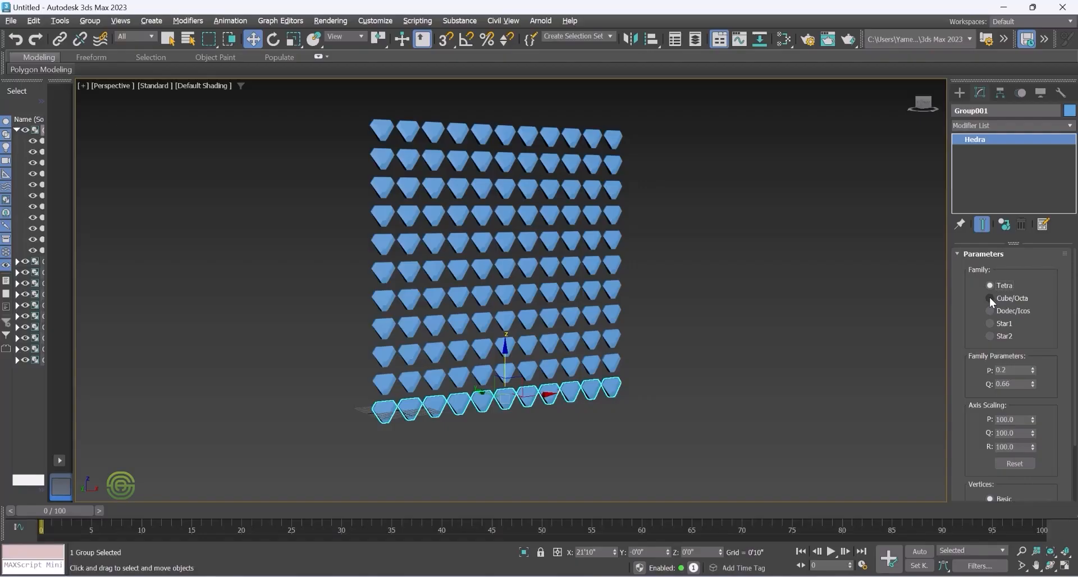
Switch the instanced hedras to the Cube/Octa family and adjust the family parameters to P 0.64 and Q 0.35
click(990, 298)
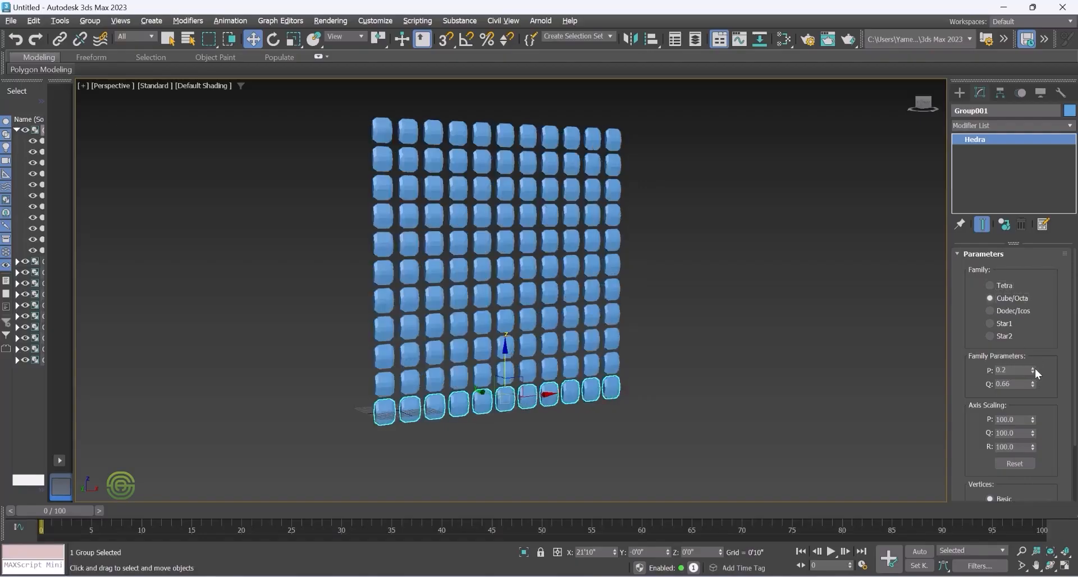
mouse_move(1033, 369)
mouse_down()
mouse_move(1036, 389)
mouse_move(1037, 352)
mouse_move(1037, 412)
mouse_move(1039, 347)
mouse_move(1038, 382)
mouse_up()
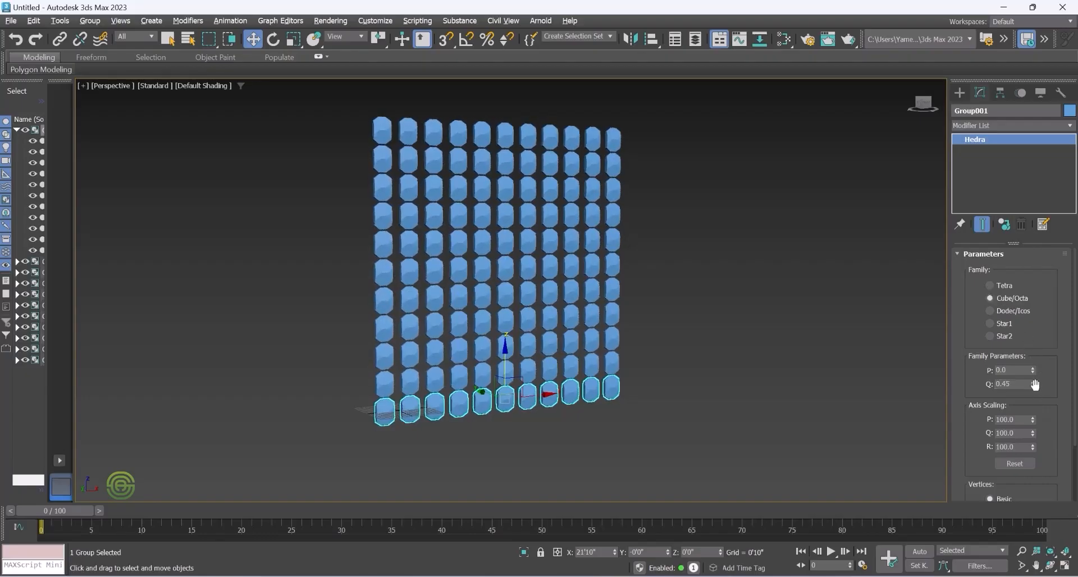
mouse_move(1032, 385)
mouse_down()
mouse_move(1039, 340)
mouse_move(1043, 385)
mouse_up()
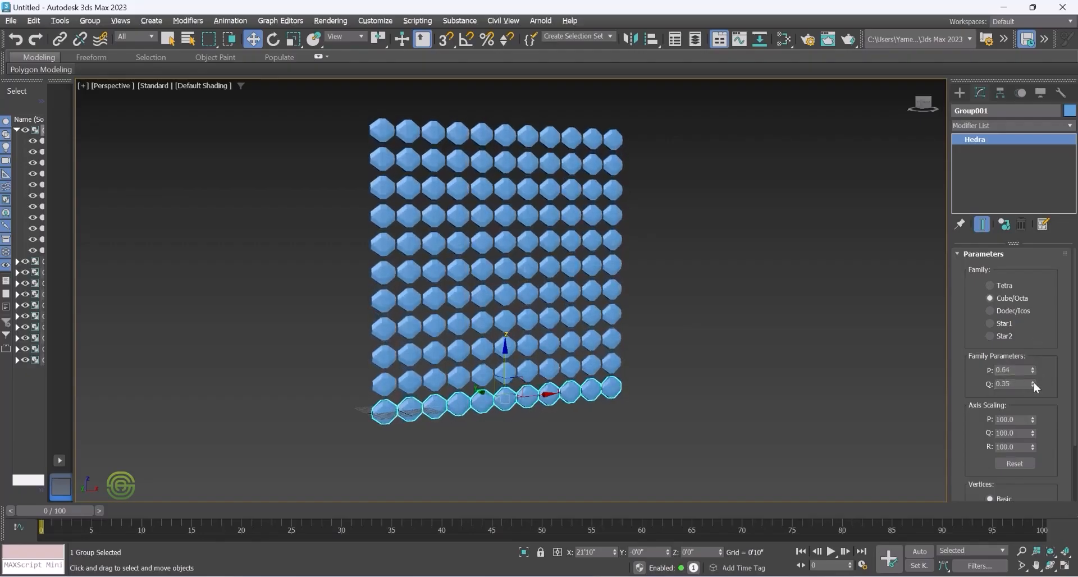
Return the instanced hedras to the Tetra family and lower family parameter P to 0.12
click(990, 286)
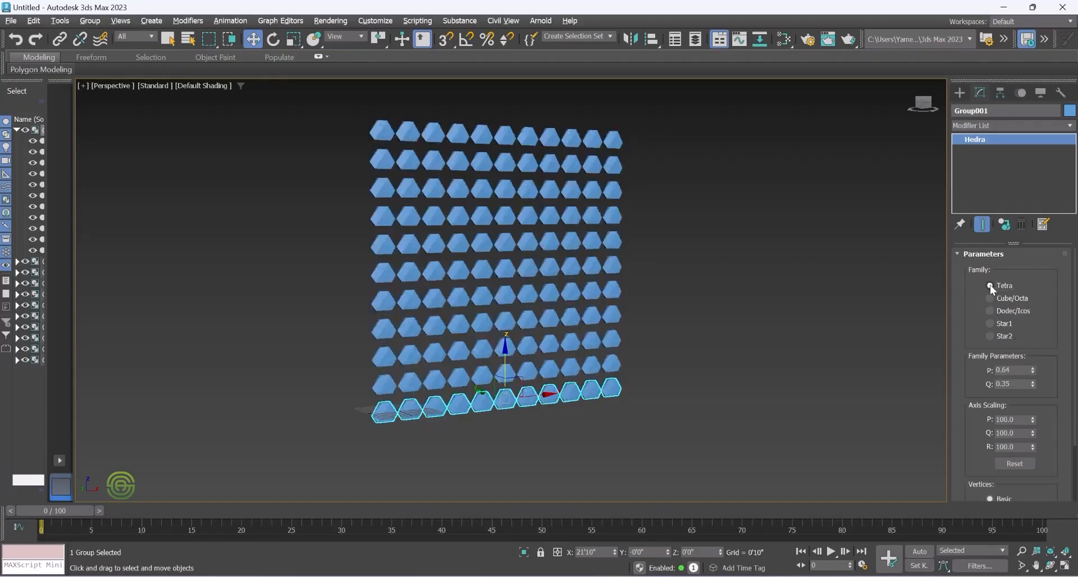
drag(1031, 369, 1035, 390)
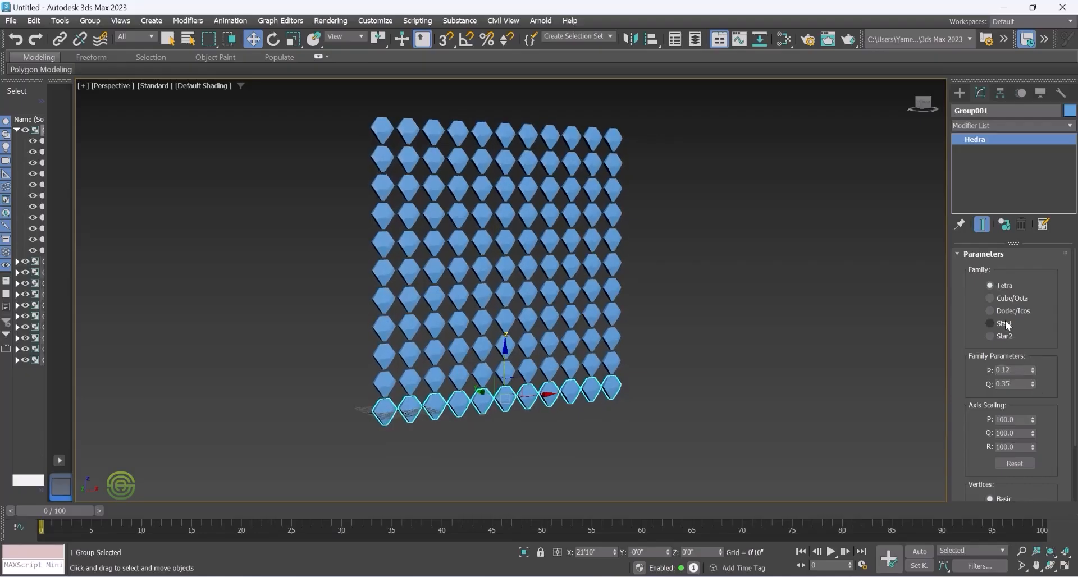
Try the instanced hedras in the Cube/Octa family at P 0.51, Q 0.44 and the Dodec/Icos family at P 0.0, Q 0.98
click(989, 299)
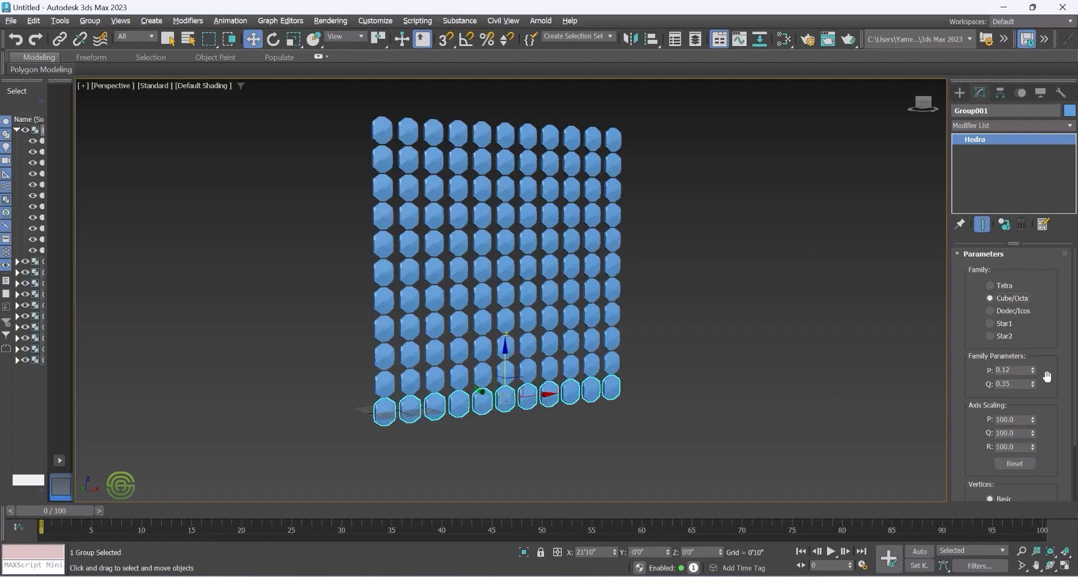
mouse_move(1033, 371)
mouse_down()
mouse_move(1034, 354)
mouse_move(1038, 380)
mouse_move(1036, 354)
mouse_up()
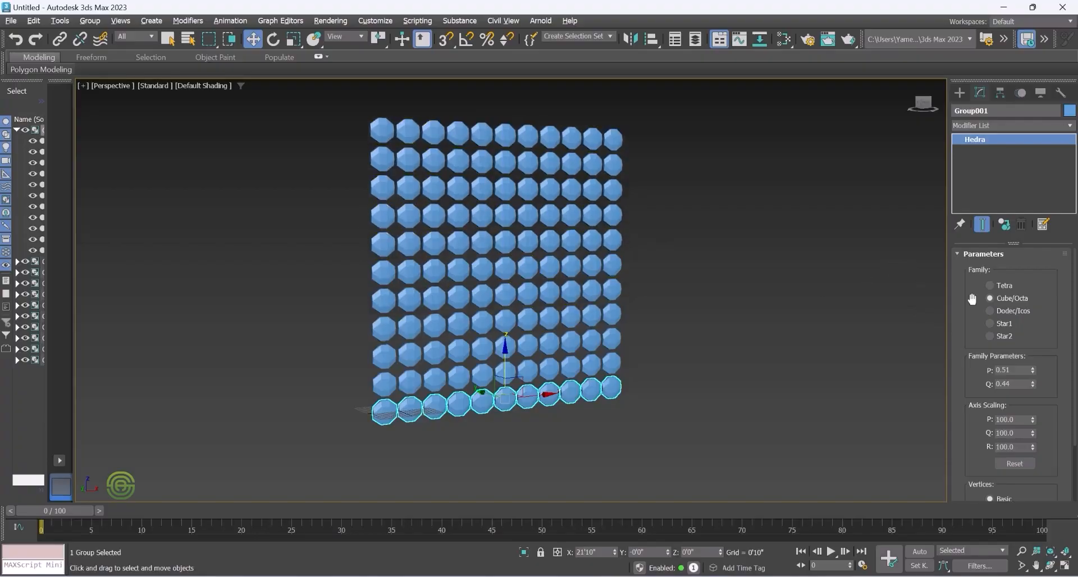
click(989, 311)
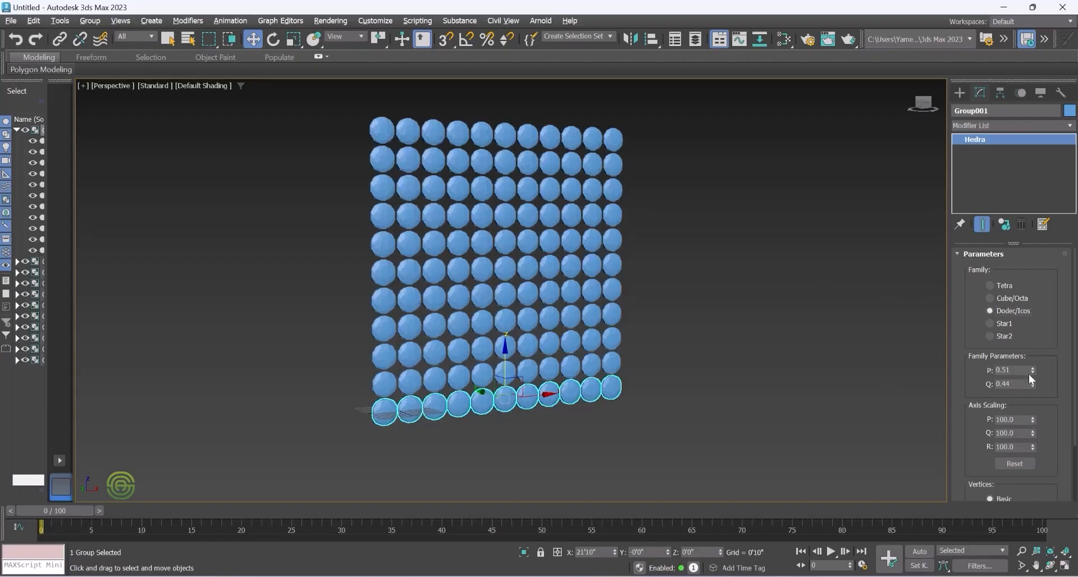
drag(1031, 371, 1033, 384)
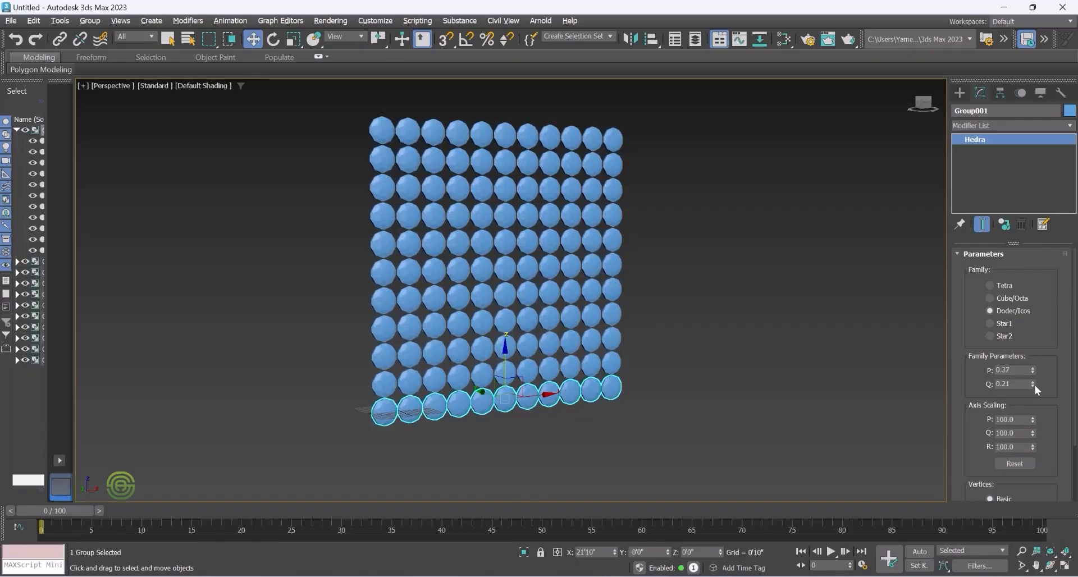
drag(1032, 384, 1053, 393)
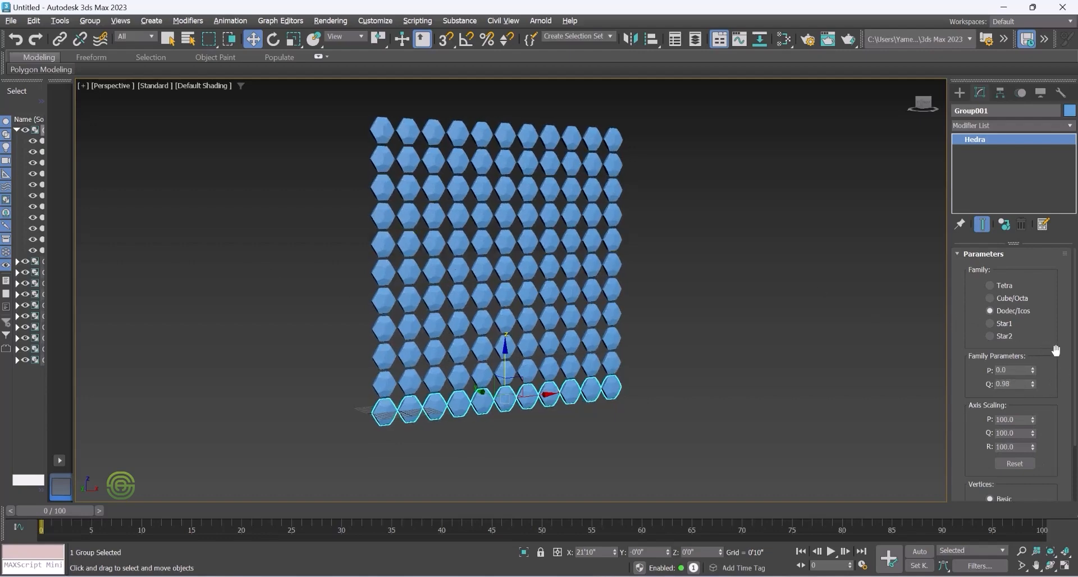
Switch the wall's hedras to the Star1 family and adjust the family parameters to P 0.21 and Q 0.79
click(991, 323)
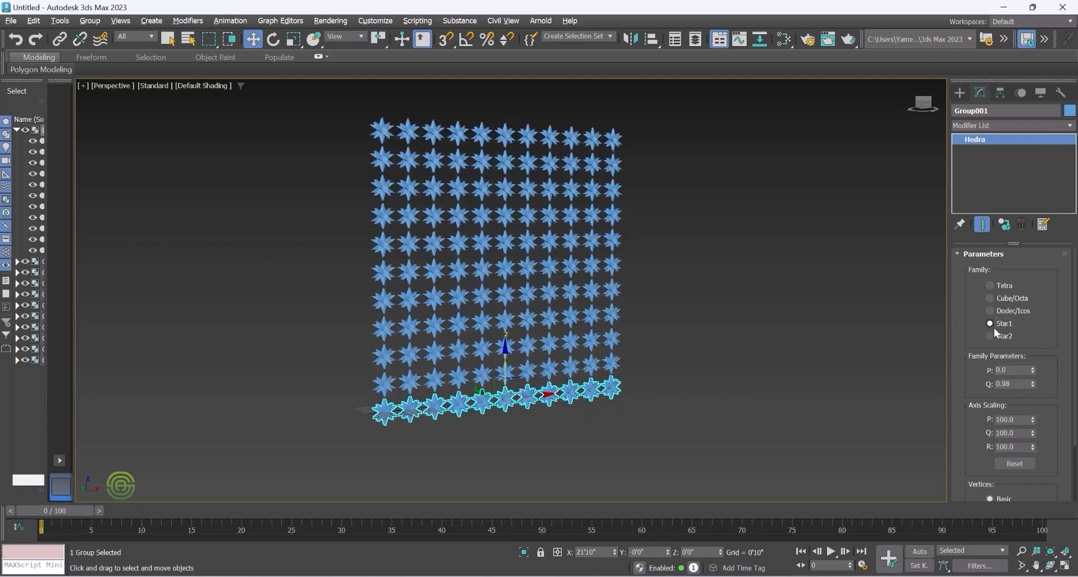
drag(1032, 368, 1037, 340)
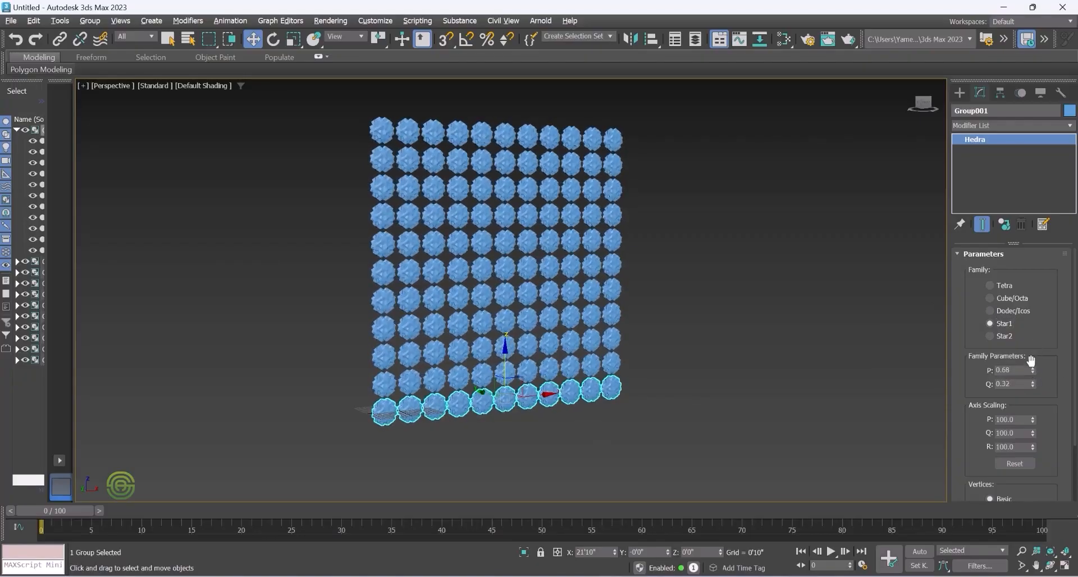
drag(1032, 387, 1036, 365)
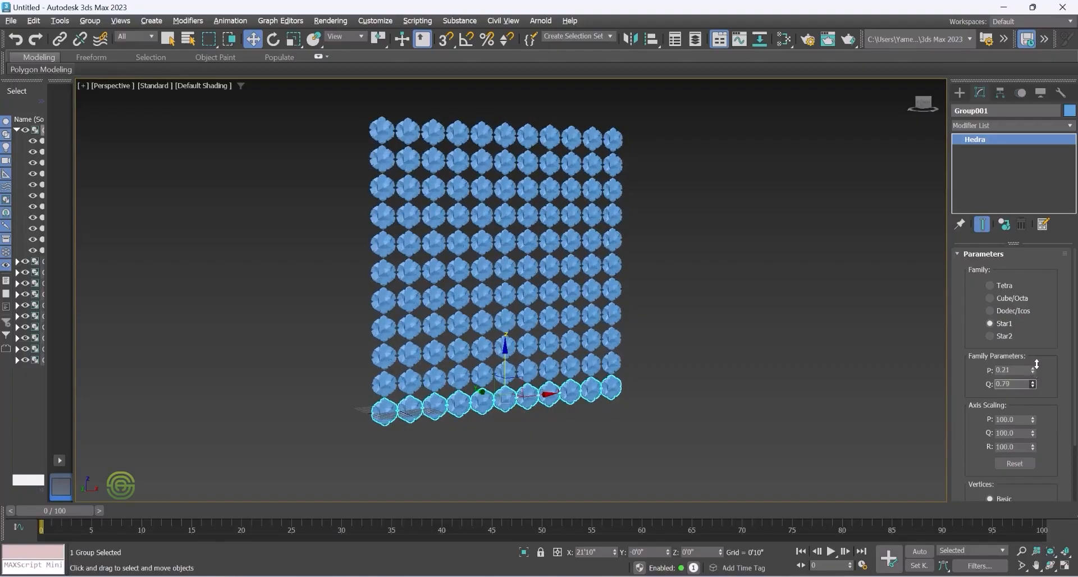
Set family parameters P 0.0 and Q 0.25 while in the Star2 family, and finish with the wall's hedras in the Dodec/Icos family
click(991, 335)
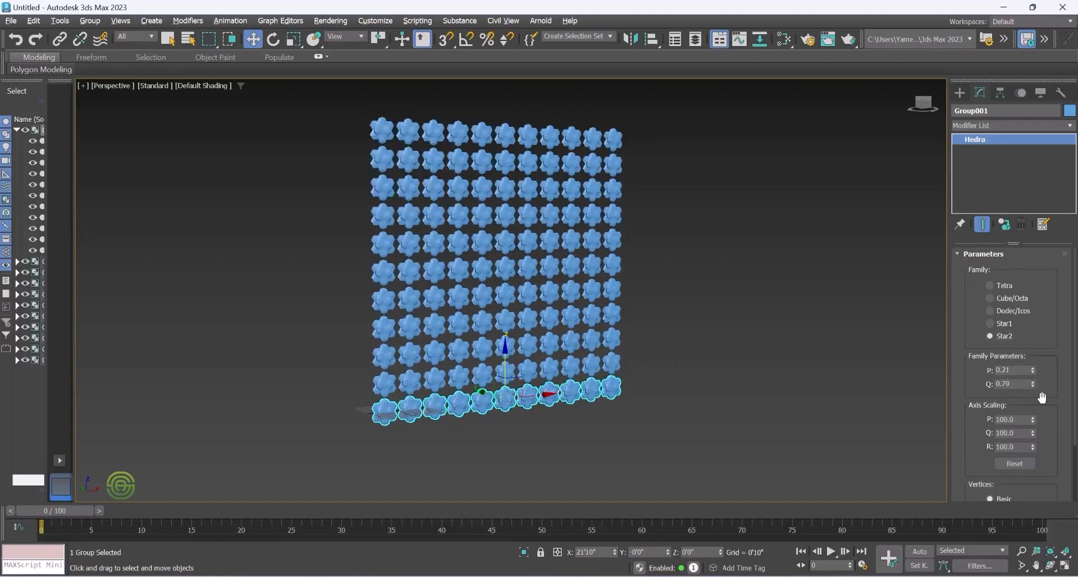
mouse_move(1032, 372)
mouse_down()
mouse_move(1038, 352)
mouse_move(1033, 393)
mouse_move(1037, 356)
mouse_move(1038, 384)
mouse_up()
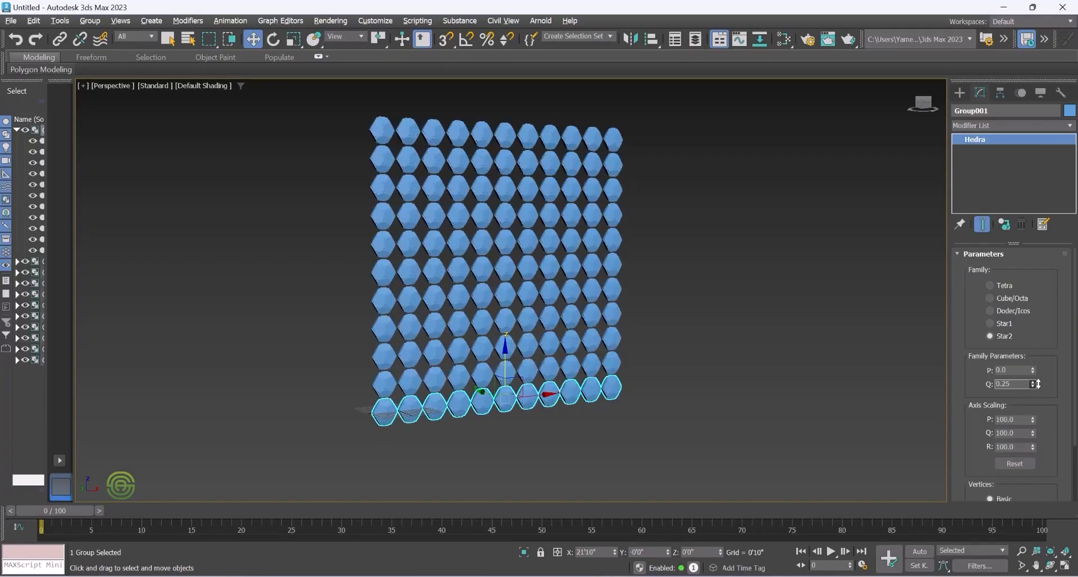
click(990, 322)
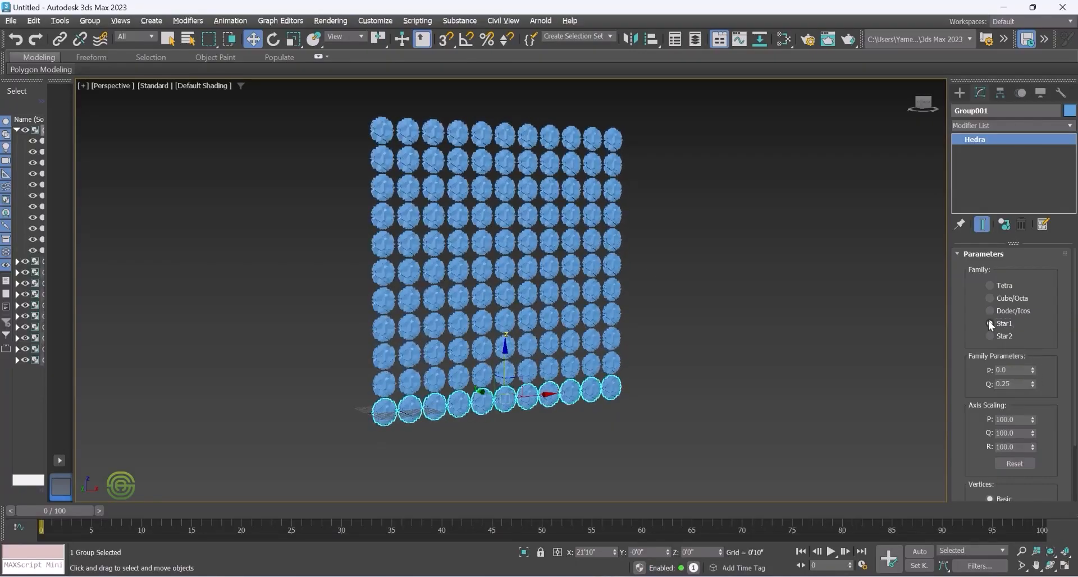
click(990, 311)
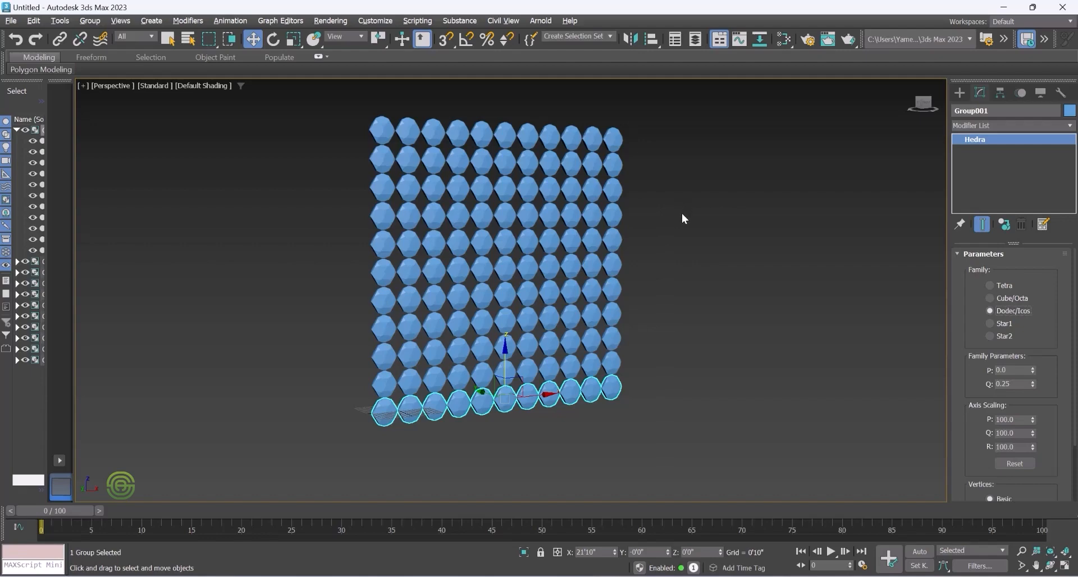
scroll(682, 213, down, 4)
scroll(623, 212, up, 3)
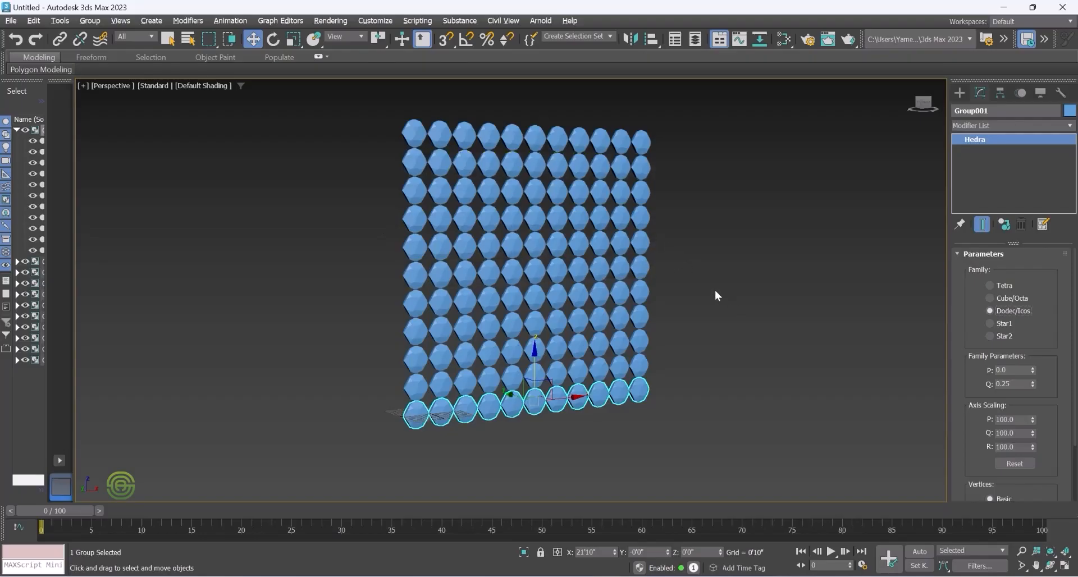
Create a Torus Knot extended primitive beside the hedra wall, about 8'9" base radius and 0'10 1/2" cross-section radius
click(961, 92)
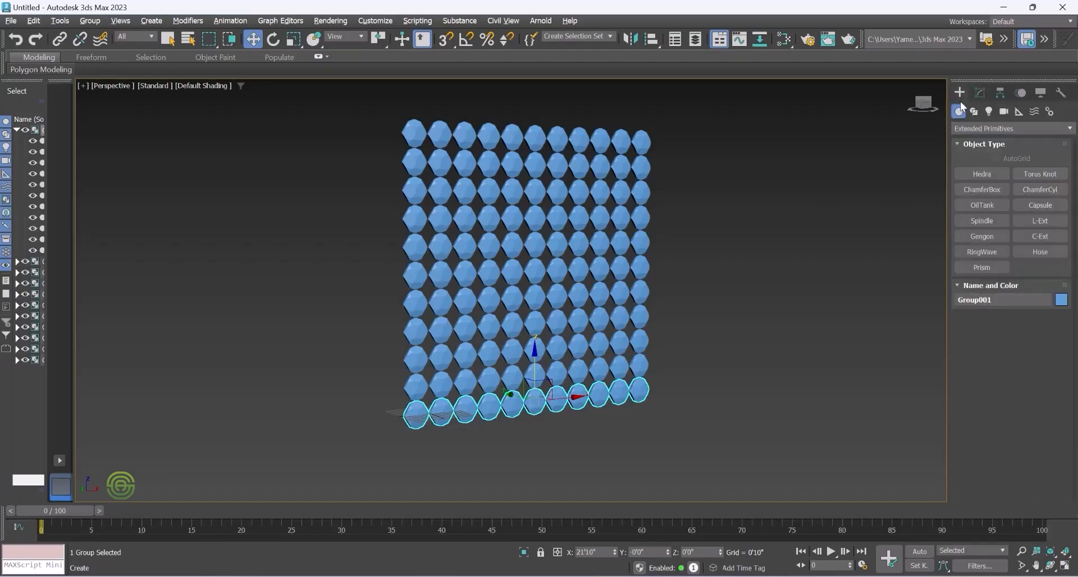
click(1037, 178)
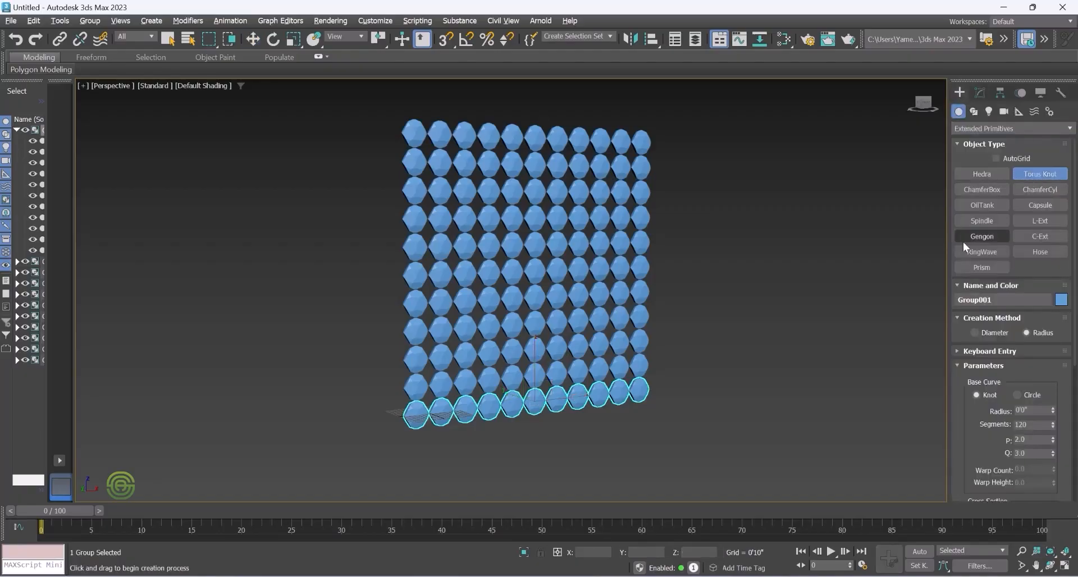
scroll(450, 259, down, 5)
mouse_move(459, 284)
middle_down()
mouse_move(483, 298)
mouse_move(472, 299)
middle_up()
scroll(491, 279, down, 5)
scroll(498, 313, up, 7)
scroll(500, 225, down, 3)
scroll(531, 336, up, 7)
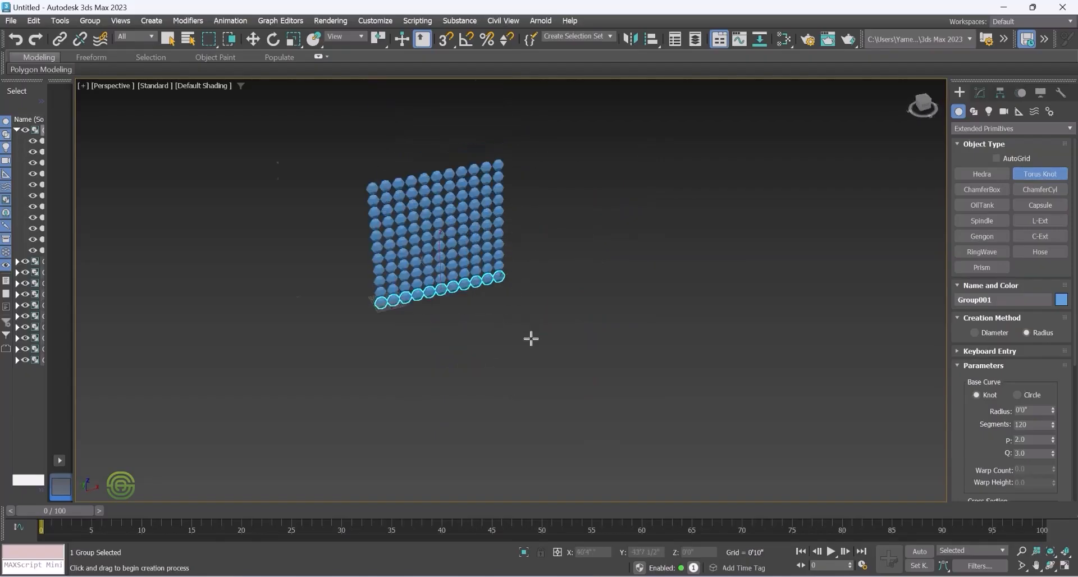
drag(513, 327, 580, 295)
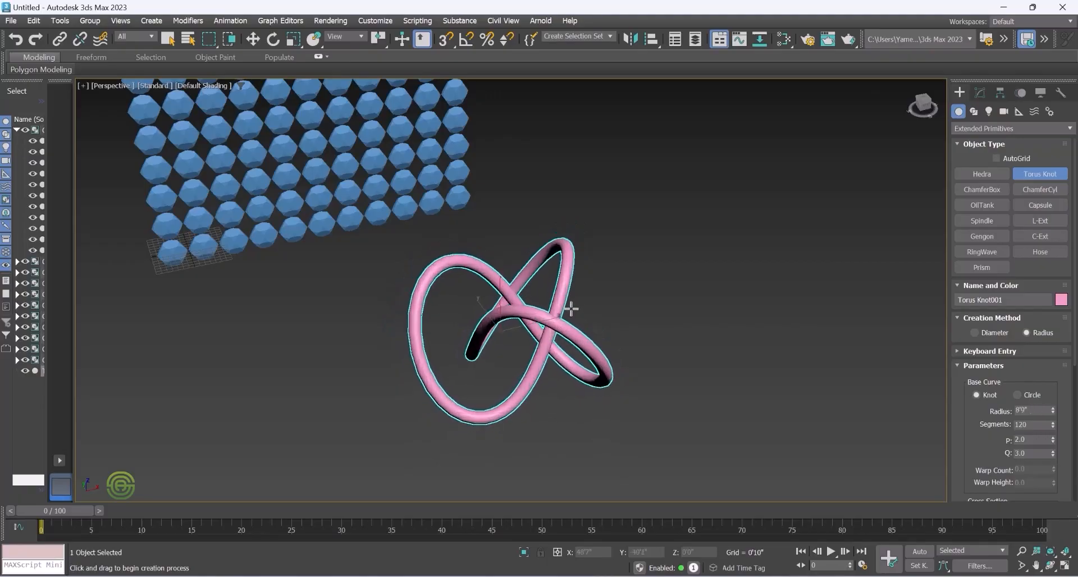
mouse_move(562, 331)
alt+middle_down()
mouse_move(599, 294)
mouse_move(585, 315)
mouse_move(539, 325)
mouse_move(474, 310)
mouse_move(545, 337)
mouse_move(567, 315)
mouse_move(538, 315)
mouse_move(552, 321)
alt+middle_up()
scroll(552, 306, down, 2)
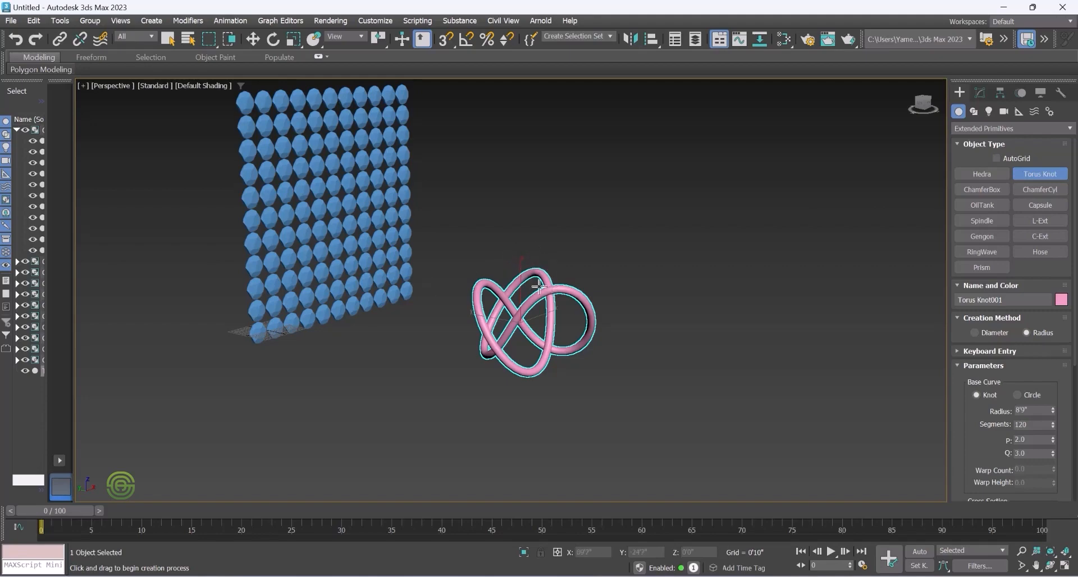
mouse_move(553, 289)
alt+middle_down()
mouse_move(572, 233)
mouse_move(524, 250)
mouse_move(545, 287)
alt+middle_up()
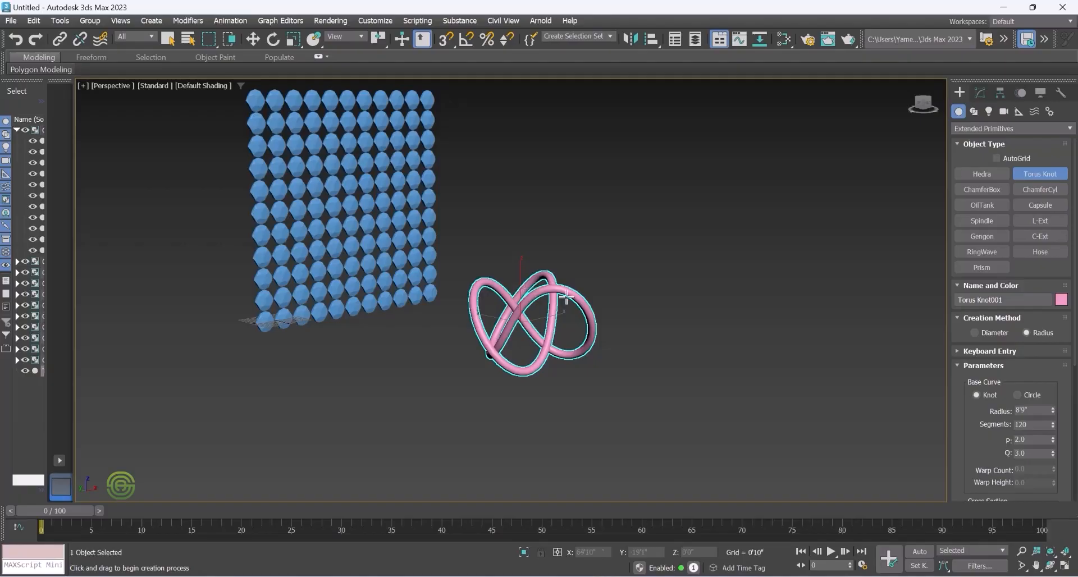
Set the torus knot's base curve radius to 7'9 1/2" and reduce its segments to 18
click(980, 93)
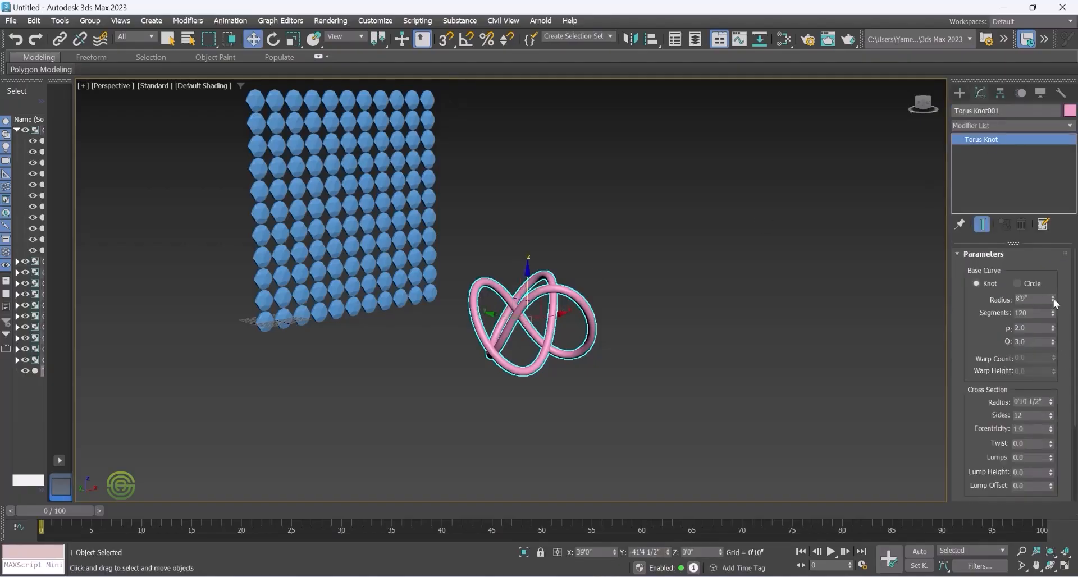
drag(1054, 301, 1070, 355)
scroll(572, 310, up, 5)
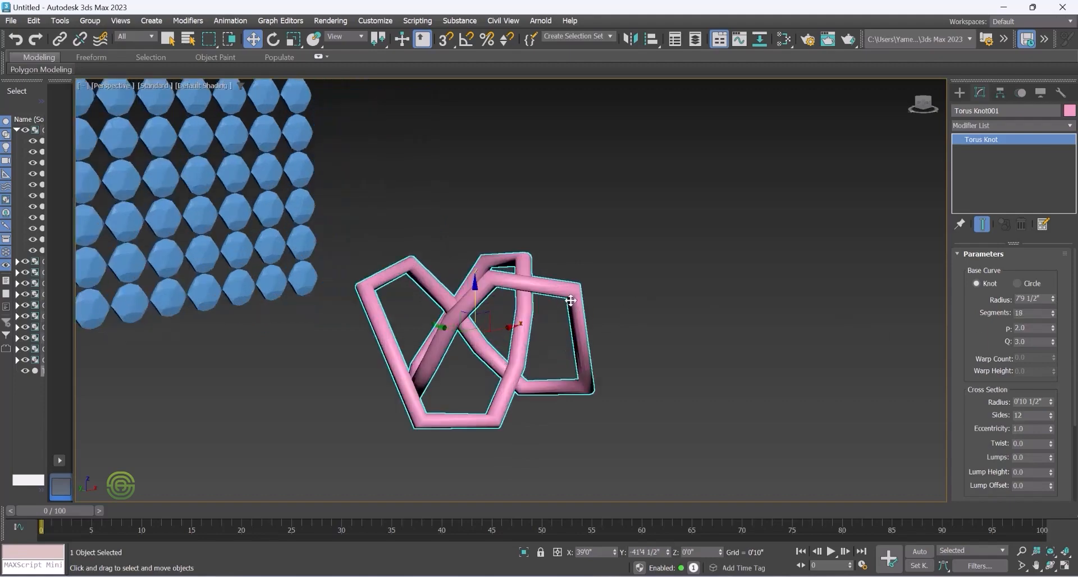
mouse_move(561, 308)
alt+middle_down()
mouse_move(535, 319)
mouse_move(481, 288)
mouse_move(571, 299)
alt+middle_up()
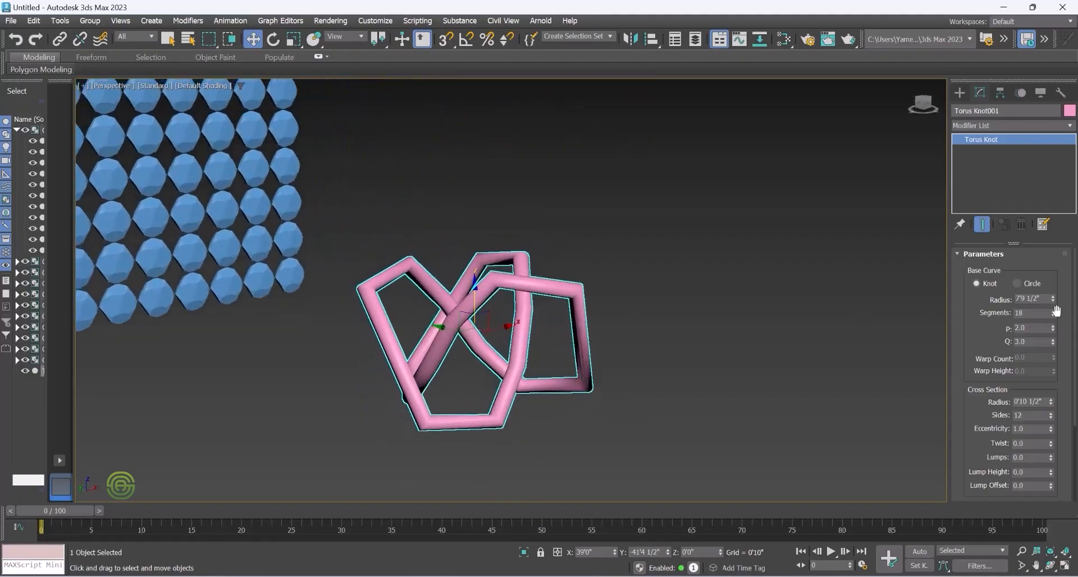
Set the torus knot's base curve to 81 segments, with P 5.0 and Q 3.25
drag(1052, 313, 1052, 281)
drag(1053, 330, 1061, 320)
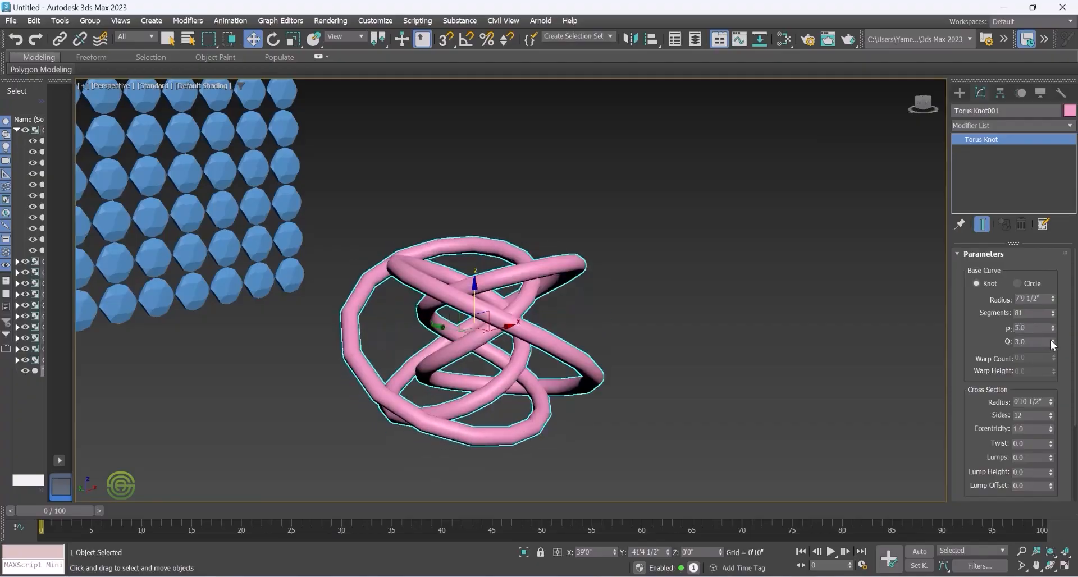
drag(1054, 344, 1053, 339)
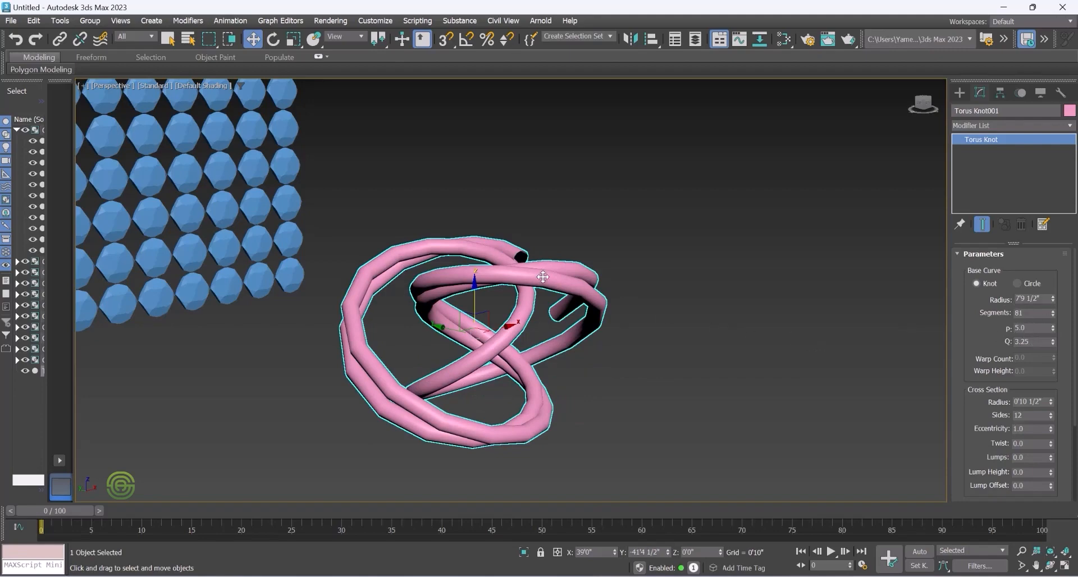
scroll(543, 276, down, 4)
mouse_move(529, 282)
alt+middle_down()
mouse_move(516, 290)
mouse_move(533, 287)
mouse_move(520, 280)
alt+middle_up()
scroll(533, 287, up, 3)
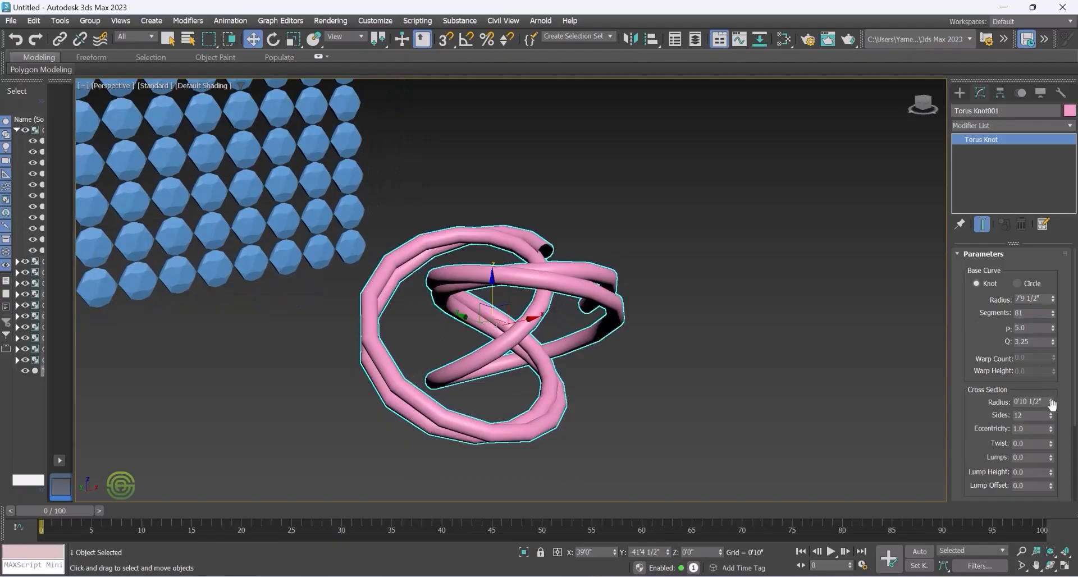
Set the torus knot's cross section to radius 0'6", 132 sides and eccentricity 0.2, and its base curve to P 1.0 and Q 3.75
mouse_move(1052, 403)
mouse_down()
mouse_move(1052, 424)
mouse_move(1052, 393)
mouse_move(1052, 428)
mouse_move(1052, 402)
mouse_move(1053, 415)
mouse_up()
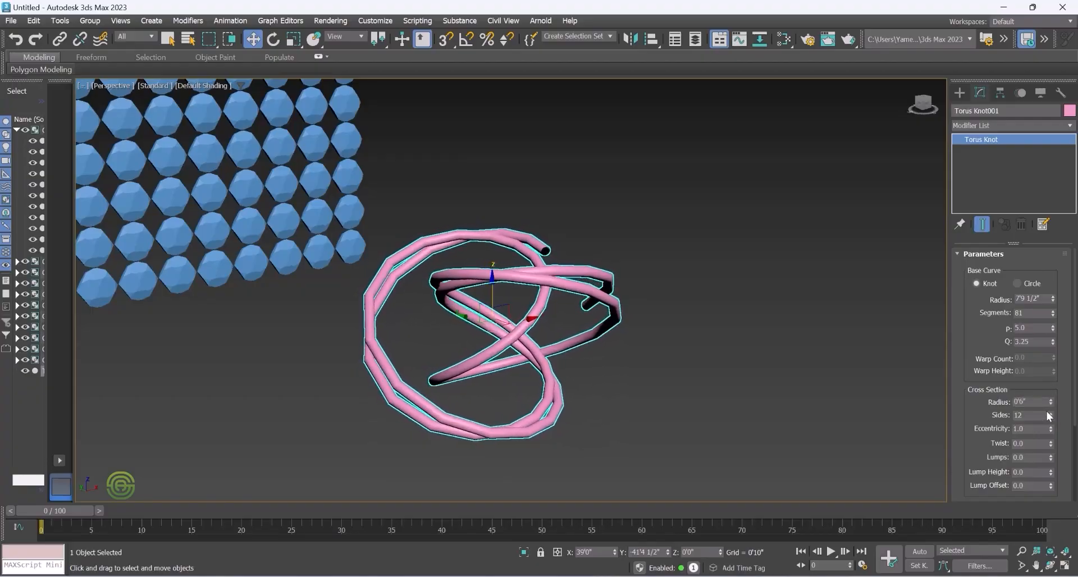
drag(1057, 361, 1061, 402)
drag(1061, 362, 1051, 431)
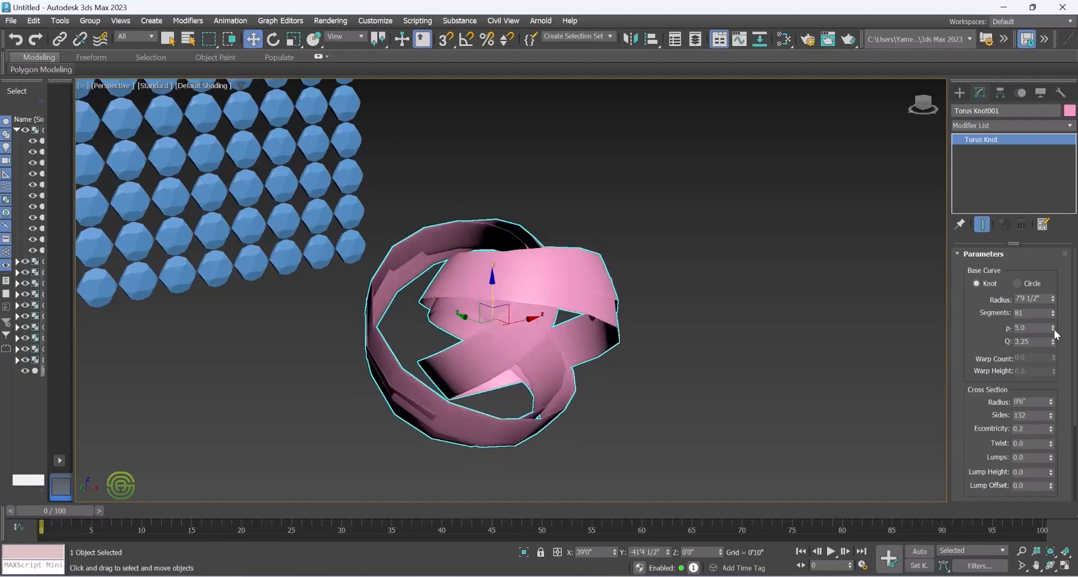
drag(1053, 333, 1052, 342)
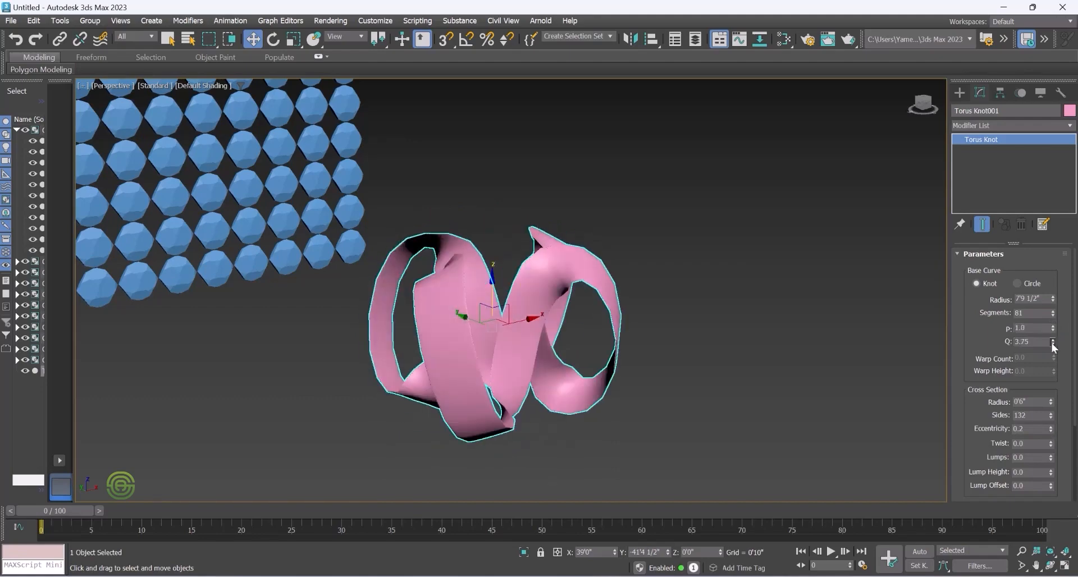
Set the torus knot's cross-section eccentricity to 0.9, twist to 20.0 and lumps to 42.0
click(1051, 426)
mouse_move(1052, 431)
mouse_down()
mouse_move(1052, 420)
mouse_move(1052, 439)
mouse_move(1061, 435)
mouse_move(1050, 463)
mouse_move(1059, 440)
mouse_up()
scroll(1050, 458, down, 2)
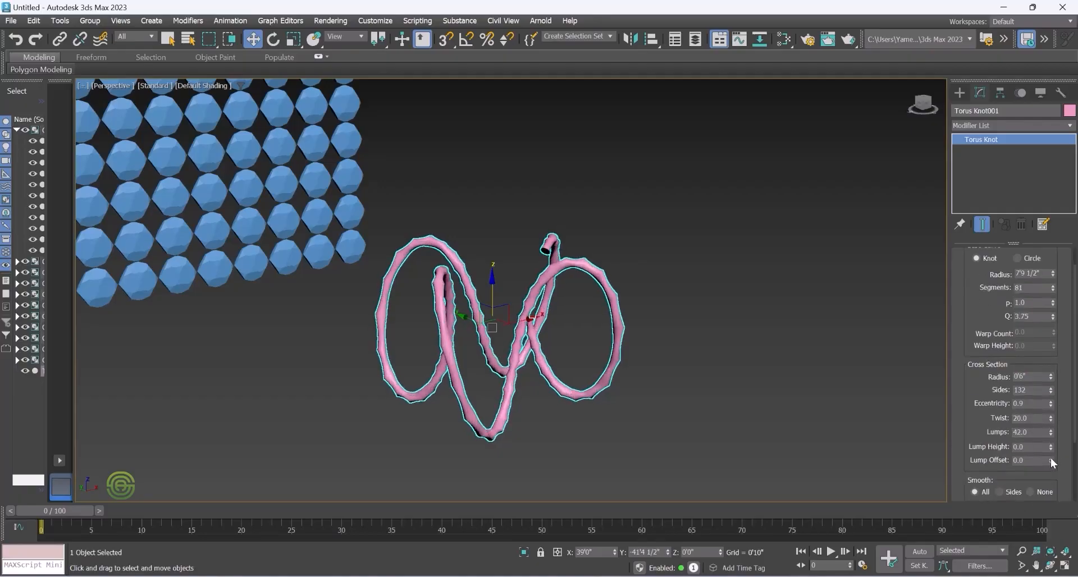
Set the torus knot's lump height to -0.01 and lump offset to 22.0
drag(1049, 447, 1066, 449)
right_click(1051, 461)
mouse_move(1054, 455)
mouse_down()
mouse_move(1057, 469)
mouse_move(1050, 446)
mouse_up()
mouse_move(625, 318)
alt+middle_down()
mouse_move(671, 292)
mouse_move(610, 316)
alt+middle_up()
scroll(1017, 425, down, 5)
scroll(1018, 427, up, 5)
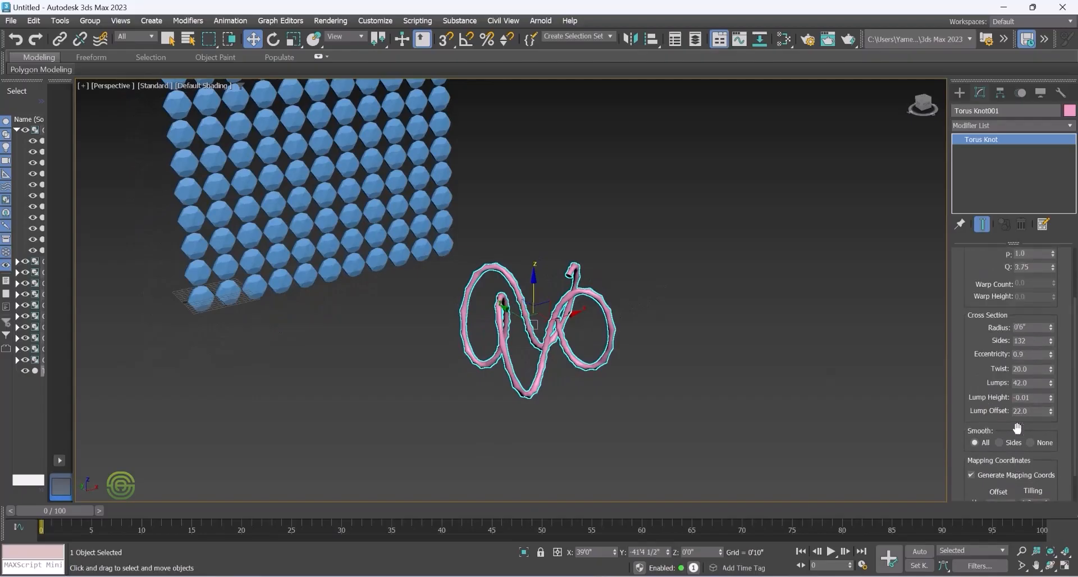
scroll(1025, 327, up, 2)
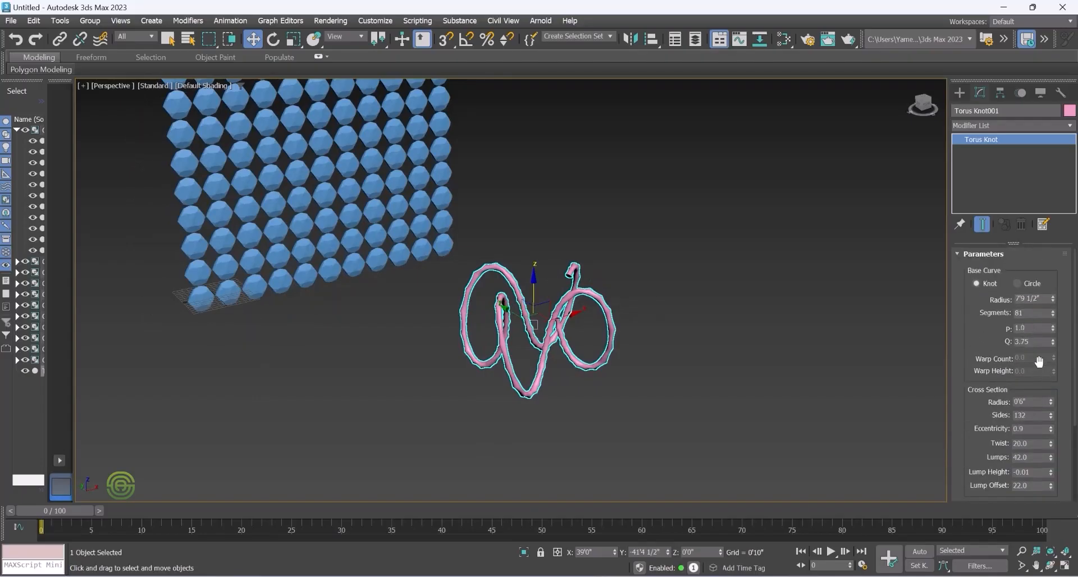
scroll(578, 298, up, 3)
scroll(578, 299, down, 3)
scroll(564, 301, up, 2)
scroll(556, 298, down, 8)
scroll(556, 298, up, 2)
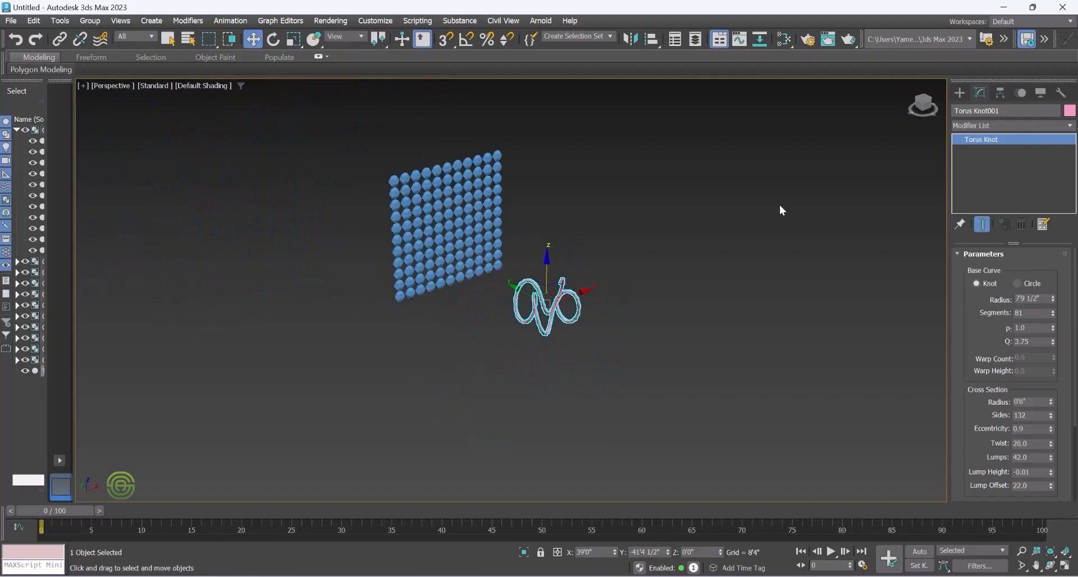
Switch the geometry creation category from Extended Primitives to Standard Primitives
click(959, 92)
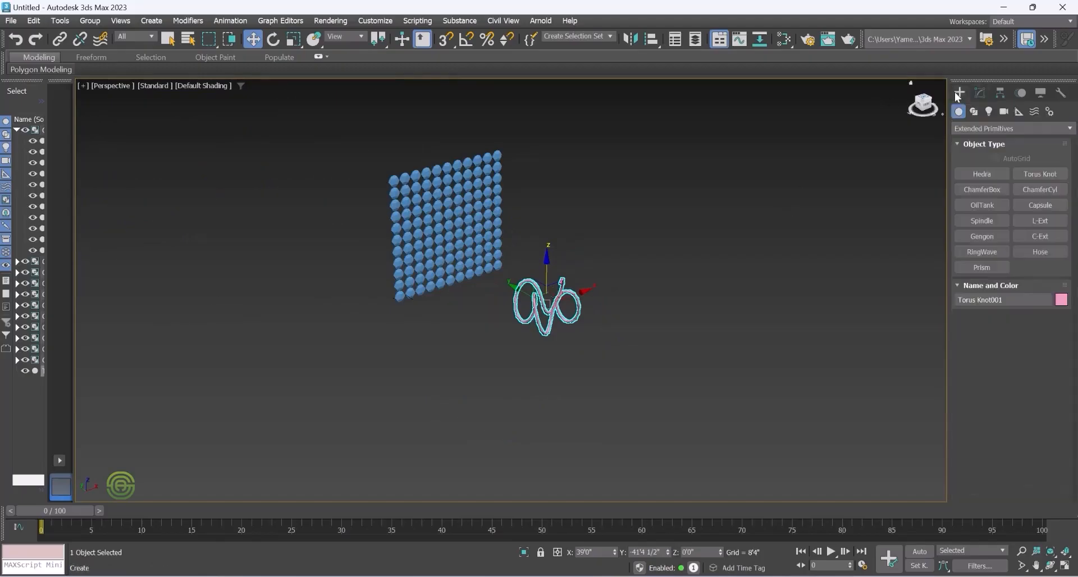
click(985, 191)
click(980, 127)
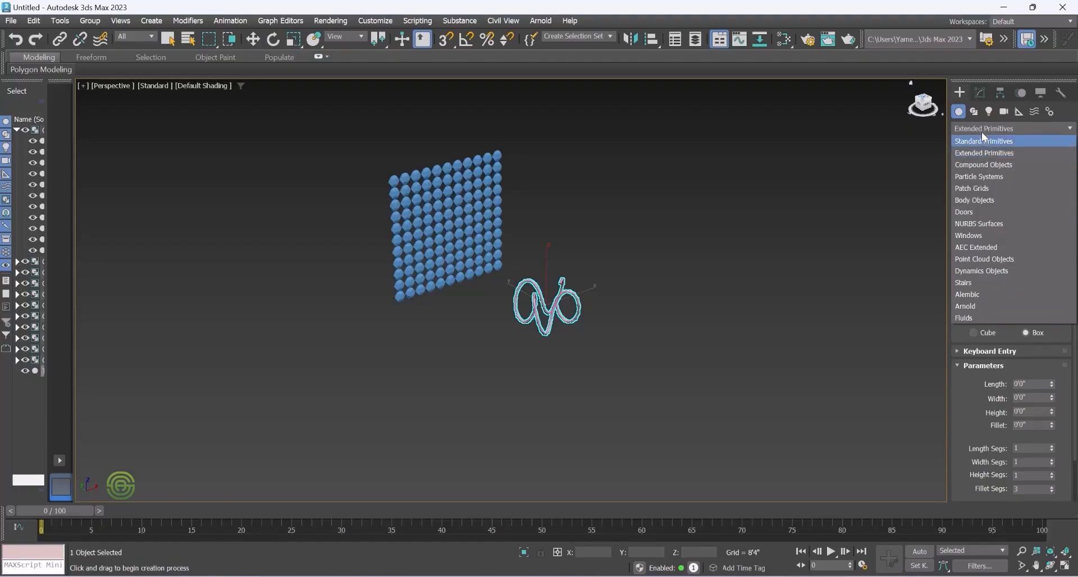
click(981, 141)
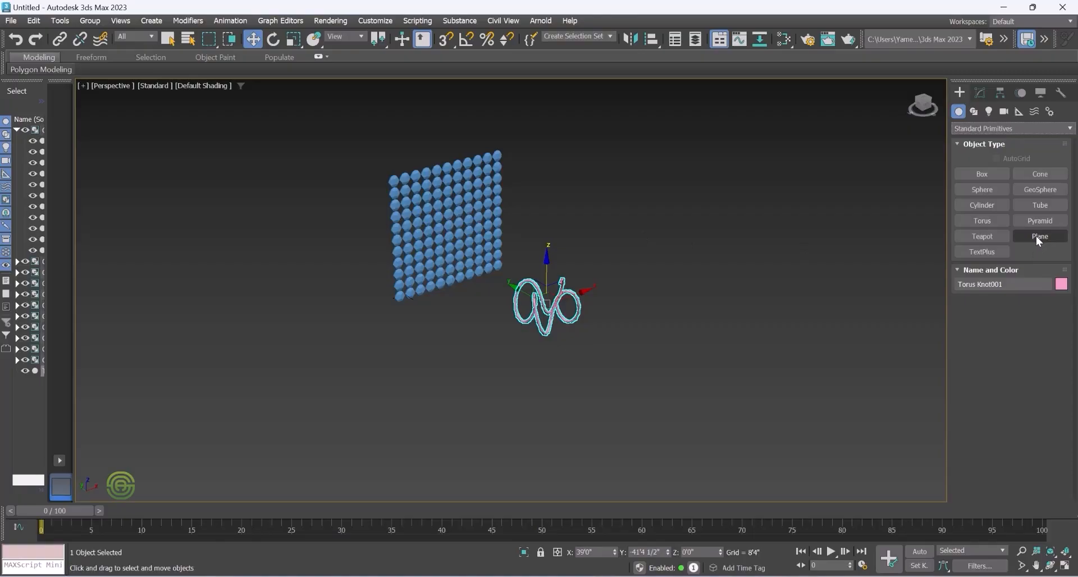
Switch to Extended Primitives and create a ChamferBox in front of the hedra wall, about 28'11 1/2" by 34'4 1/2" by 4'4 1/2", fillet about 1'4 1/2"
click(1003, 127)
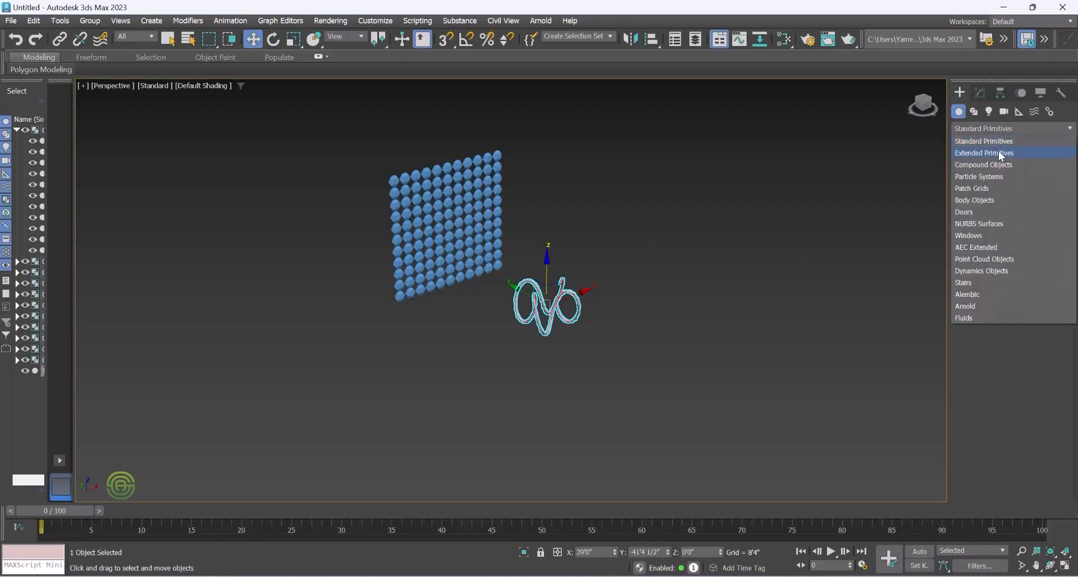
click(1000, 153)
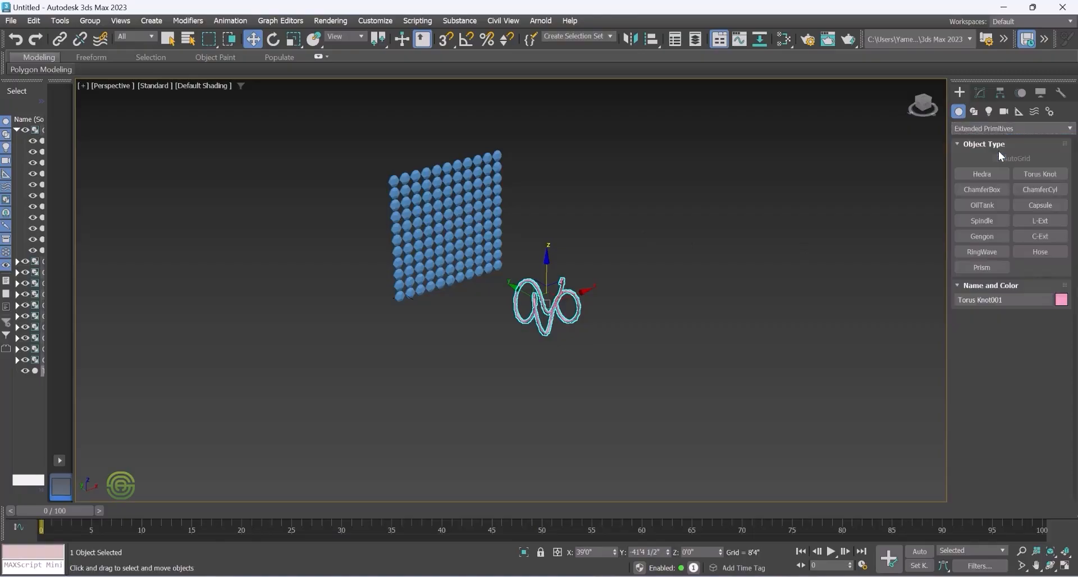
click(980, 189)
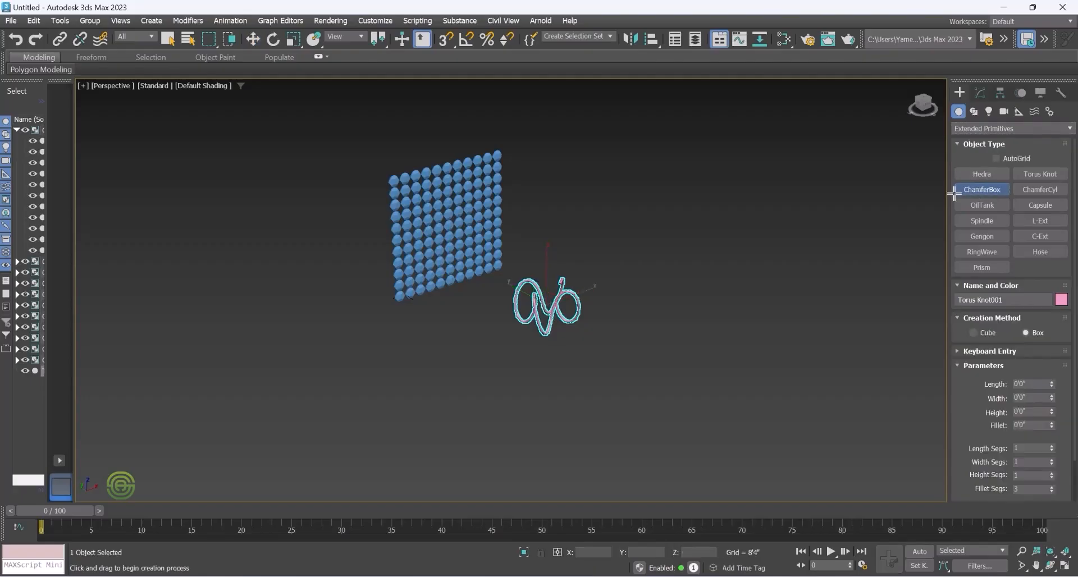
scroll(651, 272, down, 2)
scroll(502, 335, up, 4)
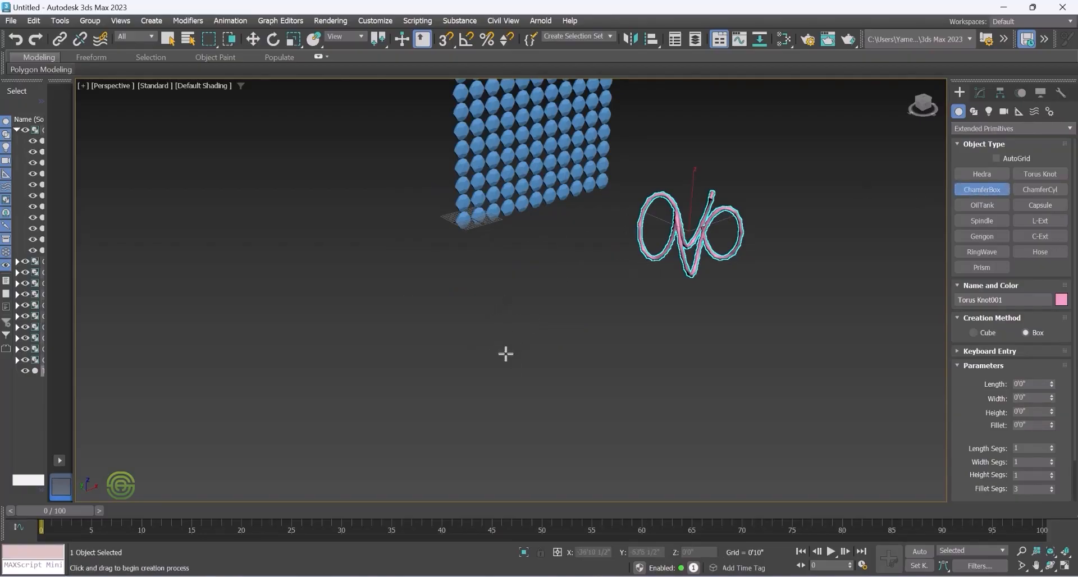
drag(506, 349, 547, 258)
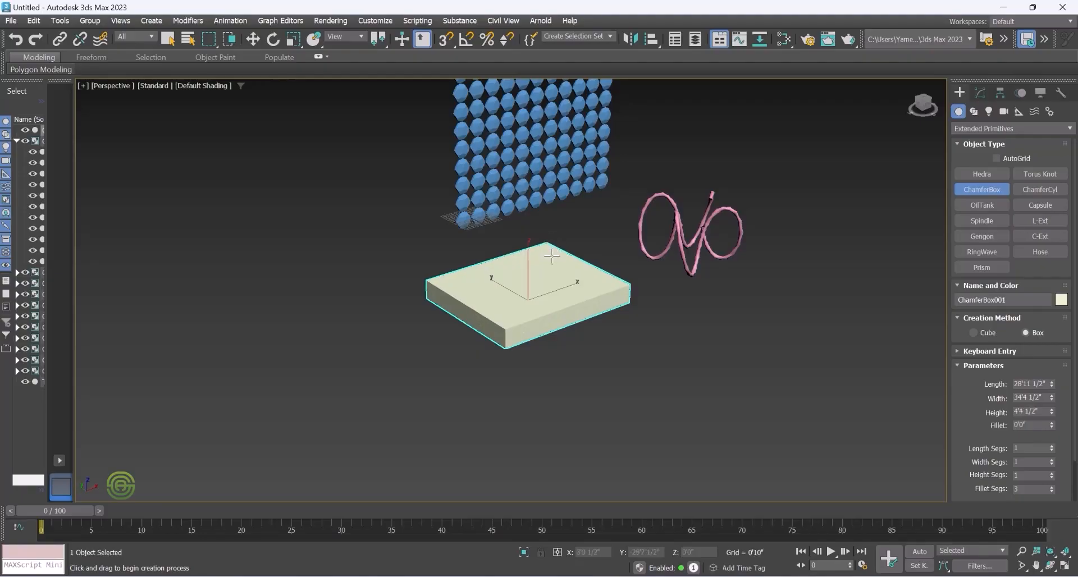
scroll(550, 270, up, 5)
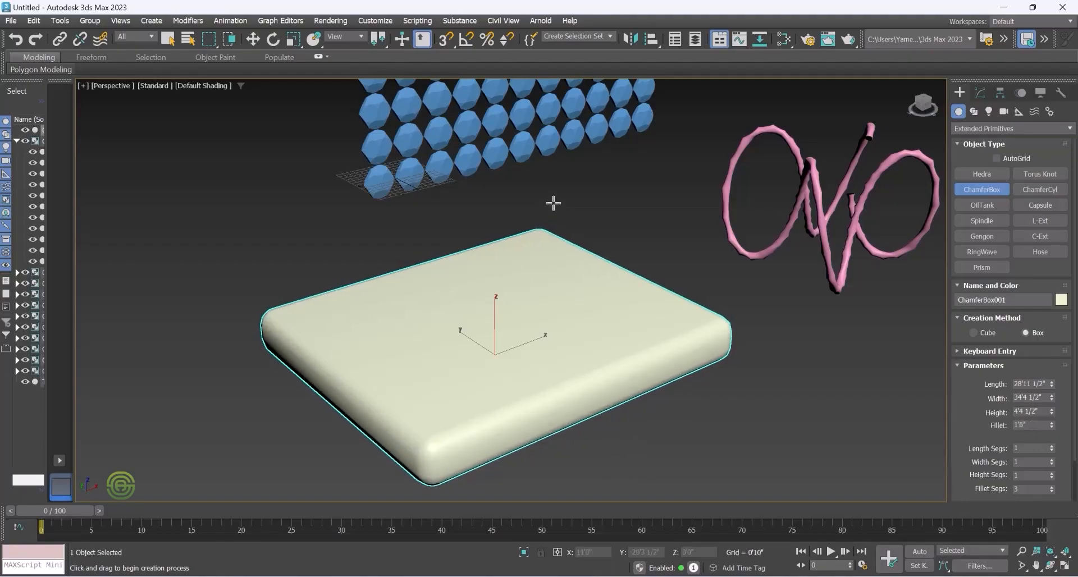
key(space)
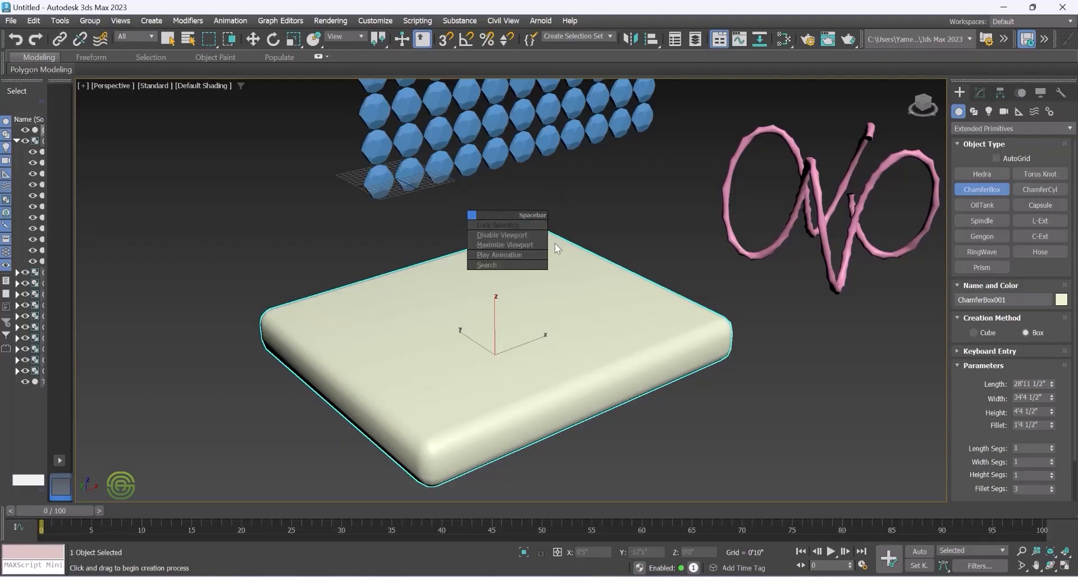
click(554, 235)
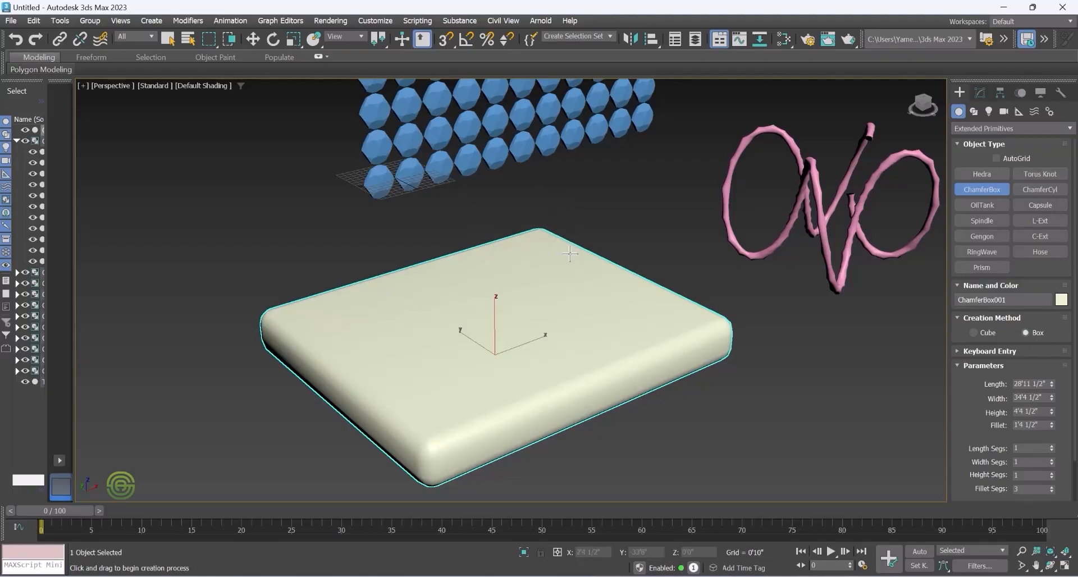
scroll(571, 254, down, 5)
scroll(567, 281, up, 8)
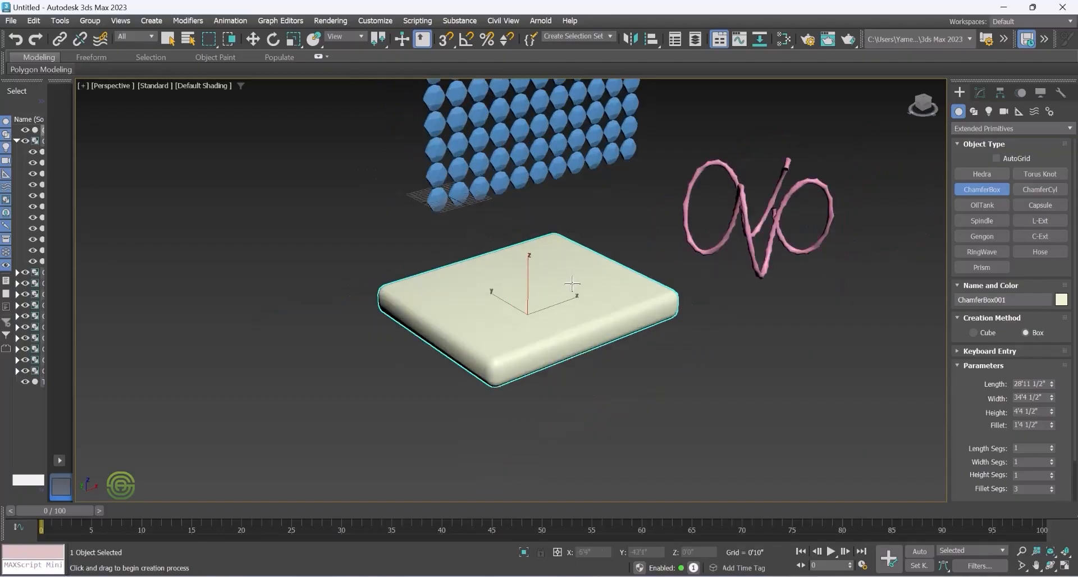
scroll(577, 283, down, 4)
mouse_move(570, 281)
alt+middle_down()
mouse_move(580, 265)
mouse_move(553, 252)
mouse_move(520, 264)
mouse_move(568, 275)
alt+middle_up()
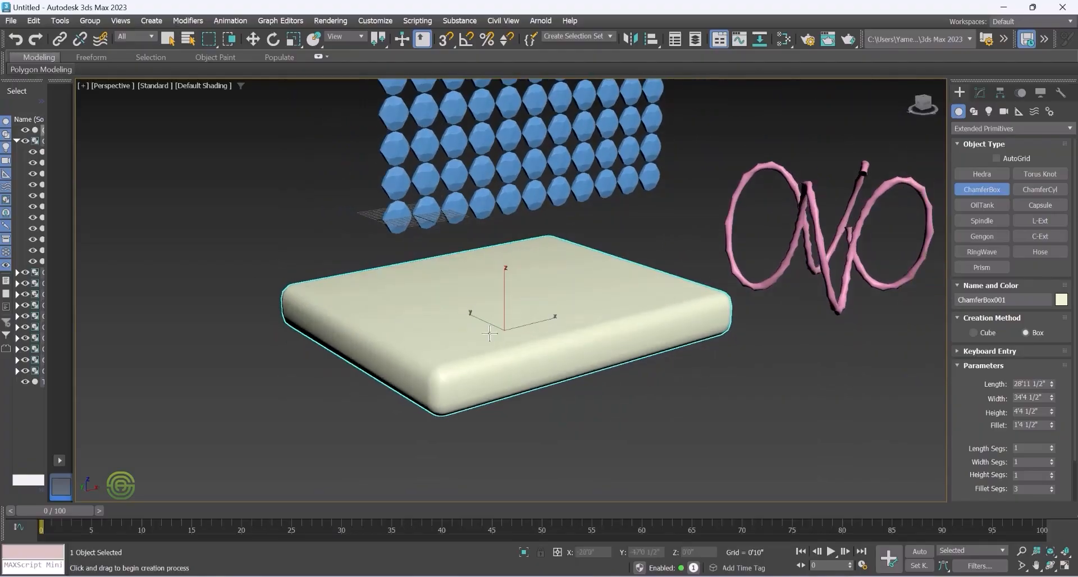
scroll(455, 311, down, 2)
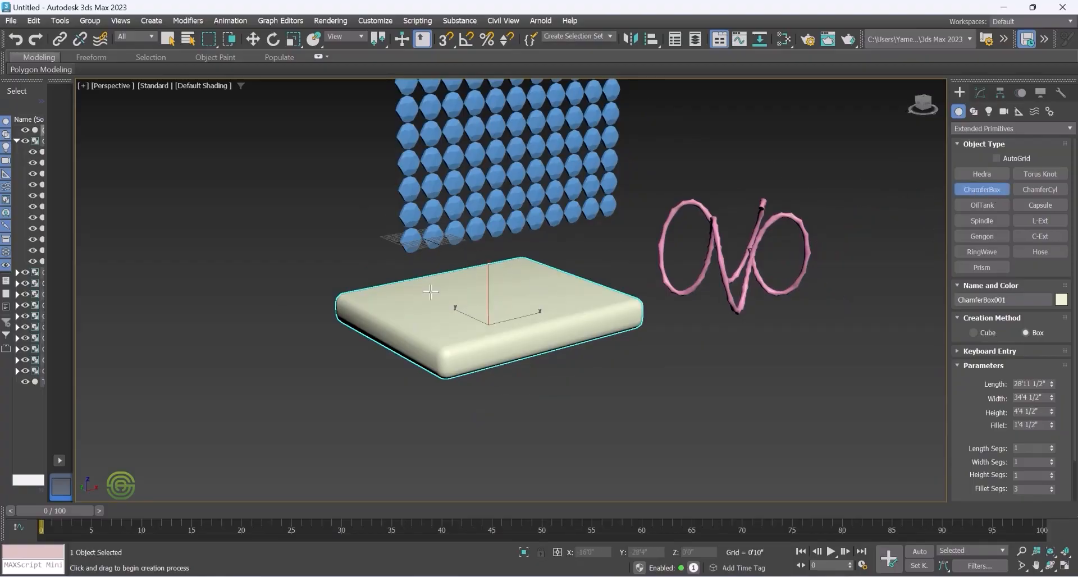
Create a second ChamferBox beside the first, about 15'0 1/2" long, 27'8" wide and 2'3" high, with a fillet of about 0'10 1/2"
scroll(430, 292, down, 4)
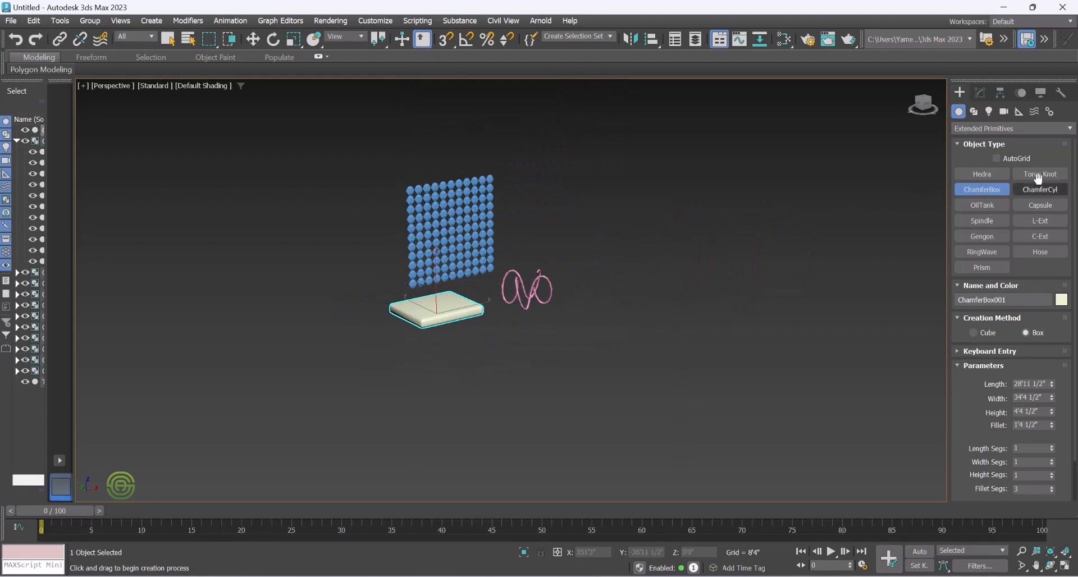
click(989, 190)
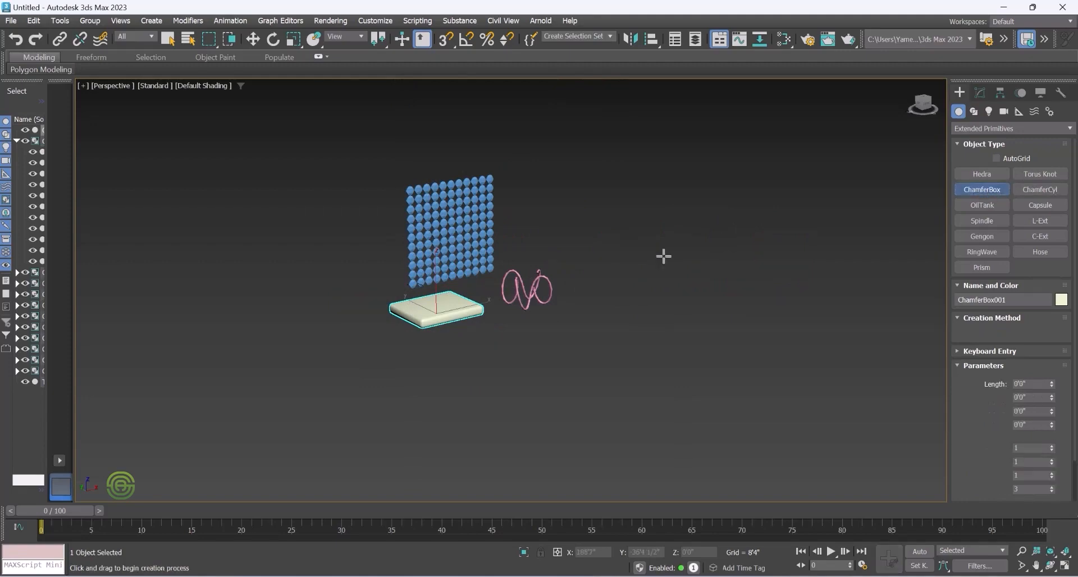
alt+middle_drag(432, 296, 473, 331)
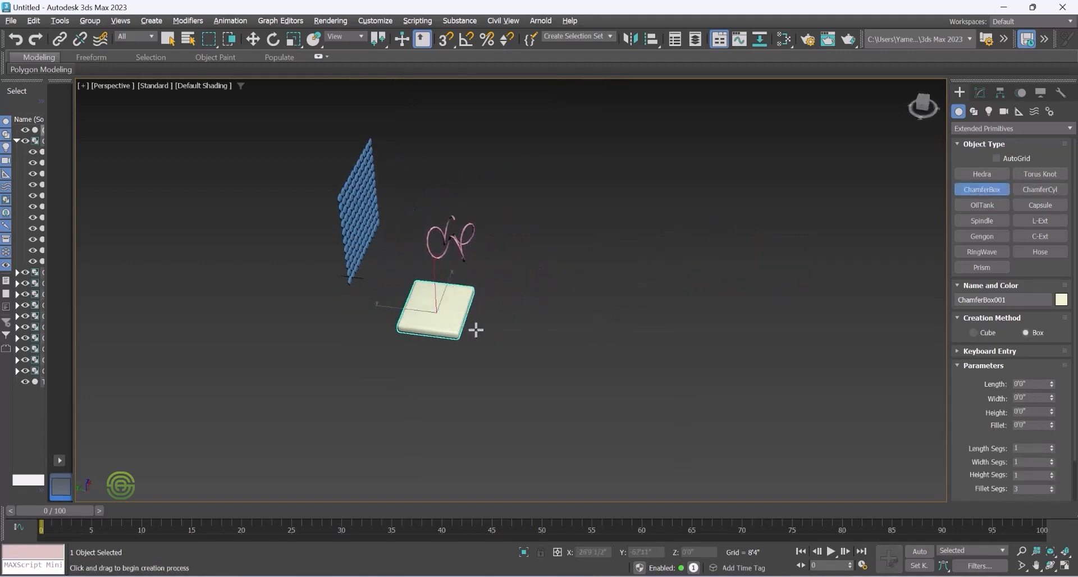
scroll(585, 339, up, 5)
drag(582, 321, 532, 235)
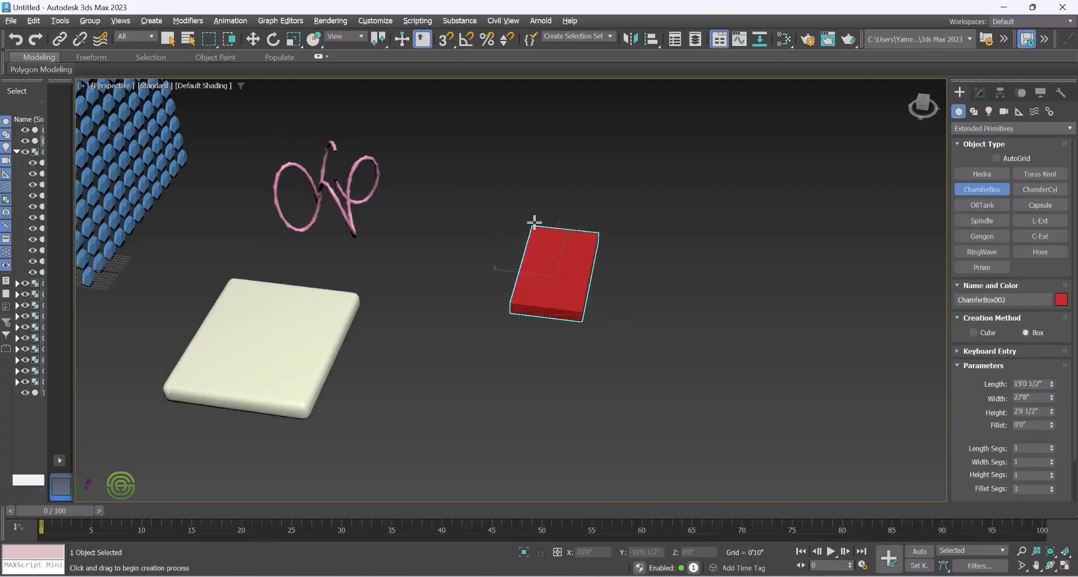
click(532, 225)
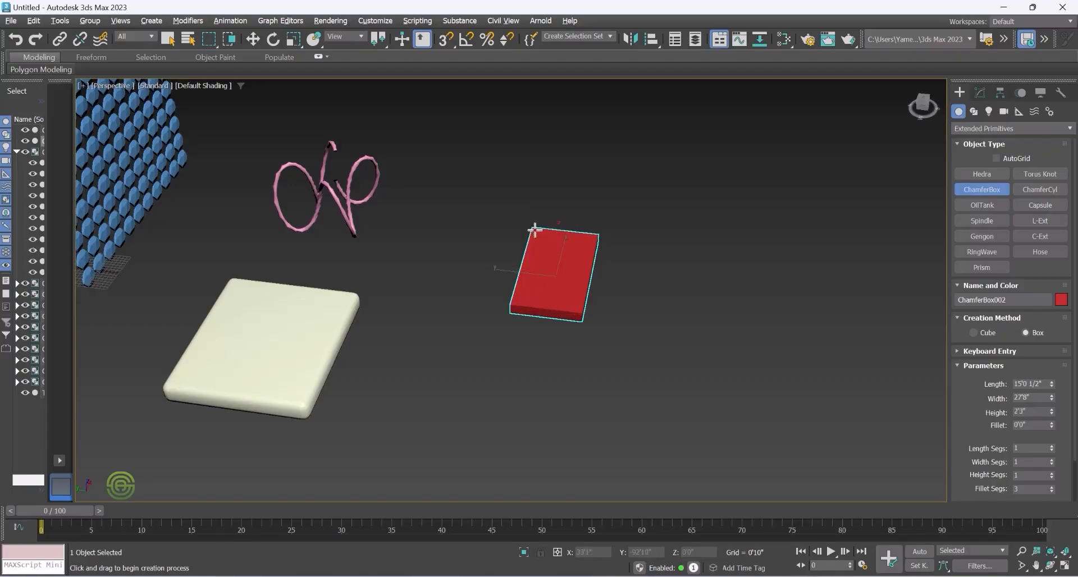
scroll(540, 260, up, 5)
scroll(538, 260, down, 4)
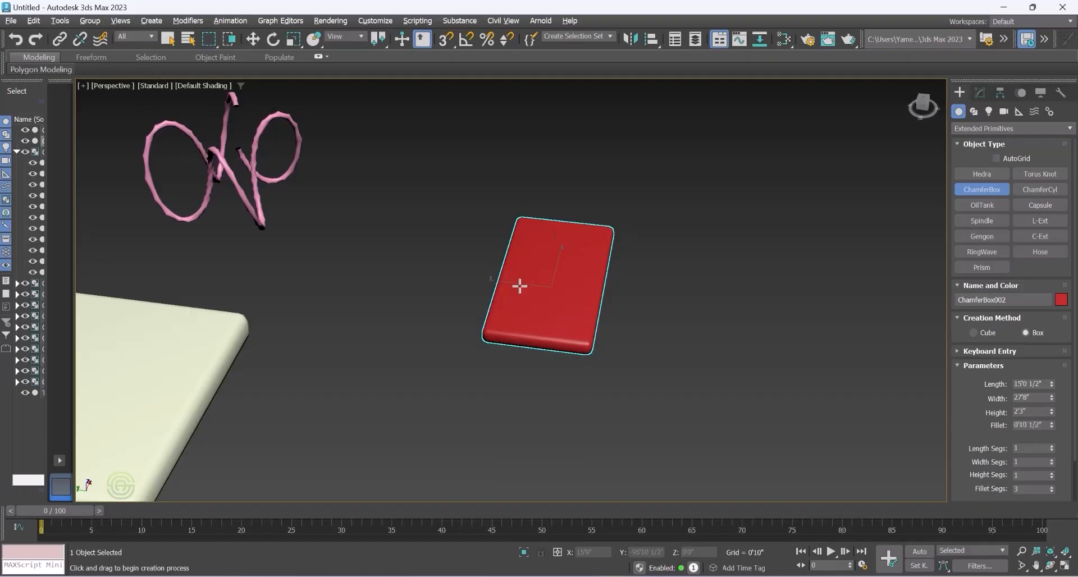
alt+middle_drag(554, 277, 544, 250)
scroll(584, 264, up, 5)
key(w)
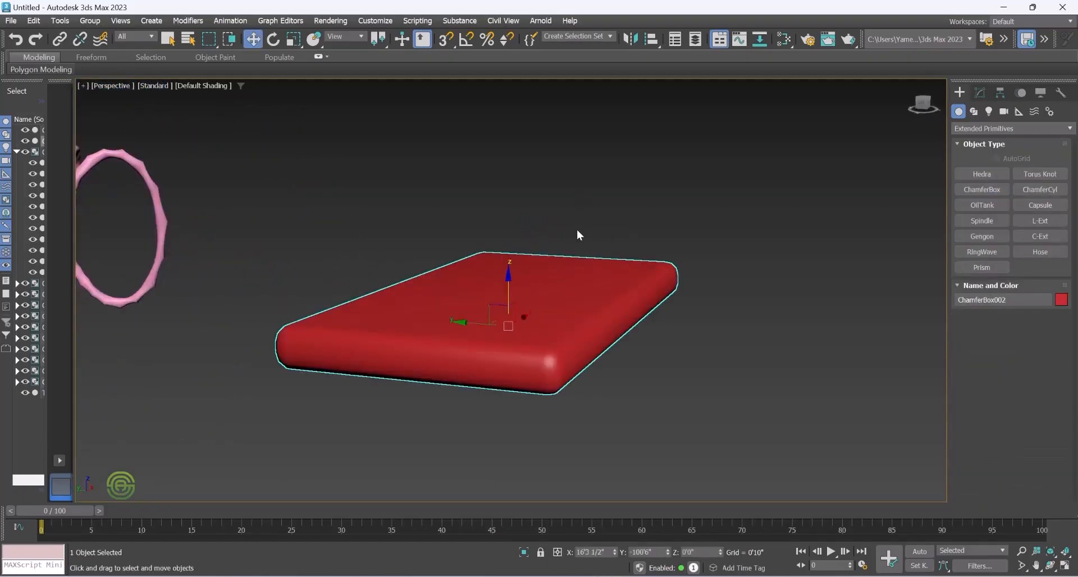
Set the red chamfer box's length to 8'0", width to 6'0" and height to 1'0"
click(980, 94)
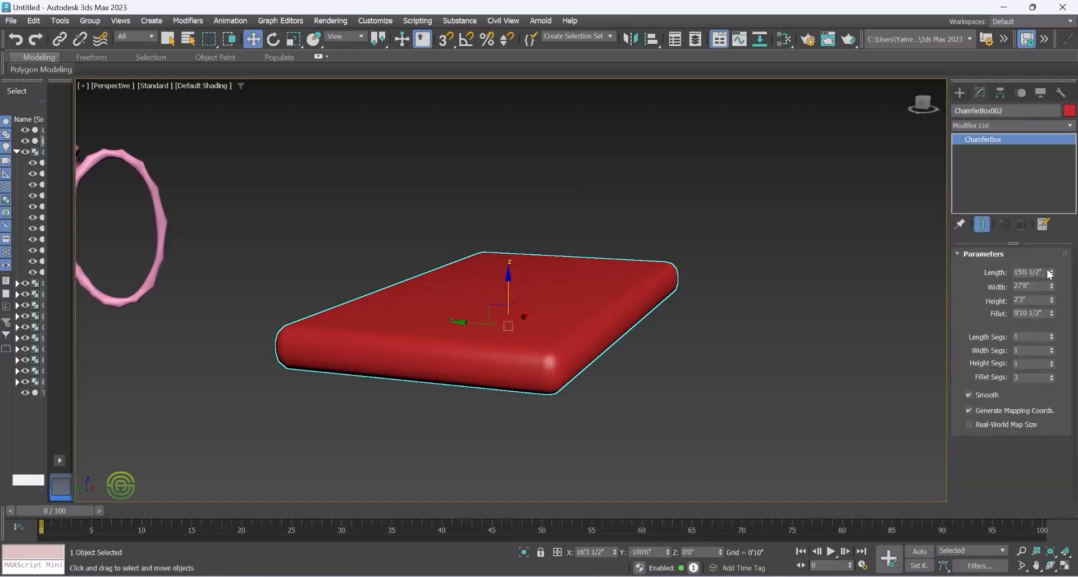
drag(1044, 270, 1024, 272)
text(8'0)
key(Tab)
drag(1036, 287, 1019, 289)
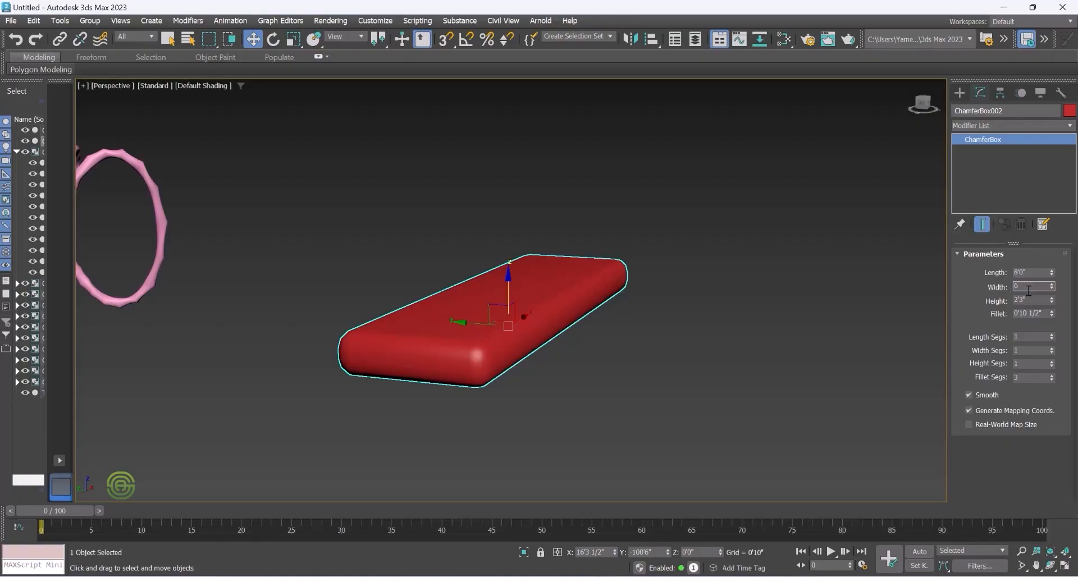
text(6)
key(Tab)
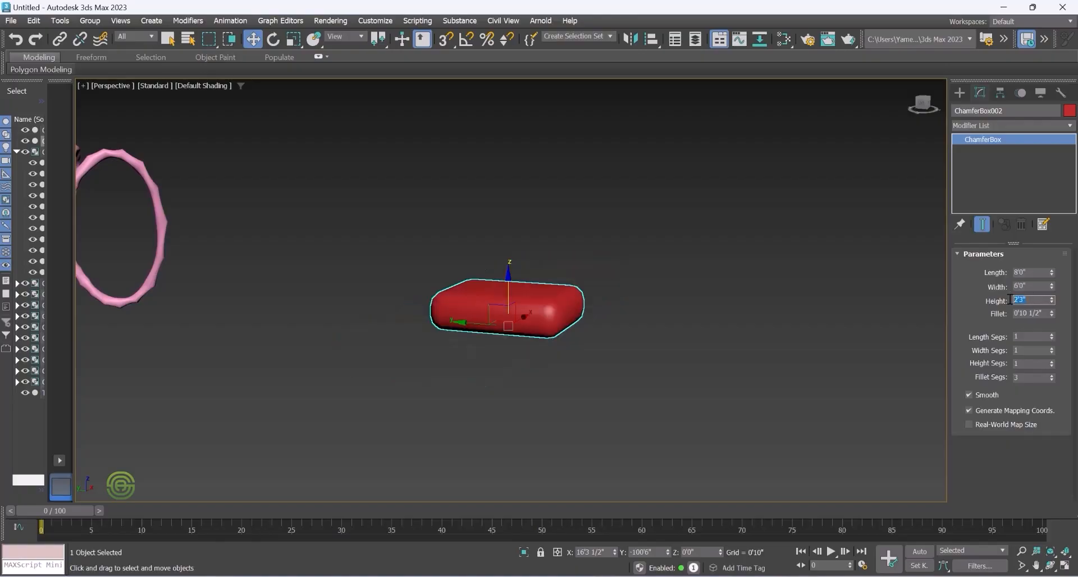
text(1)
click(1036, 284)
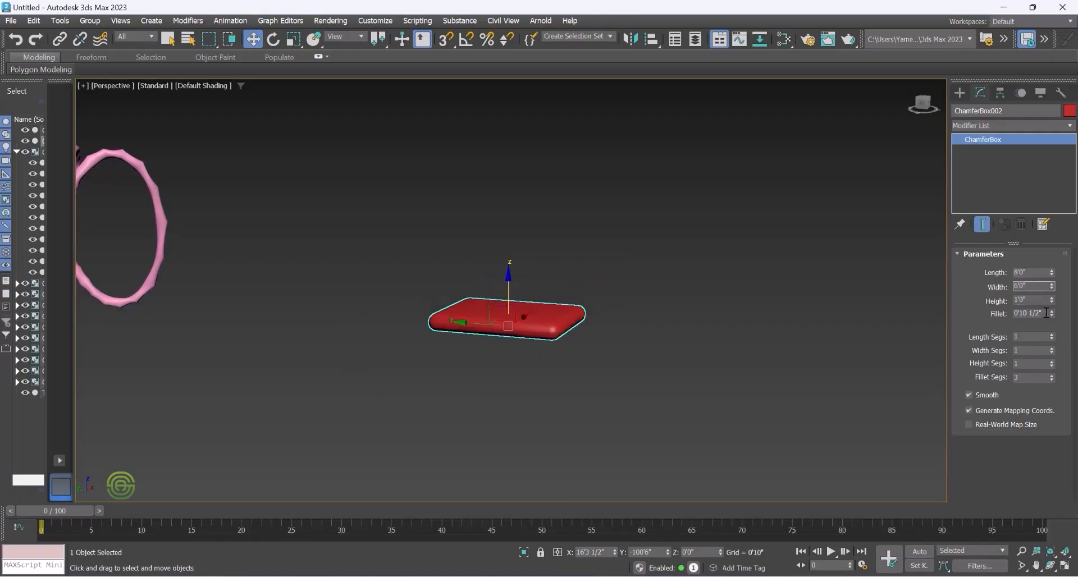
Reduce the red chamfer box's fillet to 0'3"
scroll(561, 313, up, 5)
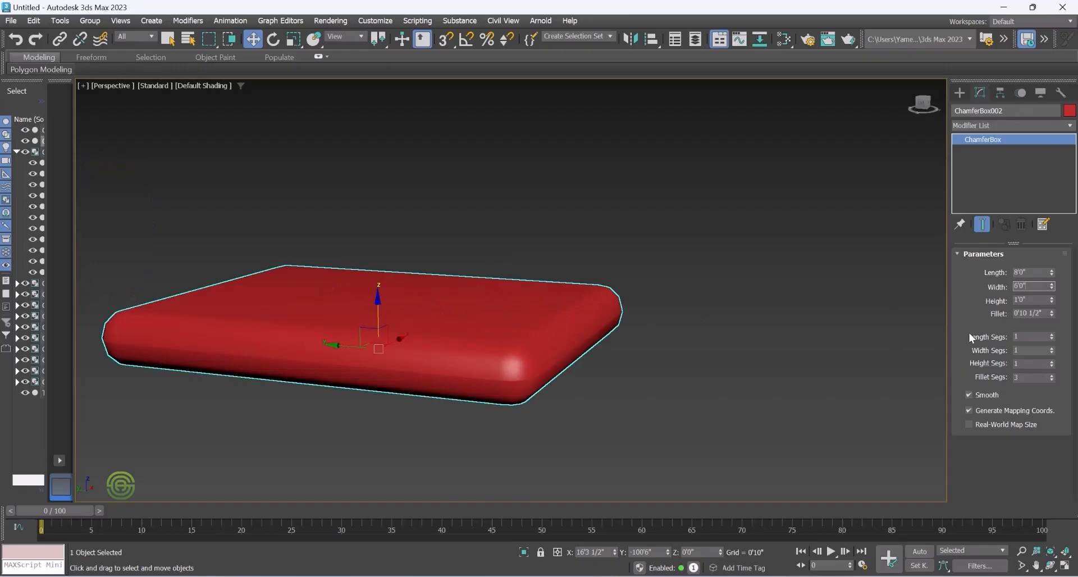
drag(1053, 316, 1056, 340)
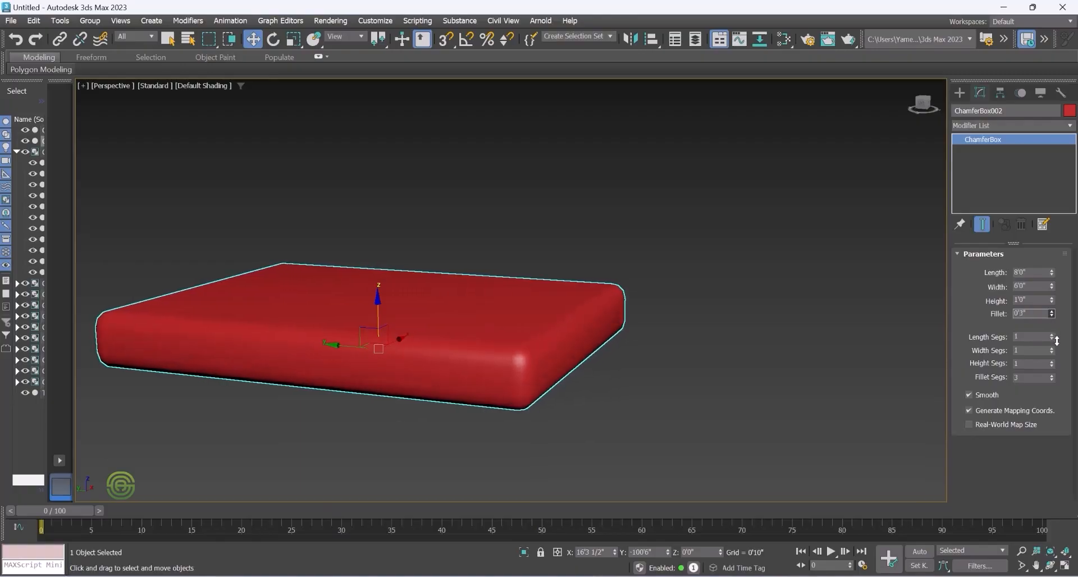
middle_drag(464, 298, 546, 315)
scroll(541, 317, down, 2)
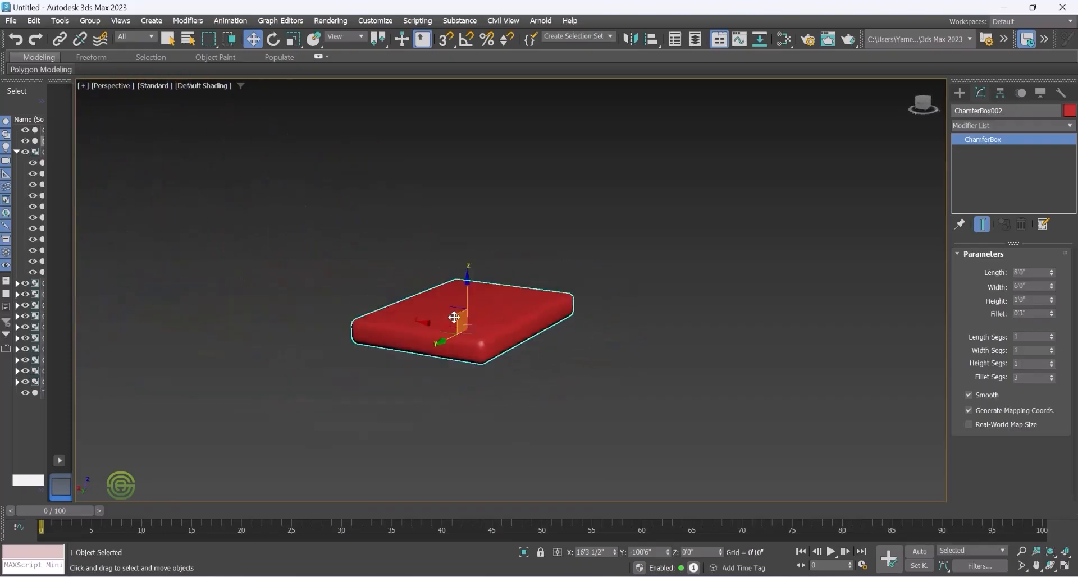
scroll(454, 318, up, 1)
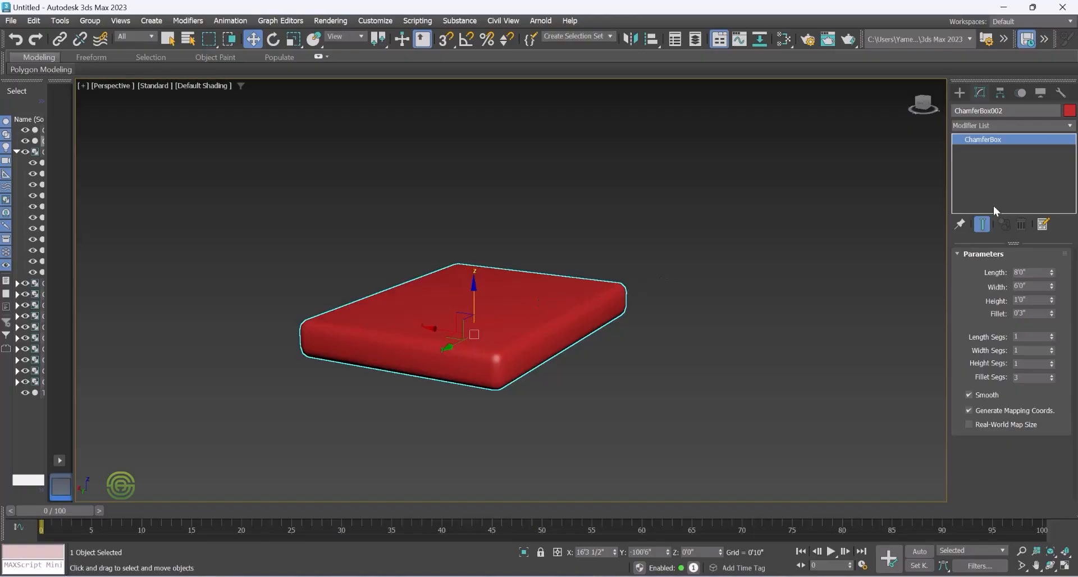
Draw the base of a third ChamferBox near the red one, about 1'11" by 2'0"
scroll(498, 306, down, 4)
alt+middle_drag(515, 305, 503, 334)
scroll(513, 306, down, 8)
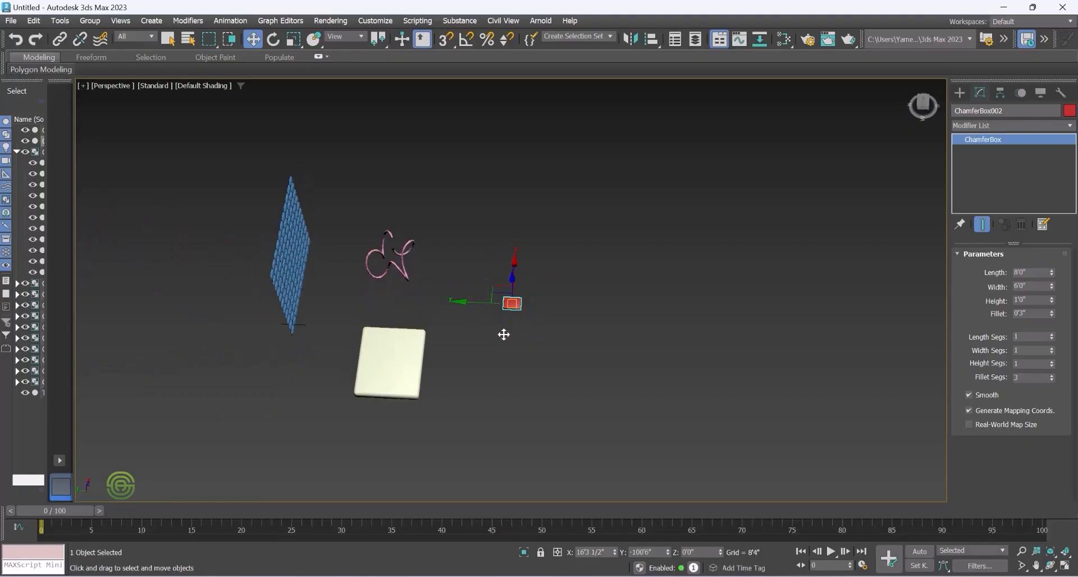
click(962, 92)
click(982, 189)
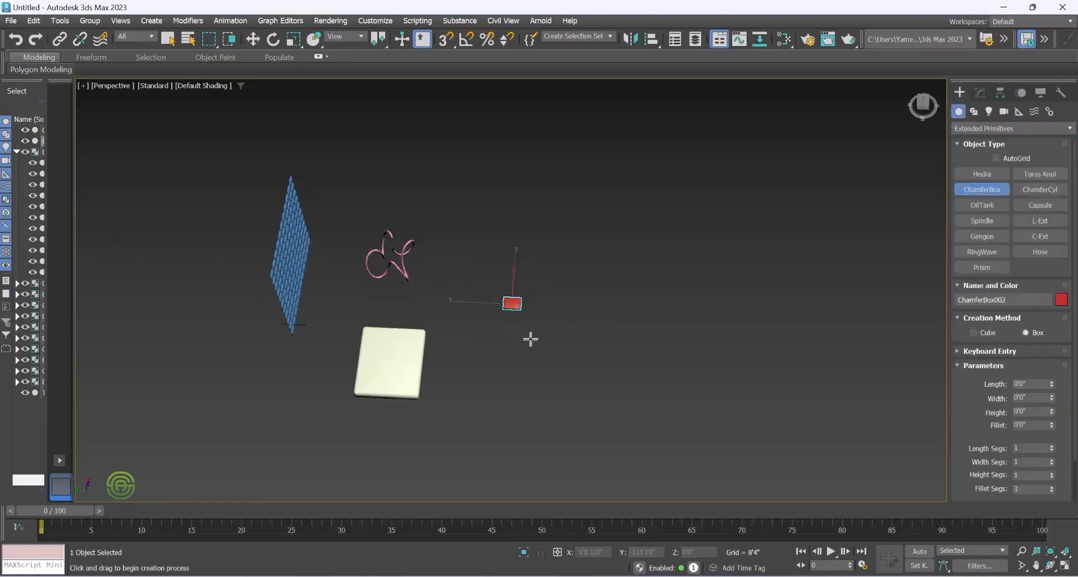
scroll(426, 368, up, 5)
scroll(753, 145, up, 3)
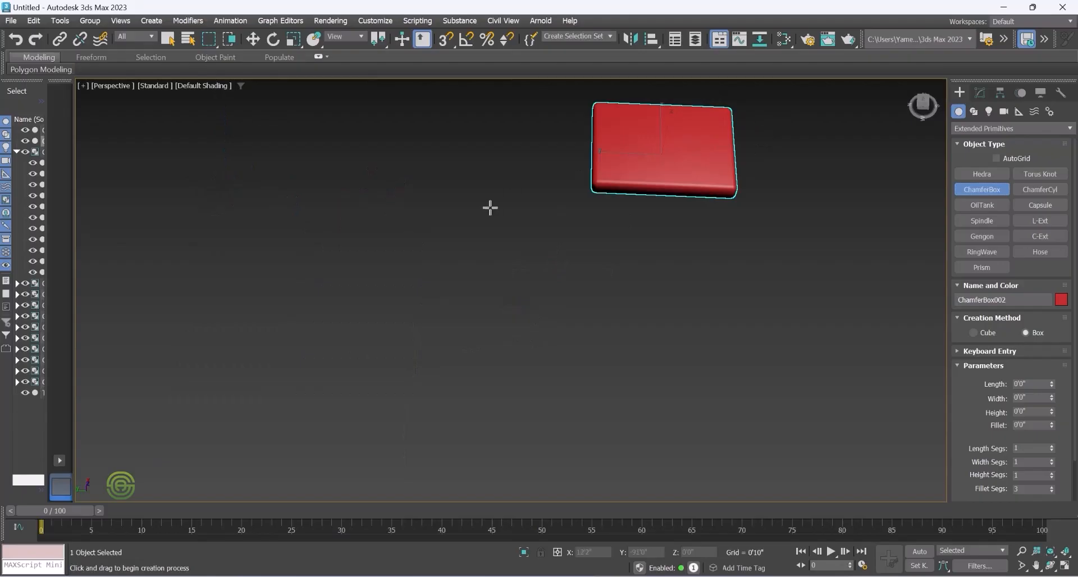
drag(445, 277, 477, 311)
Give the third chamfer box a height of about 0'7 1/2" and a fillet of about 0'2", and finish creating it
click(475, 308)
click(473, 308)
scroll(473, 308, up, 4)
middle_drag(466, 295, 448, 210)
scroll(447, 211, up, 4)
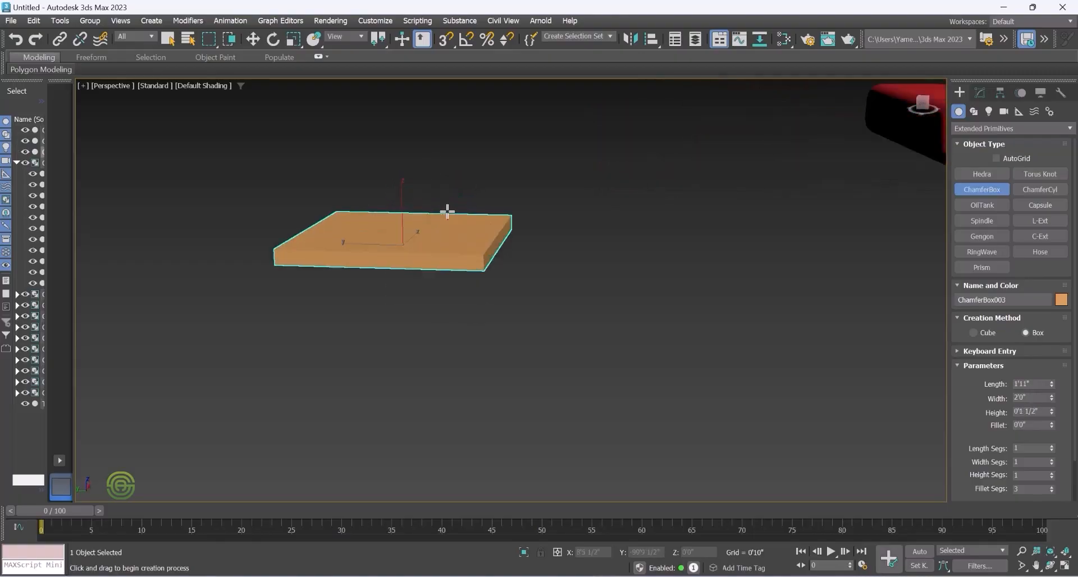
click(473, 243)
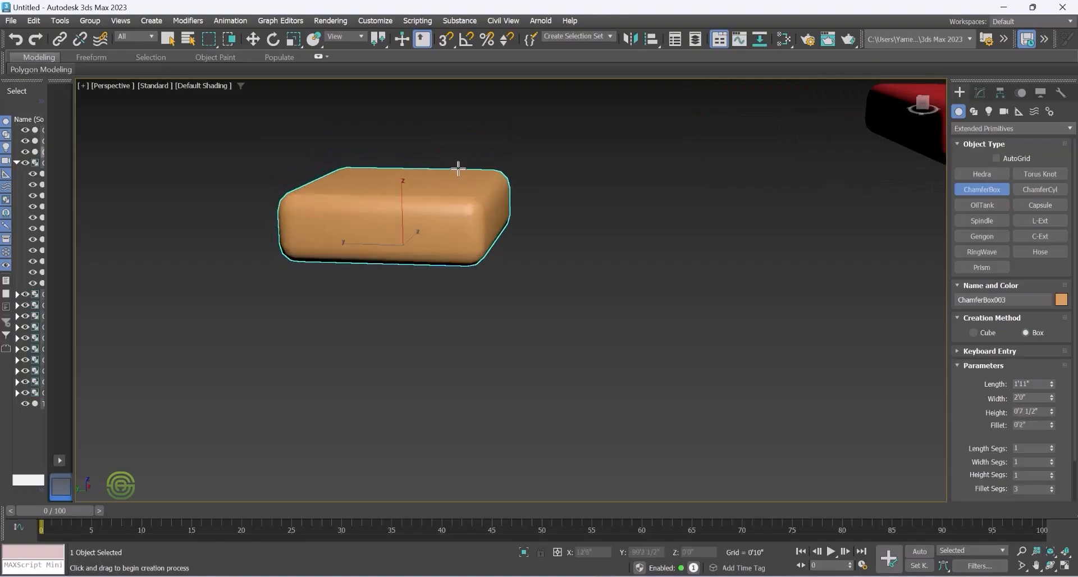
right_click(436, 137)
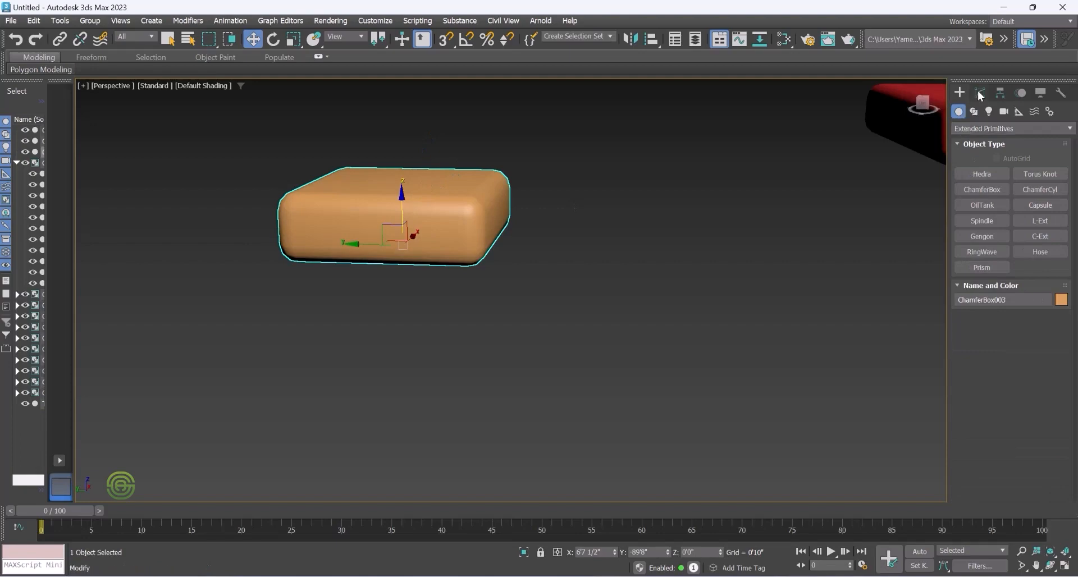
Set the third chamfer box's length to 2'0" and height to 0'6"
click(979, 93)
drag(1030, 271, 1000, 277)
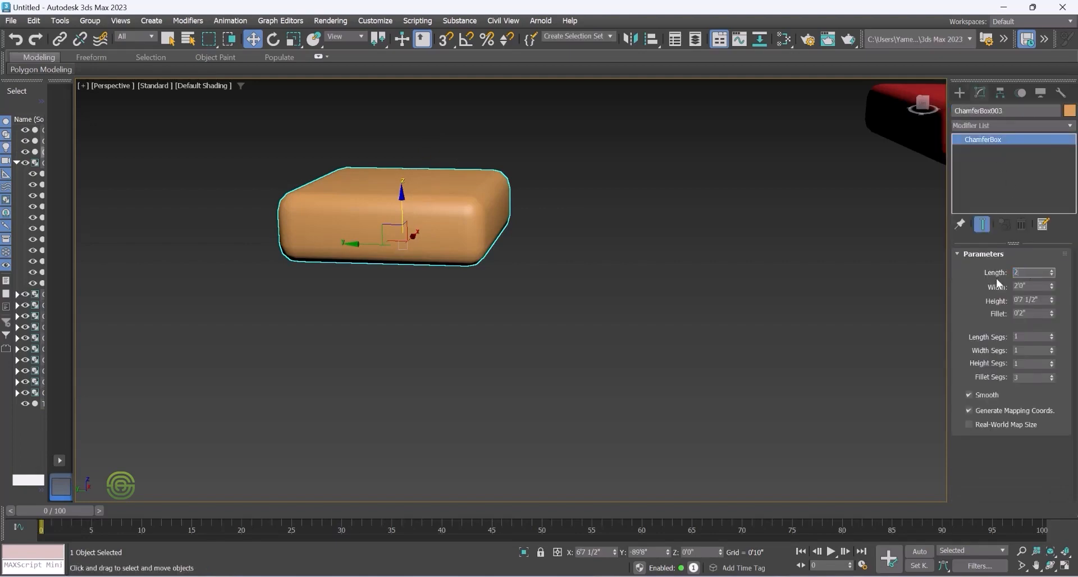
key(Tab)
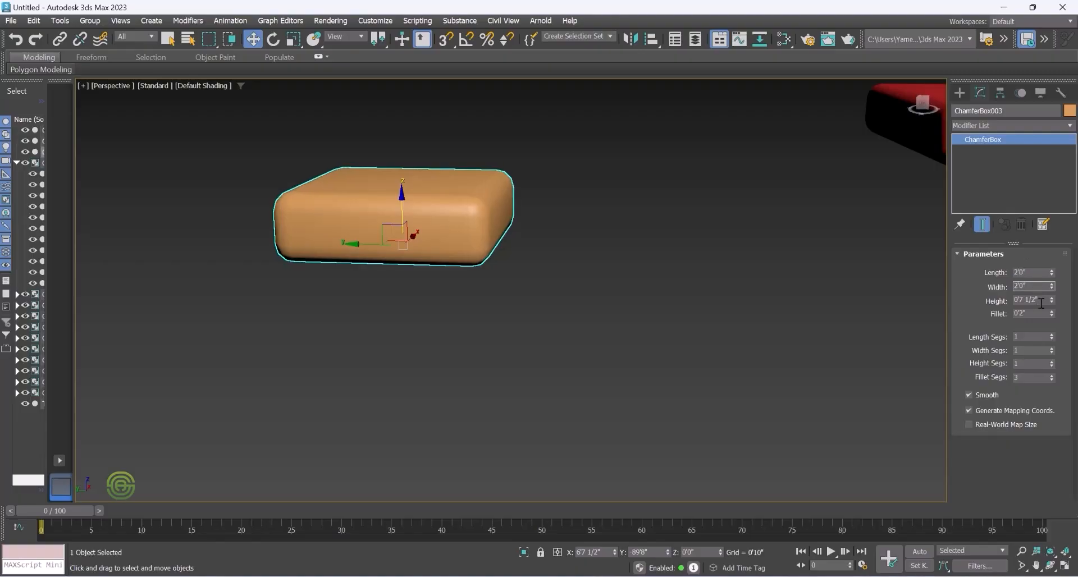
drag(1044, 299, 1012, 304)
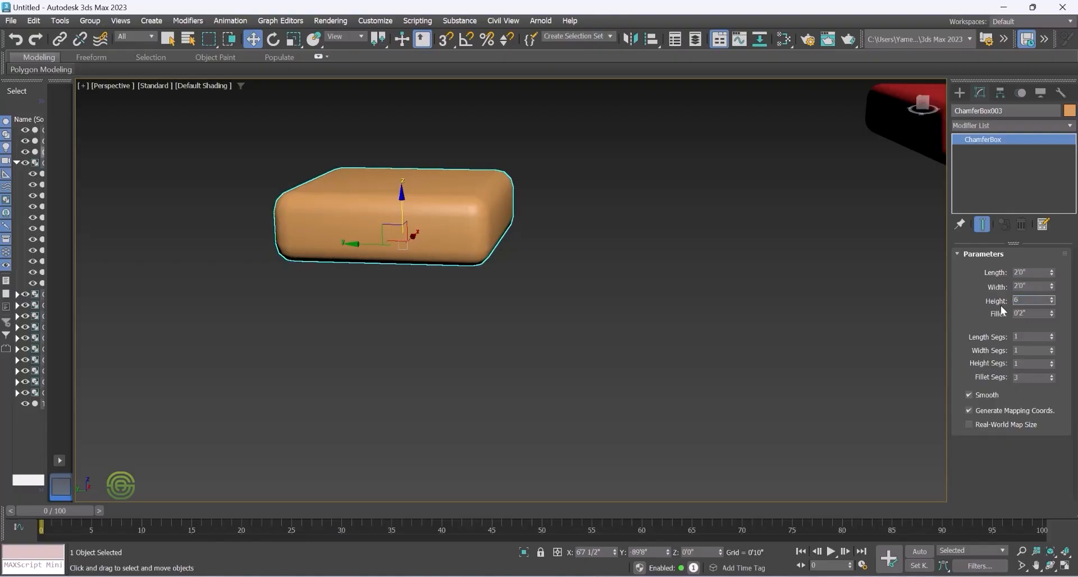
key(Tab)
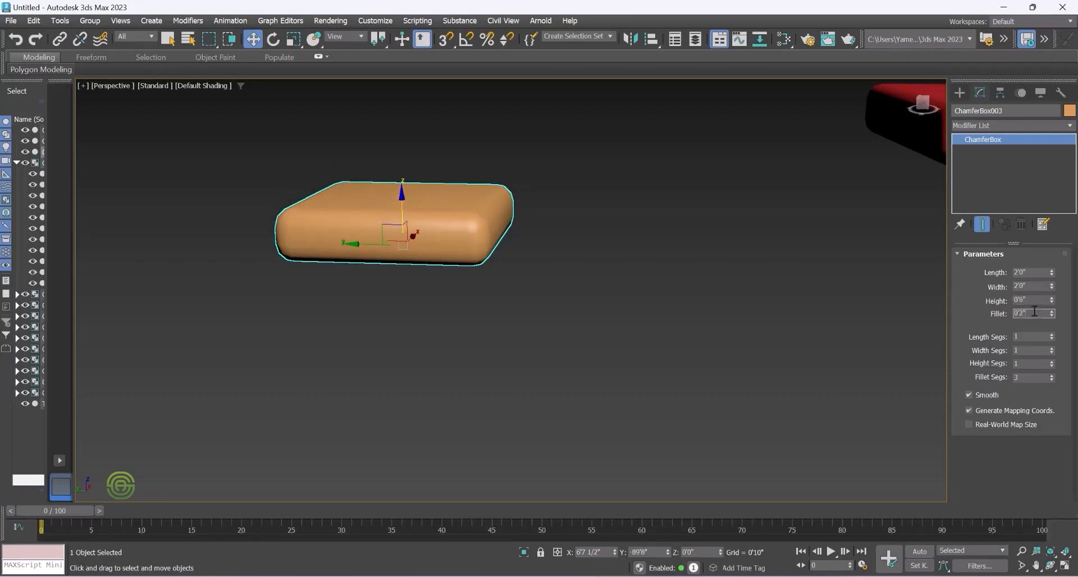
alt+middle_drag(443, 206, 446, 236)
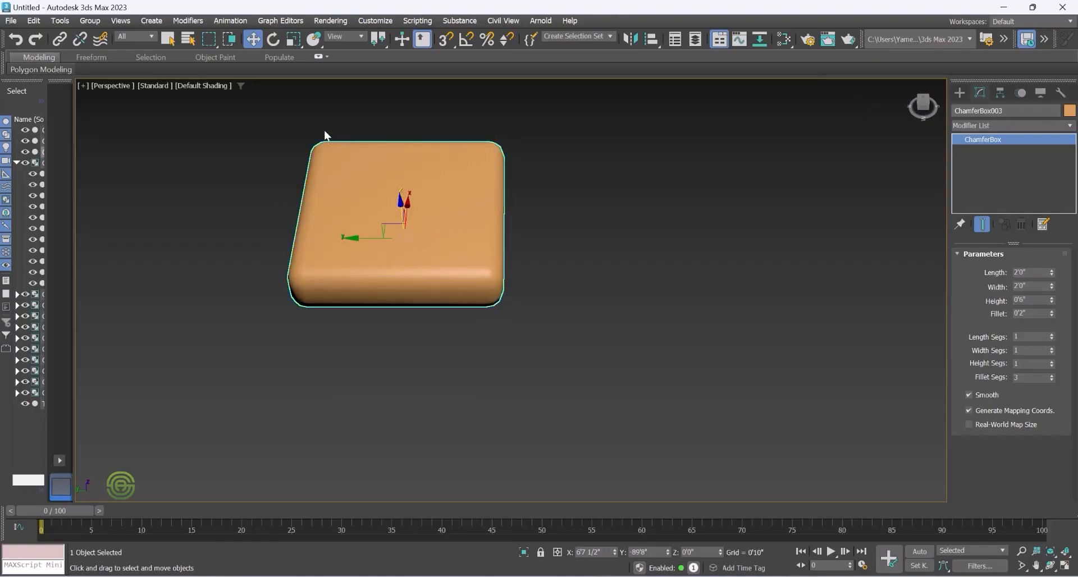
scroll(477, 278, down, 4)
mouse_move(454, 243)
alt+middle_down()
mouse_move(419, 245)
mouse_move(449, 233)
alt+middle_up()
scroll(451, 231, up, 4)
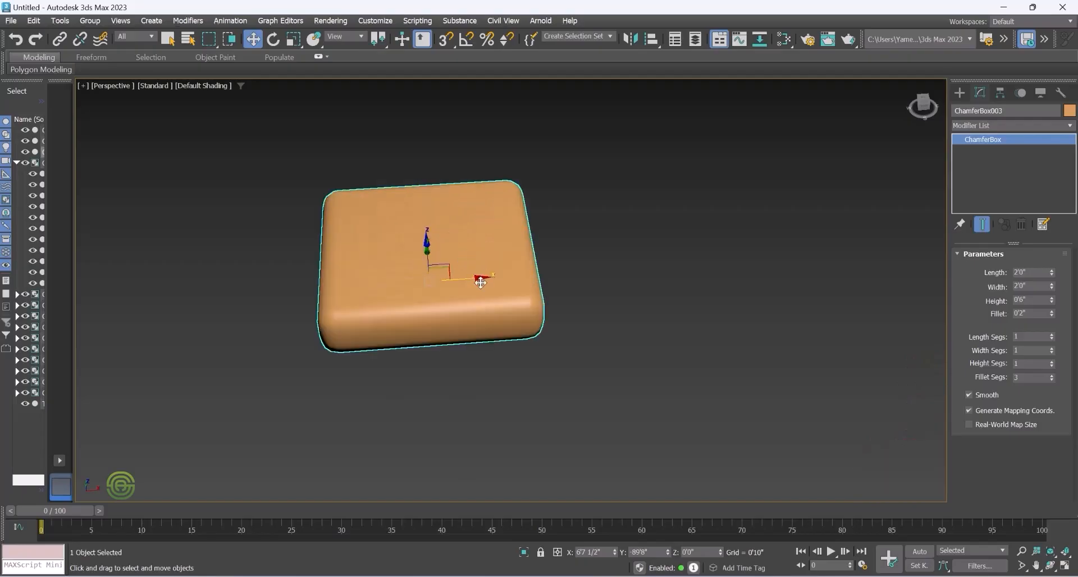
mouse_move(483, 277)
shift+mouse_down()
mouse_move(696, 264)
mouse_move(683, 269)
shift+mouse_up()
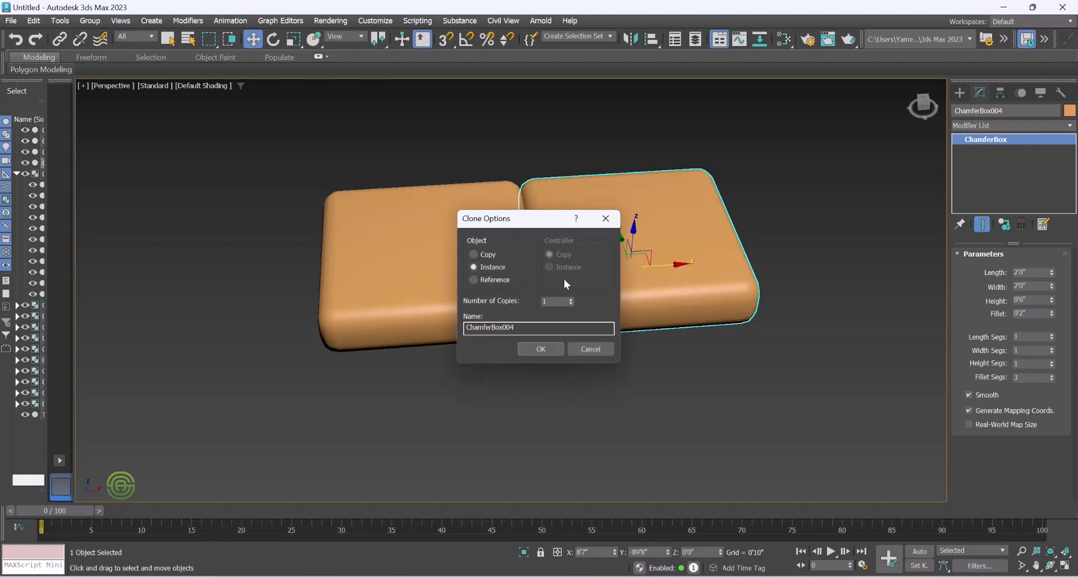
click(541, 349)
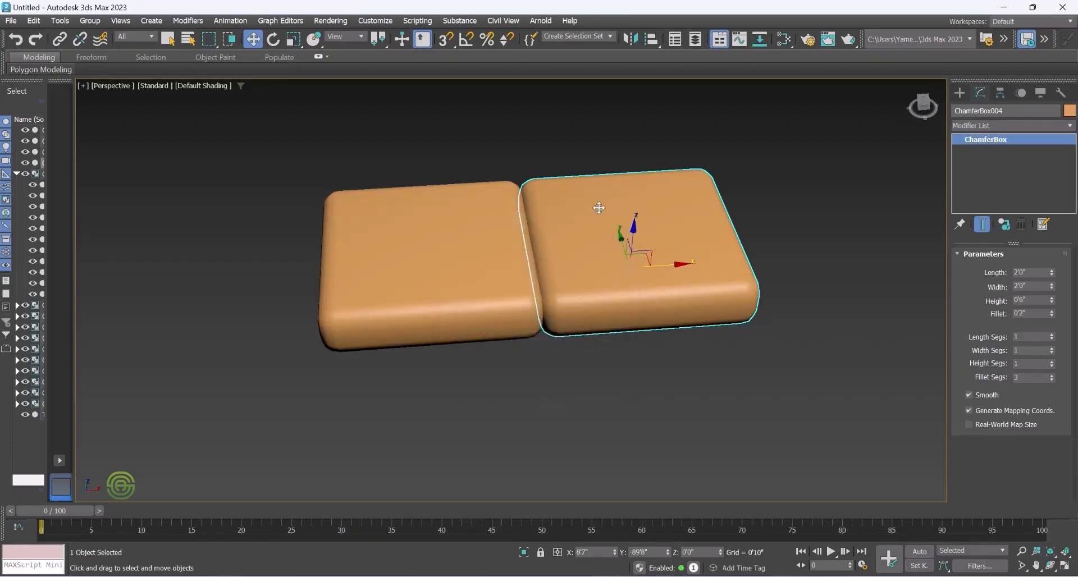
scroll(533, 248, down, 2)
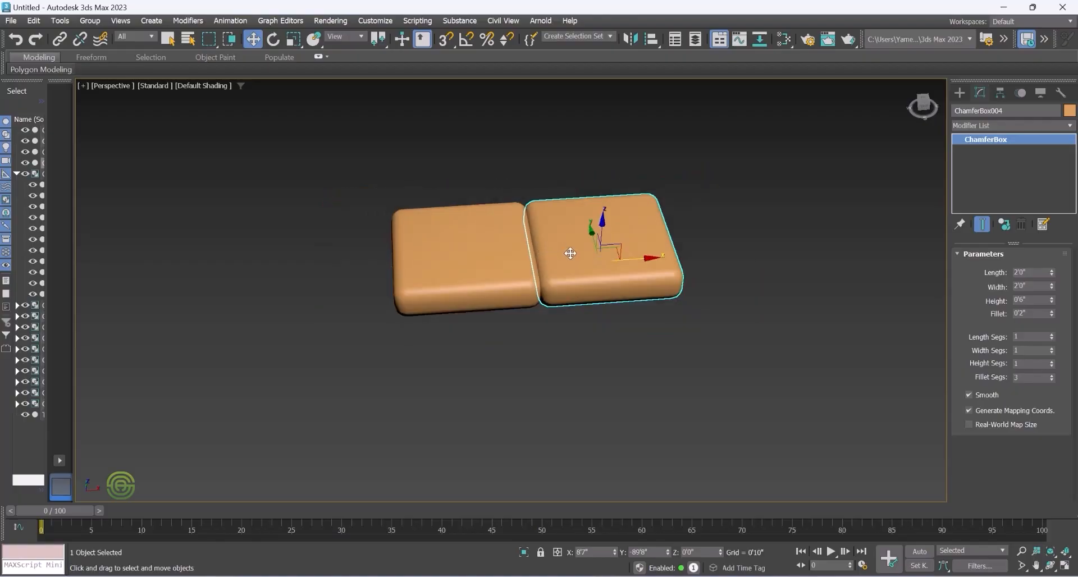
key(ctrl+z)
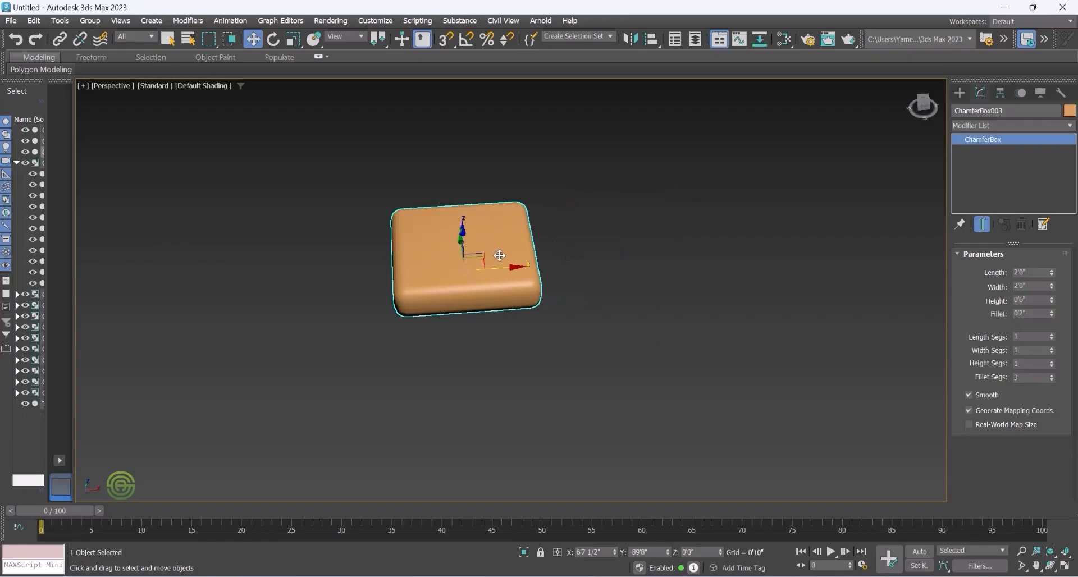
Clone the orange chamfer box along X as two instances, forming a row of three boxes set side by side
shift+drag(516, 268, 650, 256)
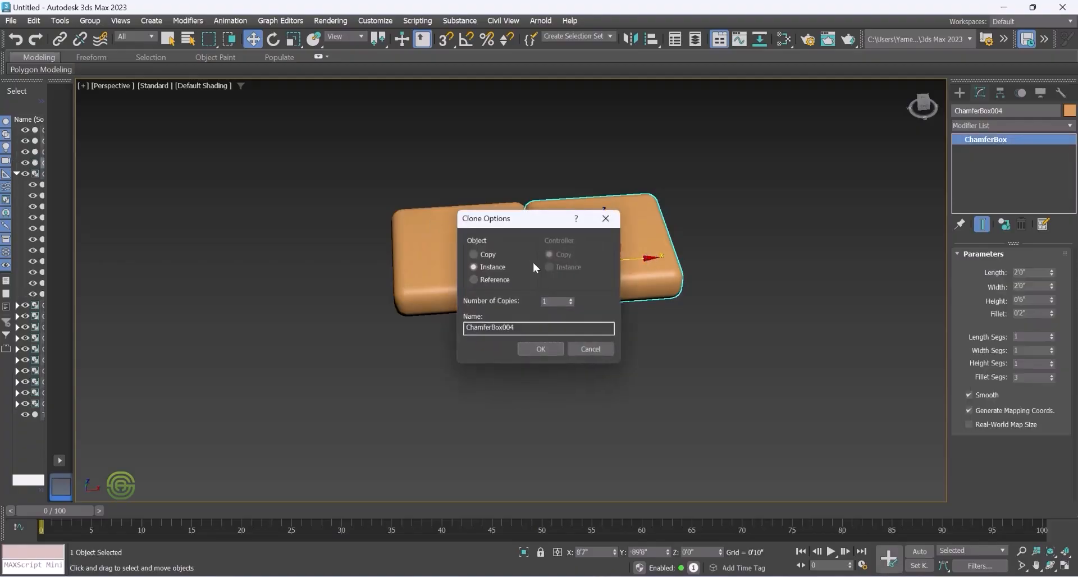
click(550, 301)
click(547, 346)
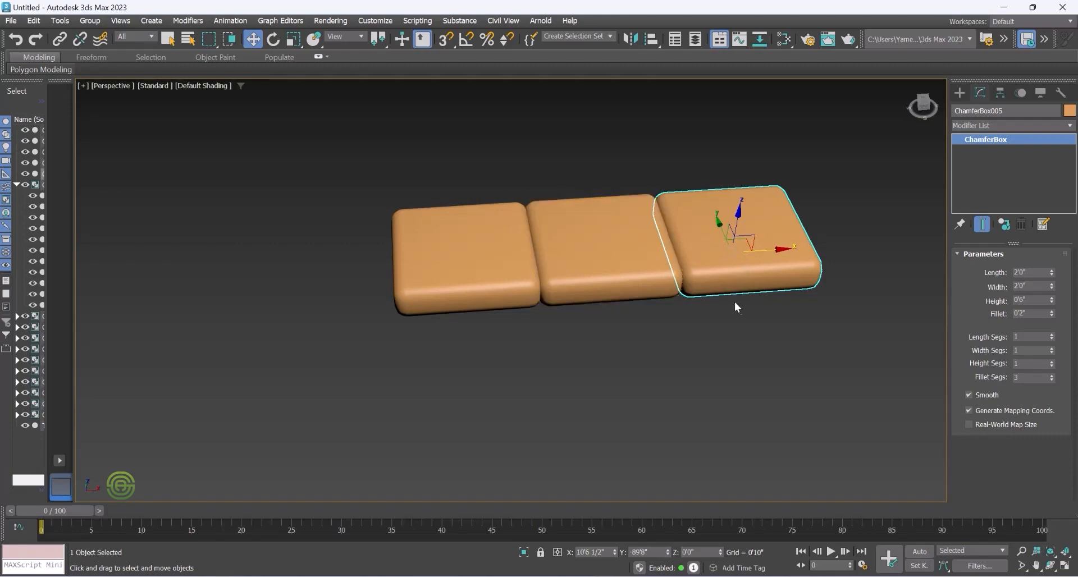
Select all three orange boxes and clone them as instances about 0'5 1/2" below to form a second layer
drag(598, 256, 494, 241)
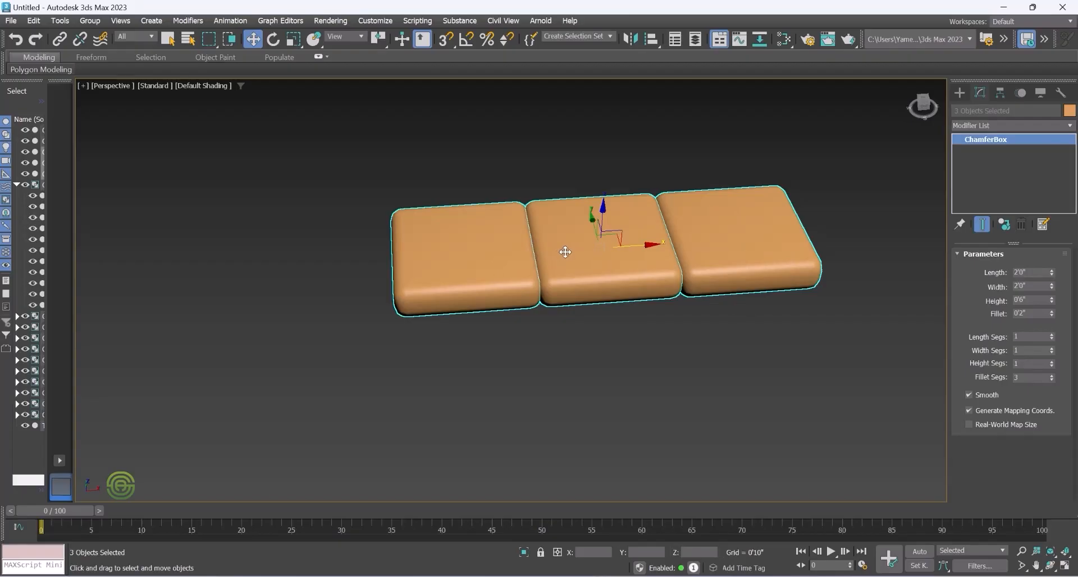
alt+middle_drag(565, 252, 568, 237)
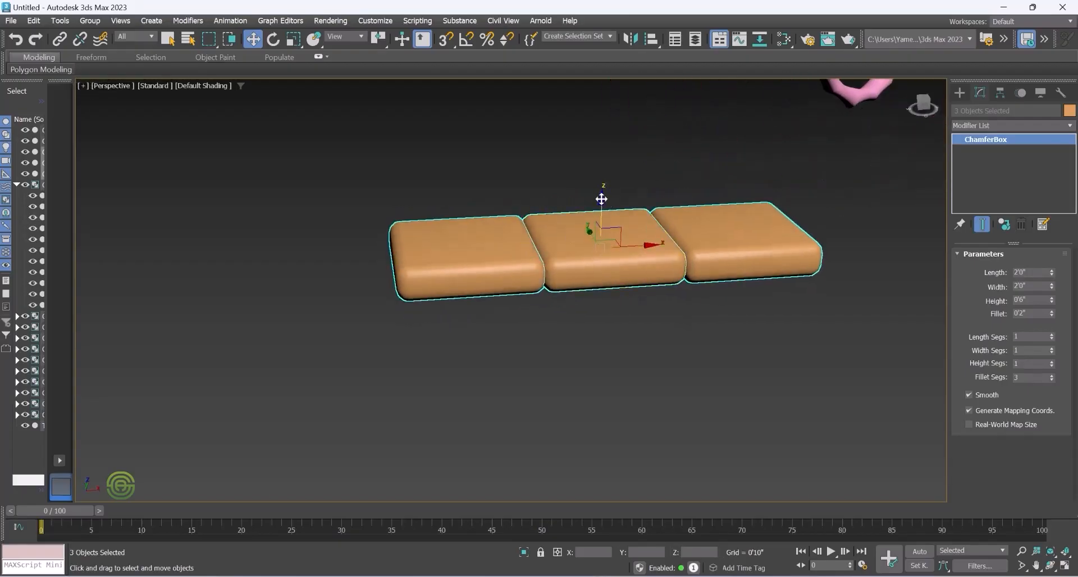
shift+drag(602, 199, 601, 229)
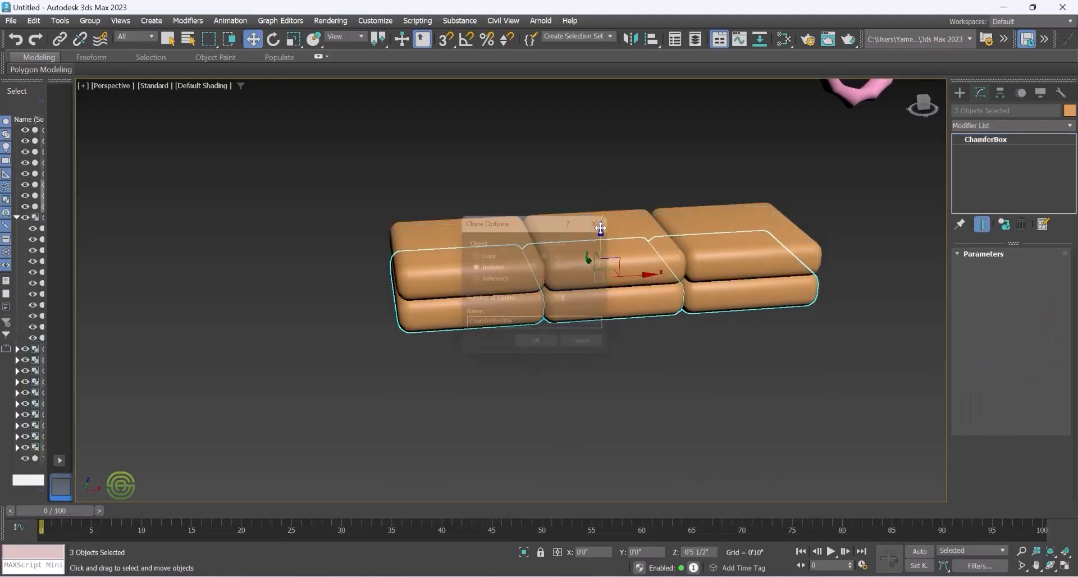
click(548, 348)
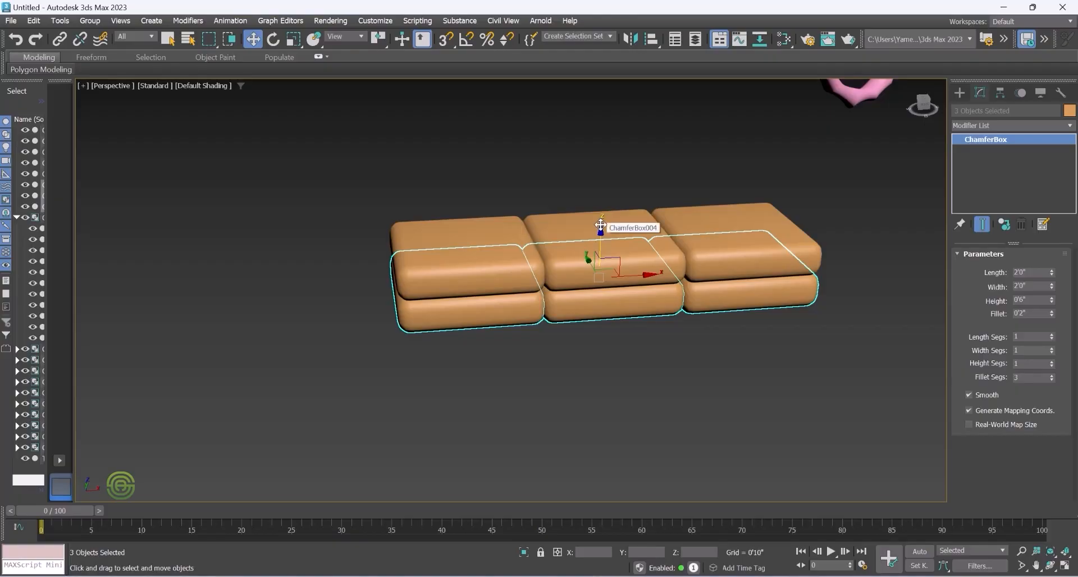
Clone the lower row of three boxes downward as independent copies to form a third layer
drag(600, 231, 598, 259)
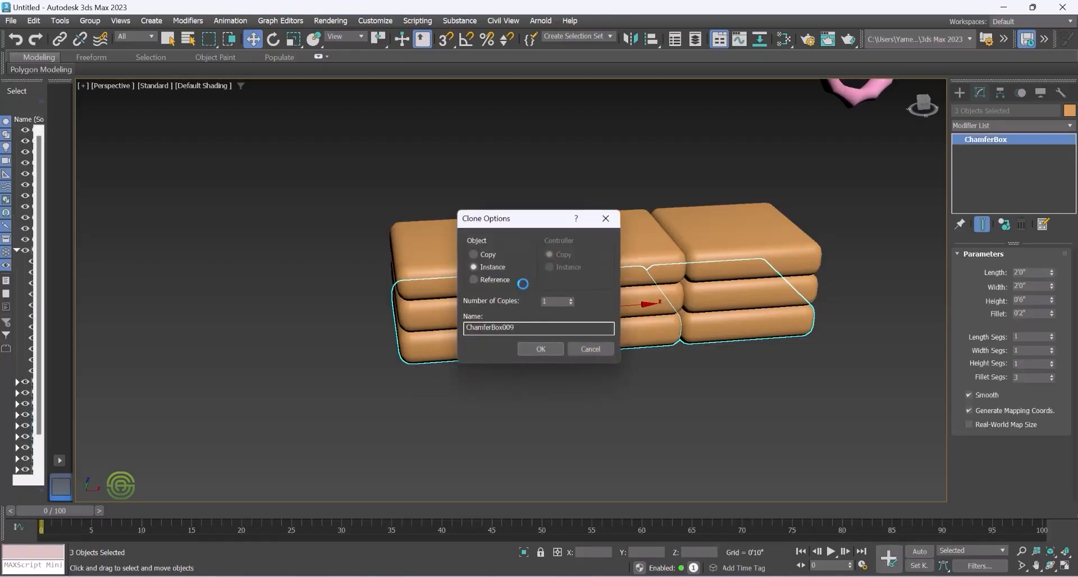
click(476, 253)
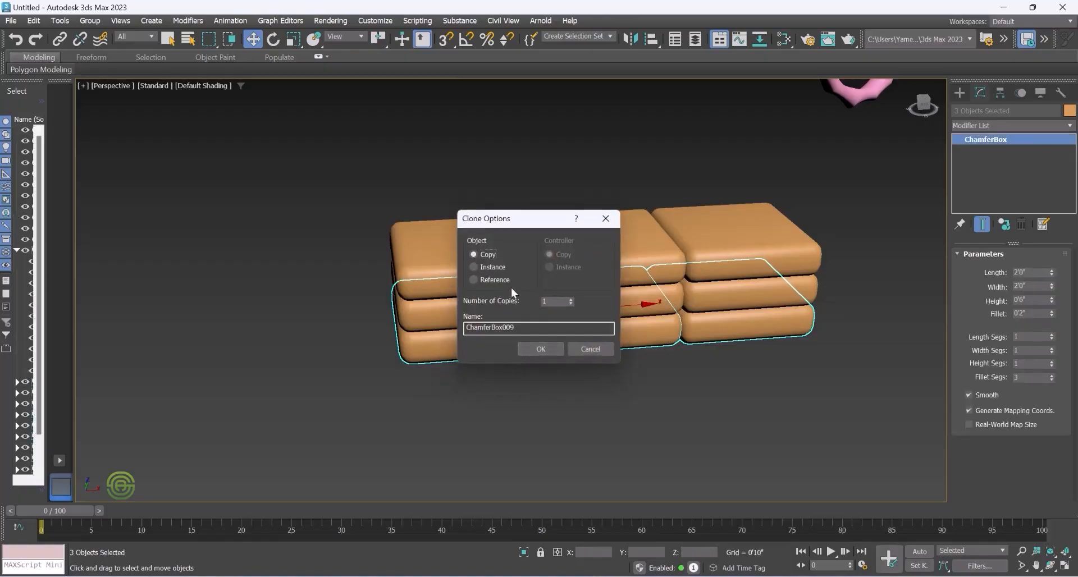
click(541, 349)
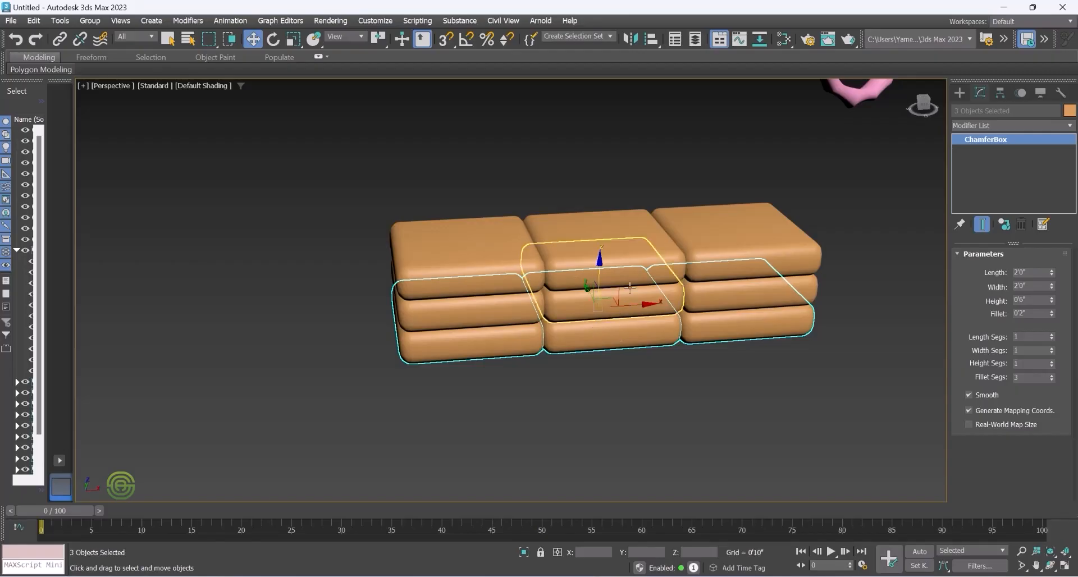
drag(653, 304, 301, 356)
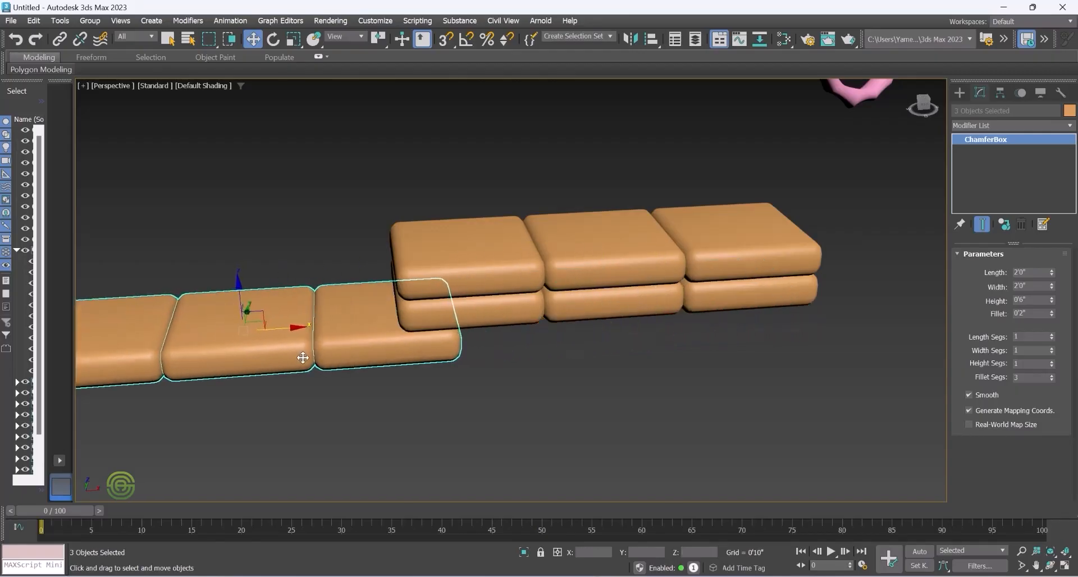
key(ctrl+z)
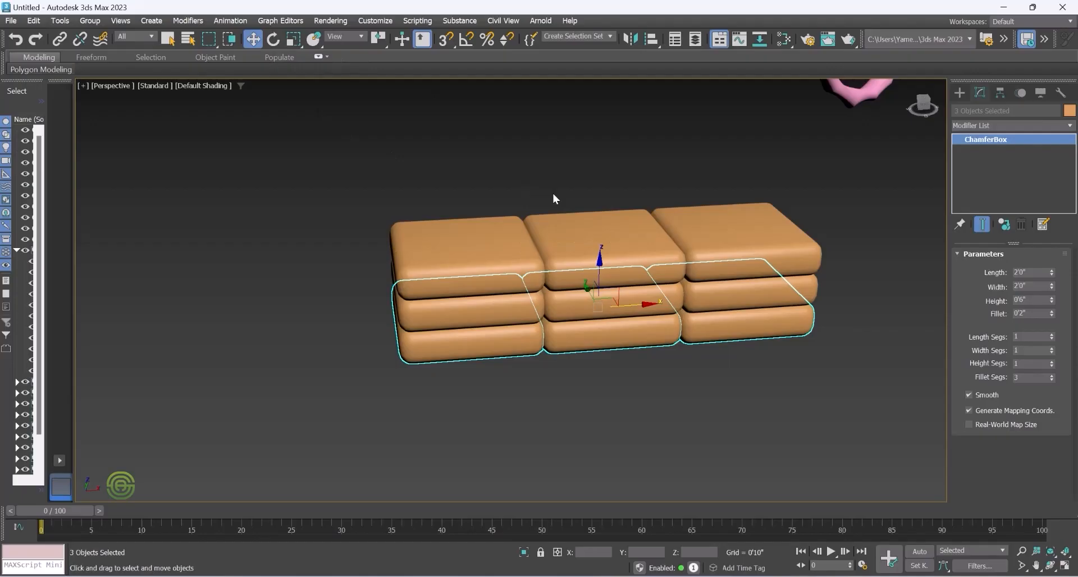
Turn on angle snap and rotate the bottom row of three boxes a quarter turn upright about the X axis
key(e)
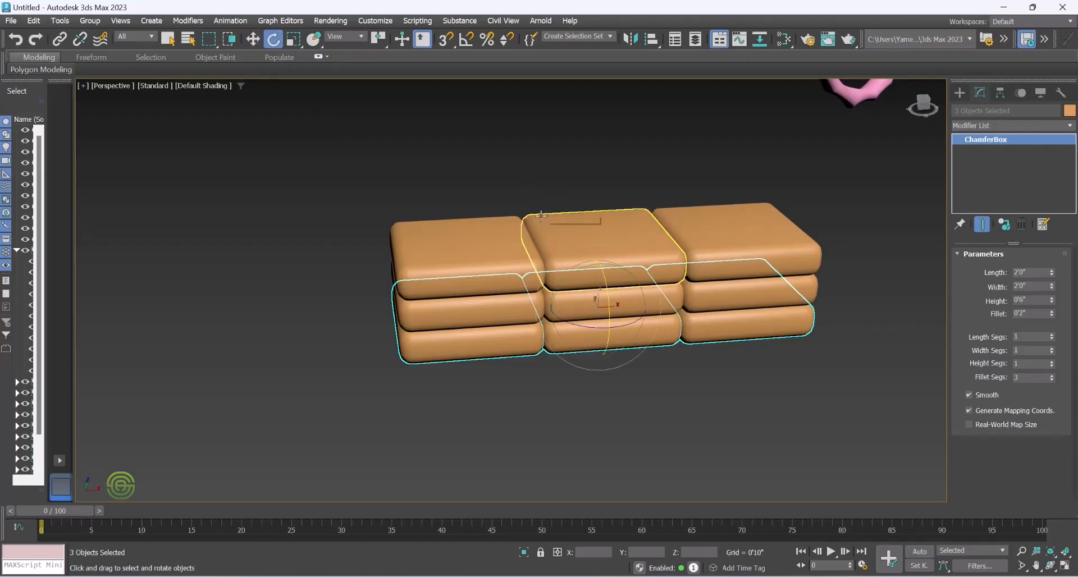
alt+middle_drag(542, 219, 560, 277)
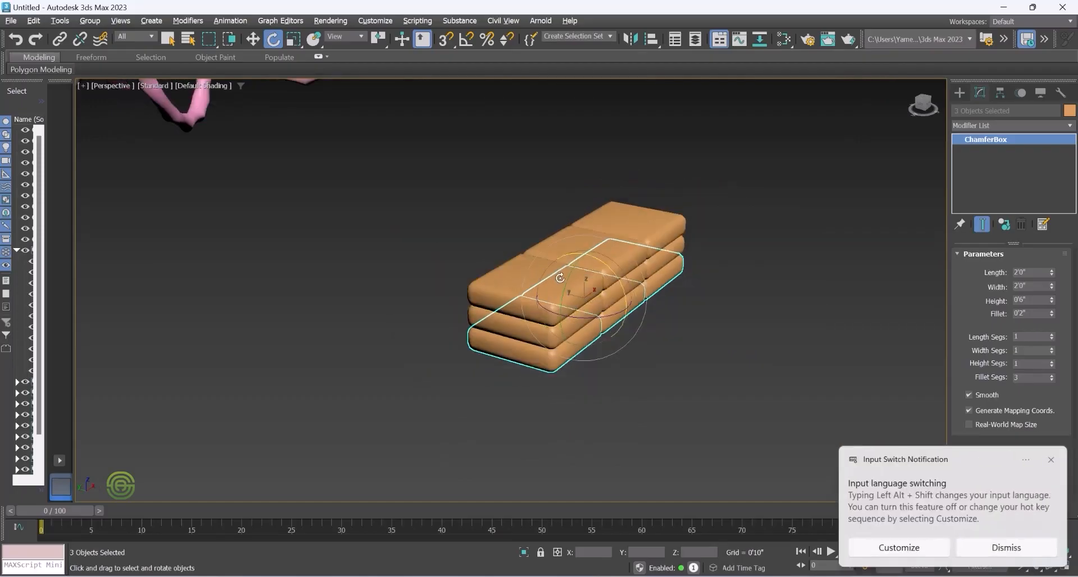
drag(593, 288, 597, 311)
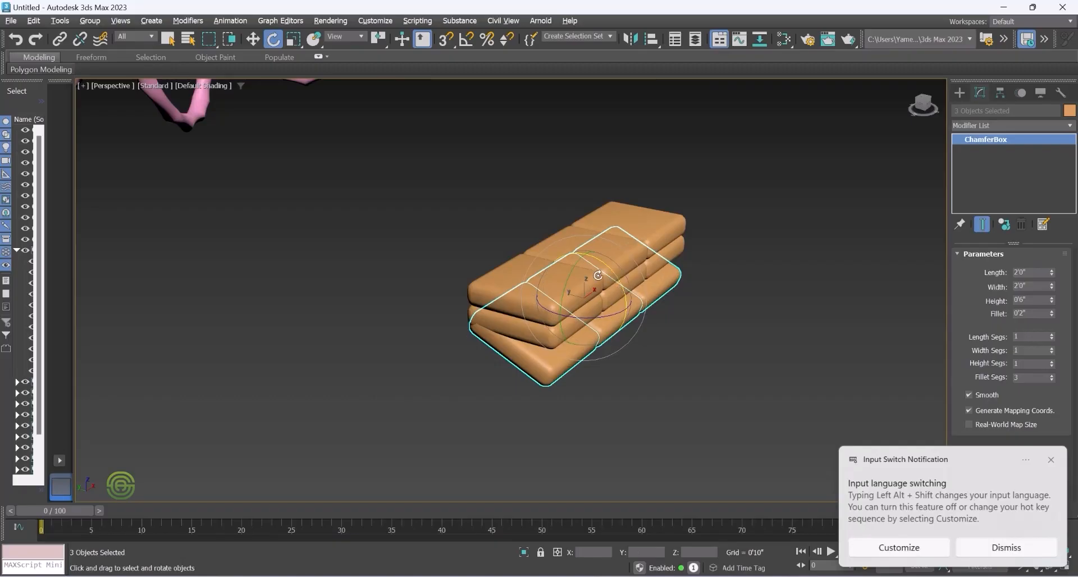
drag(622, 280, 618, 276)
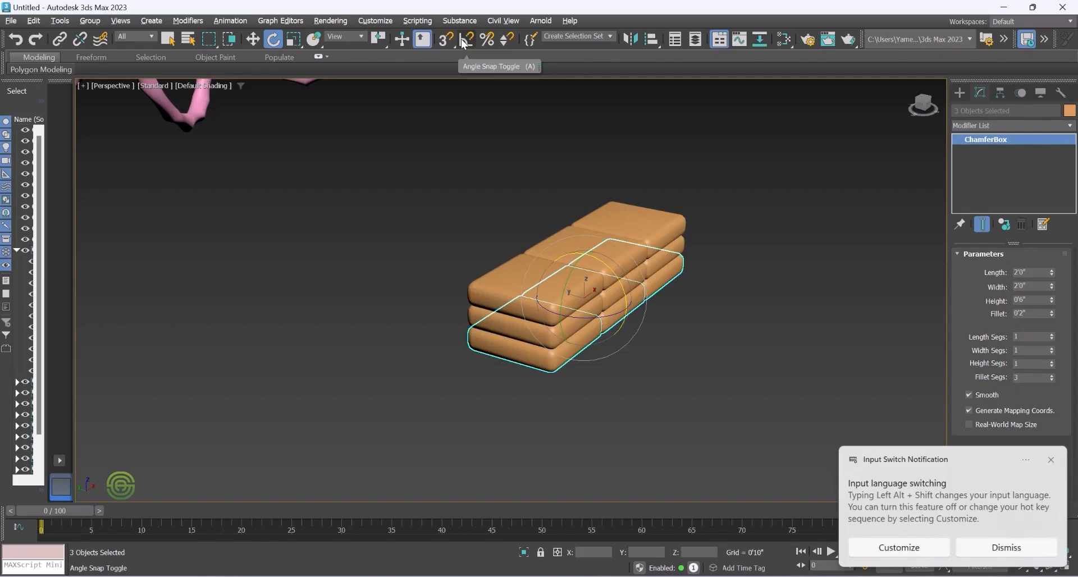
click(462, 44)
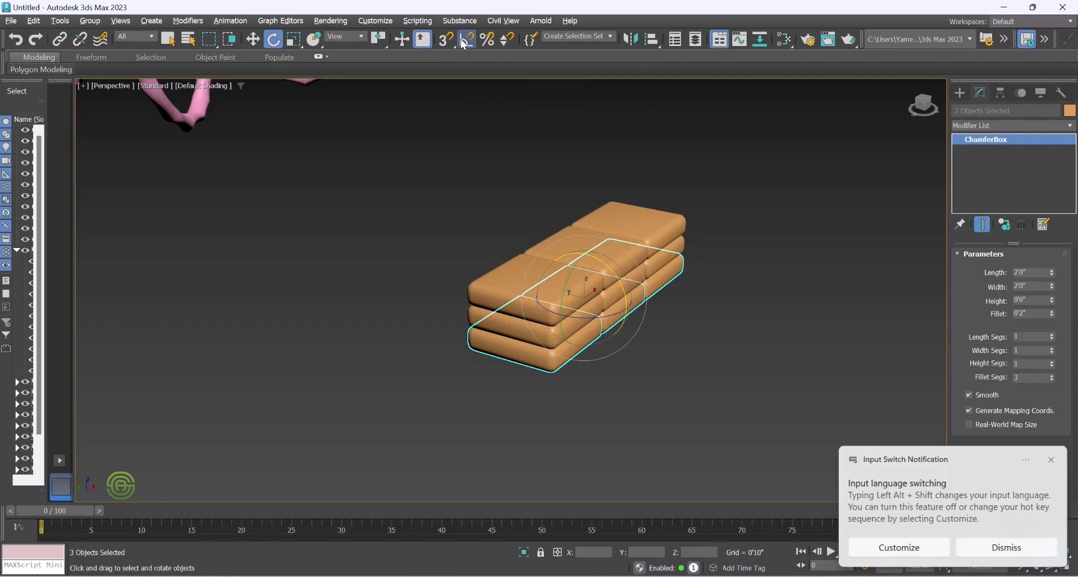
right_click(467, 44)
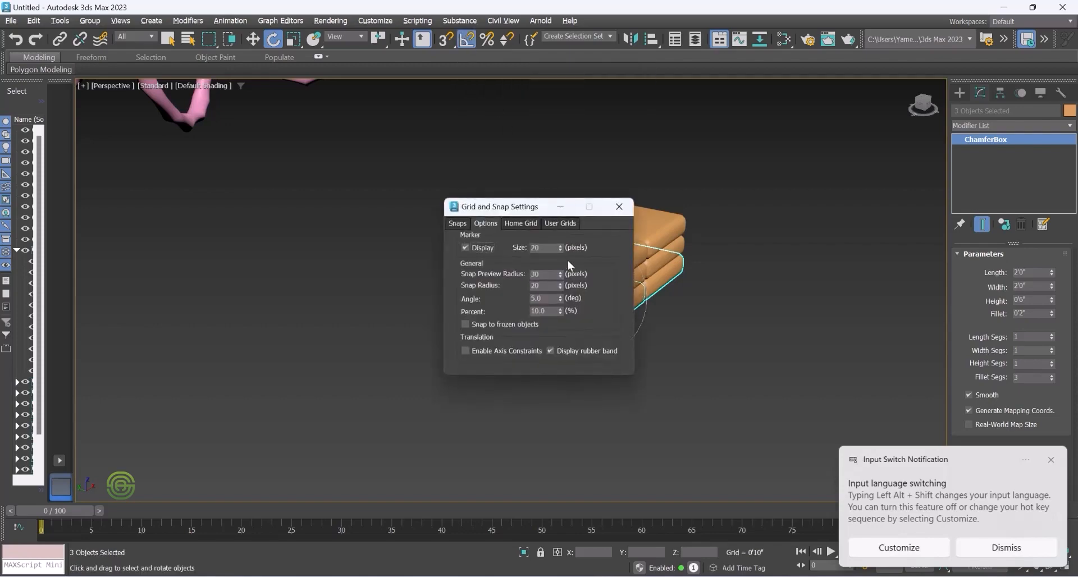
double_click(550, 299)
click(619, 207)
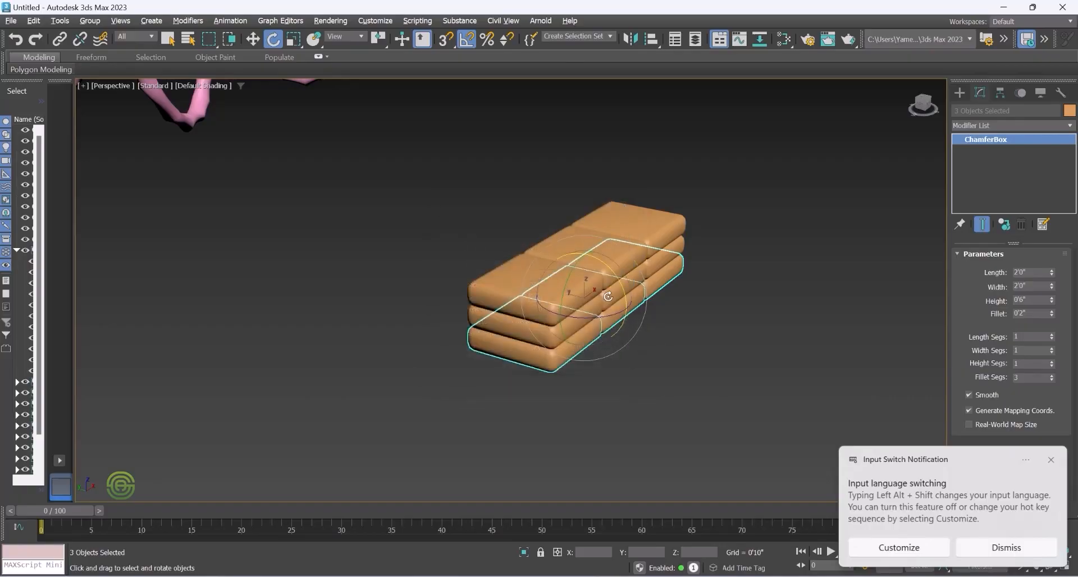
drag(622, 288, 621, 295)
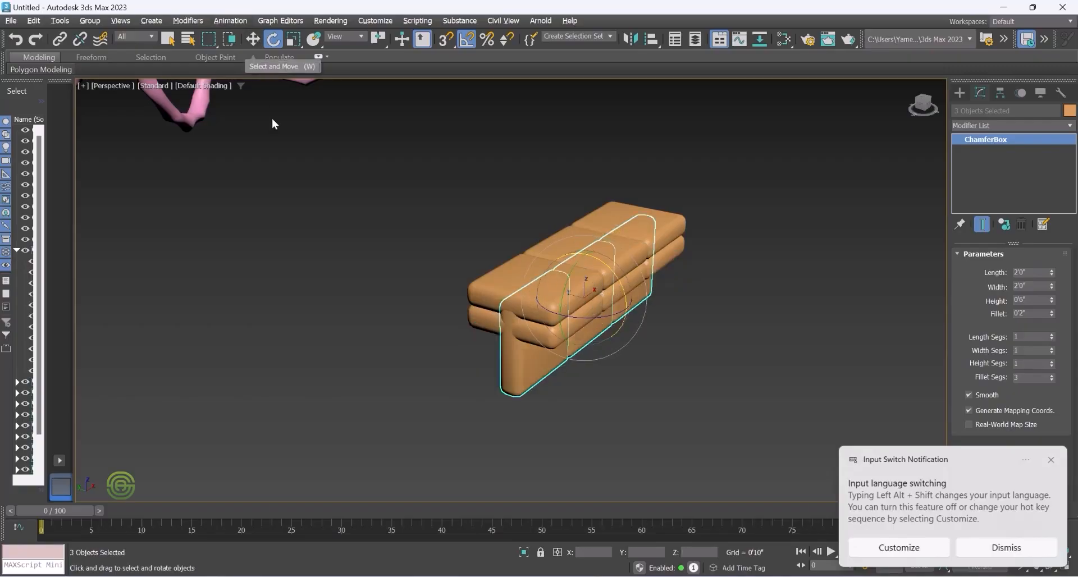
Move the upright row behind the seat cushions and raise it about 1'1 1/2" to form the sofa's backrest
key(w)
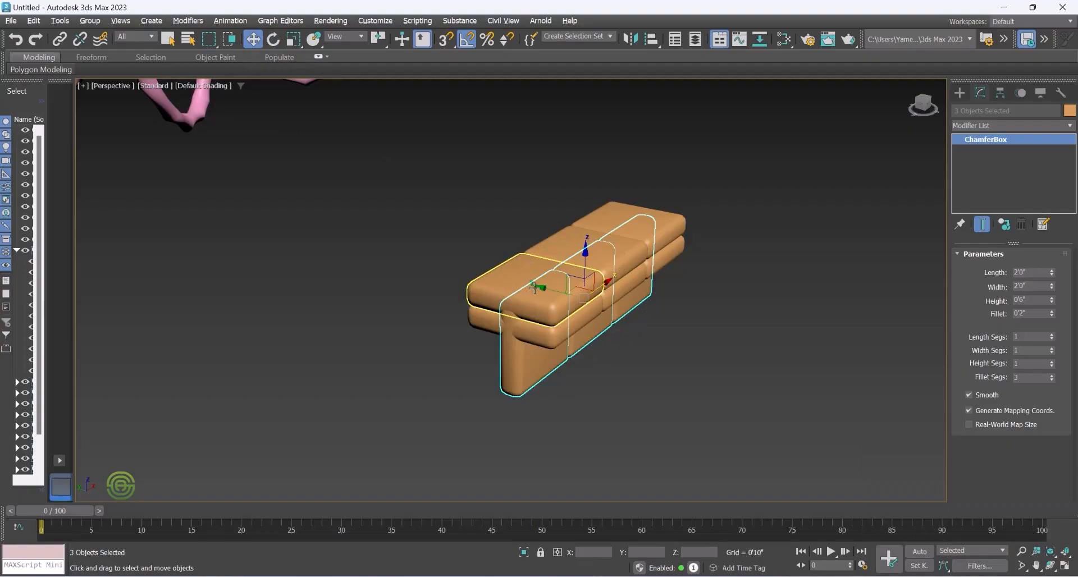
drag(551, 284, 481, 272)
drag(532, 238, 540, 191)
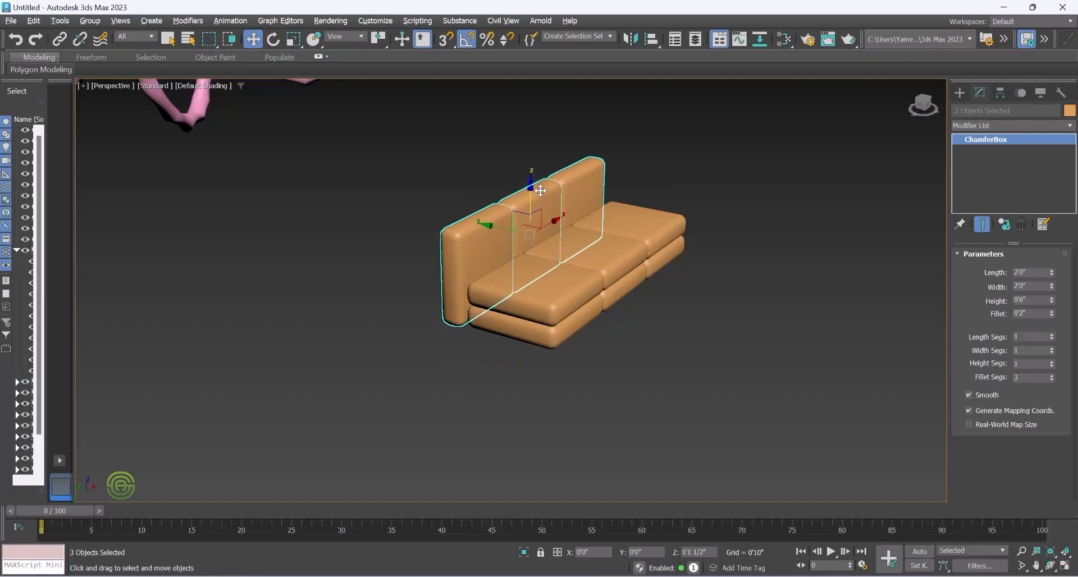
Clone the upper seat cushion at the sofa's low-X end as an independent copy about 2'1" outward along negative X
alt+middle_drag(596, 241, 575, 250)
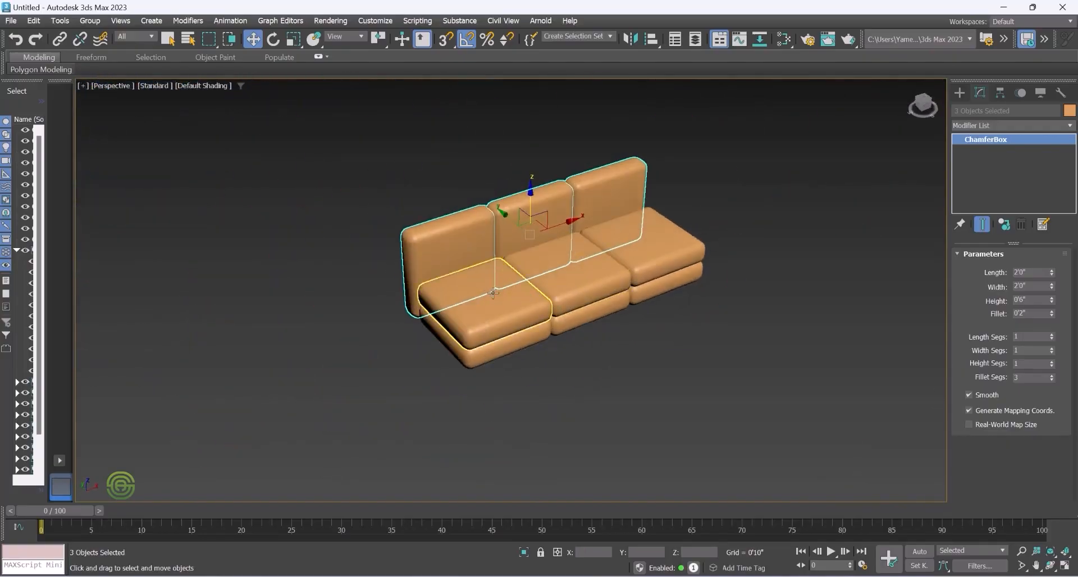
right_click(392, 180)
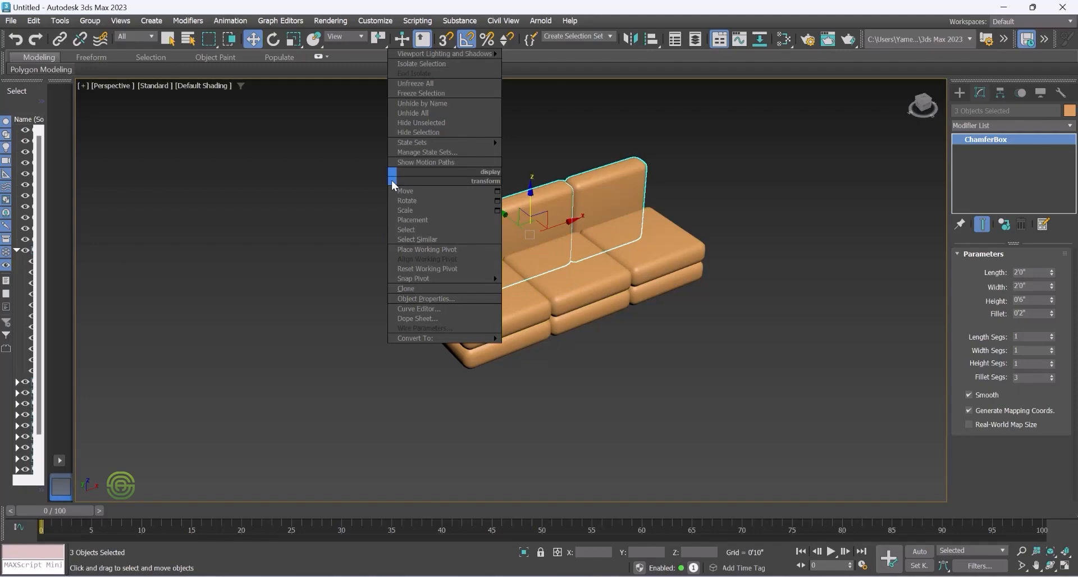
click(355, 195)
click(482, 289)
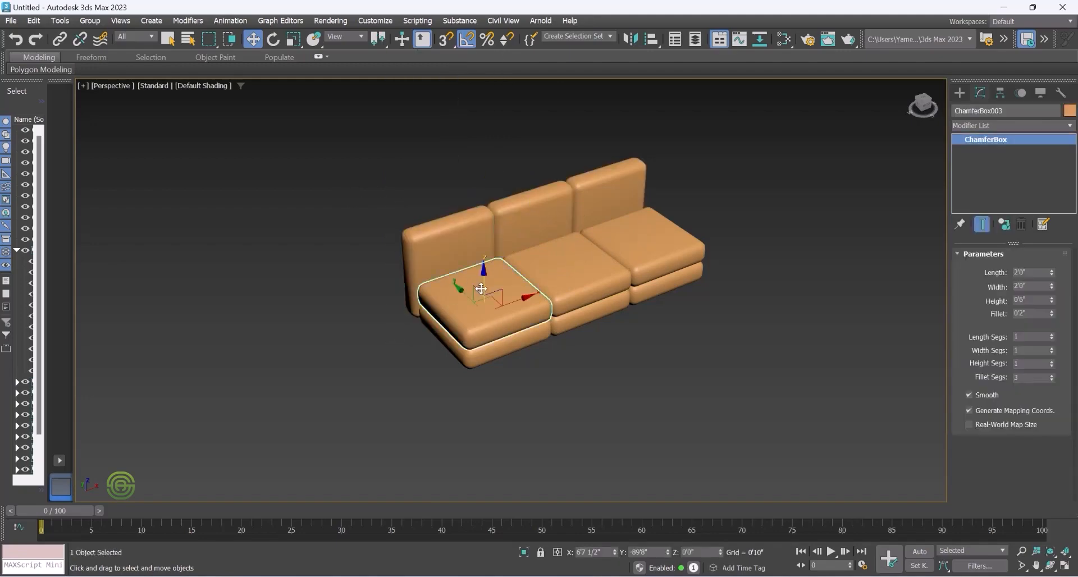
middle_drag(527, 283, 507, 265)
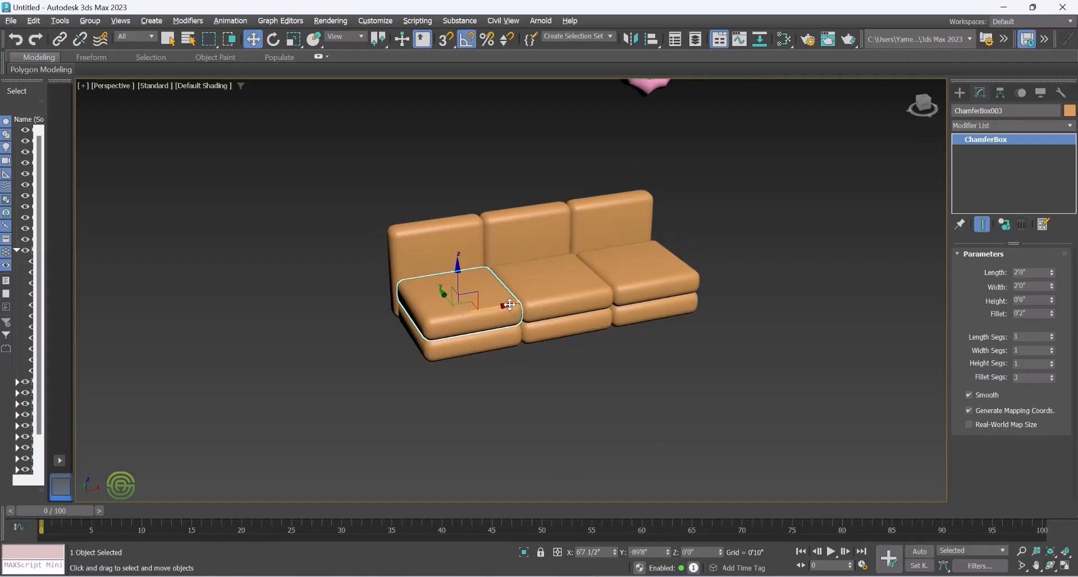
drag(506, 305, 407, 323)
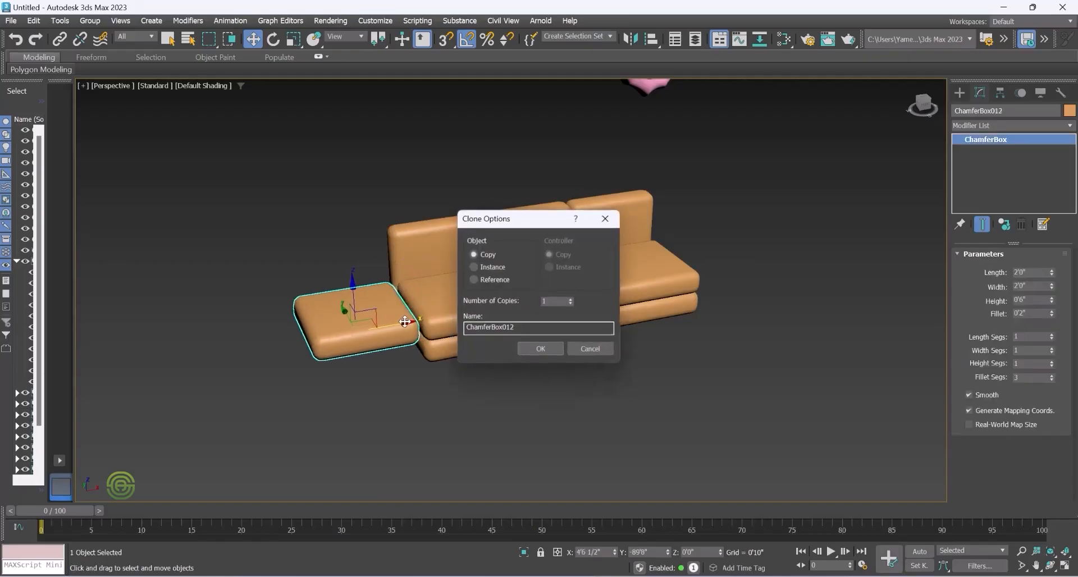
click(540, 350)
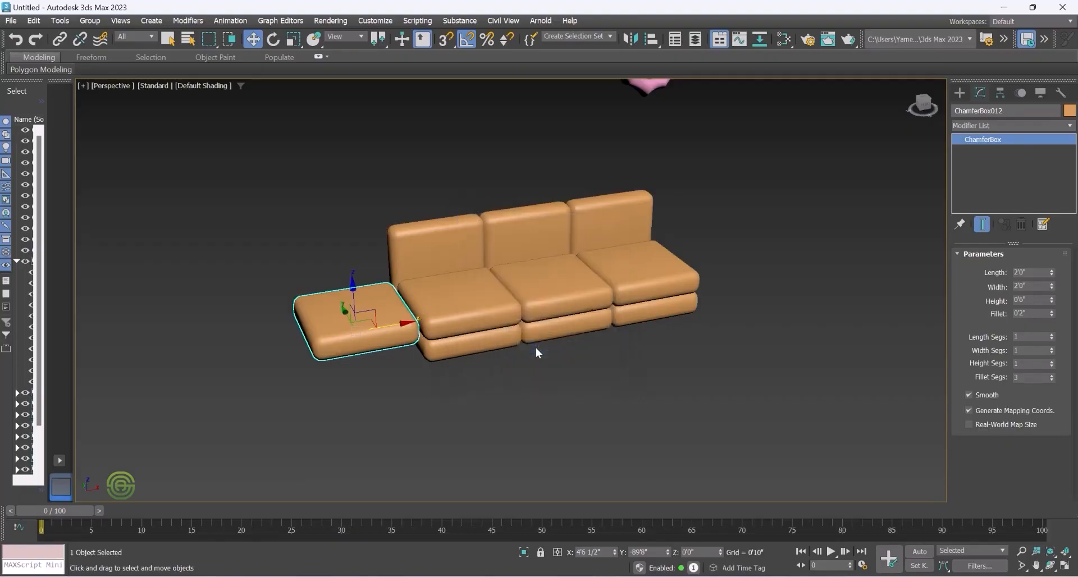
Rotate the copied cushion 90 degrees upright about the Y axis and move it against the end of the seats as an armrest
click(275, 39)
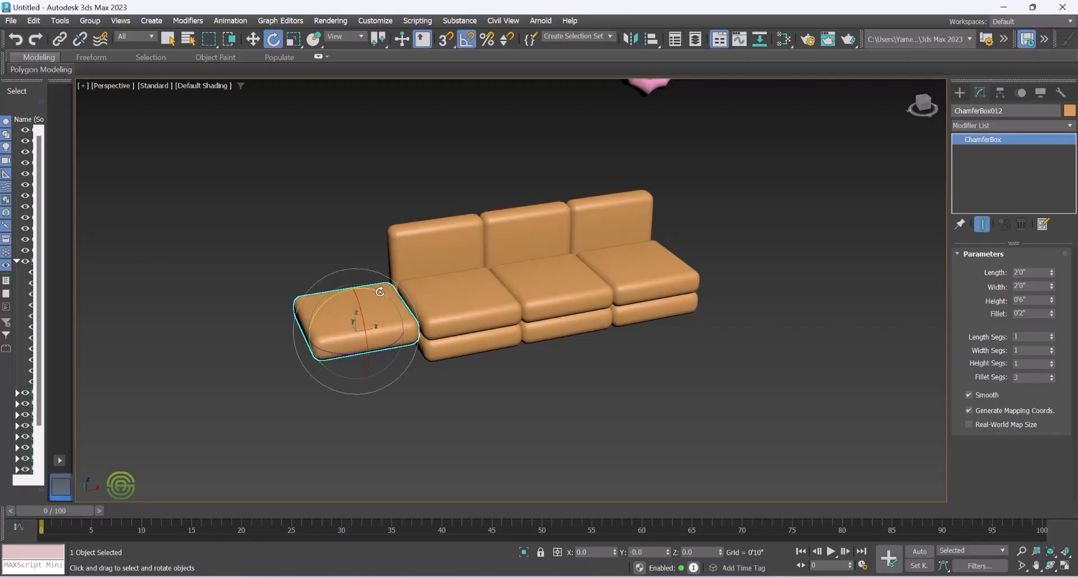
drag(380, 291, 345, 311)
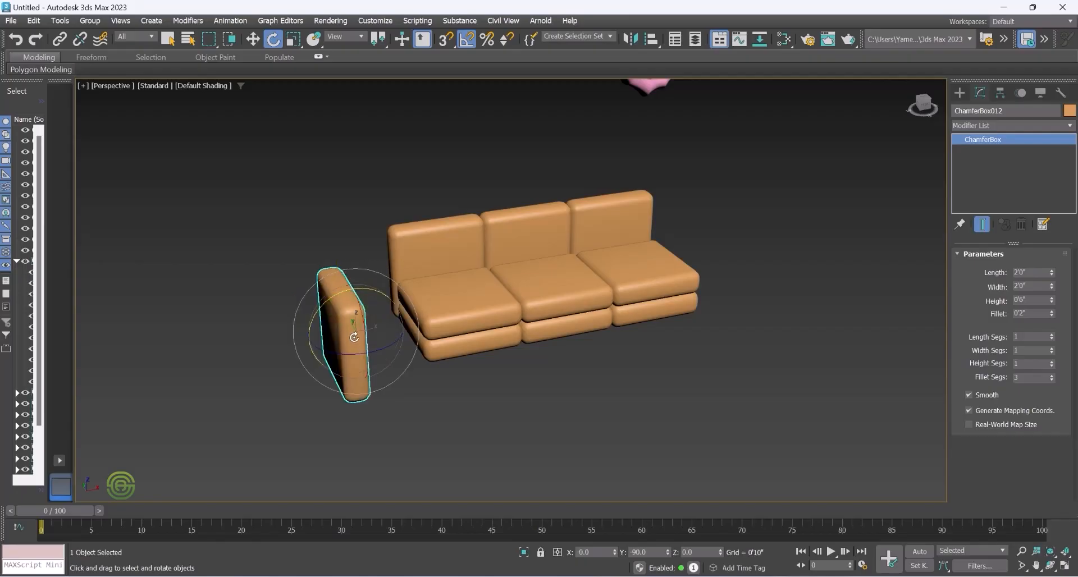
key(w)
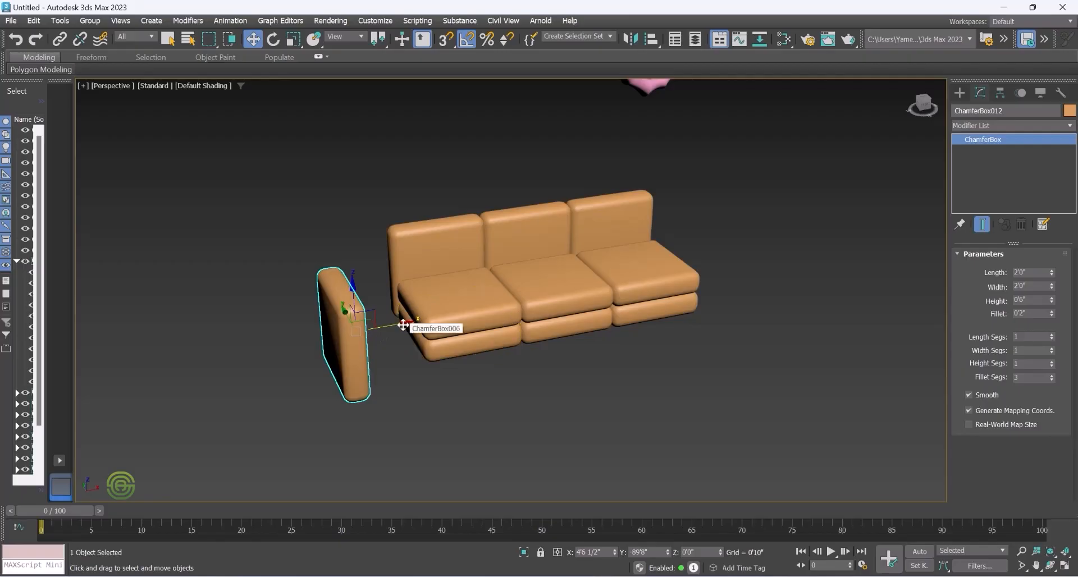
drag(403, 325, 460, 311)
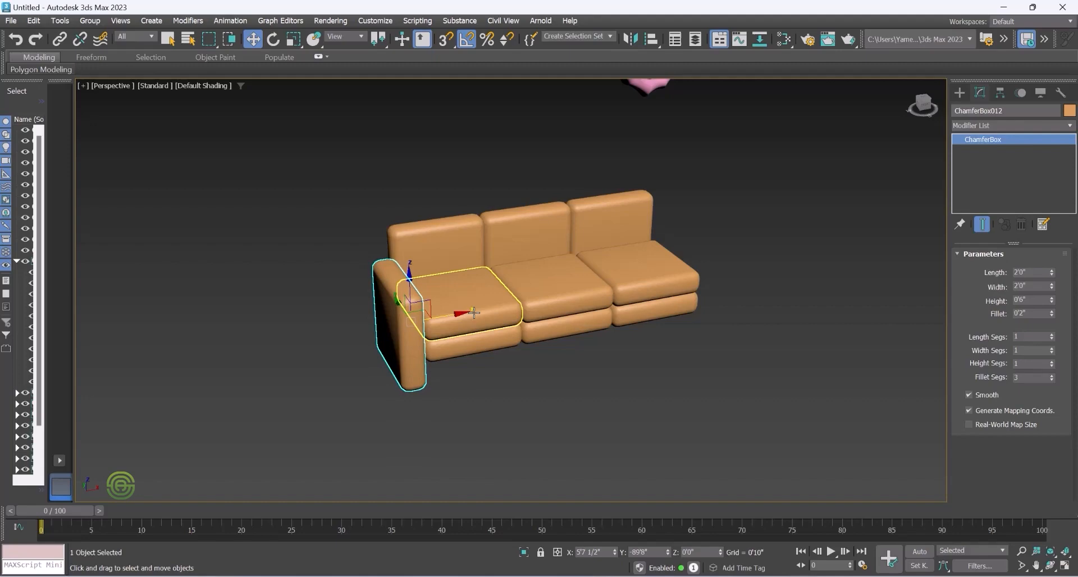
alt+middle_drag(504, 291, 560, 328)
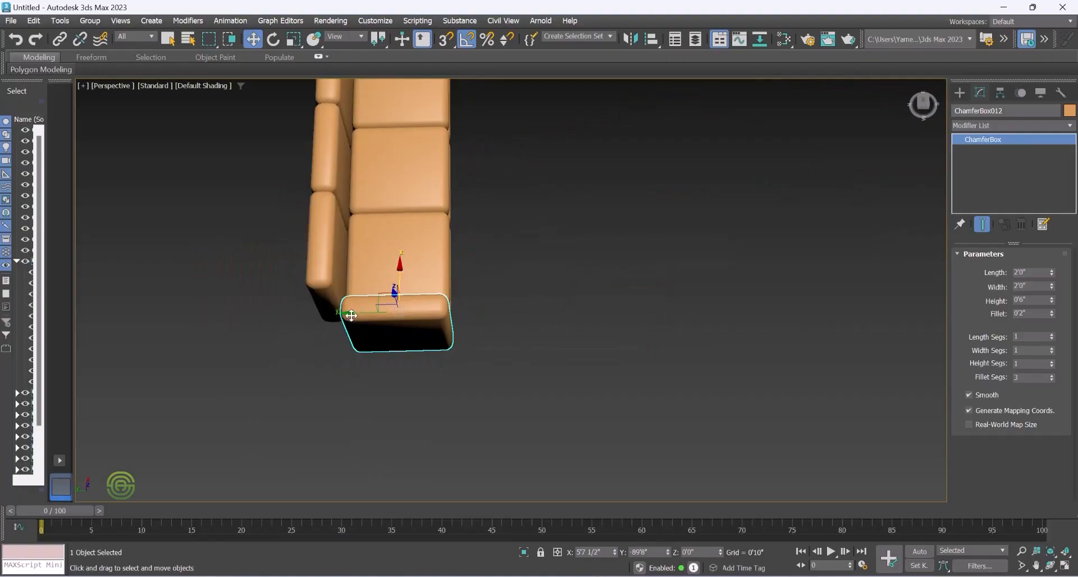
drag(346, 314, 347, 311)
Clone the armrest as a single instance about 6'4" along the X axis to the opposite end of the sofa
alt+middle_drag(346, 311, 305, 253)
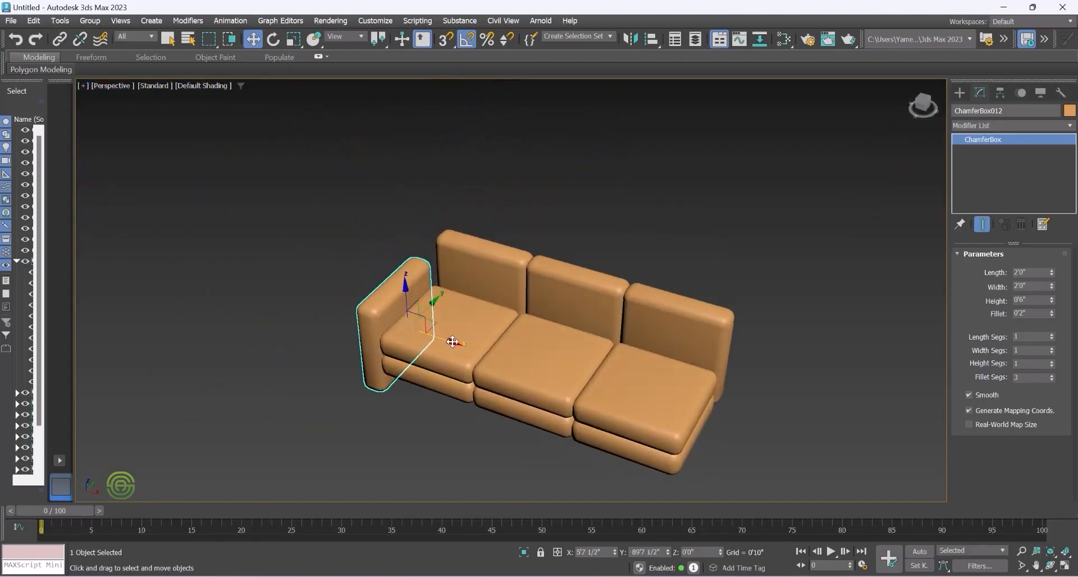
shift+drag(452, 342, 770, 435)
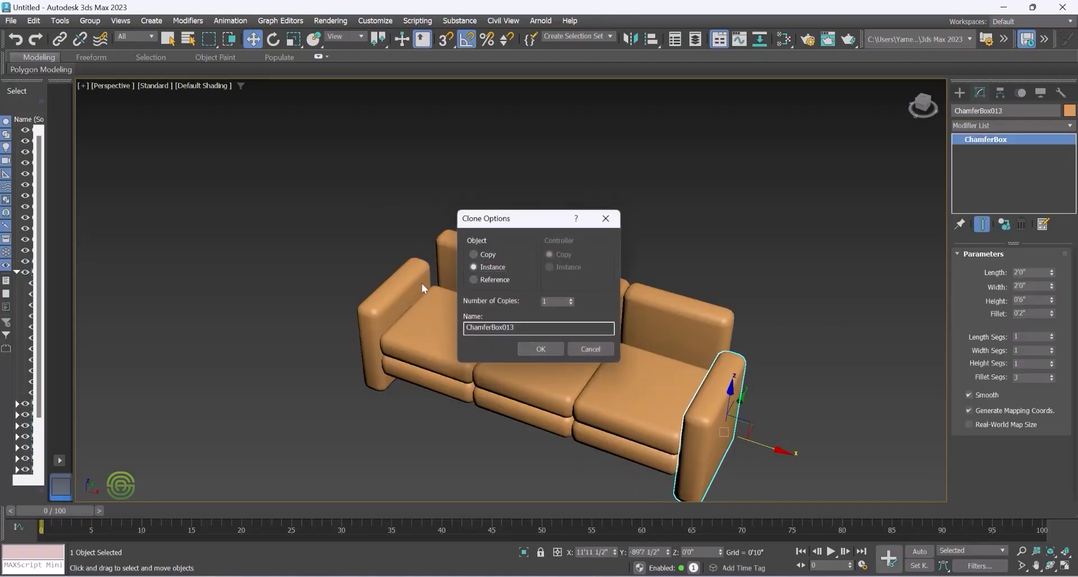
click(541, 349)
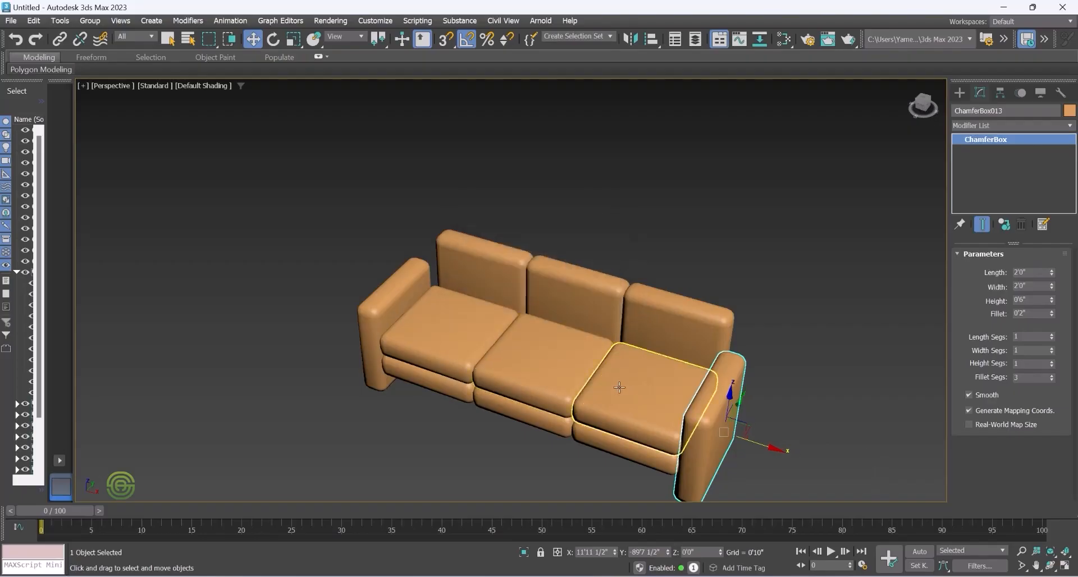
Try reducing the armrests' width to about 1'8 1/2"
scroll(545, 371, down, 2)
alt+middle_drag(566, 372, 483, 348)
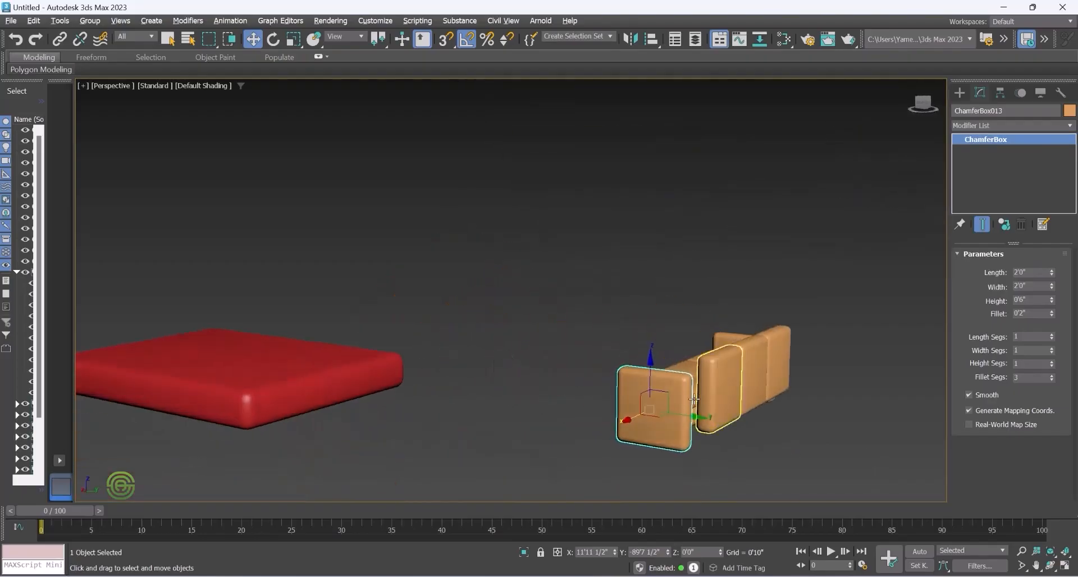
click(975, 138)
drag(1052, 288, 1051, 287)
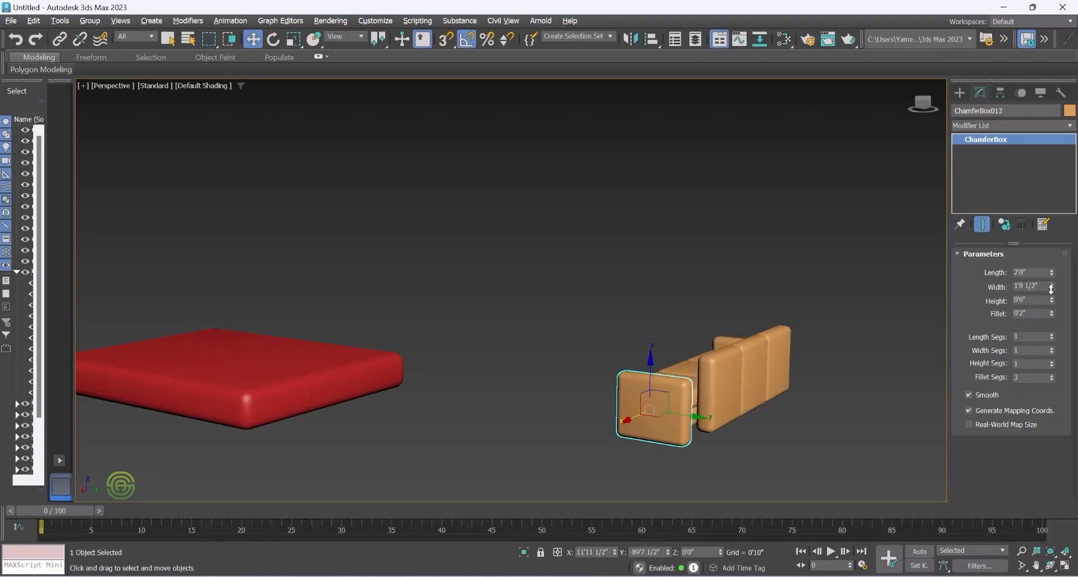
click(1046, 287)
Set the instanced armrests' length to 2'6" and clear the selection
click(1033, 273)
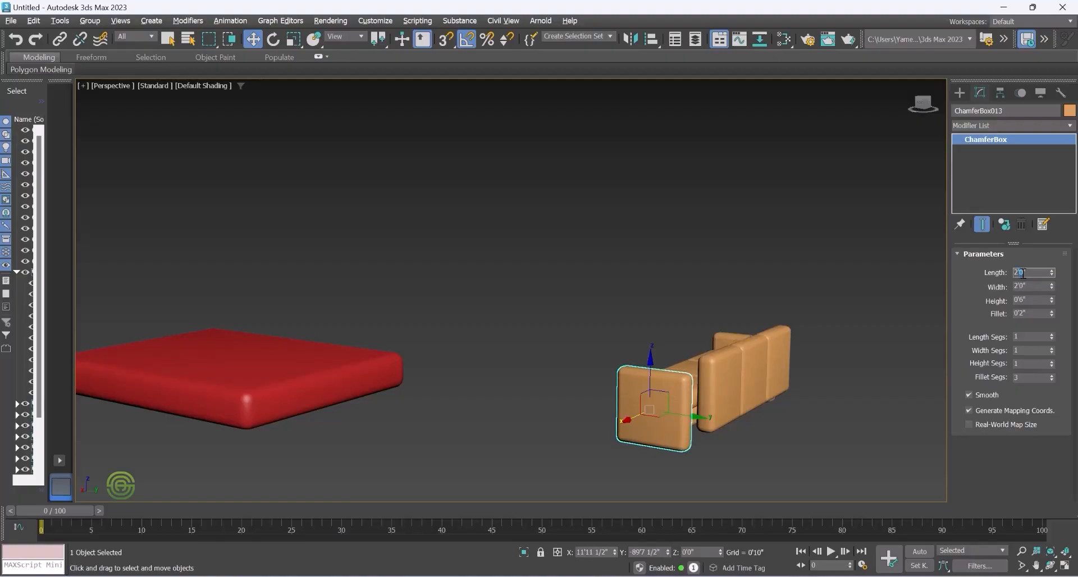
text(6)
click(1036, 285)
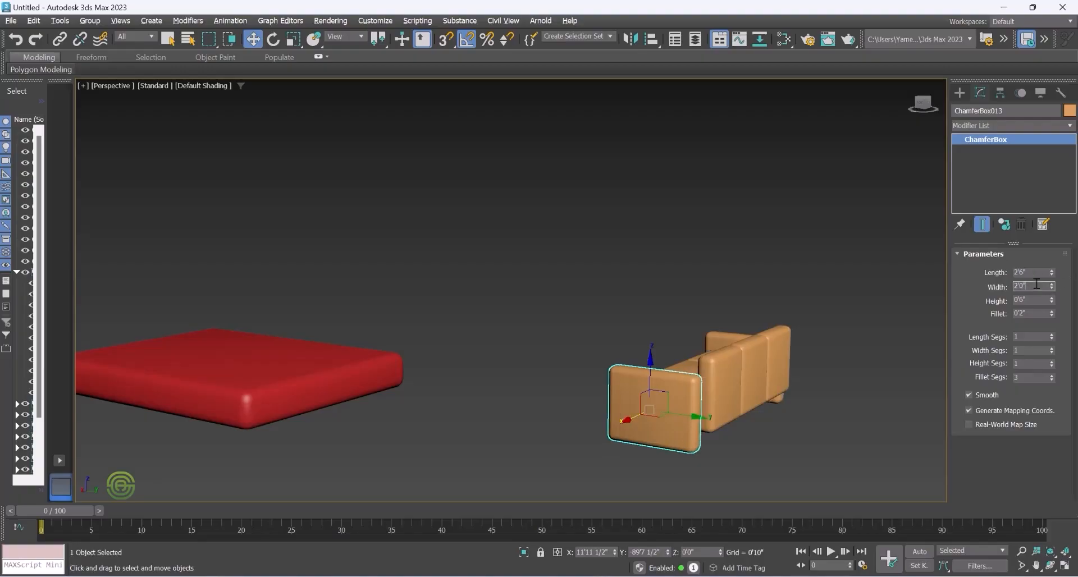
click(913, 294)
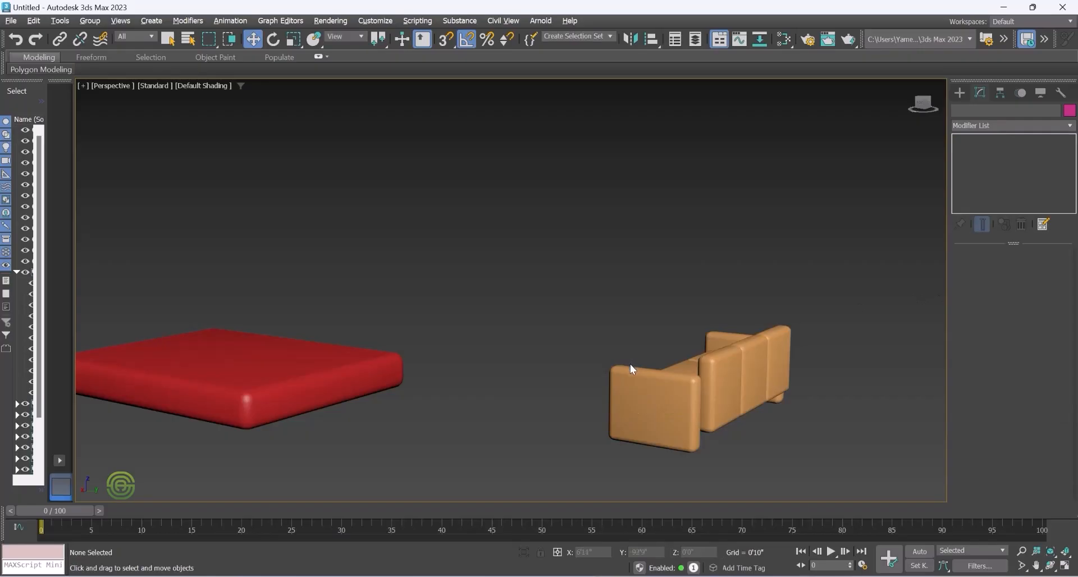
Examine the sofa and its scale beside the neighbouring objects from several angles and distances
scroll(629, 368, down, 10)
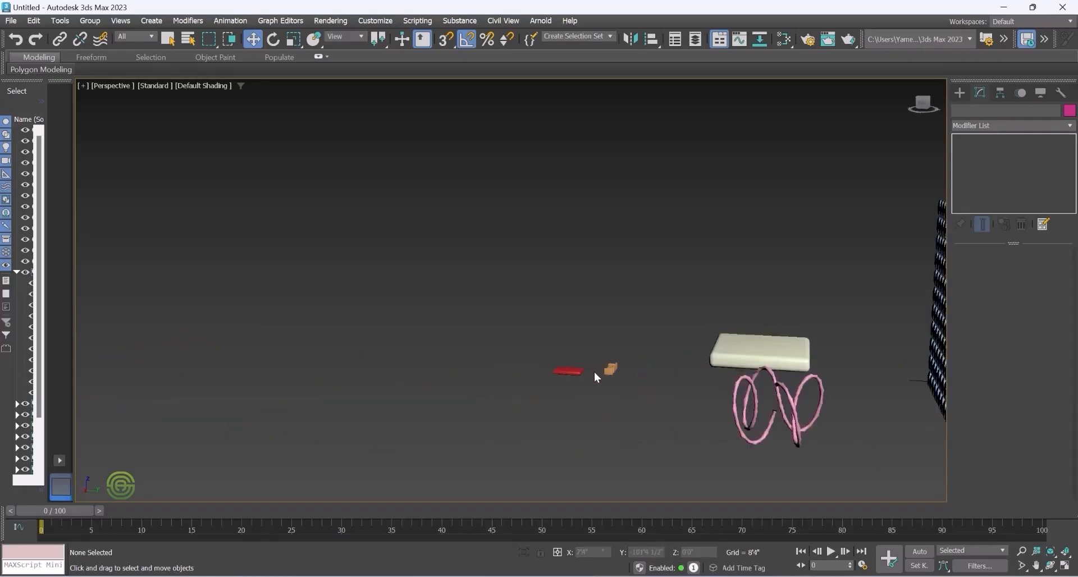
scroll(610, 369, up, 3)
alt+middle_drag(611, 371, 670, 381)
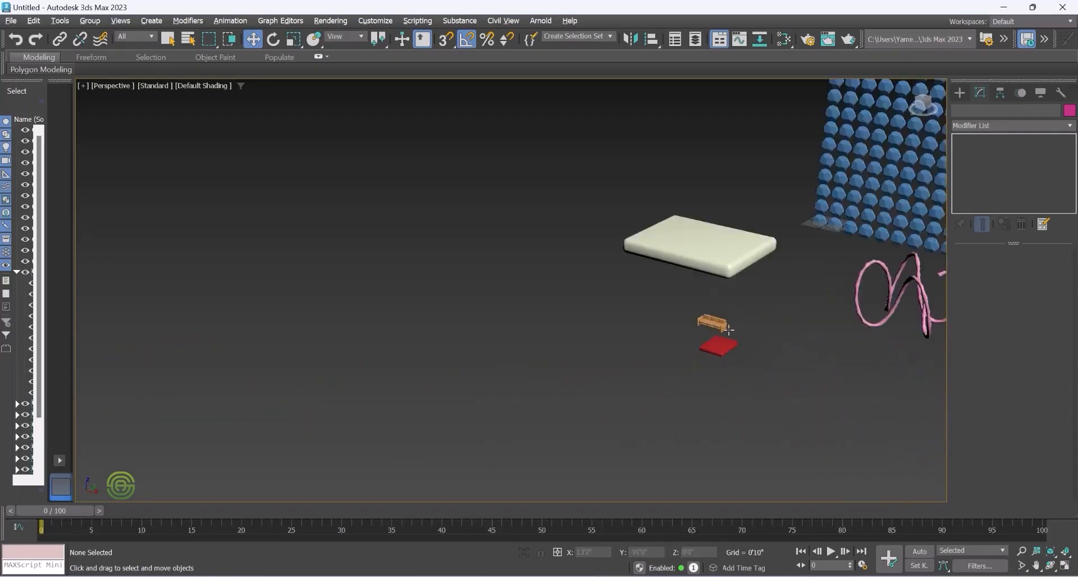
scroll(729, 330, up, 8)
scroll(596, 307, down, 3)
alt+middle_drag(591, 307, 601, 248)
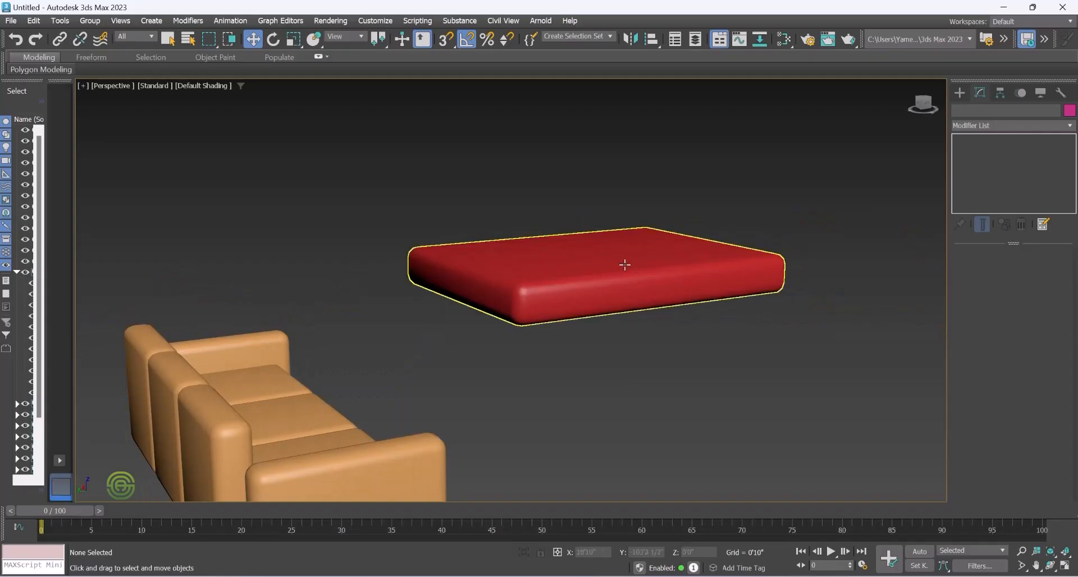
alt+middle_drag(640, 267, 575, 273)
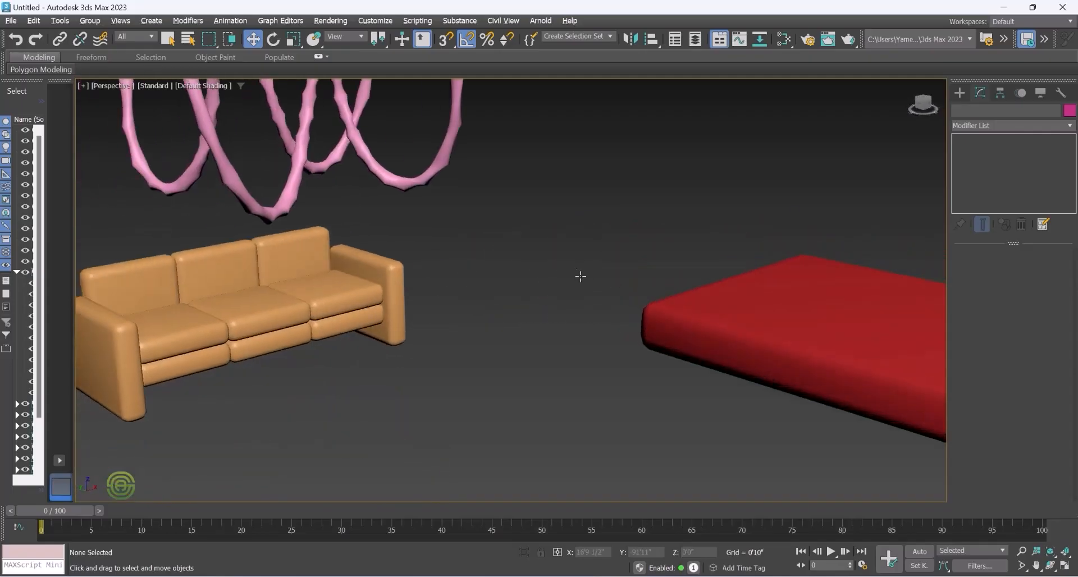
scroll(576, 274, down, 5)
scroll(450, 339, up, 5)
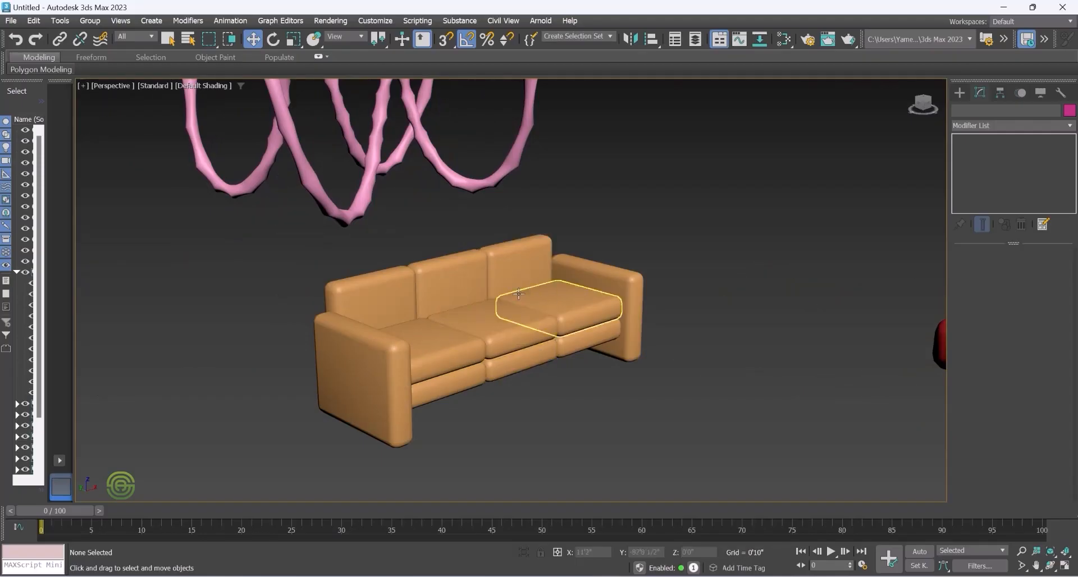
Create a slightly chamfered cylinder in front of the sofa, about 1'10" in radius and 0'1 1/2" high
click(959, 91)
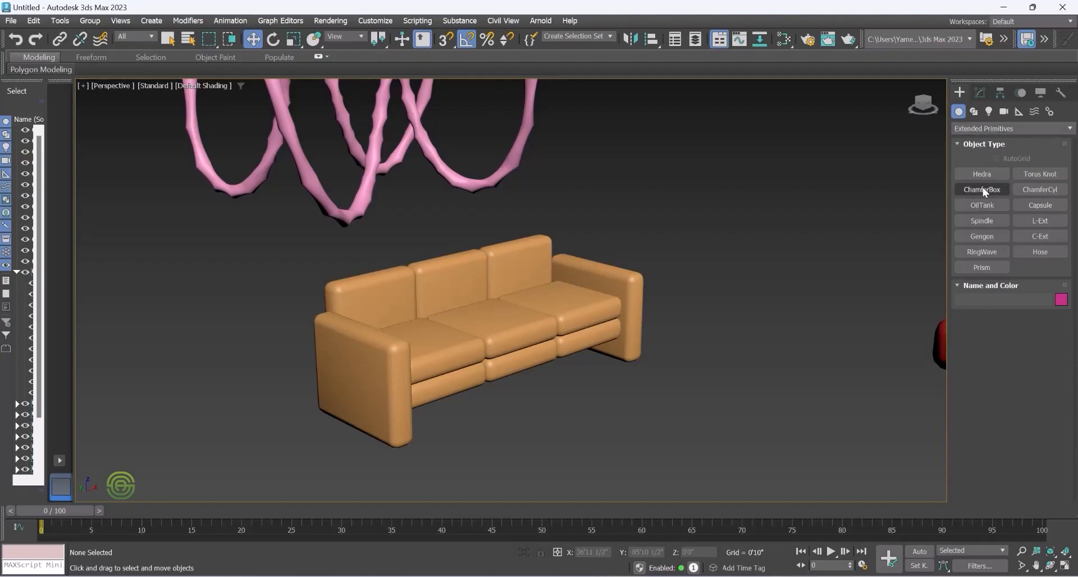
scroll(494, 312, down, 4)
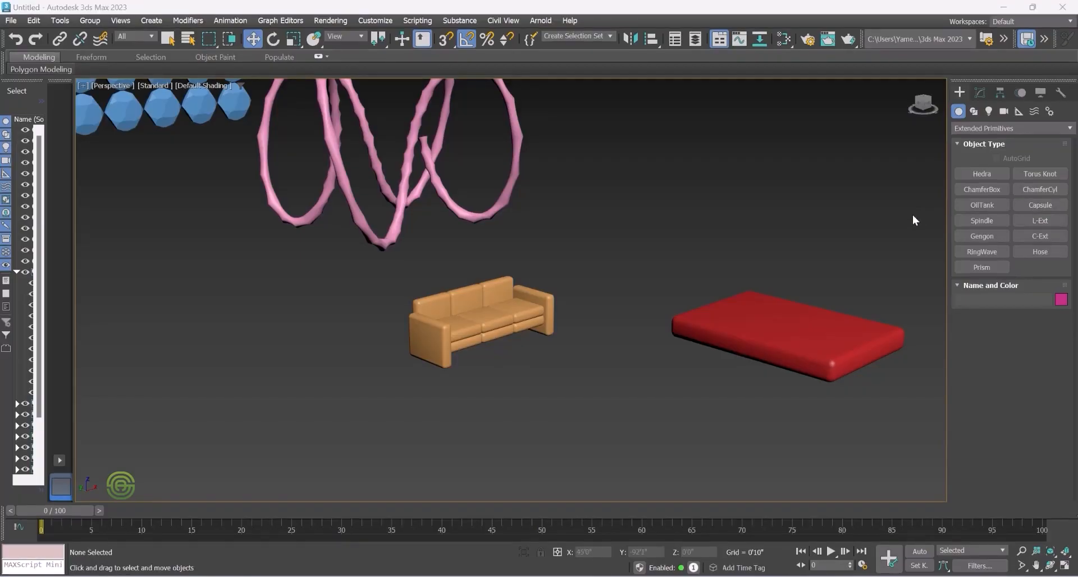
click(1043, 190)
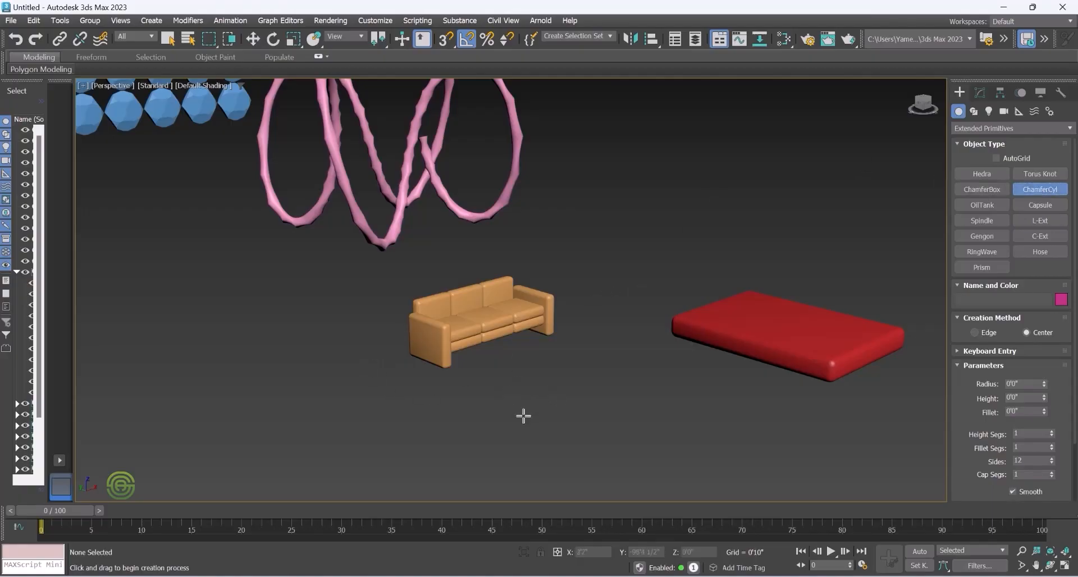
drag(518, 392, 549, 408)
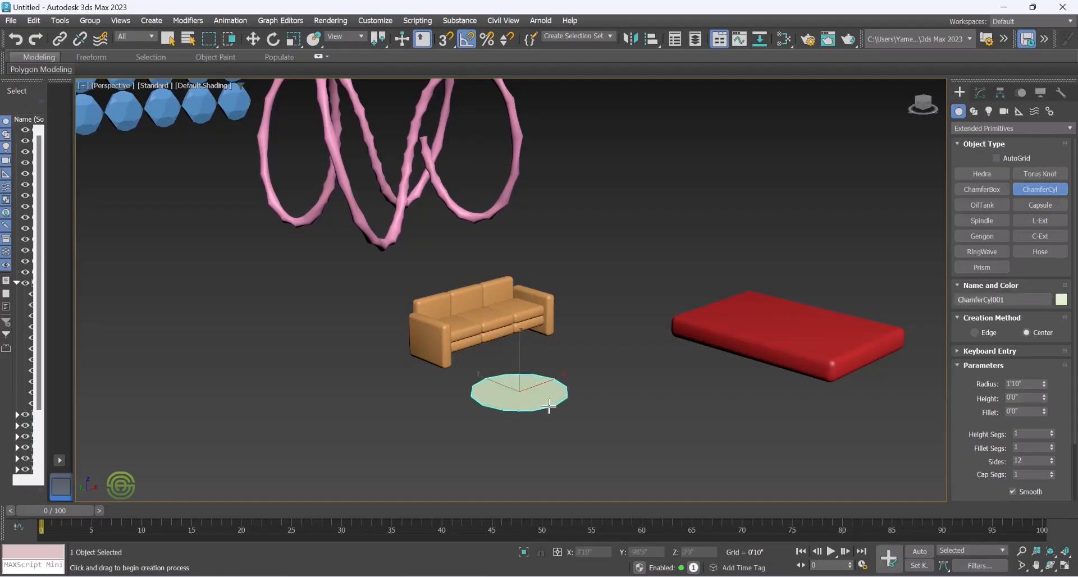
scroll(550, 400, up, 5)
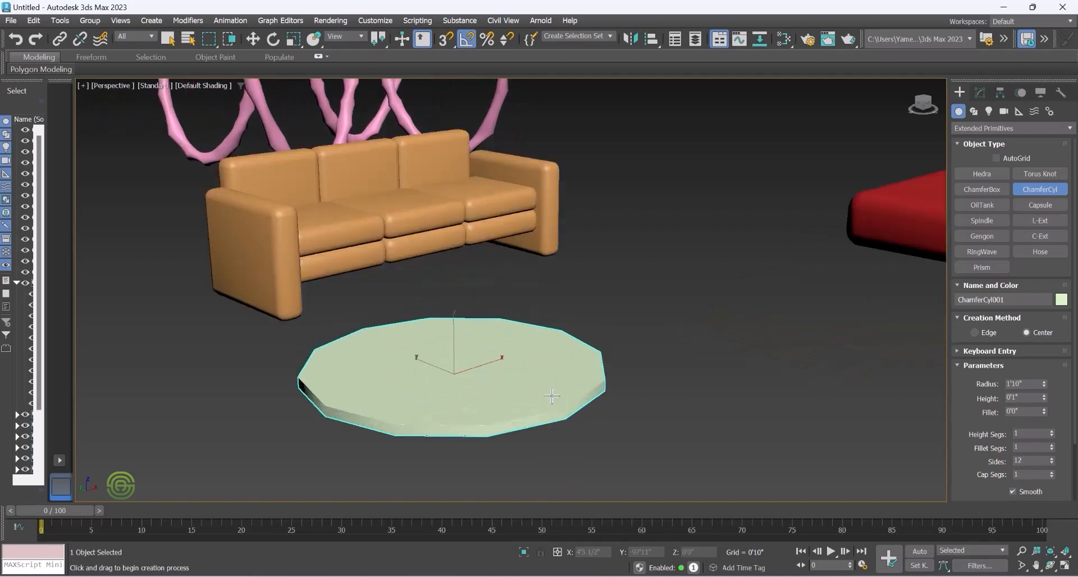
click(552, 396)
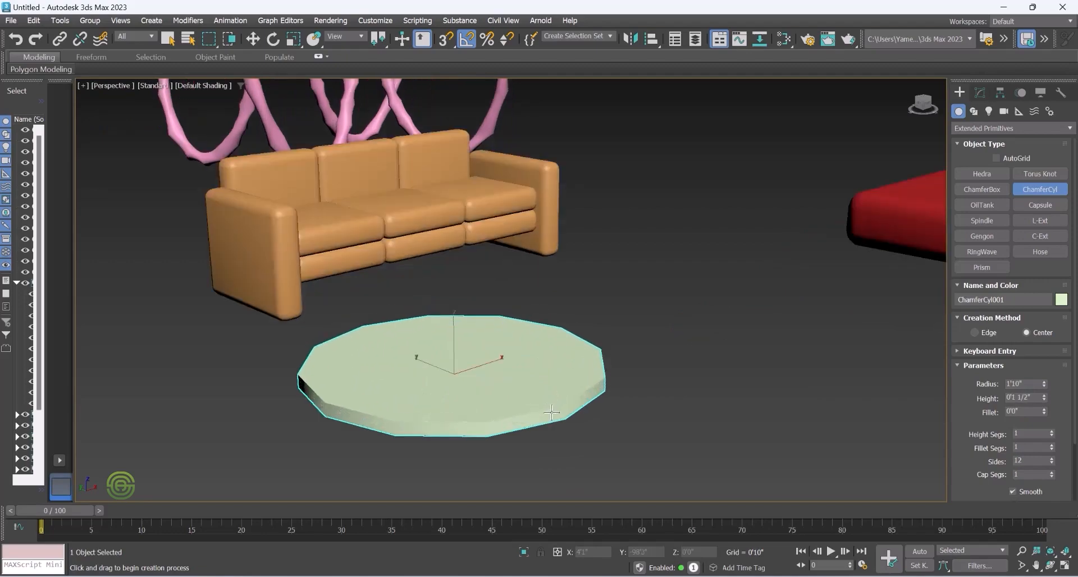
scroll(551, 396, up, 3)
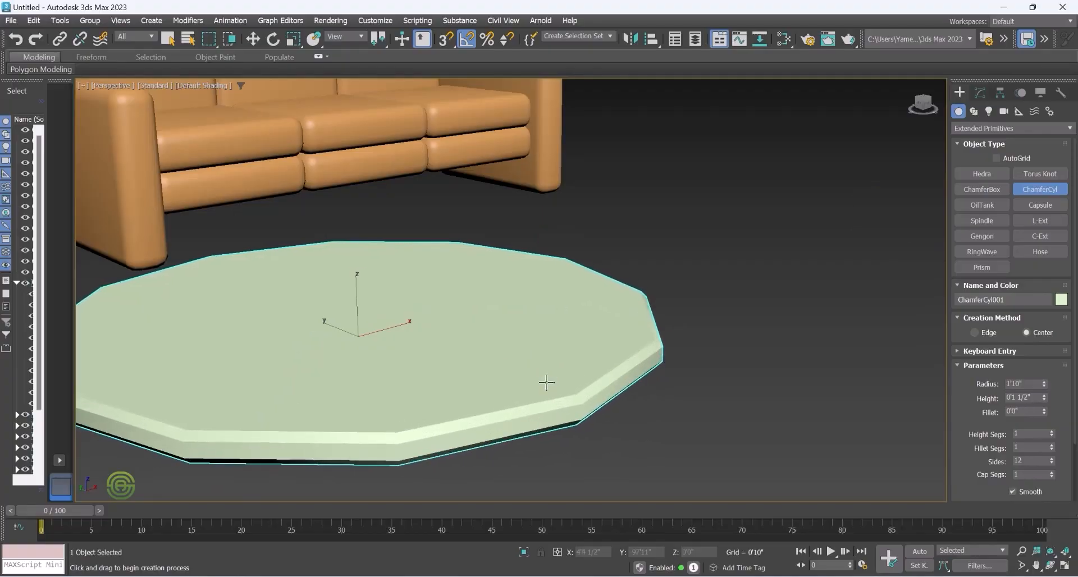
click(543, 384)
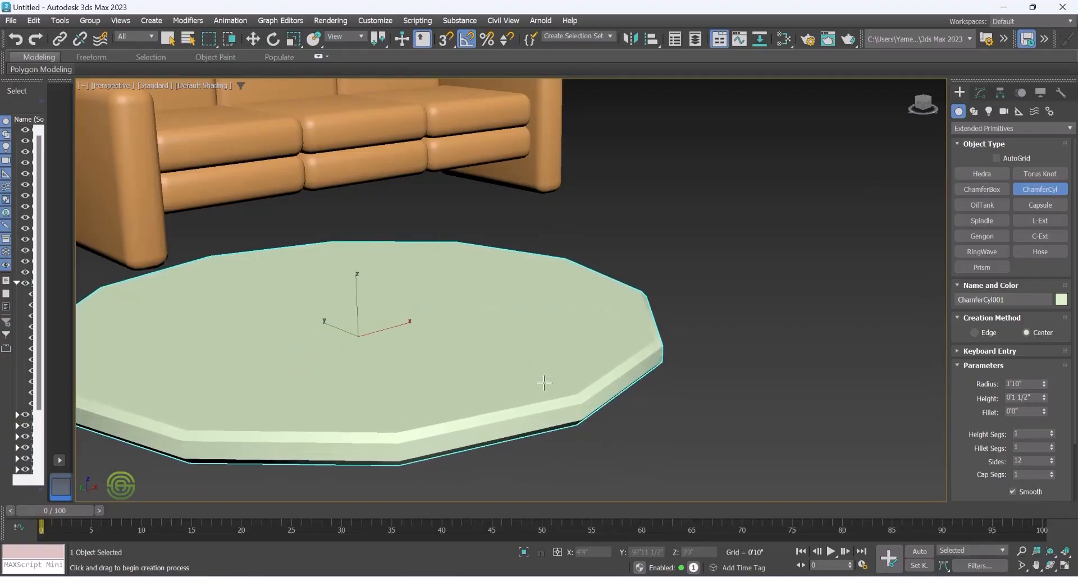
key(w)
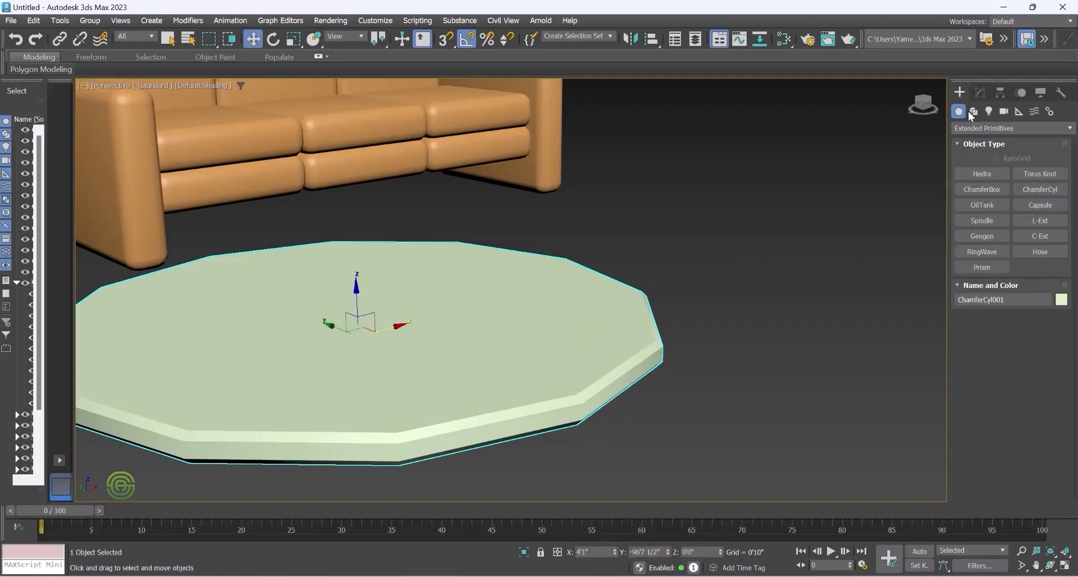
Set the chamfer cylinder's radius to 2'0" and its height to 0'2"
click(980, 93)
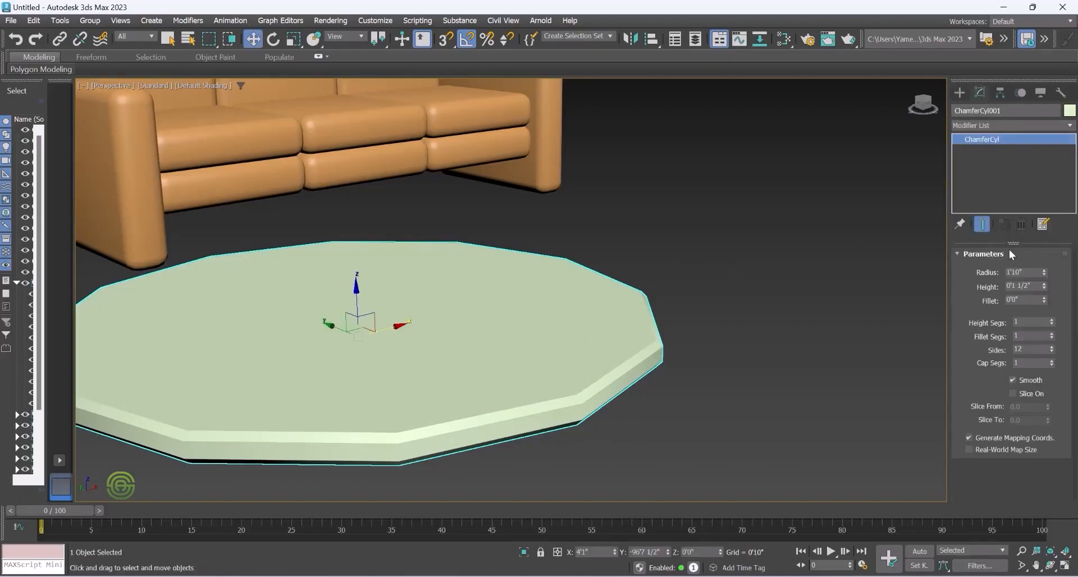
mouse_move(1045, 271)
mouse_down()
mouse_move(1047, 284)
mouse_move(1055, 265)
mouse_move(1046, 301)
mouse_move(1058, 255)
mouse_move(1056, 286)
mouse_move(1055, 276)
mouse_up()
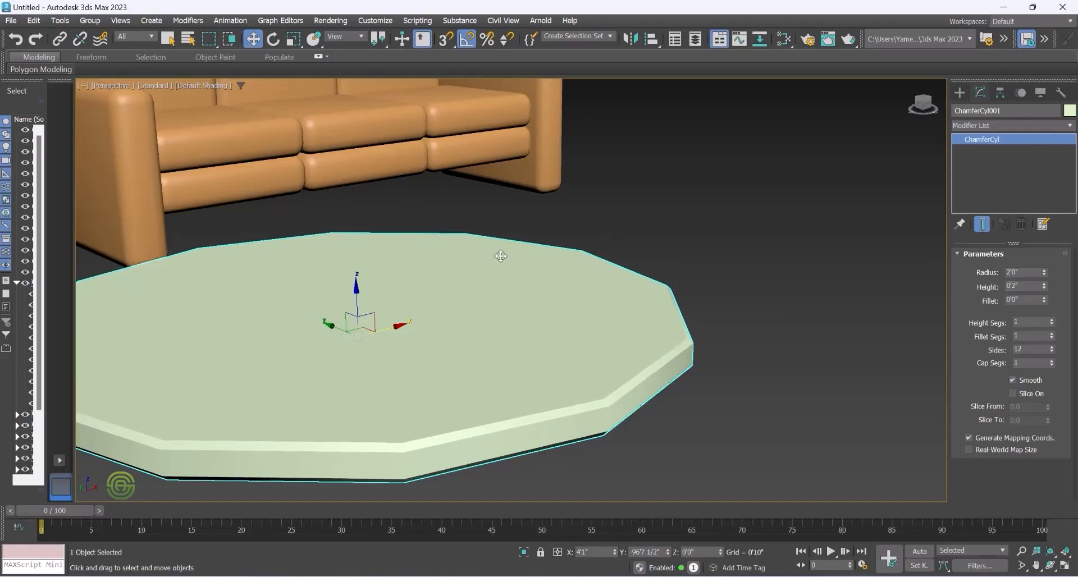
Set the chamfer cylinder's fillet to 0'0 1/2"
scroll(500, 256, down, 5)
mouse_move(515, 297)
alt+middle_down()
mouse_move(525, 289)
mouse_move(509, 297)
alt+middle_up()
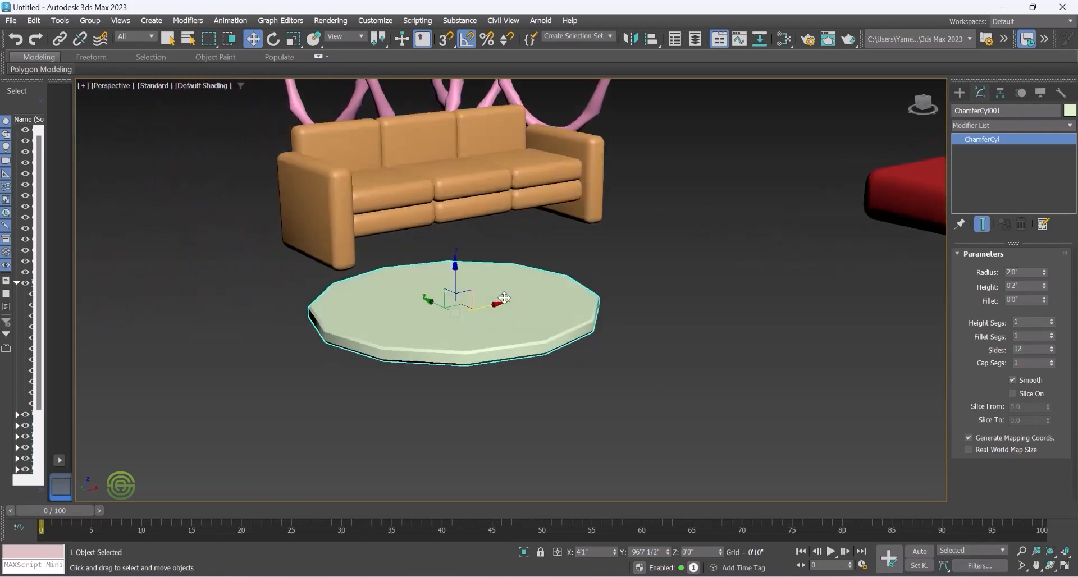
scroll(504, 318, up, 3)
scroll(578, 313, up, 3)
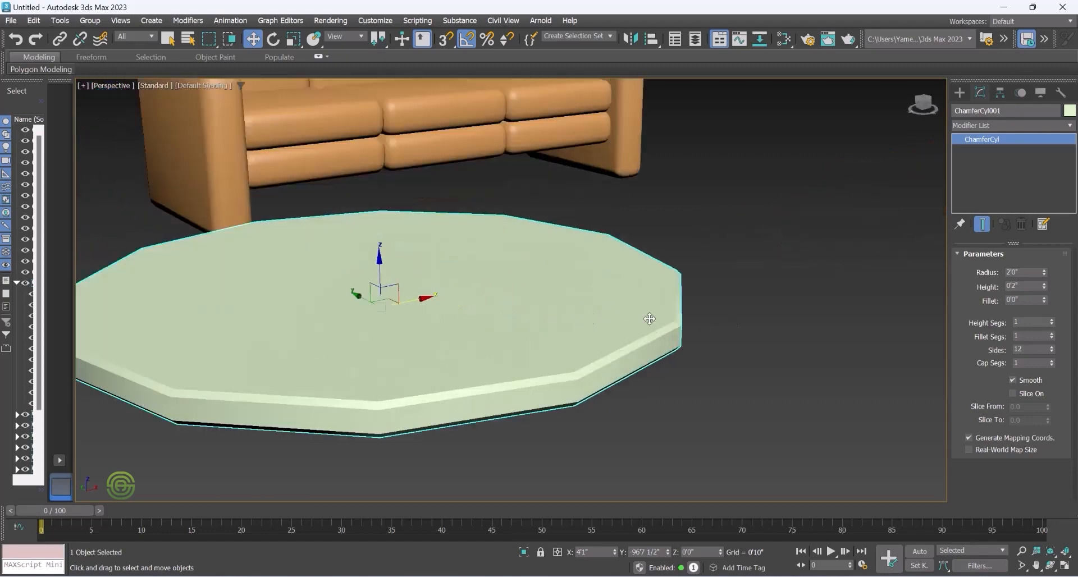
mouse_move(1045, 297)
mouse_down()
mouse_move(1045, 275)
mouse_move(1045, 298)
mouse_up()
scroll(524, 304, up, 3)
mouse_move(606, 366)
alt+middle_down()
mouse_move(651, 356)
mouse_move(617, 358)
alt+middle_up()
drag(1044, 302, 1043, 304)
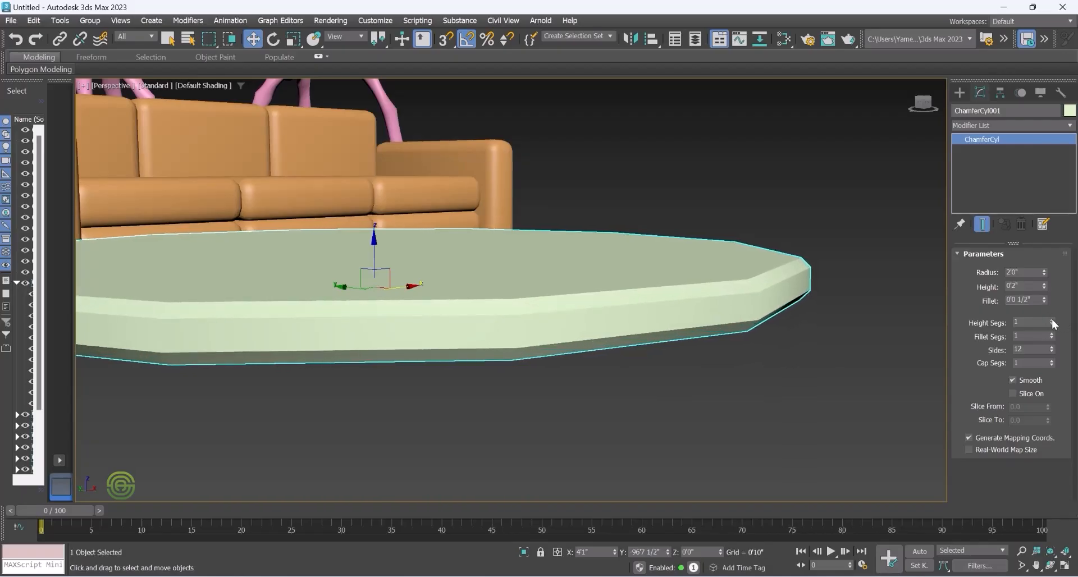
Show edged faces in the viewport and set the chamfer cylinder's height segments and fillet segments to 5
drag(1052, 322, 1057, 312)
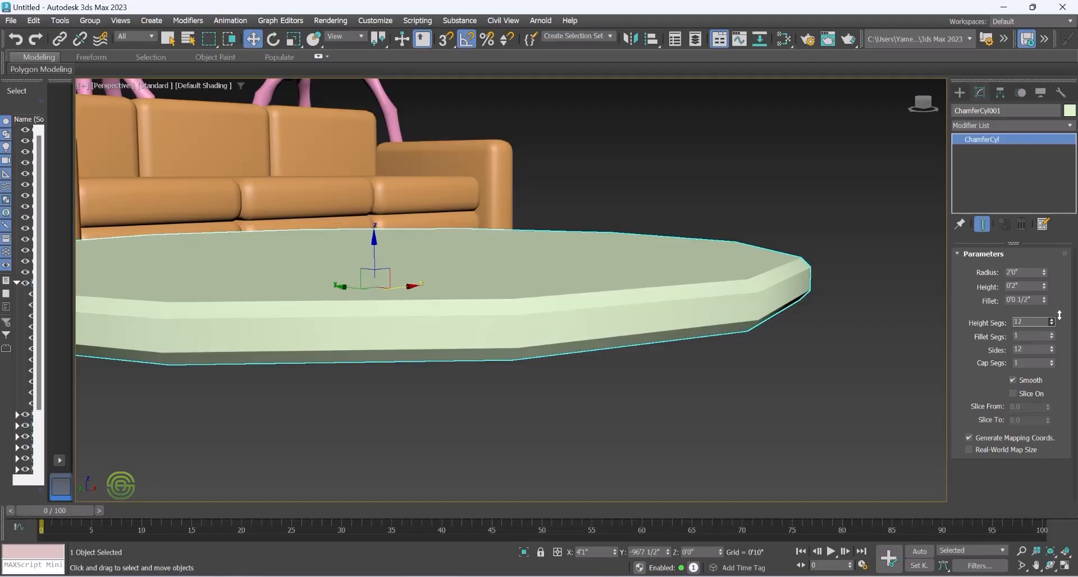
click(201, 86)
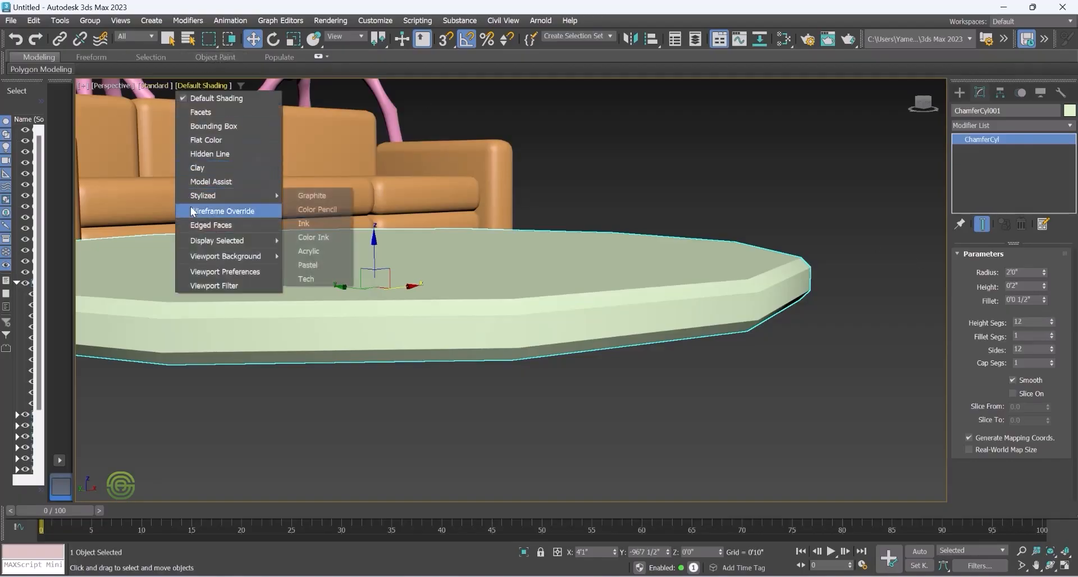
click(184, 225)
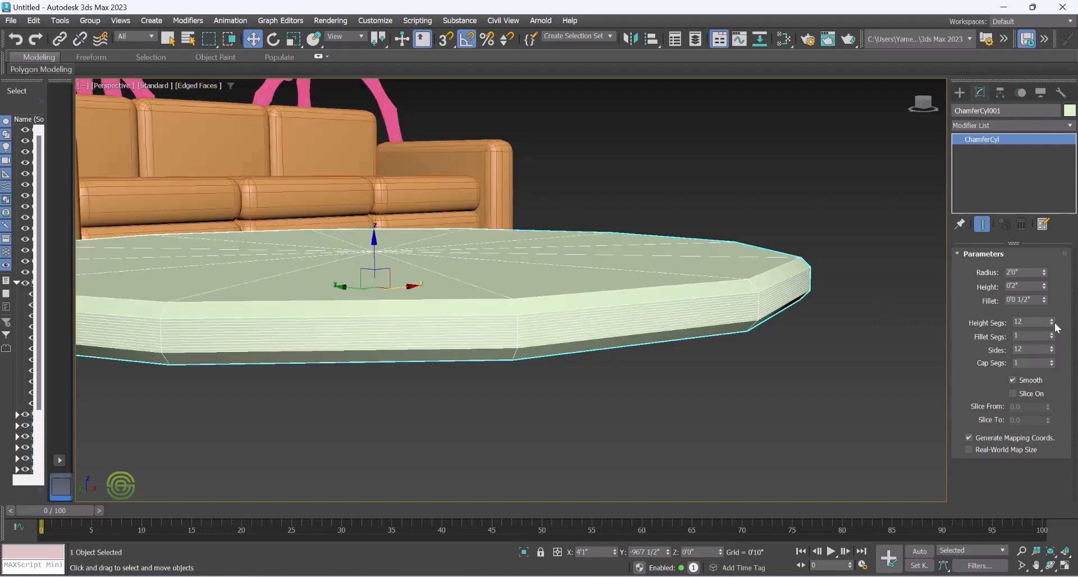
drag(1052, 324, 1057, 333)
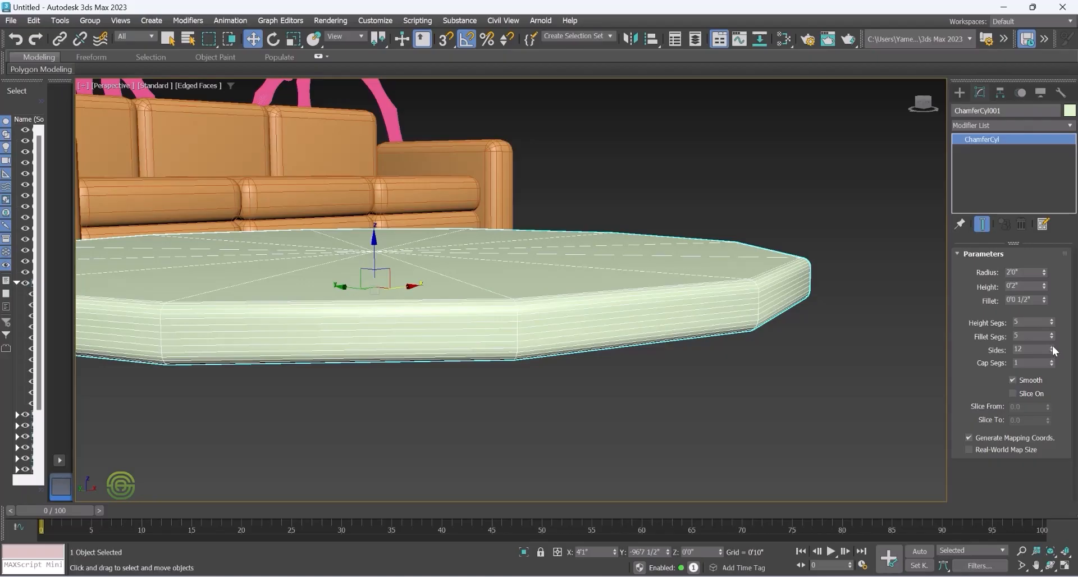
Try different side counts on the chamfer cylinder, including 3 and 8, then set 60 sides and 11 cap segments
scroll(681, 308, down, 2)
alt+middle_drag(678, 305, 667, 316)
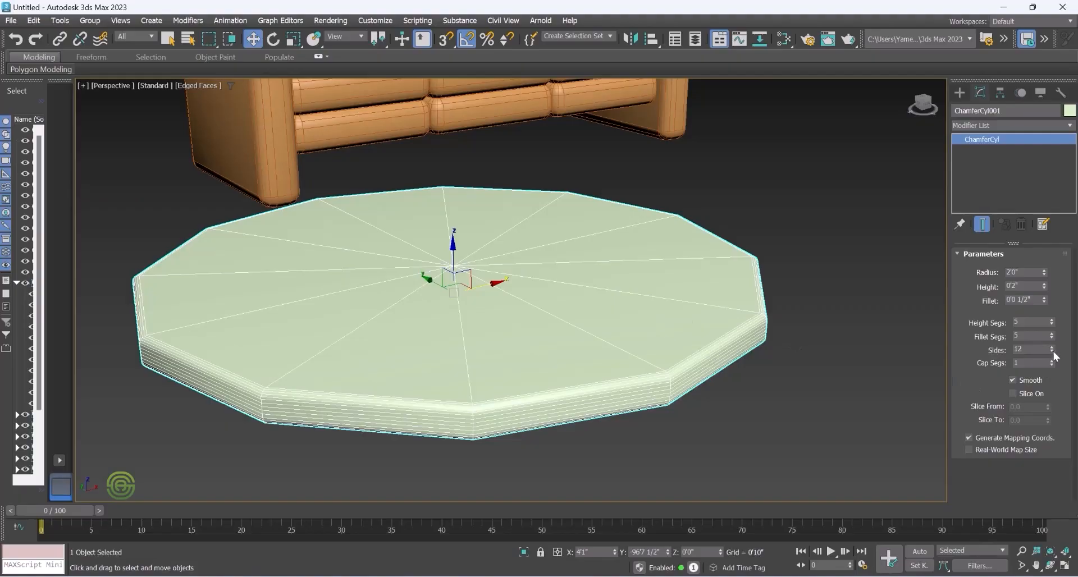
drag(1052, 348, 1069, 328)
drag(1067, 328, 1059, 355)
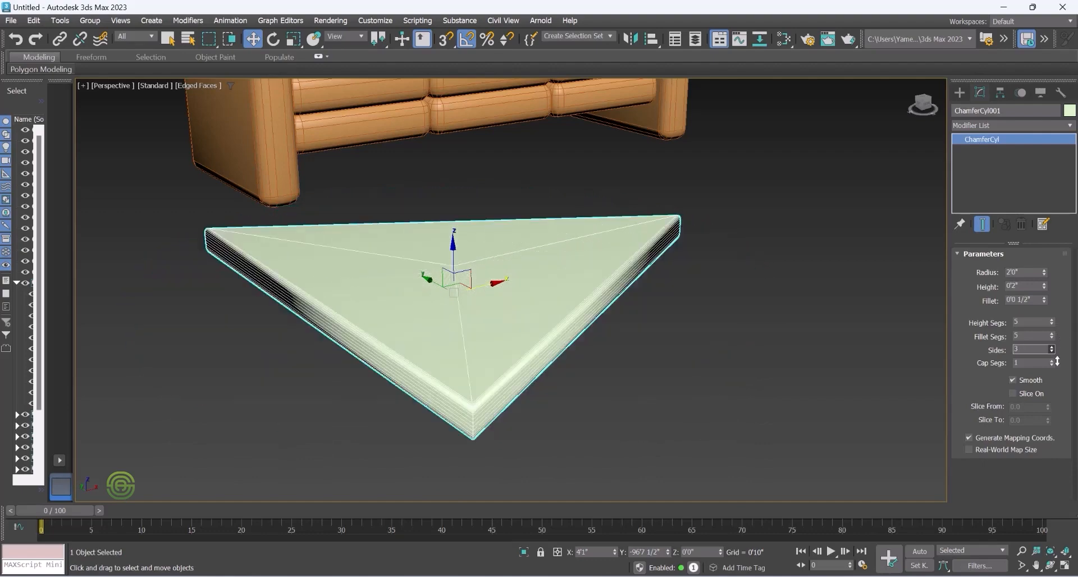
drag(1057, 360, 1057, 349)
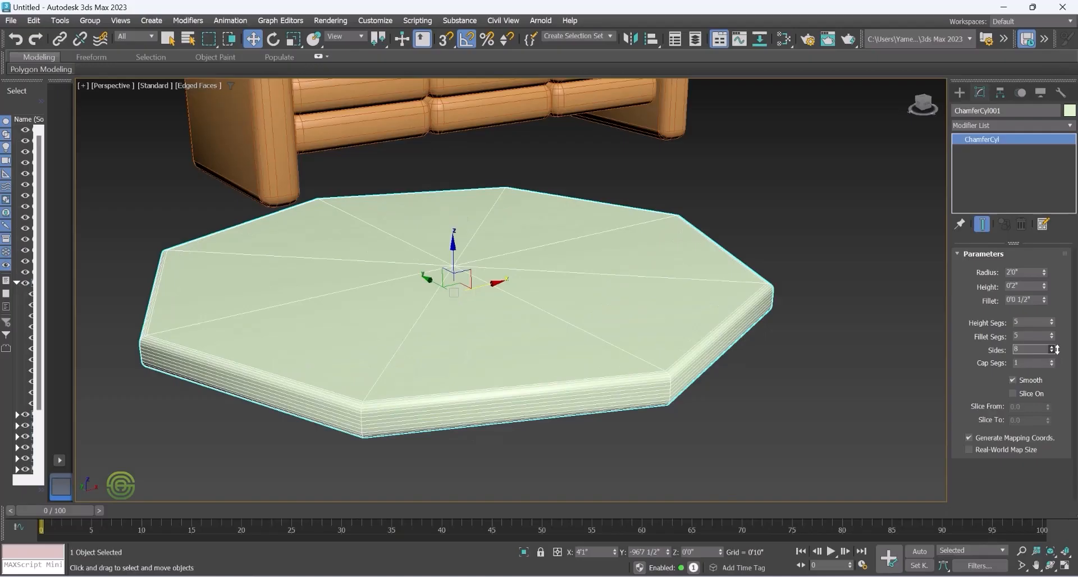
mouse_move(1057, 349)
mouse_down()
mouse_move(1065, 319)
mouse_move(1053, 359)
mouse_up()
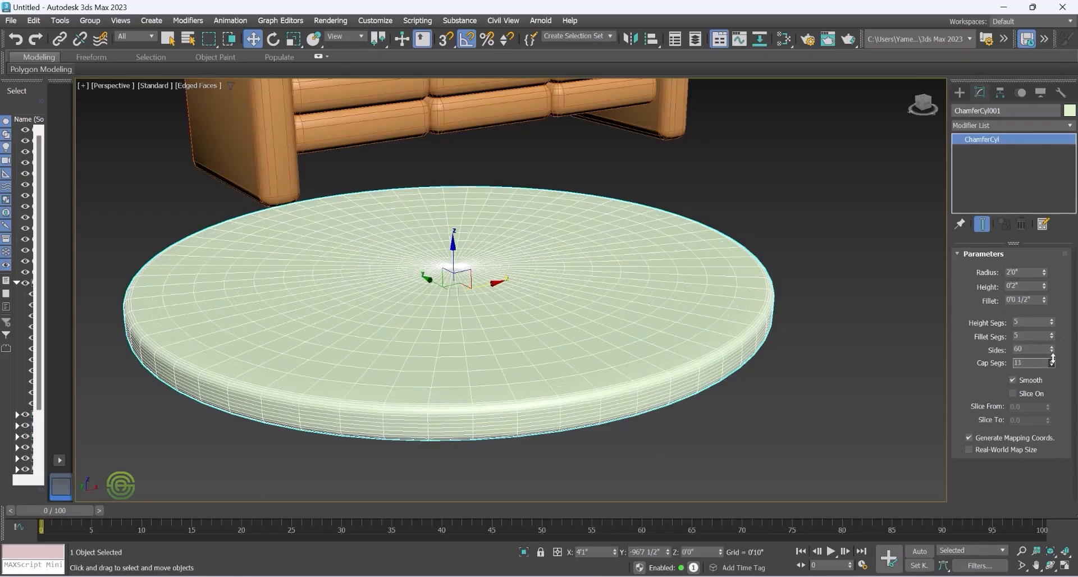
Turn off the edged faces display and check the smooth round top against the sofa
scroll(696, 311, down, 5)
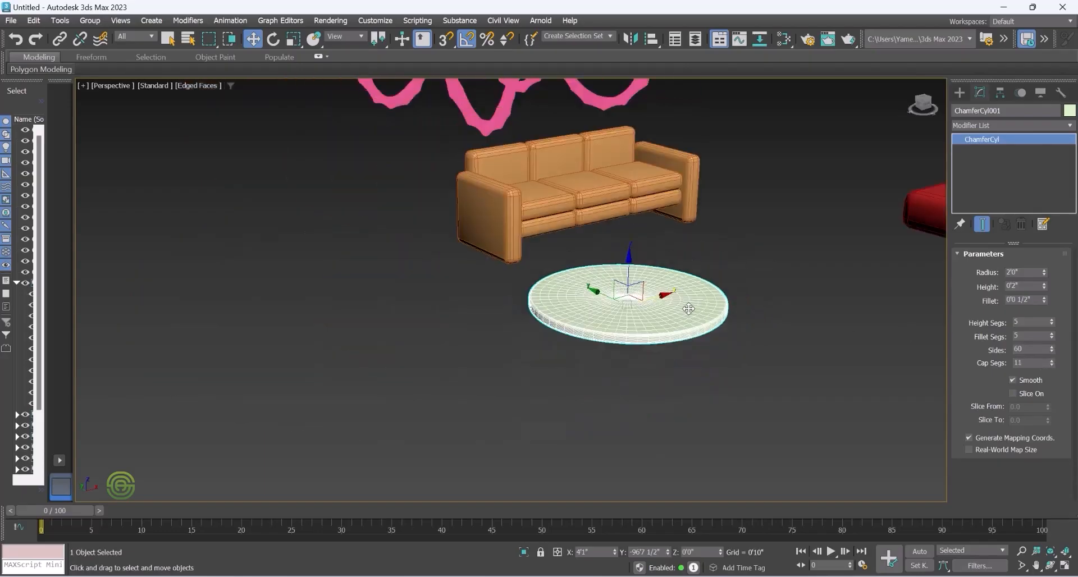
scroll(688, 309, up, 4)
mouse_move(686, 308)
alt+middle_down()
mouse_move(708, 279)
mouse_move(683, 260)
mouse_move(675, 313)
alt+middle_up()
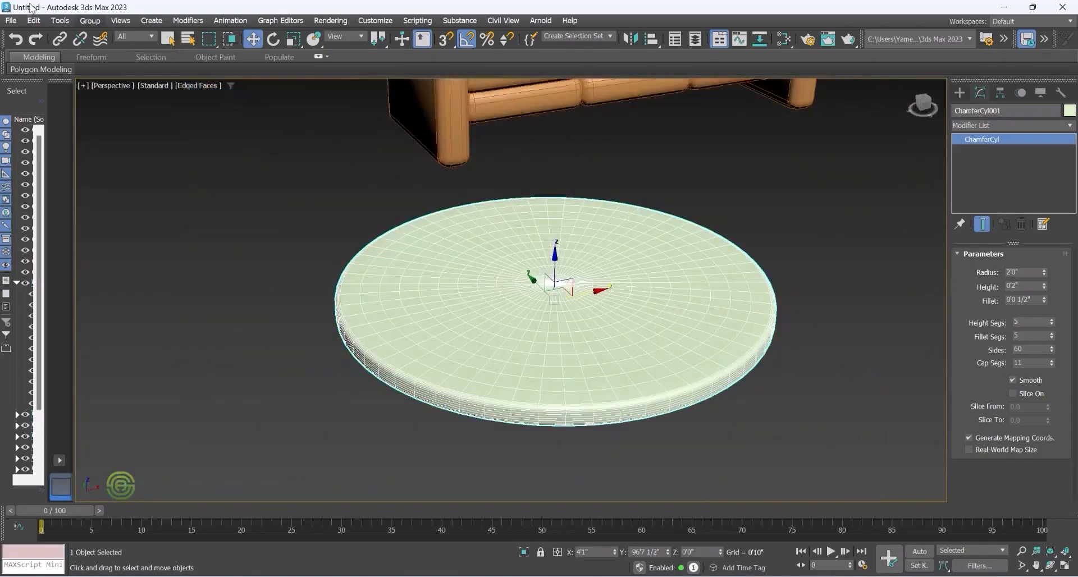
click(181, 85)
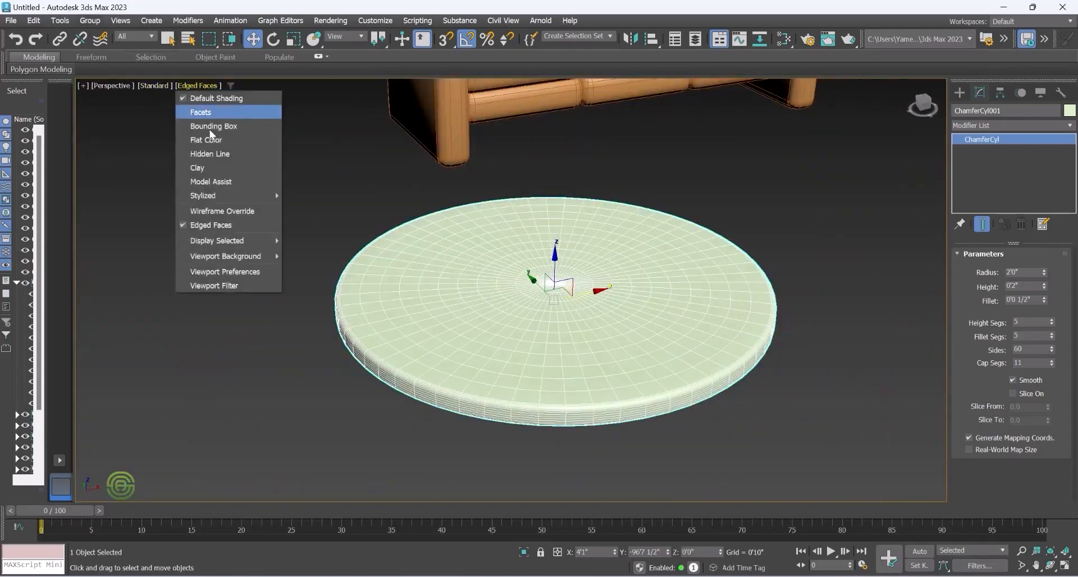
click(183, 224)
scroll(493, 327, down, 8)
alt+middle_drag(497, 327, 525, 331)
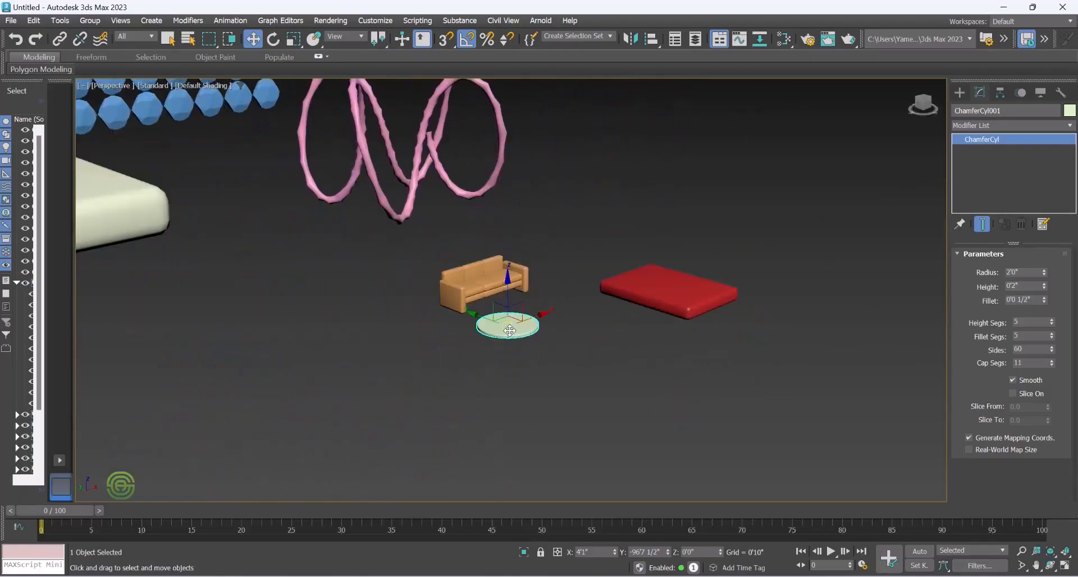
scroll(507, 324, up, 8)
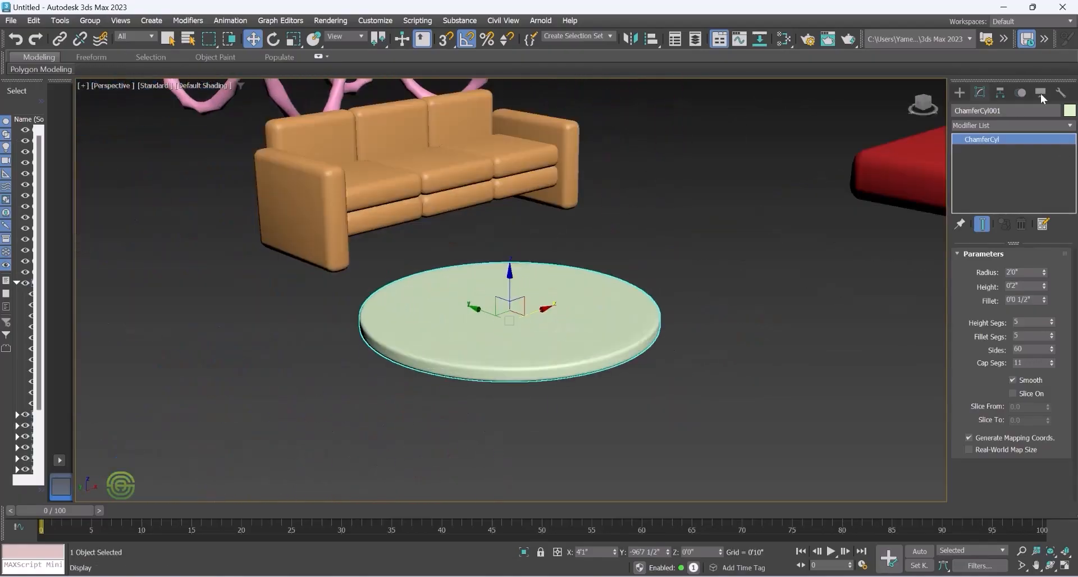
Create a torus knot centred on the round top, about 1'3" in base radius with a cross-section radius of about 0'0 1/2"
click(961, 93)
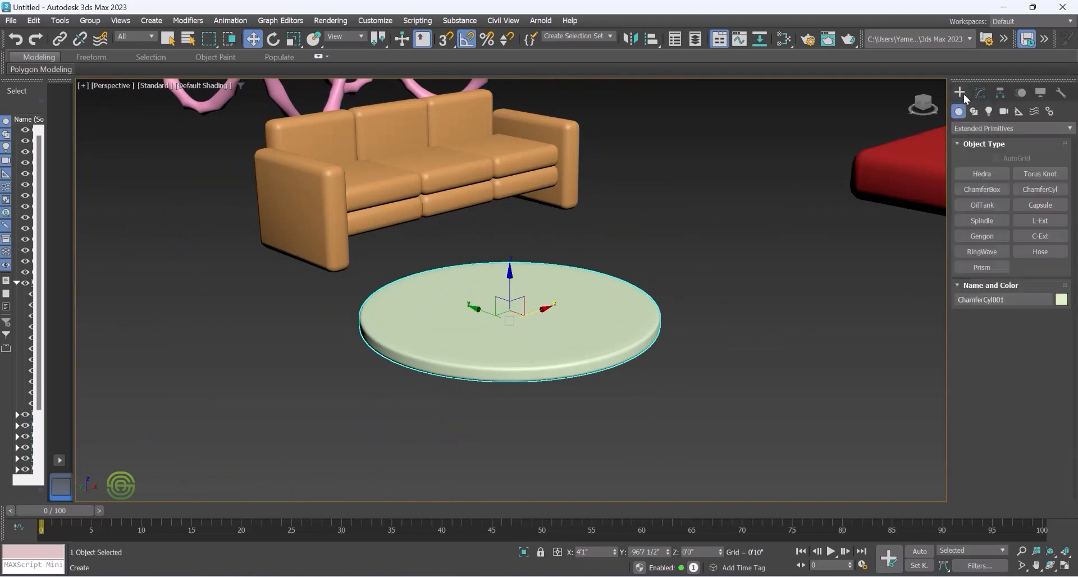
click(1040, 174)
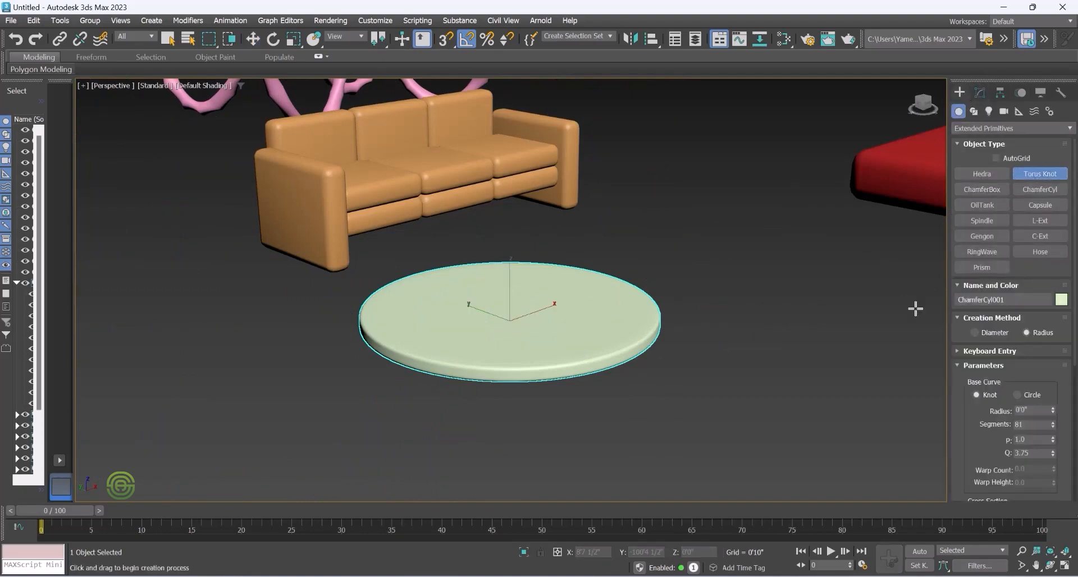
drag(512, 312, 528, 283)
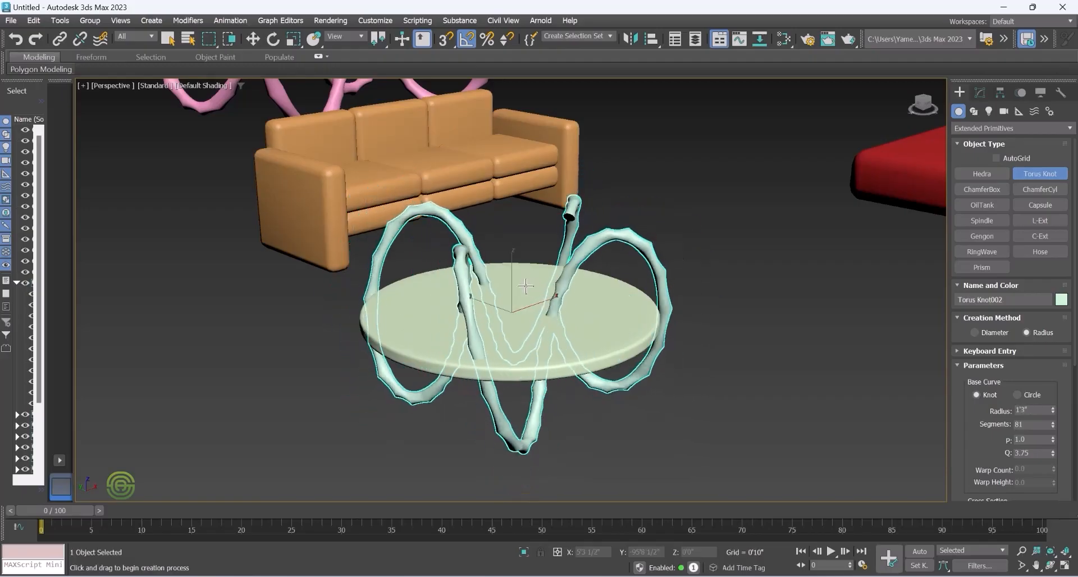
click(524, 285)
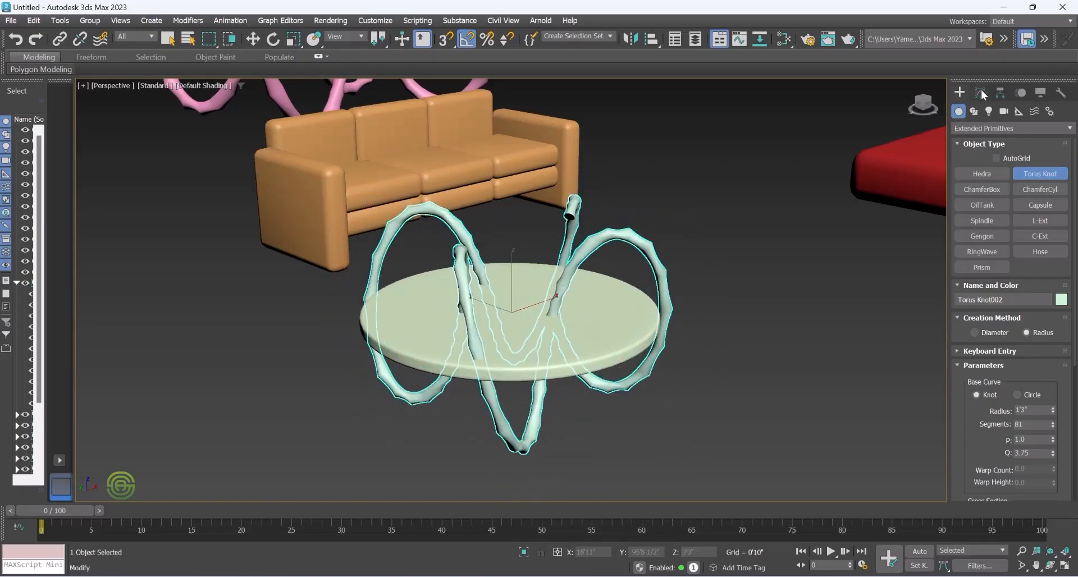
Set the torus knot's radius to 1'0", segments 88, Q 2.75, sides 109, eccentricity 1.1, twist 0, lumps 38 and lump height -0.14
click(981, 89)
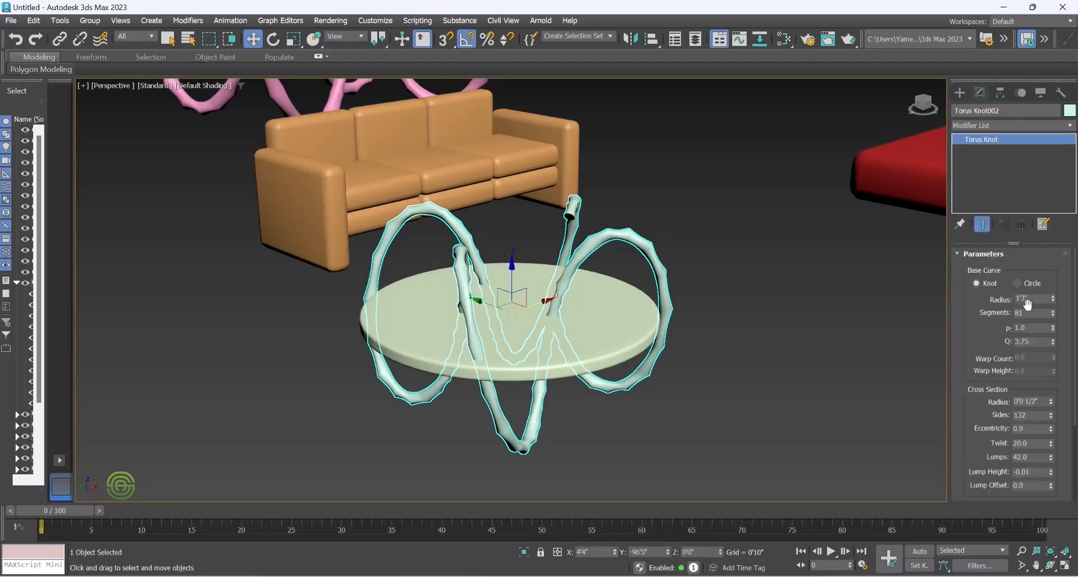
mouse_move(1053, 302)
mouse_down()
mouse_move(1055, 345)
mouse_move(1054, 321)
mouse_up()
mouse_move(1051, 414)
mouse_down()
mouse_move(1053, 392)
mouse_move(1051, 477)
mouse_up()
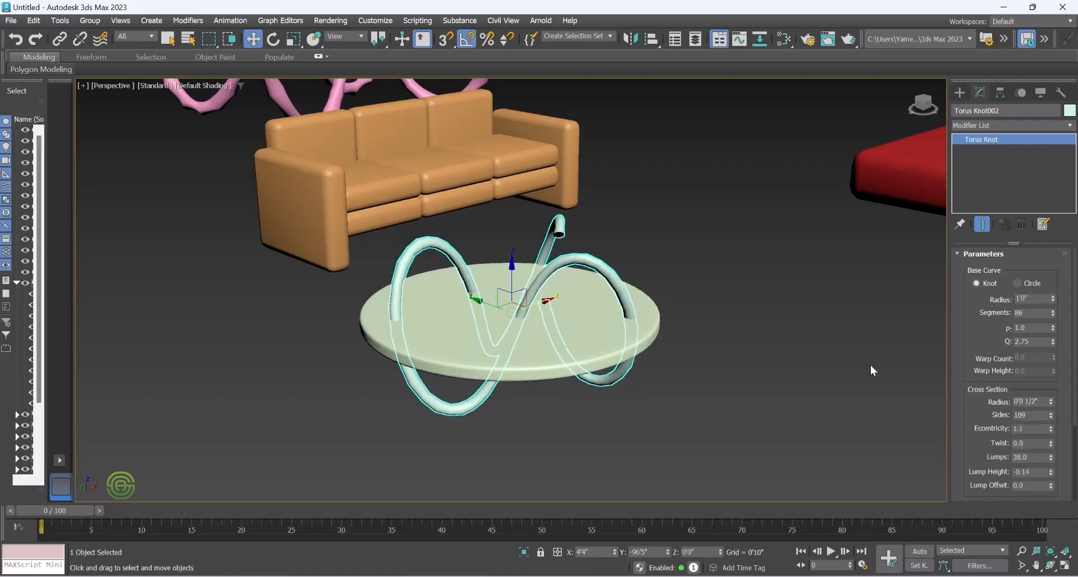
scroll(634, 292, down, 5)
scroll(635, 292, up, 3)
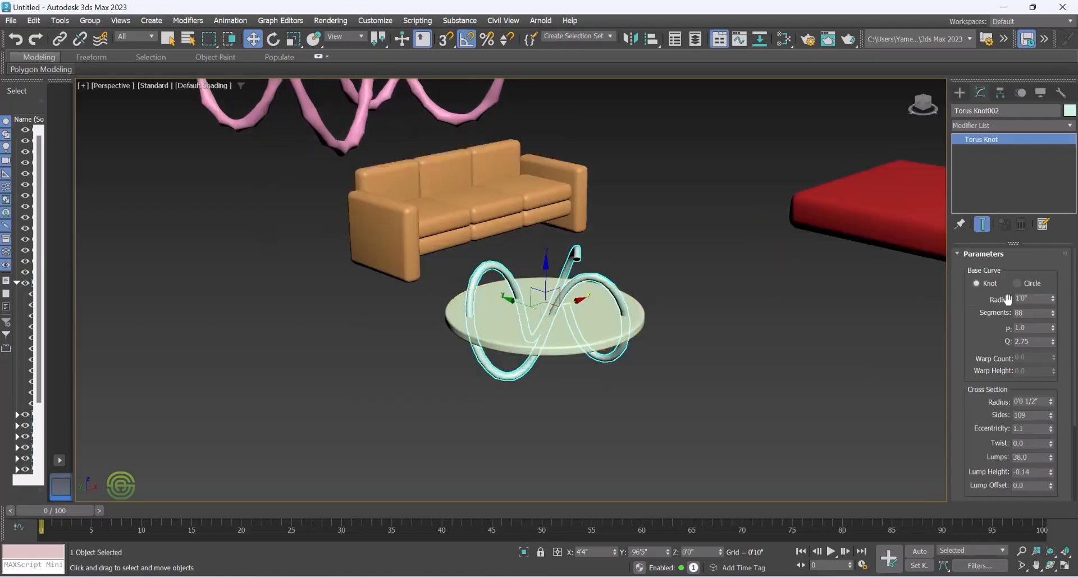
Move the torus knot down about 1'1" so it forms the base under the round top
click(958, 94)
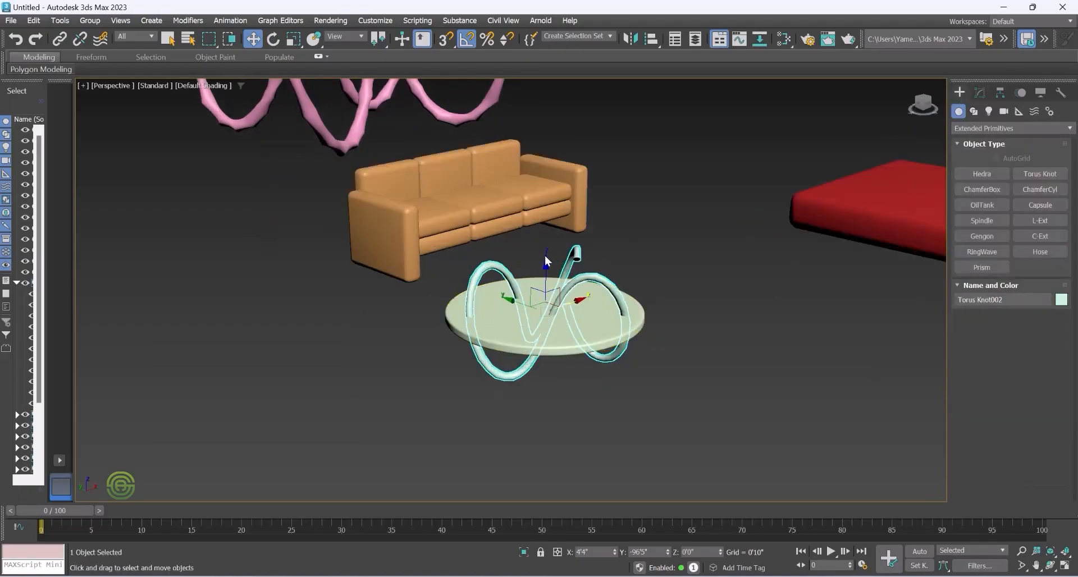
drag(547, 261, 548, 309)
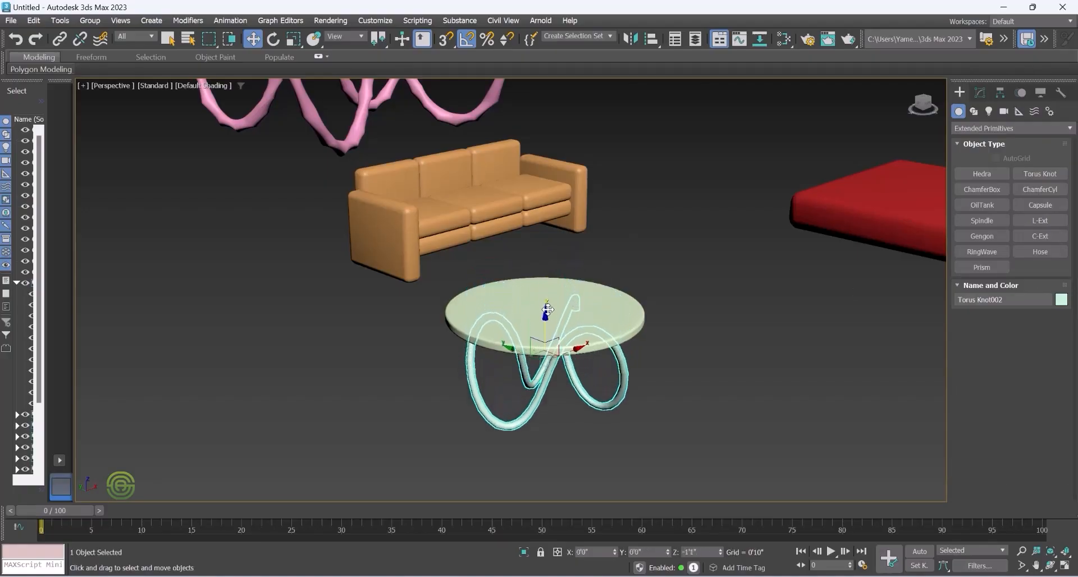
alt+middle_drag(547, 309, 661, 410)
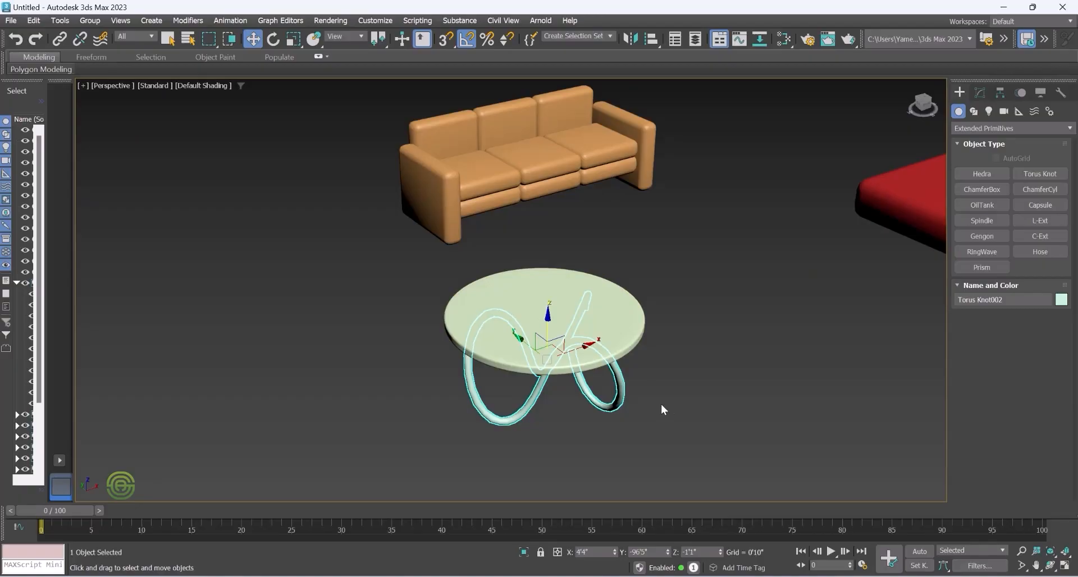
Select the round top together with its torus knot base, move both near the sofa and raise them
ctrl+click(626, 303)
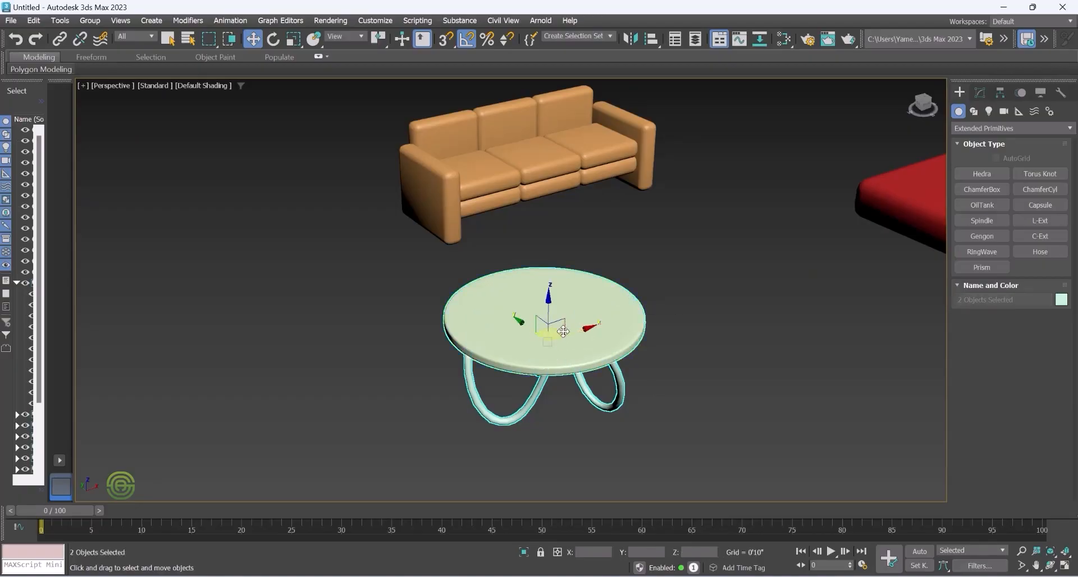
drag(599, 324, 766, 244)
drag(686, 260, 582, 202)
alt+middle_drag(592, 199, 614, 162)
drag(614, 165, 615, 112)
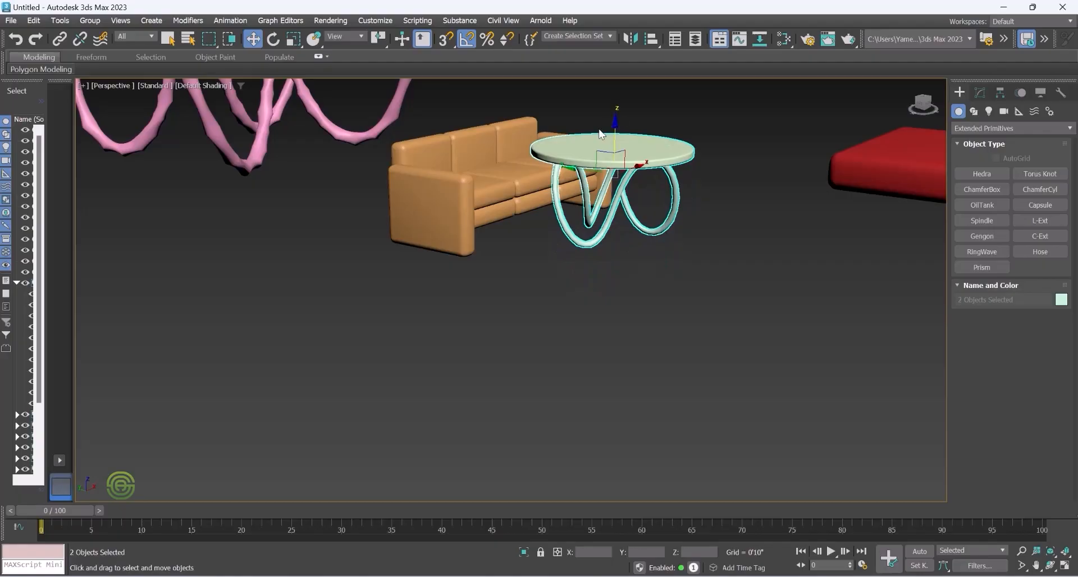
alt+middle_drag(600, 133, 615, 119)
drag(616, 119, 615, 109)
Fine-tune the table's placement in front of the sofa, checking it from several angles and distances
scroll(605, 216, down, 4)
alt+middle_drag(615, 110, 625, 220)
scroll(625, 220, up, 3)
drag(599, 226, 591, 229)
alt+middle_drag(591, 229, 545, 236)
scroll(539, 234, down, 4)
scroll(539, 233, up, 6)
scroll(618, 222, up, 4)
alt+middle_drag(612, 258, 583, 236)
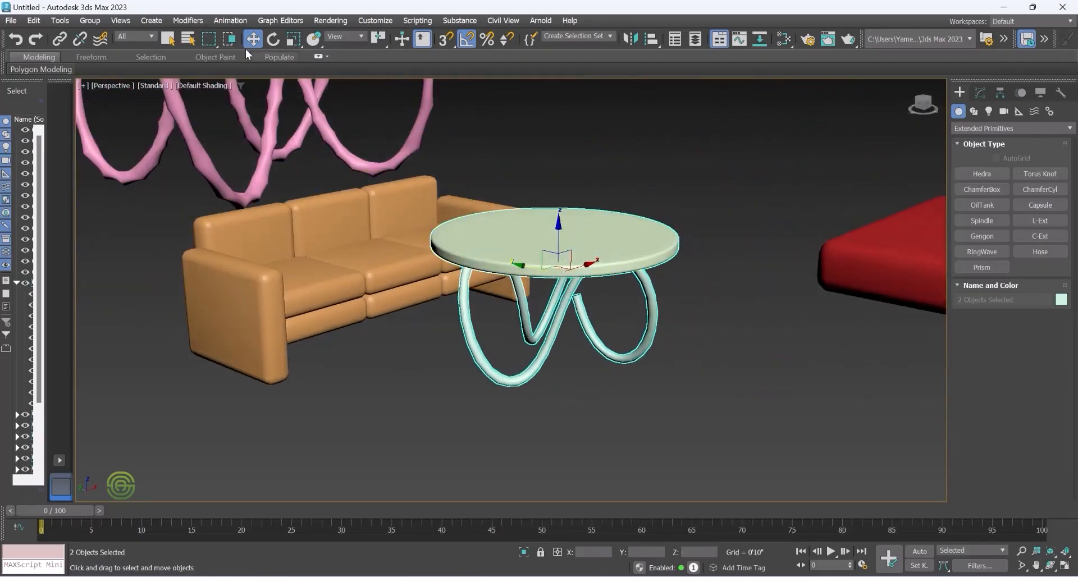
Scale the round table down uniformly to suit the sofa, and move it along the X axis in front of the seats
click(293, 39)
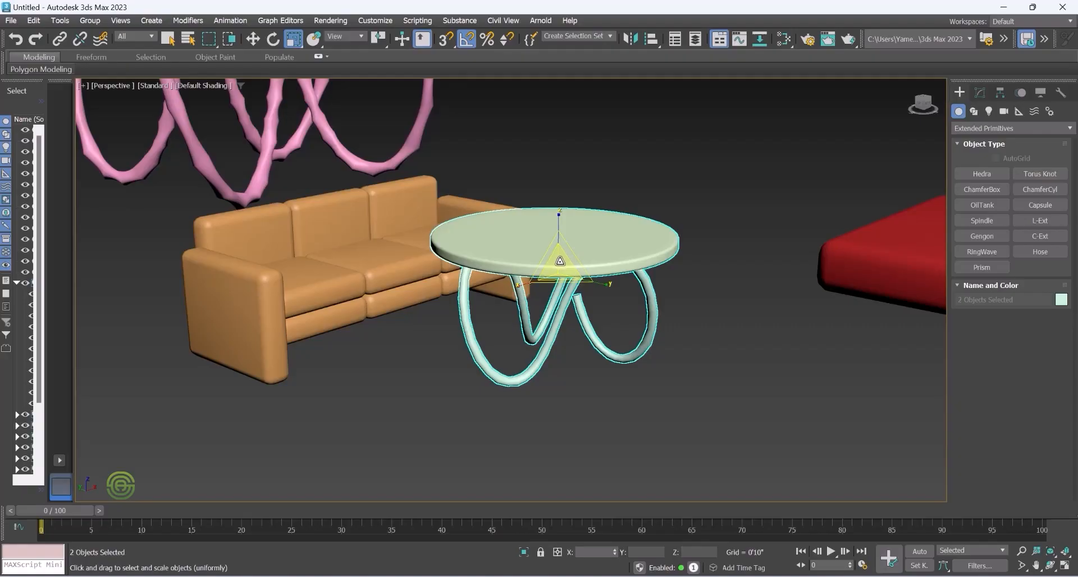
drag(559, 261, 551, 287)
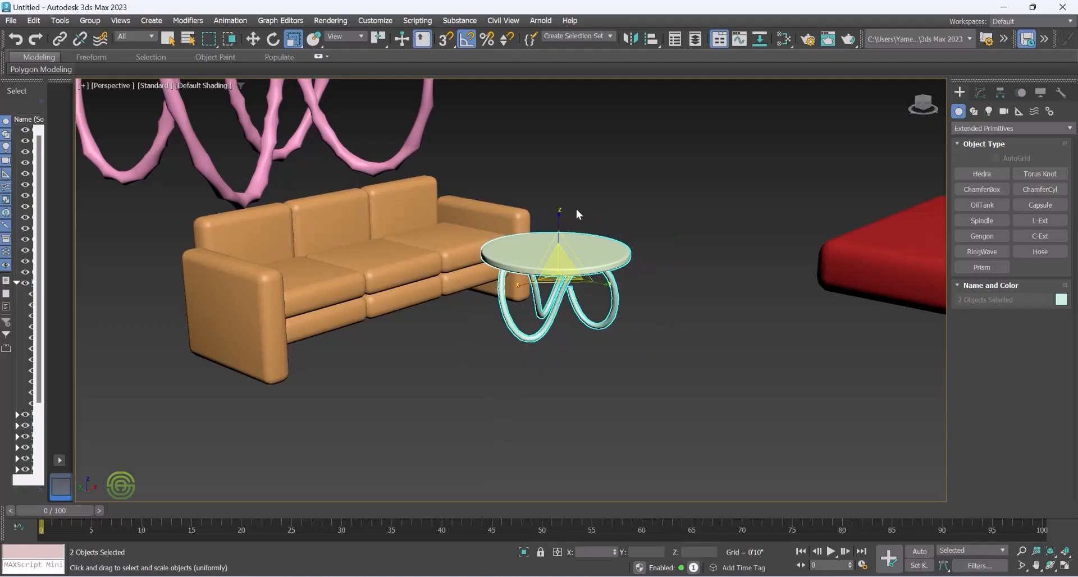
click(256, 39)
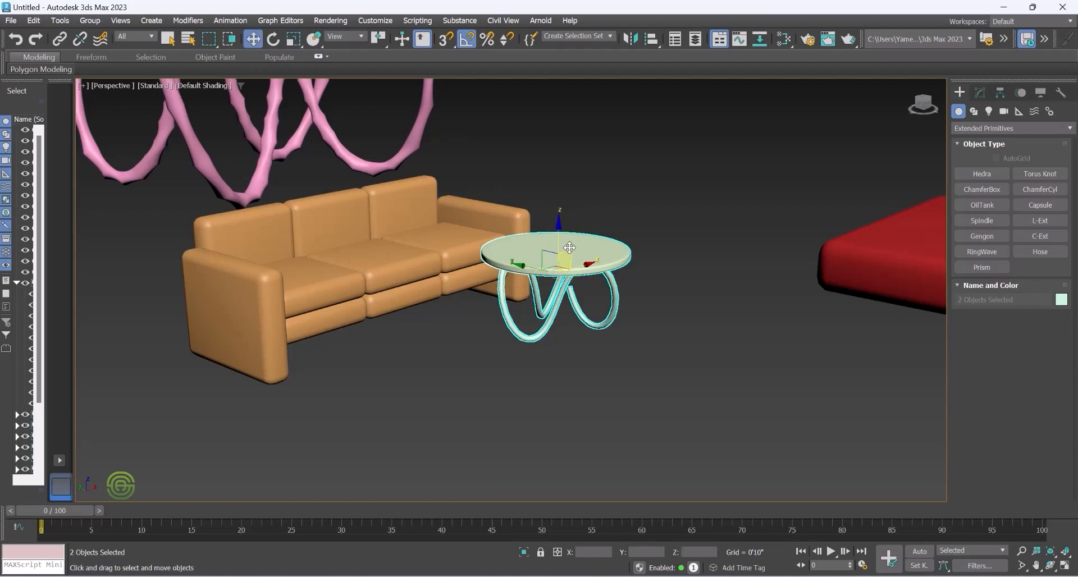
alt+middle_drag(566, 248, 561, 261)
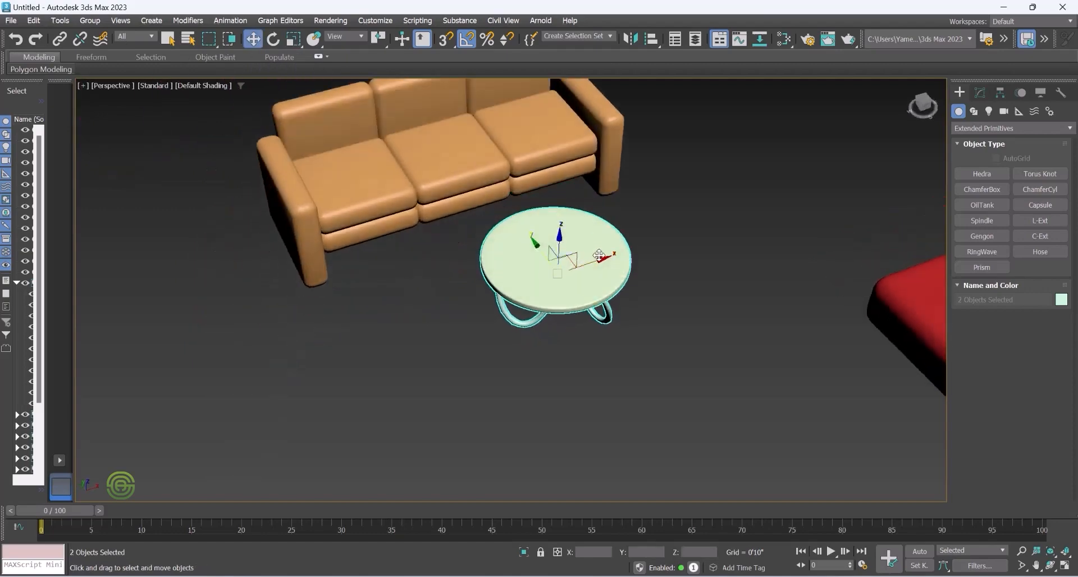
drag(608, 258, 579, 263)
alt+middle_drag(579, 264, 557, 242)
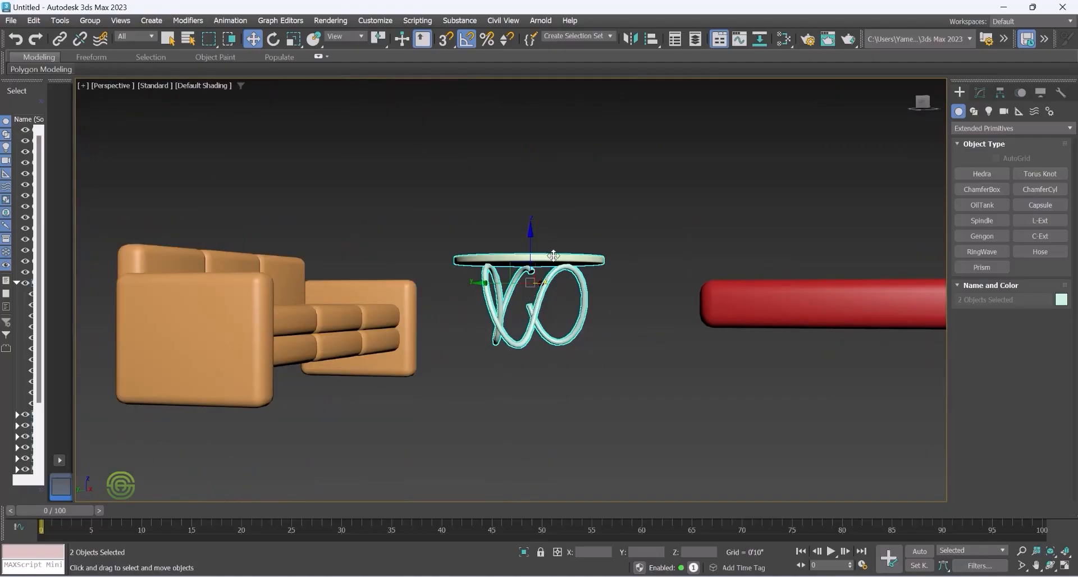
alt+middle_drag(550, 256, 528, 280)
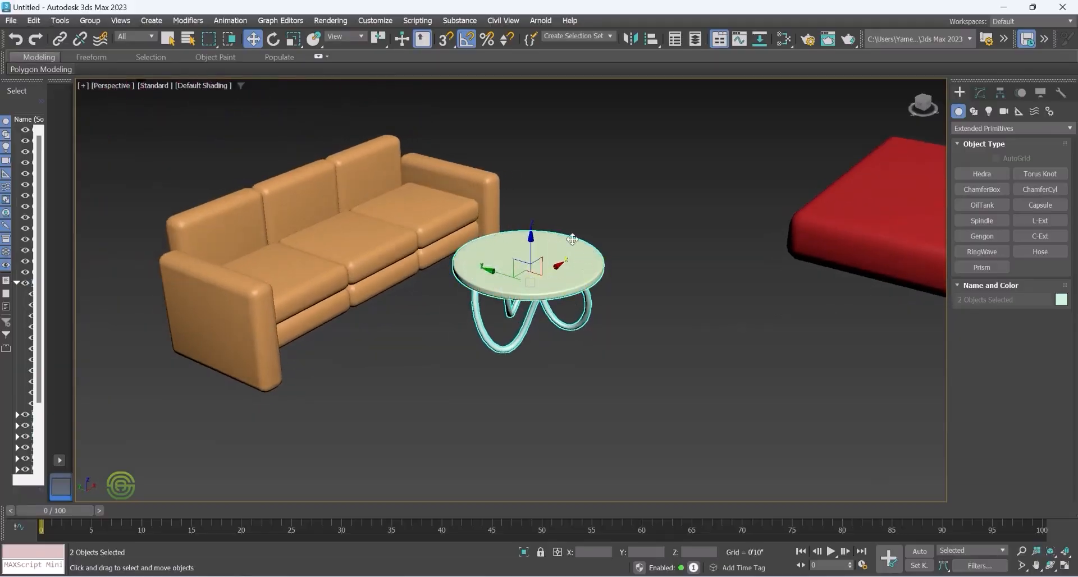
alt+middle_drag(482, 266, 525, 281)
Select all parts of the orange sofa and combine them into one group, keeping the default group name
scroll(518, 290, down, 4)
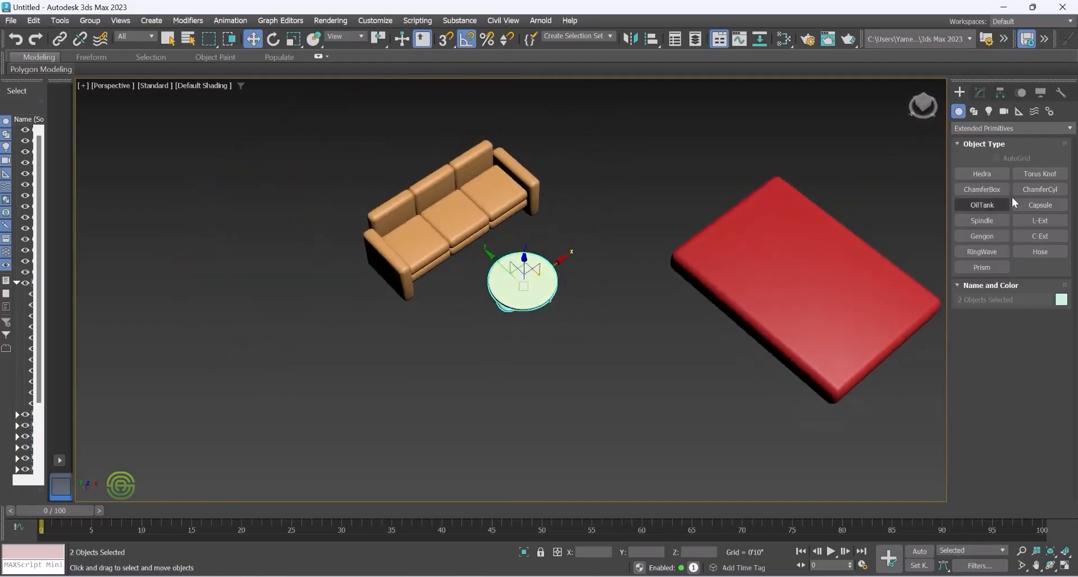
alt+middle_drag(531, 285, 521, 289)
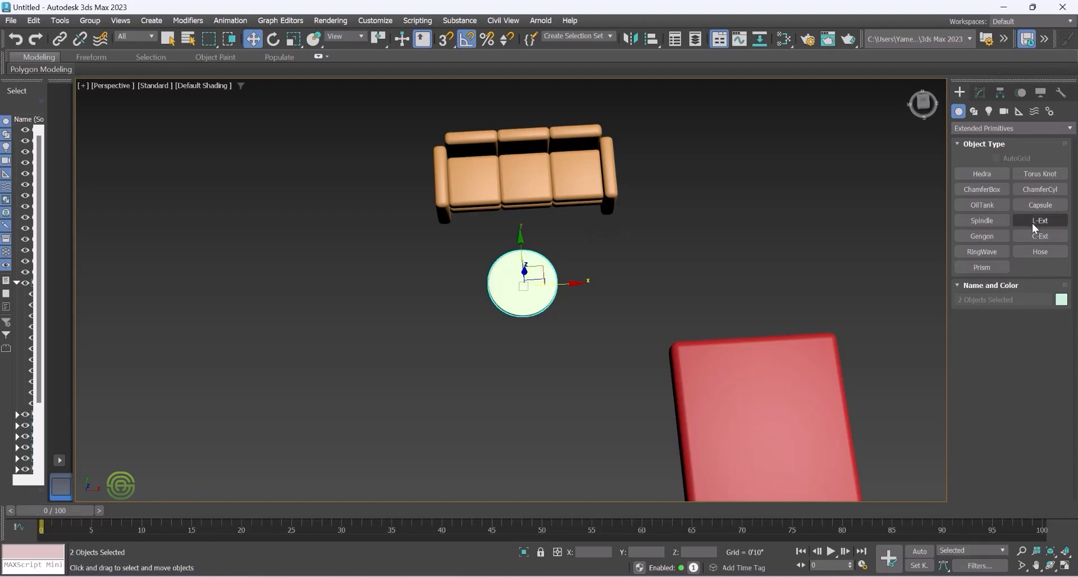
click(1045, 192)
drag(624, 220, 383, 120)
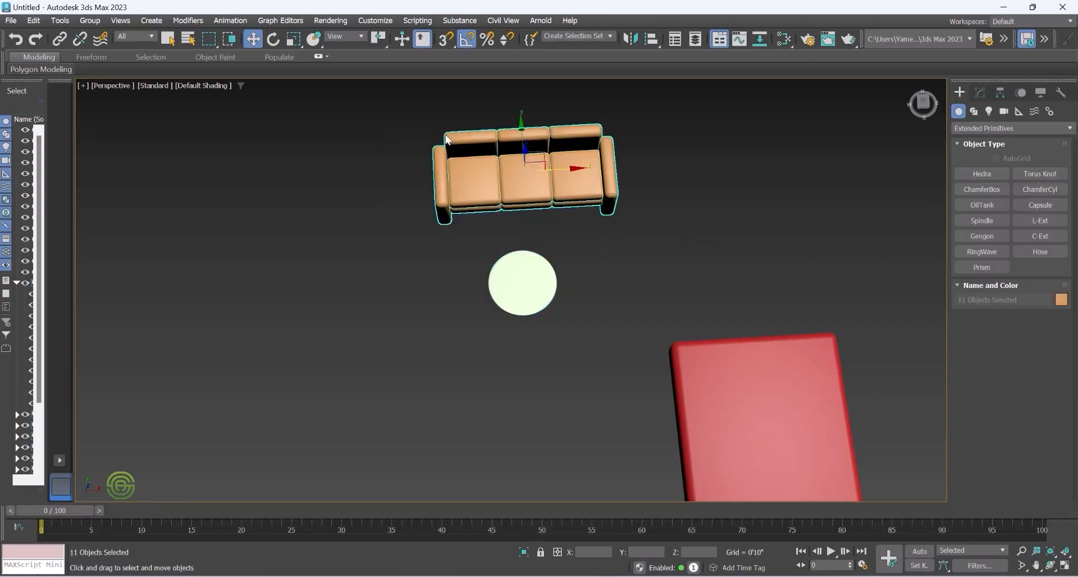
click(465, 178)
click(525, 177)
click(575, 177)
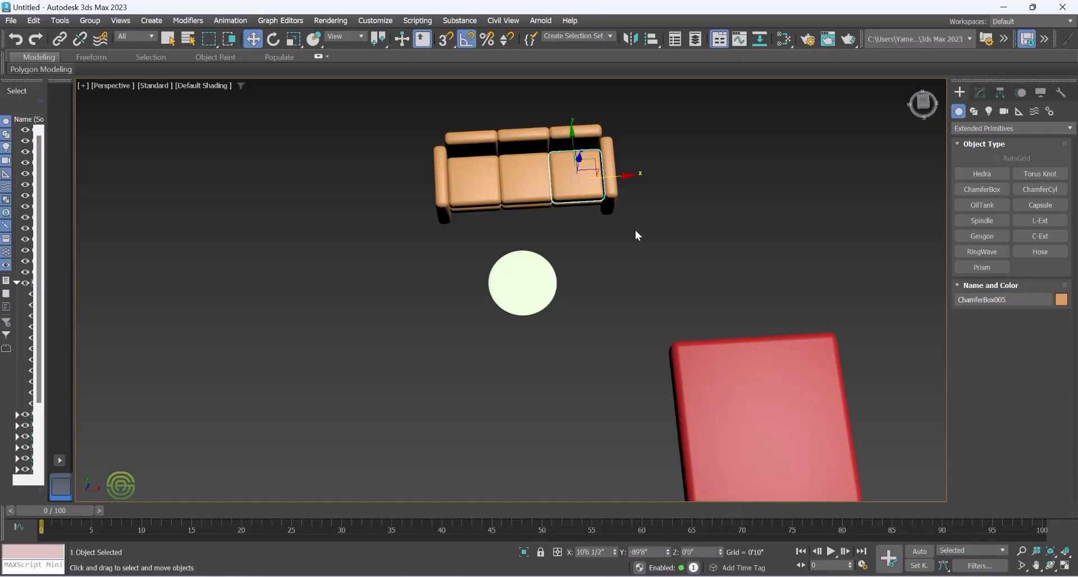
drag(415, 116, 414, 116)
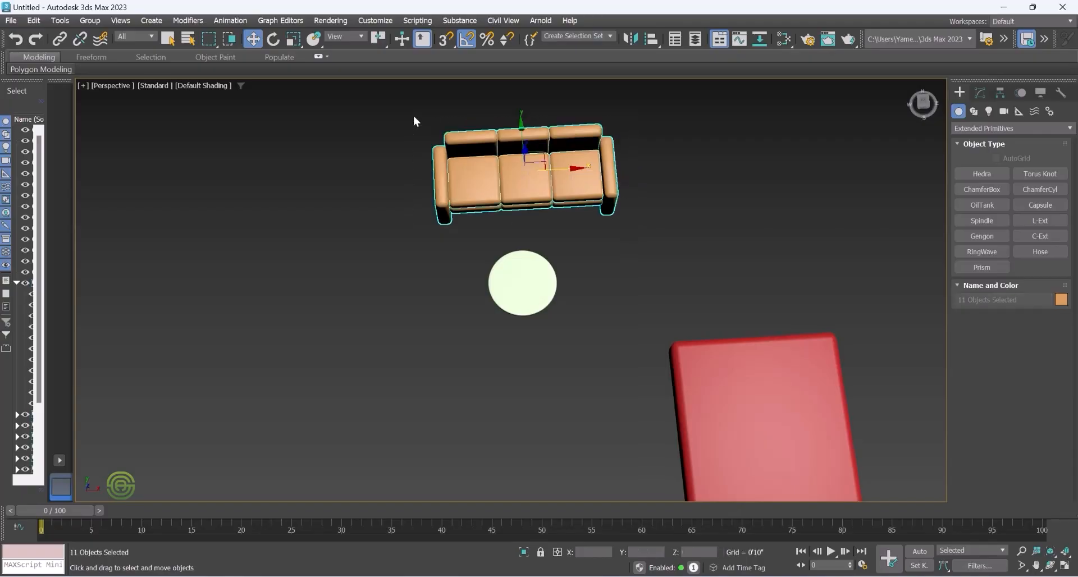
click(90, 21)
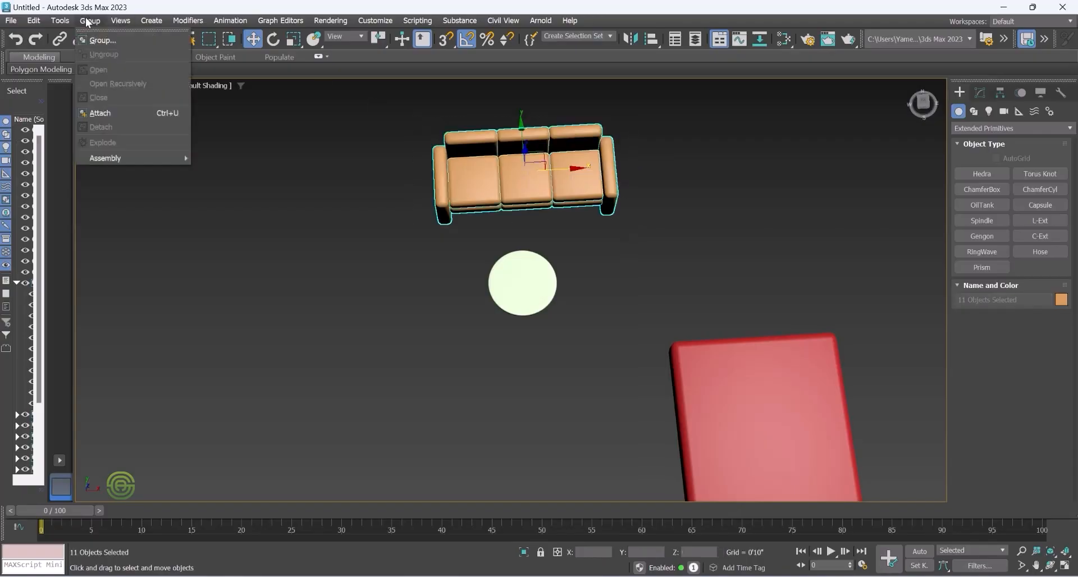
click(100, 43)
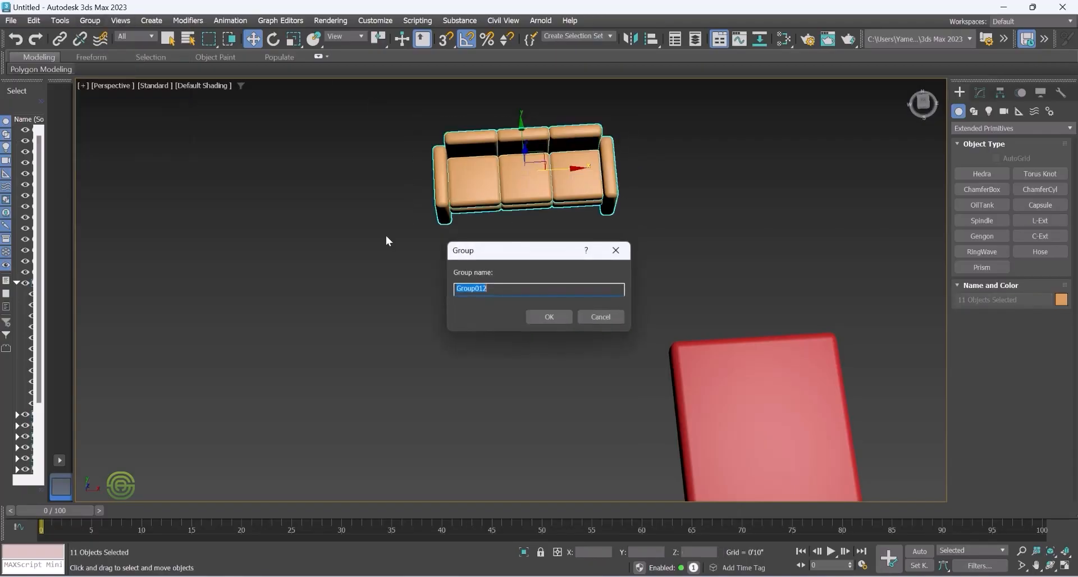
click(548, 316)
Shift the sofa group slightly along X and clone it along Y as one instance on the table's opposite side
drag(579, 167, 565, 168)
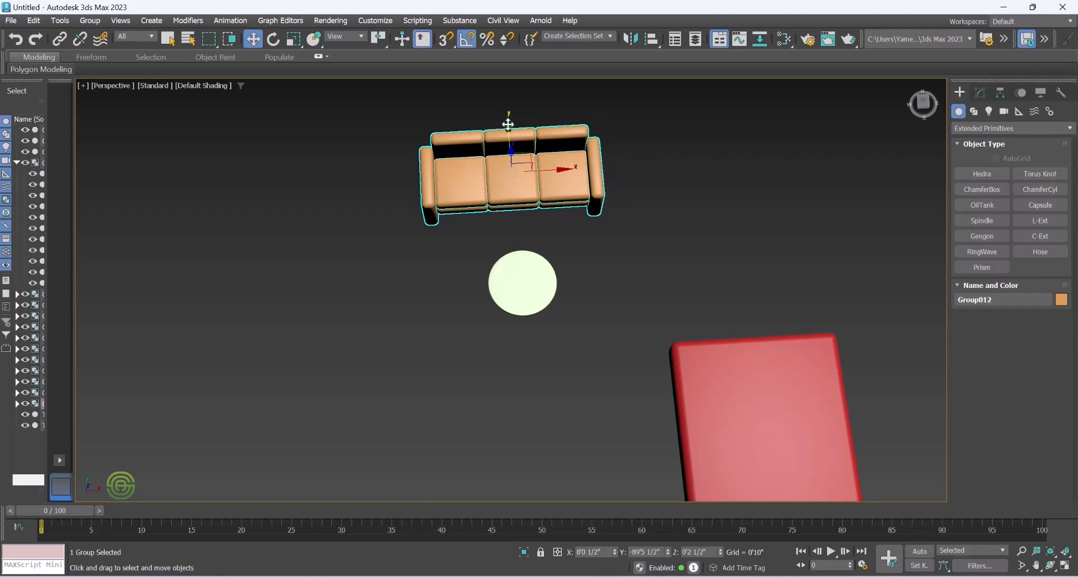
mouse_move(508, 124)
shift+mouse_down()
mouse_move(526, 366)
mouse_move(527, 353)
shift+mouse_up()
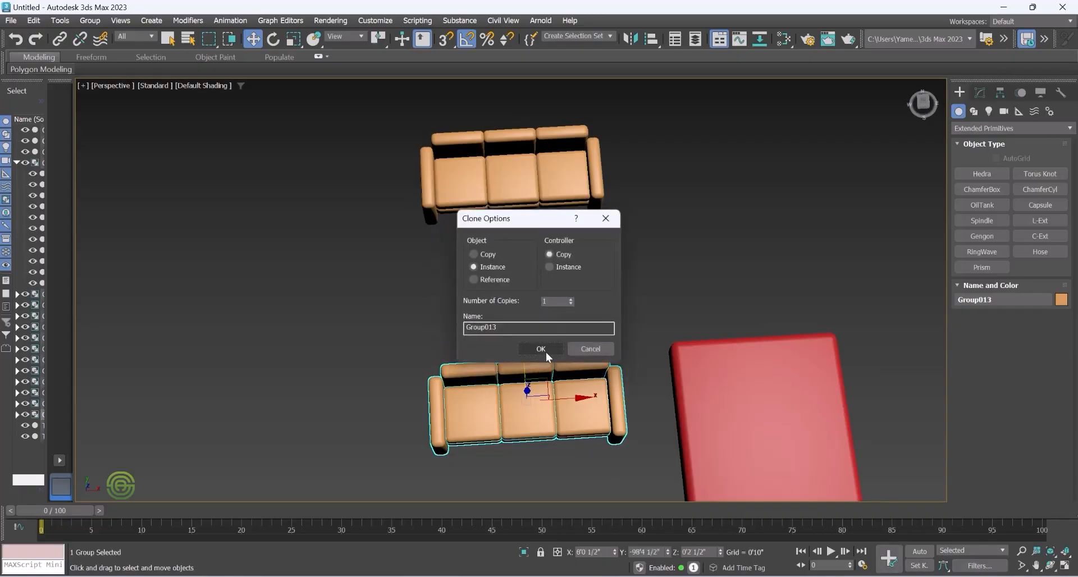
click(541, 349)
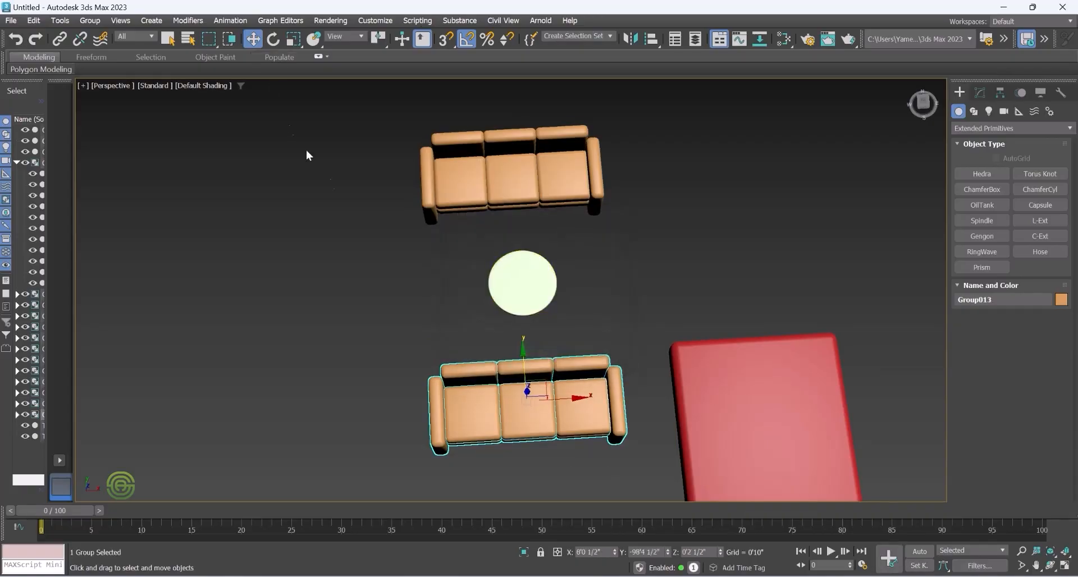
Rotate the copied sofa 180 degrees about the Z axis so it faces the table
key(e)
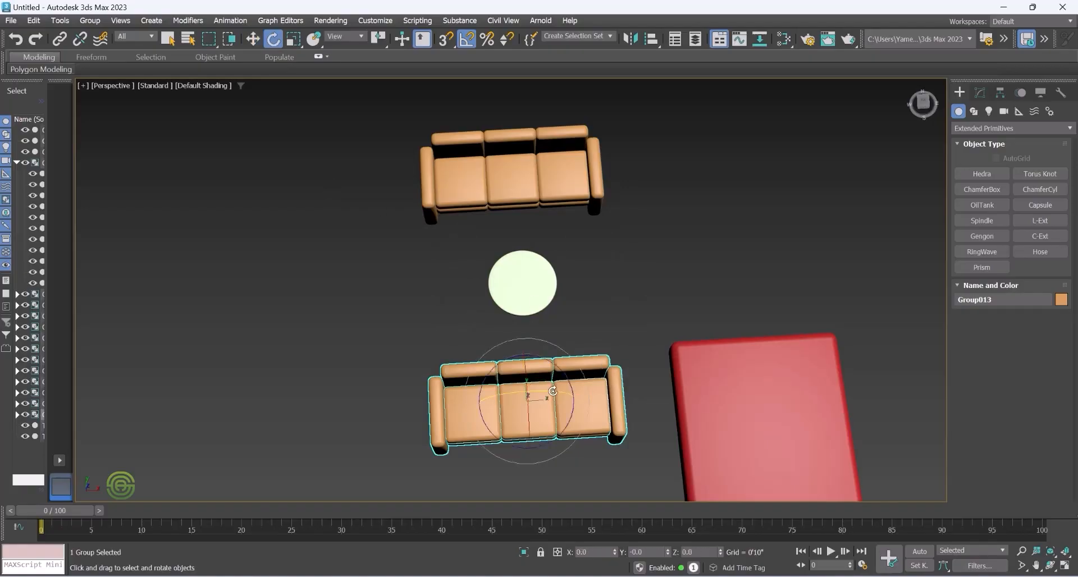
drag(561, 369, 563, 362)
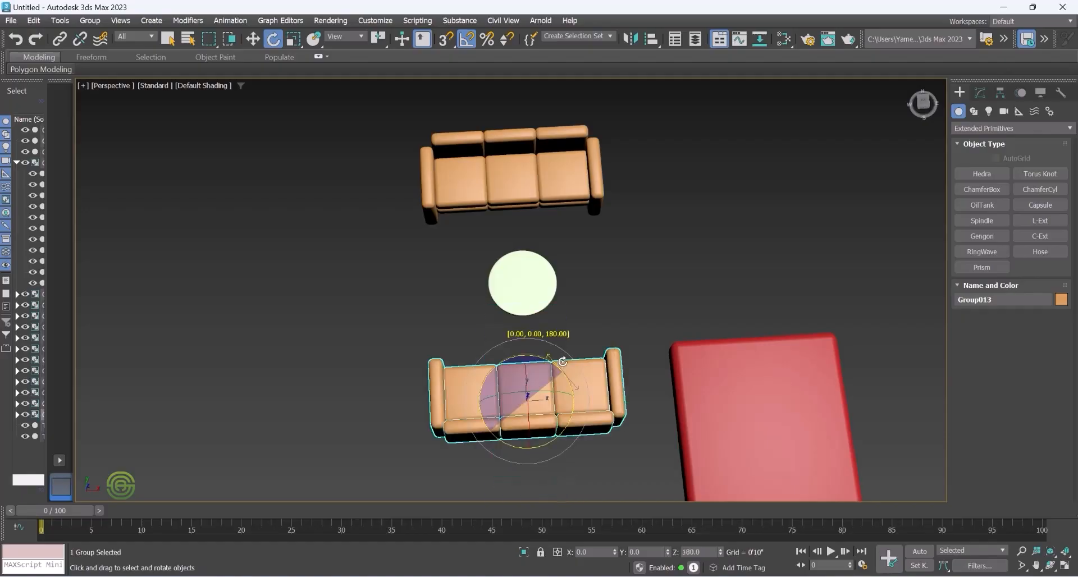
drag(563, 362, 562, 362)
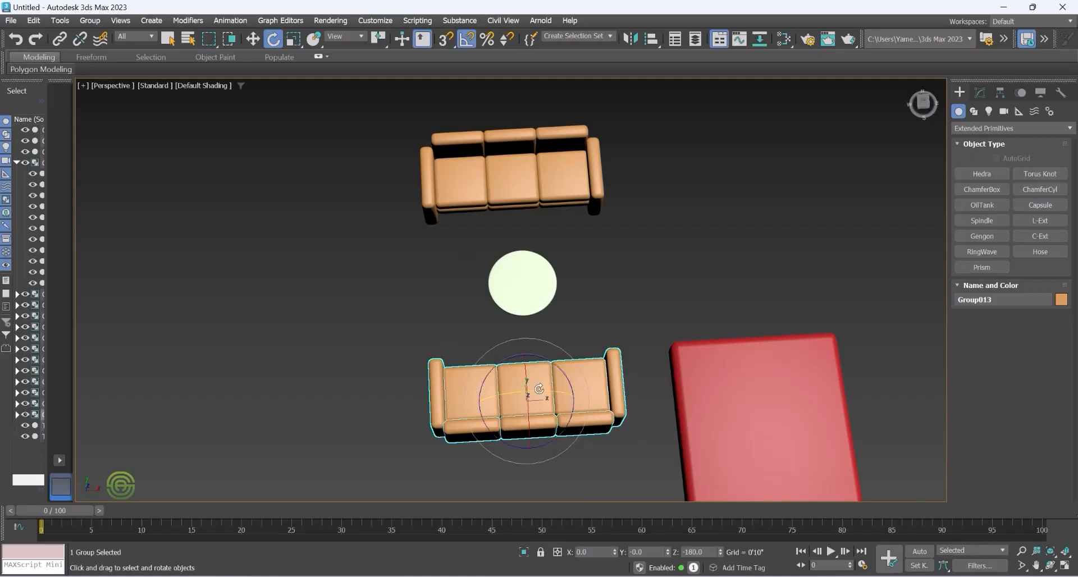
Clear the selection and examine the arrangement of the two sofas and round table from different angles and distances
middle_drag(488, 383, 580, 326)
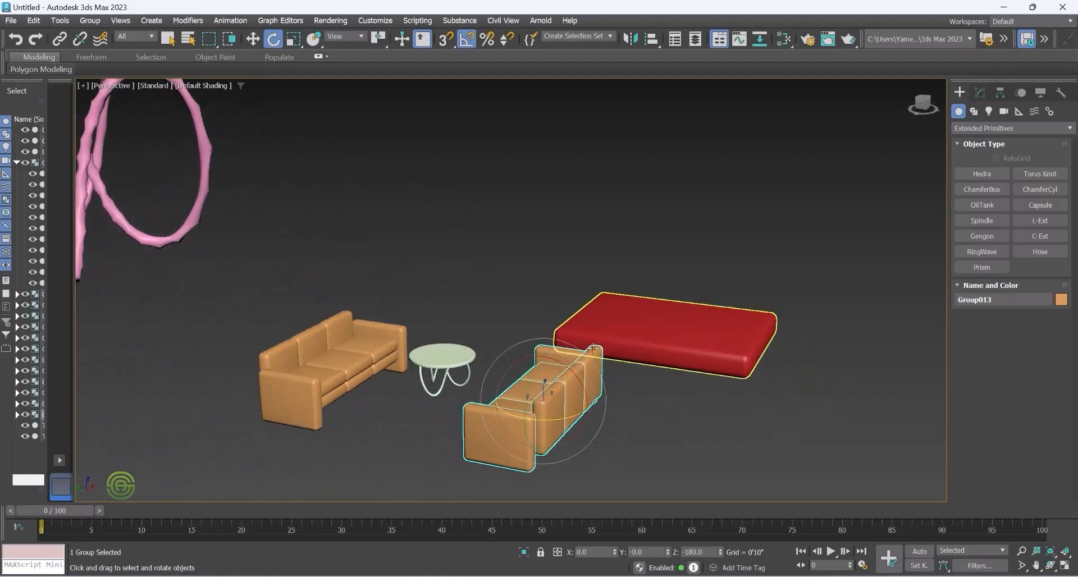
scroll(595, 360, down, 2)
scroll(519, 361, up, 2)
right_click(563, 331)
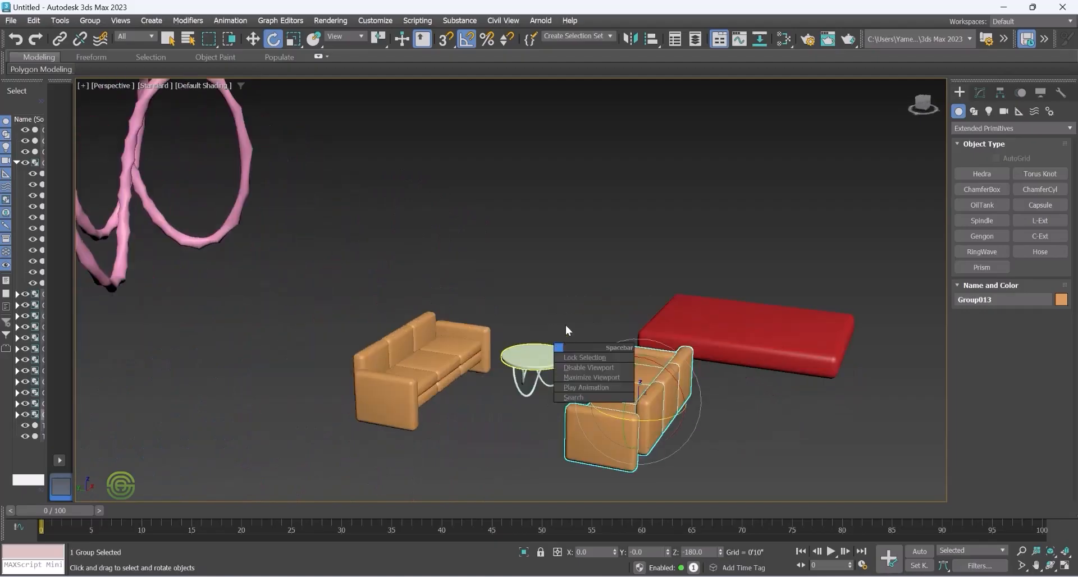
click(556, 318)
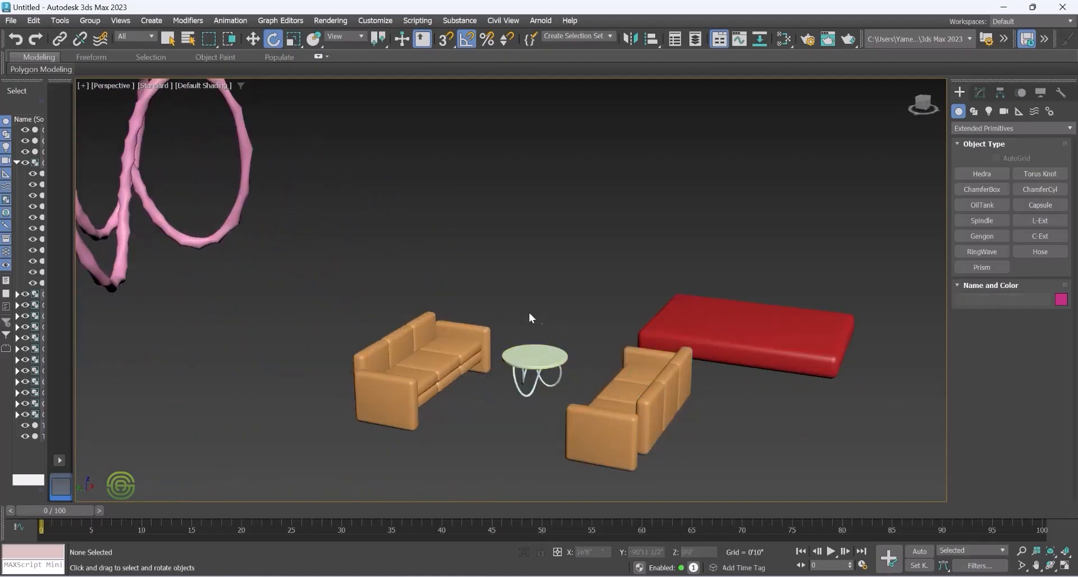
scroll(531, 315, down, 4)
scroll(572, 362, up, 2)
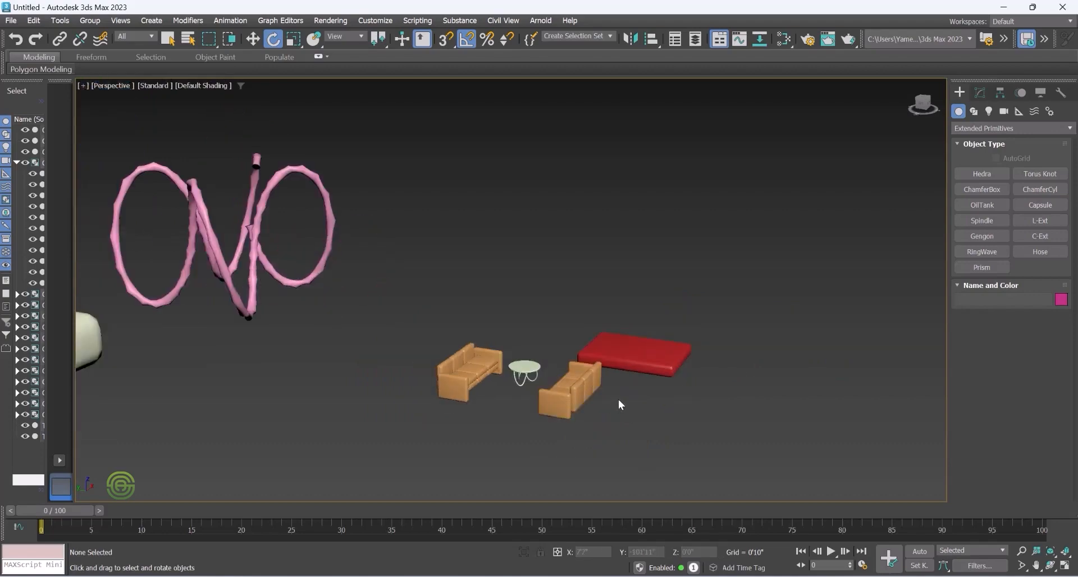
scroll(578, 352, down, 4)
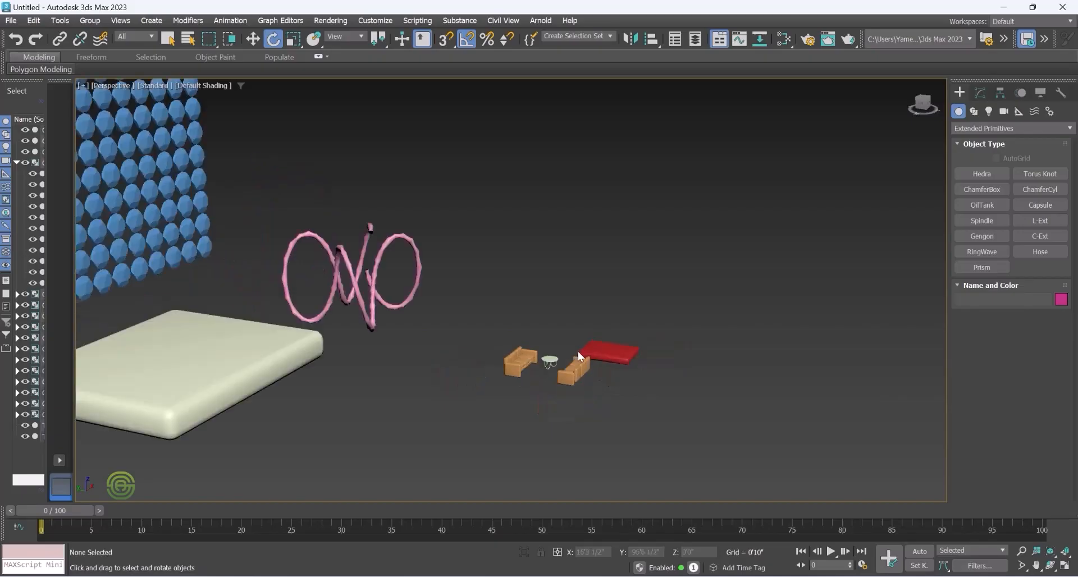
scroll(573, 368, up, 4)
alt+middle_drag(572, 367, 548, 370)
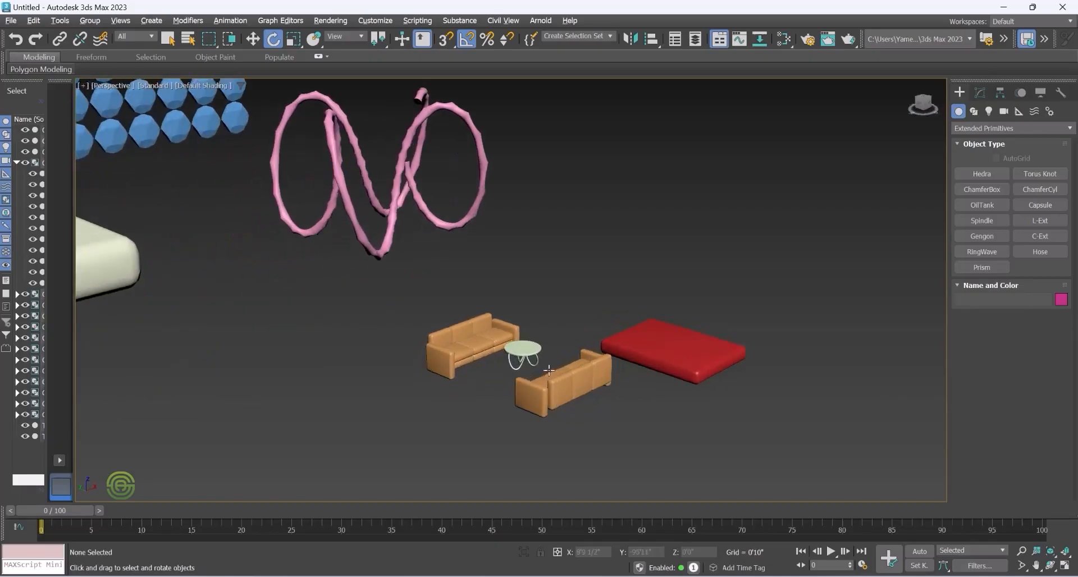
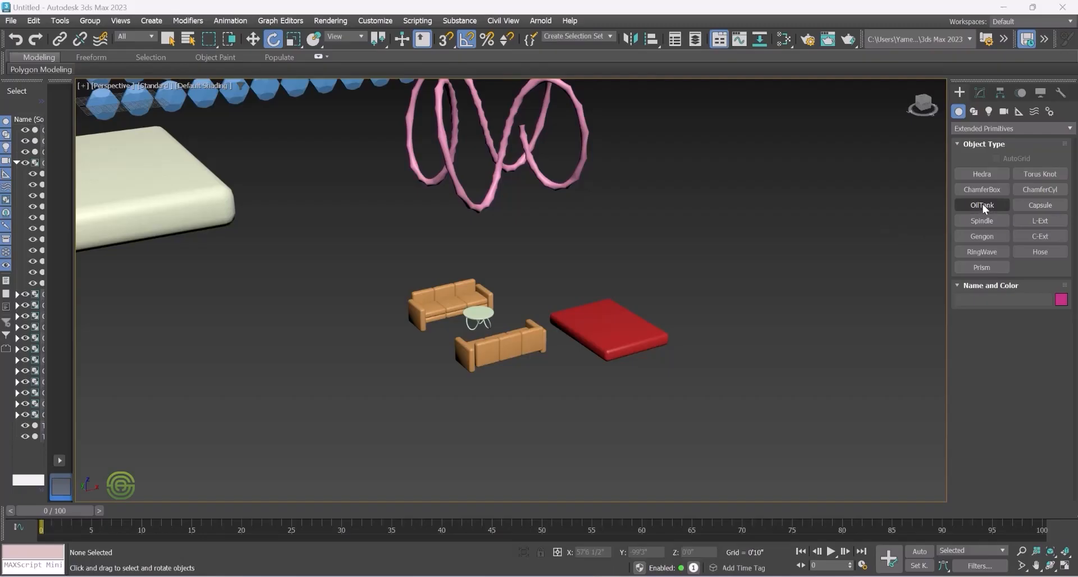
Create an OilTank primitive beside the sofas, about 1'0" in radius, 3'4 1/2" high, with a cap height of about 0'3"
click(983, 204)
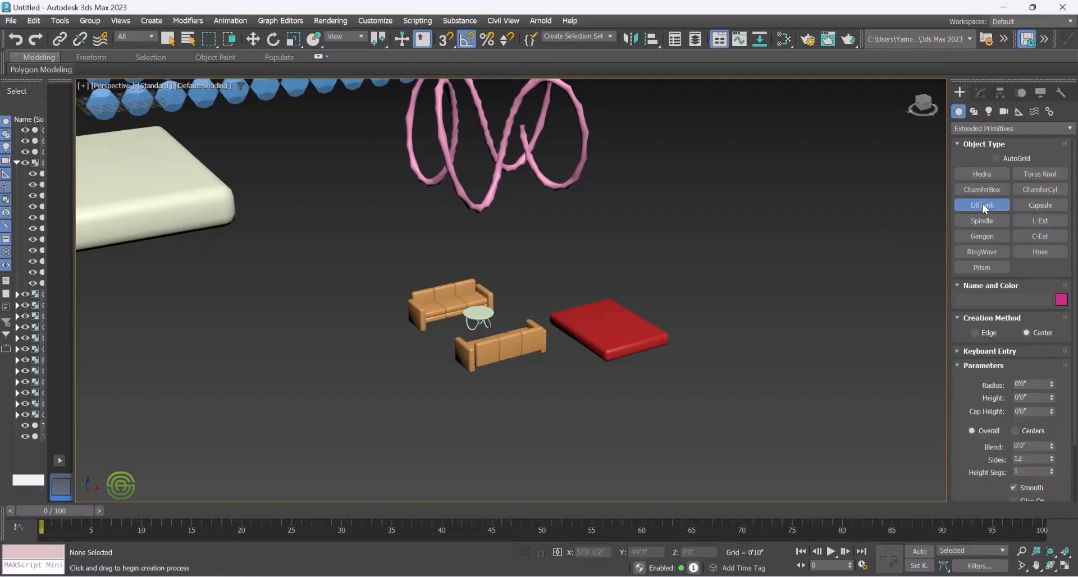
key(e)
alt+middle_drag(400, 365, 435, 301)
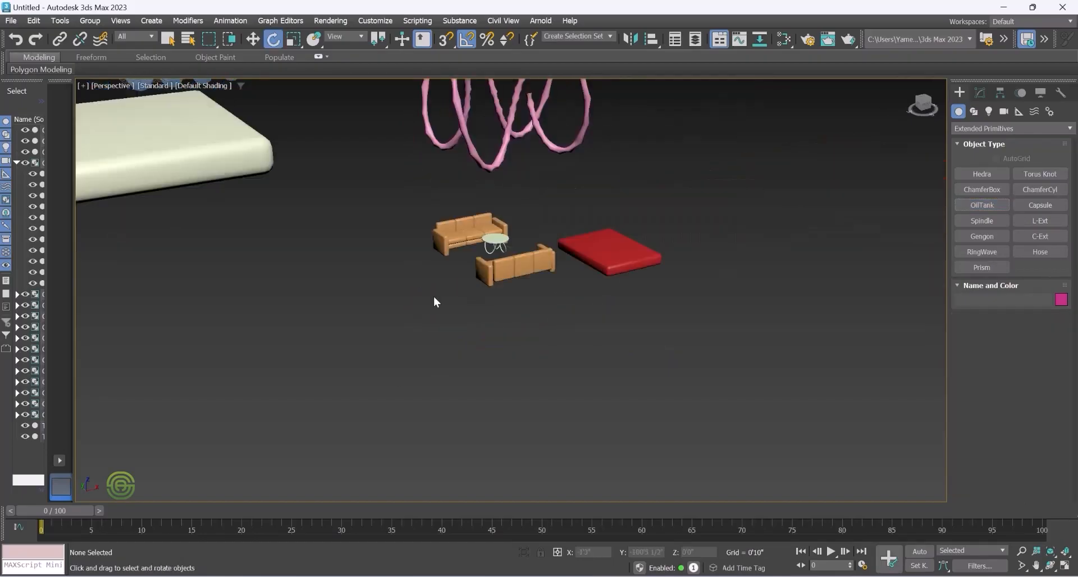
scroll(426, 244, up, 5)
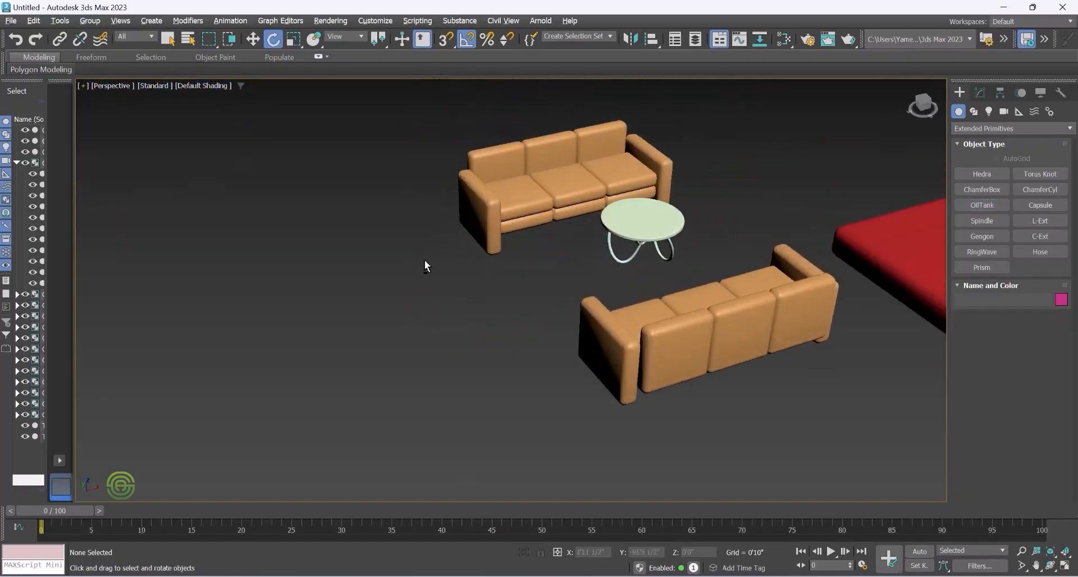
click(977, 206)
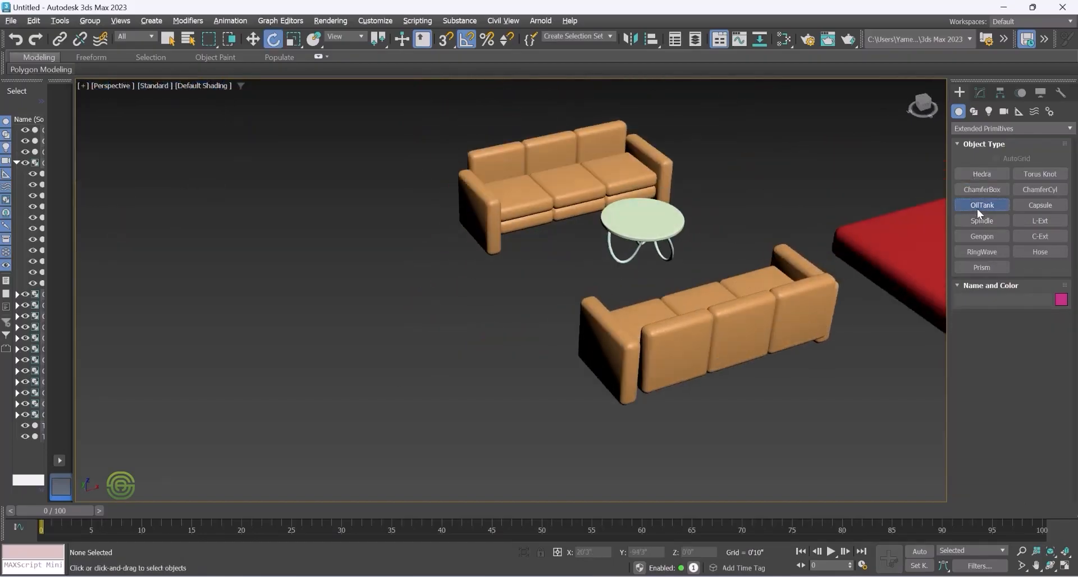
drag(396, 369, 417, 346)
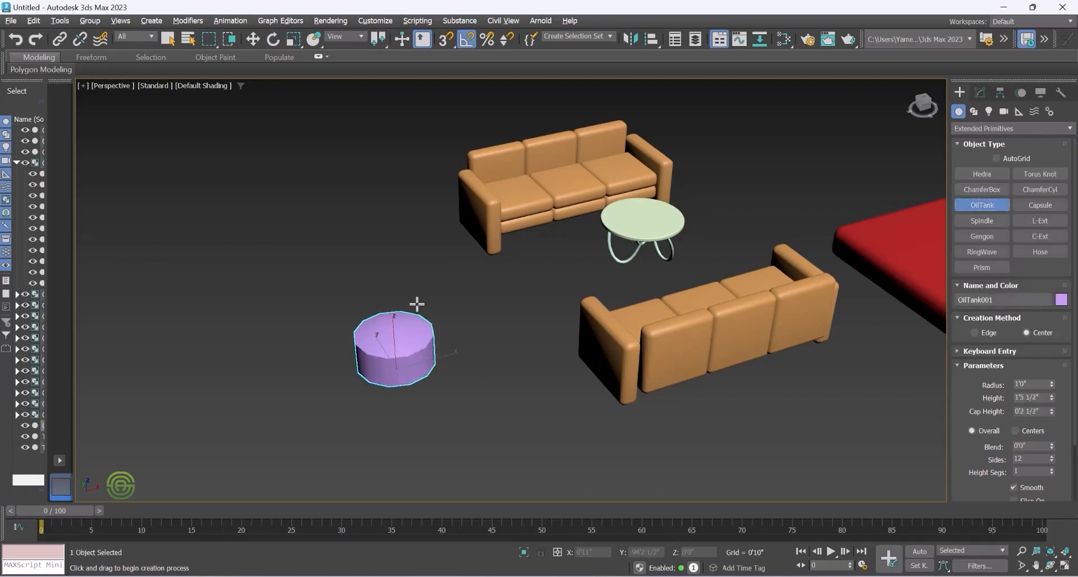
click(411, 238)
click(416, 236)
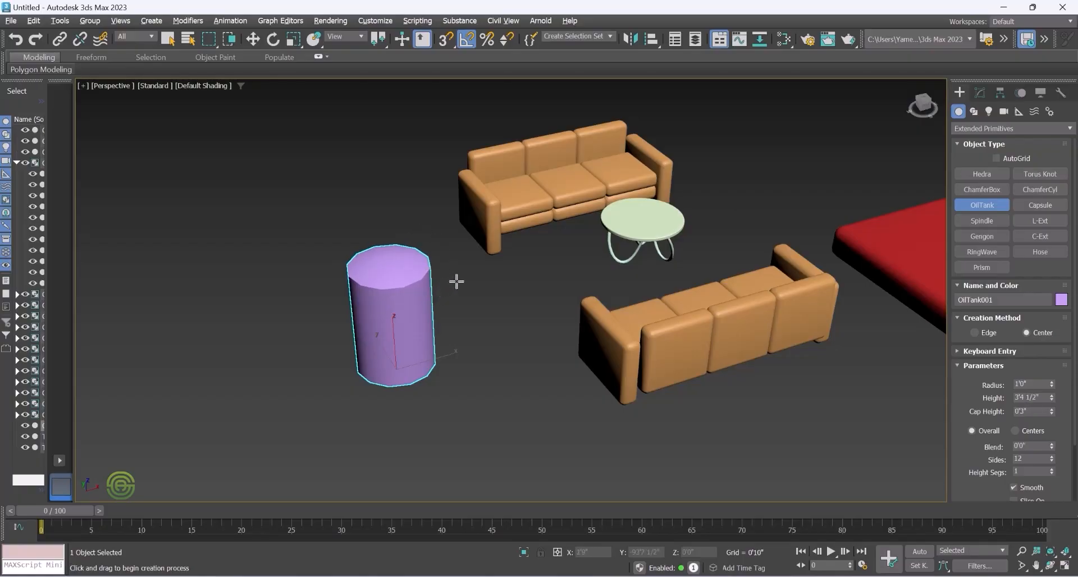
key(e)
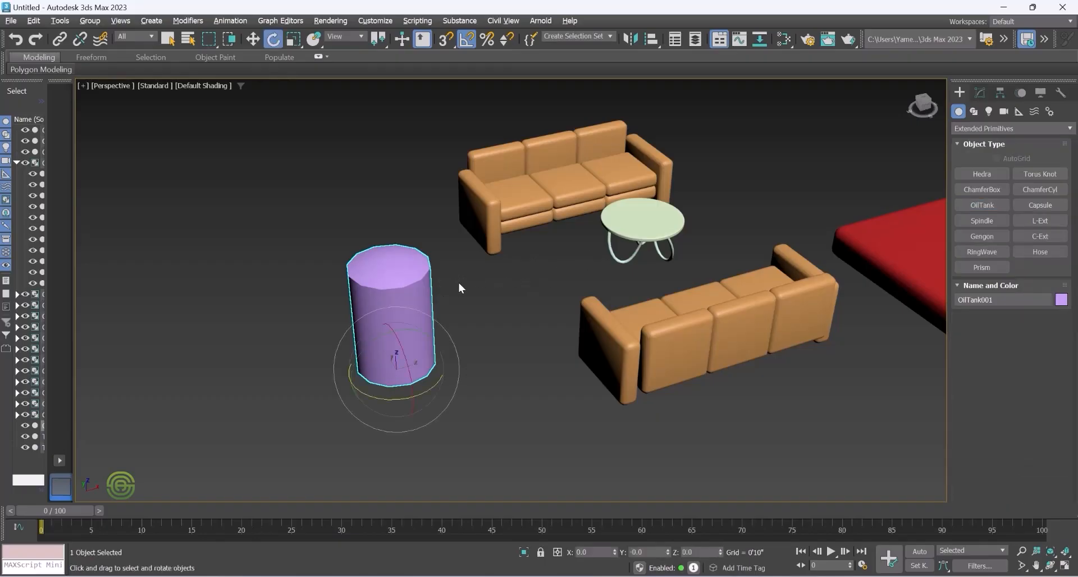
click(253, 39)
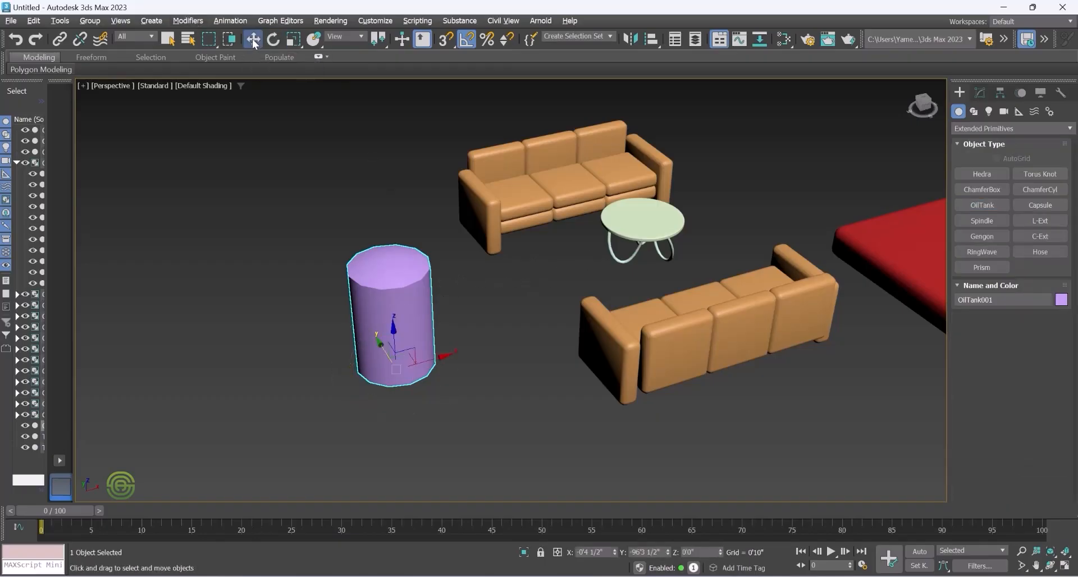
alt+middle_drag(351, 262, 349, 240)
scroll(376, 271, up, 2)
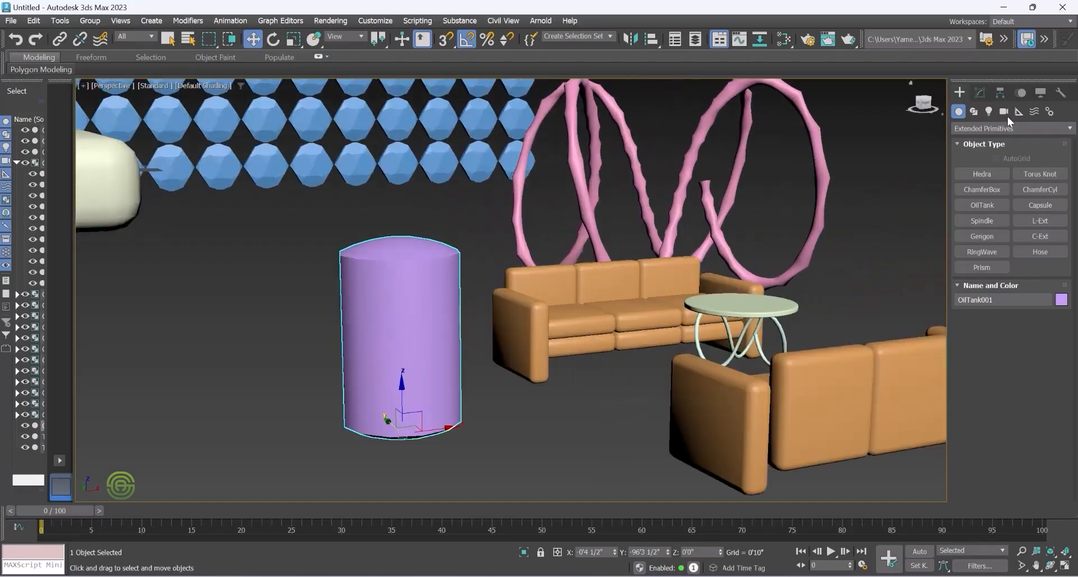
Set the oil tank's height to 3'0", cap height to 0'6" and blend to 0'1"
click(979, 92)
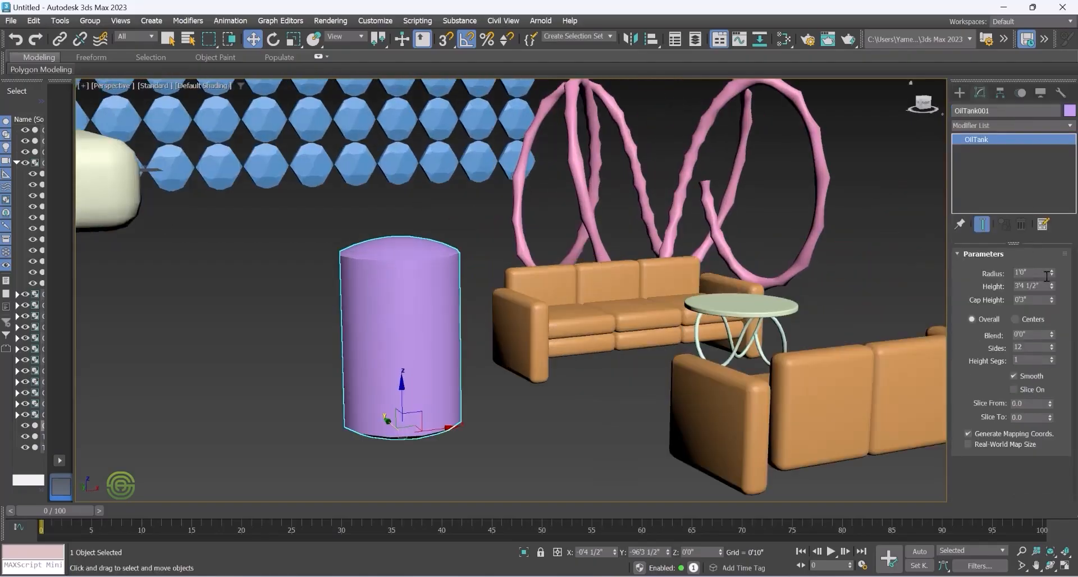
drag(1052, 275, 1053, 289)
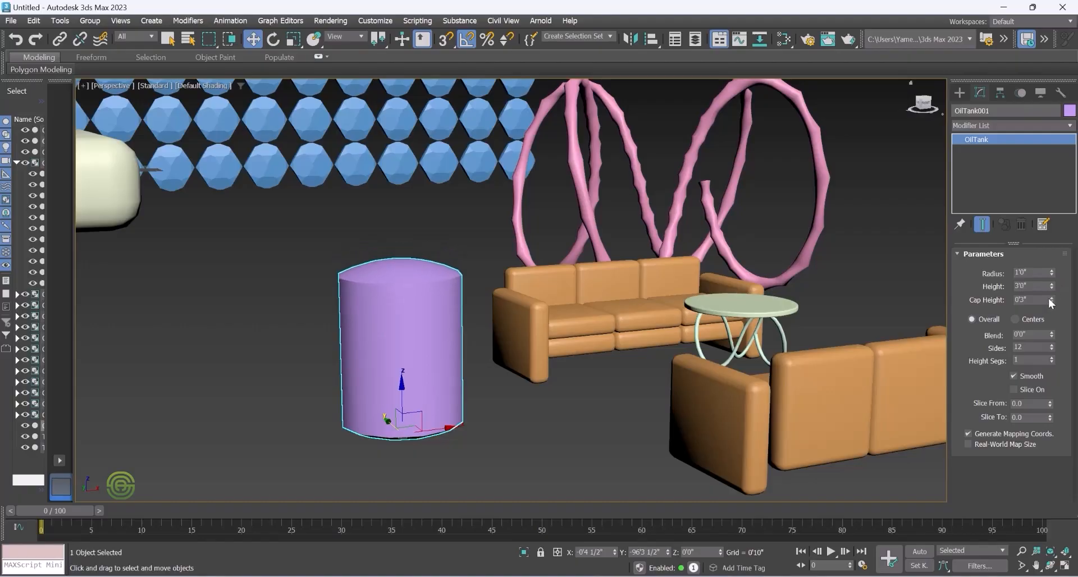
drag(1052, 302, 1071, 161)
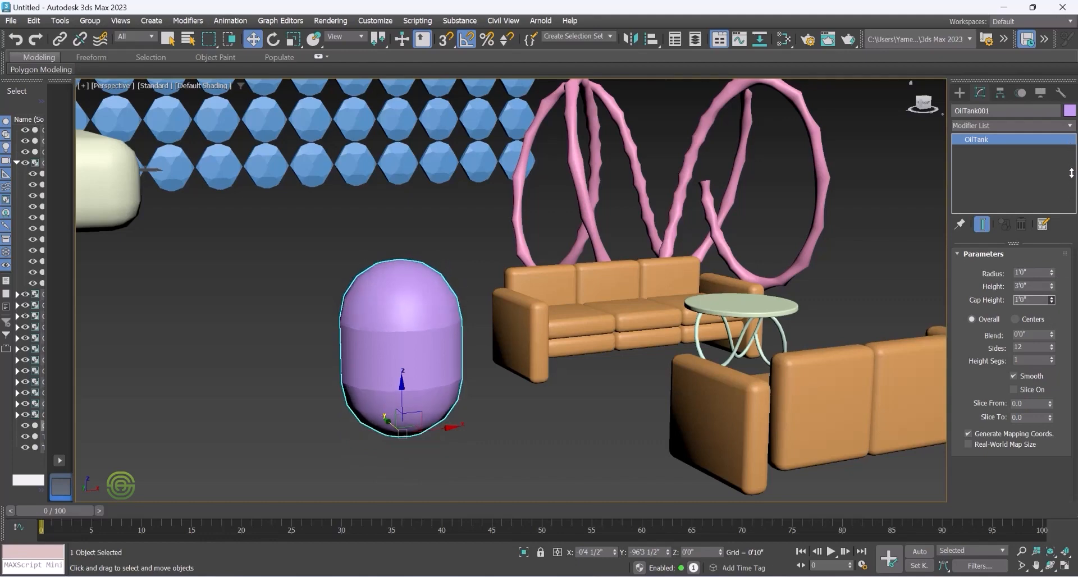
drag(4, 165, 1073, 256)
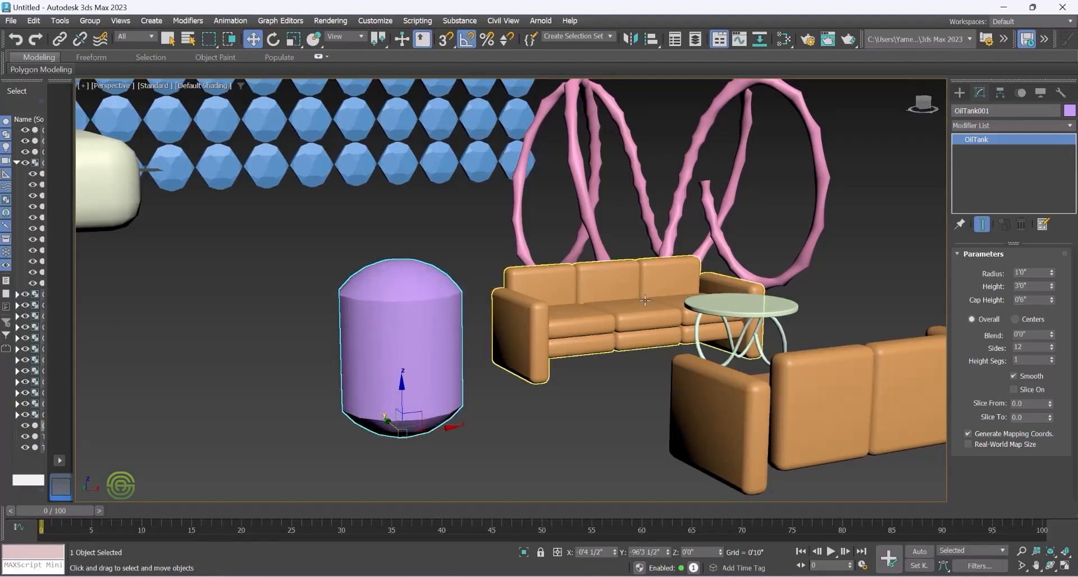
drag(1054, 335, 23, 330)
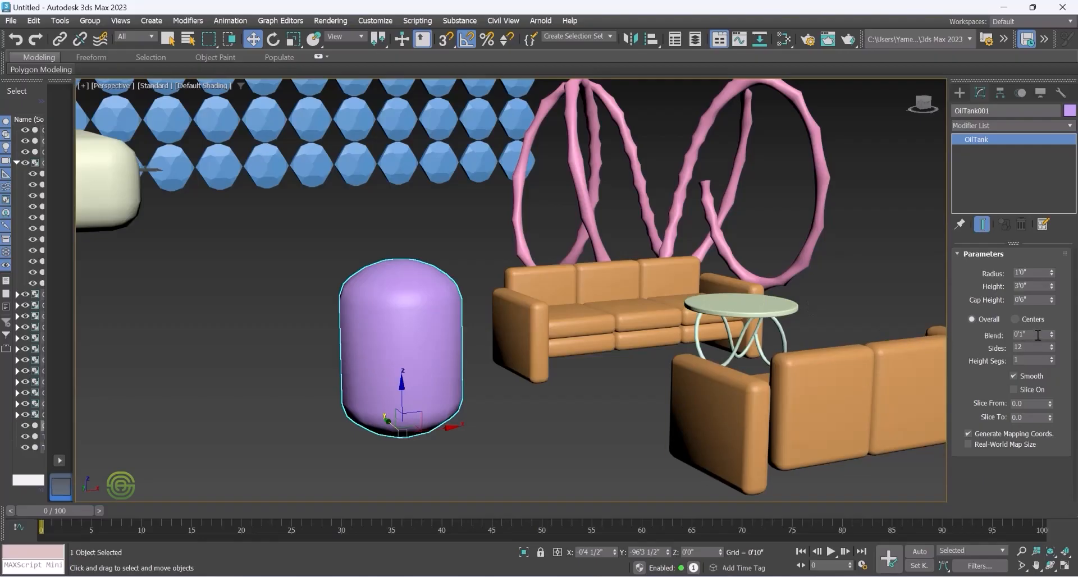
Try the oil tank with 3 and 54 sides, ending at 41 sides with a blend of 0'0 1/2"
drag(1054, 348, 1052, 367)
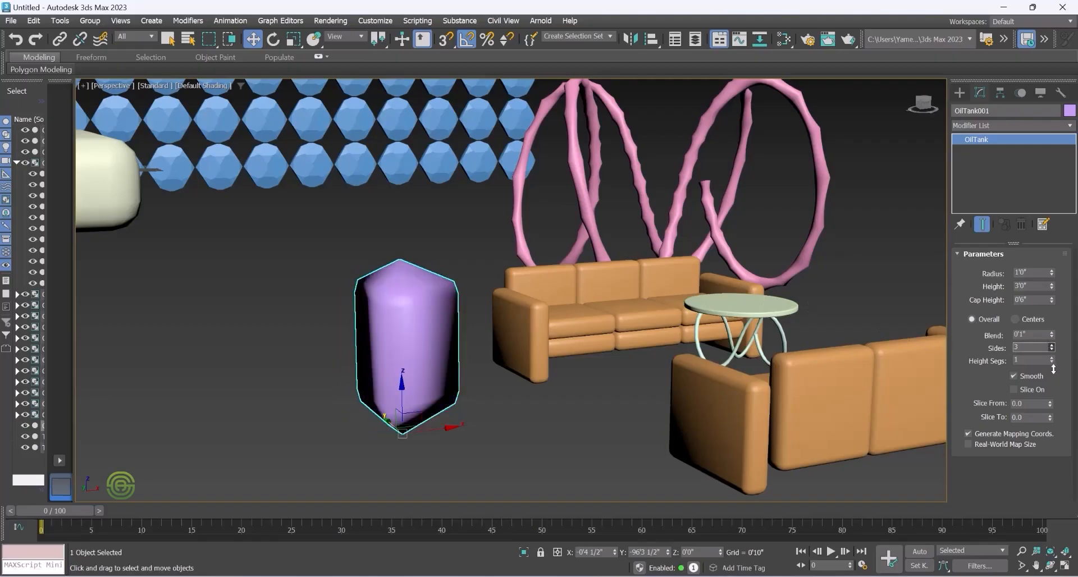
alt+middle_drag(414, 313, 425, 341)
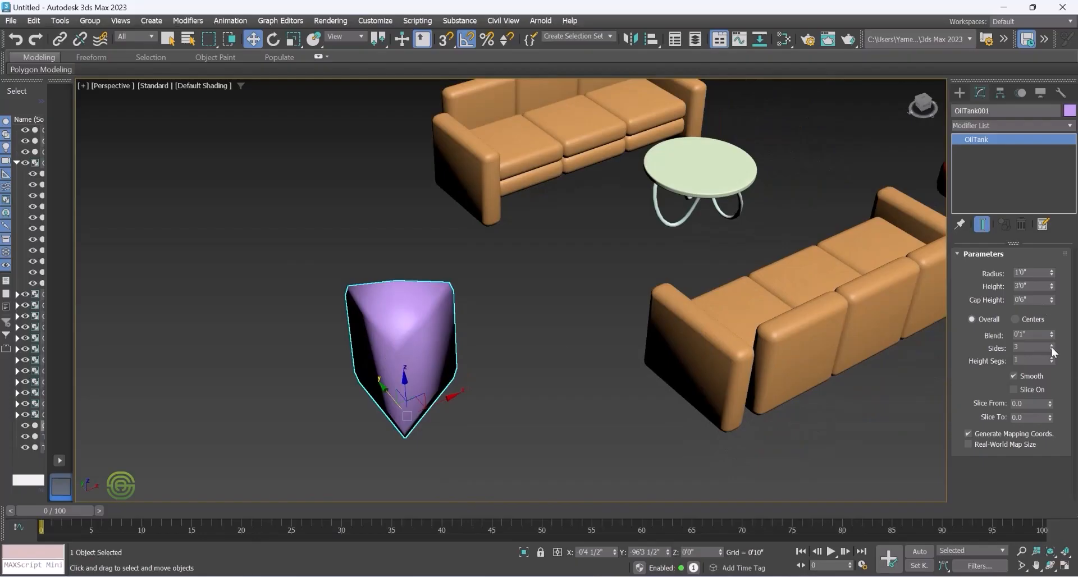
mouse_move(1053, 351)
mouse_down()
mouse_move(1055, 326)
mouse_move(1054, 340)
mouse_up()
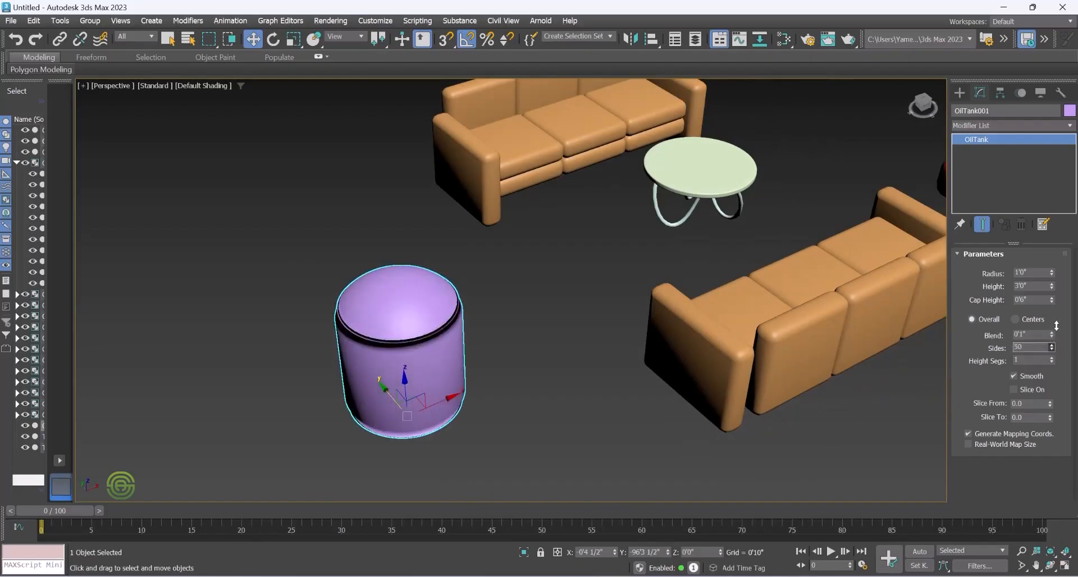
alt+middle_drag(367, 357, 374, 337)
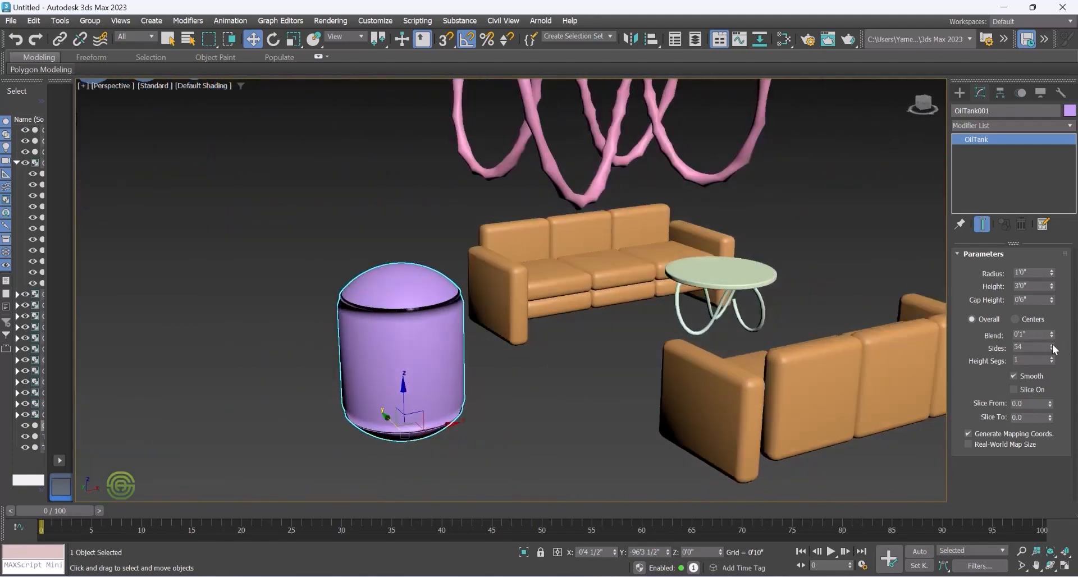
drag(1053, 339, 6, 385)
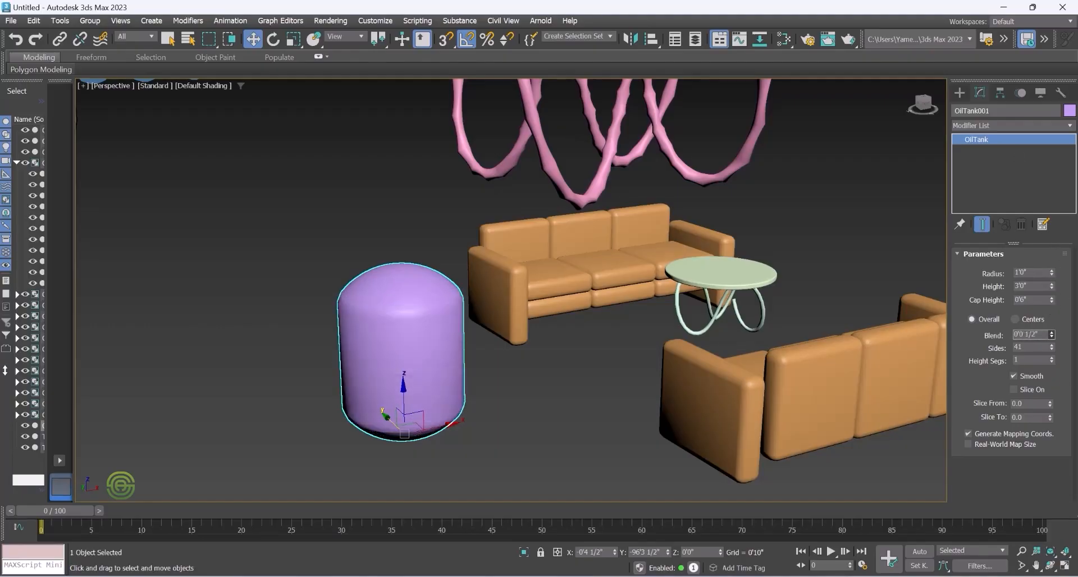
Enlarge the oil tank to a radius of 1'6" and a height of 6'3 1/2"
drag(1052, 273, 1056, 247)
drag(1051, 286, 1061, 250)
scroll(432, 284, down, 3)
middle_drag(432, 284, 427, 352)
Give the oil tank 25 sides and 14 height segments, and compare it with smoothing off and on, leaving smoothing on
mouse_move(1052, 334)
mouse_down()
mouse_move(1063, 329)
mouse_move(1052, 359)
mouse_move(1054, 325)
mouse_move(1055, 358)
mouse_move(1051, 349)
mouse_up()
click(1013, 376)
click(1013, 376)
click(1013, 375)
click(1013, 376)
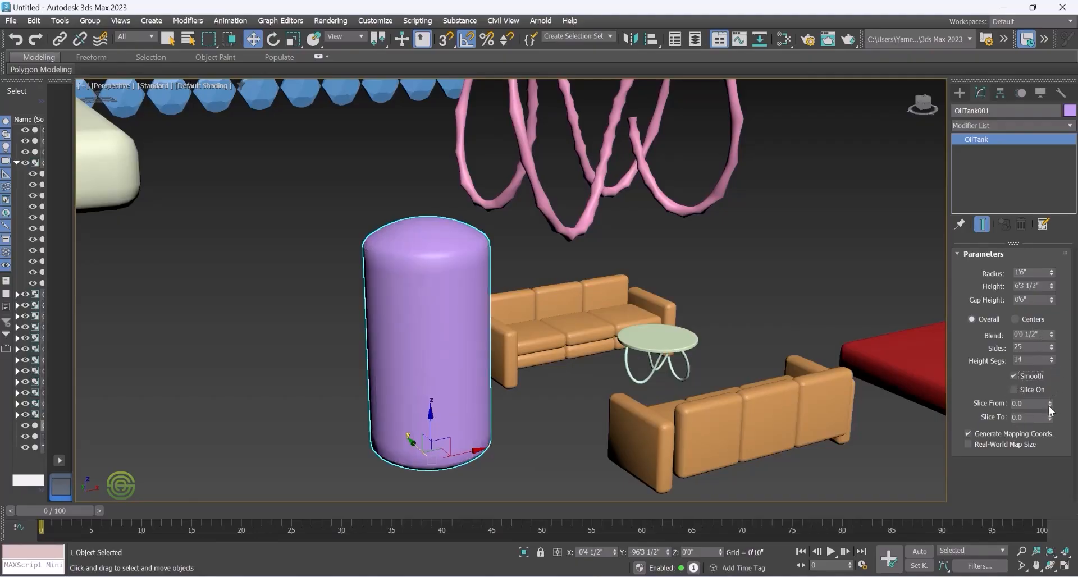
Try slicing the oil tank from -180.5 to -131.0 degrees, and turn slicing off again
click(1014, 390)
mouse_move(1052, 403)
mouse_down()
mouse_move(1053, 388)
mouse_move(1053, 407)
mouse_up()
alt+middle_drag(417, 323, 407, 354)
drag(1052, 404, 939, 551)
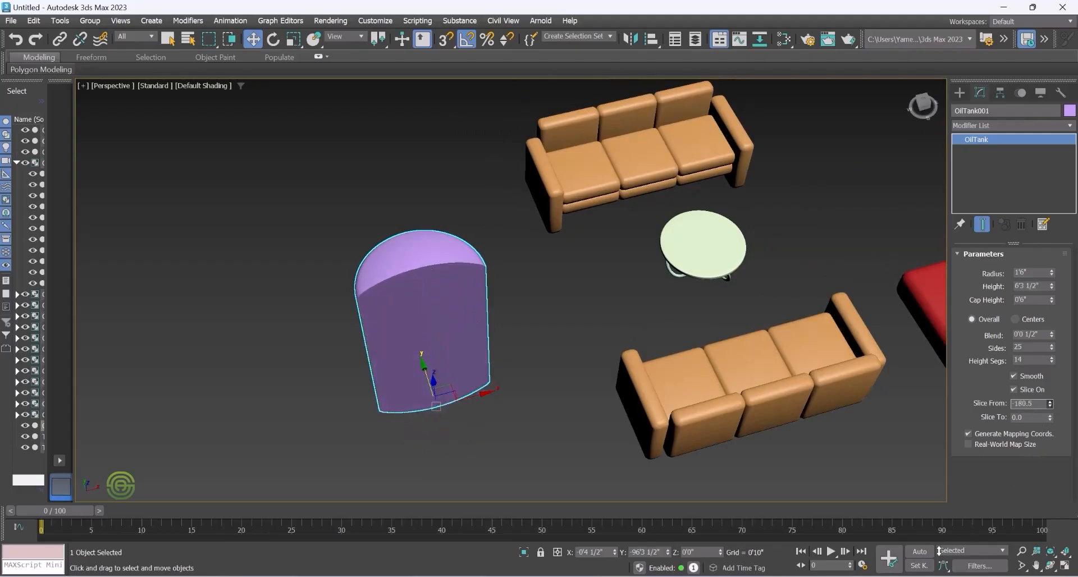
alt+middle_drag(474, 383, 394, 321)
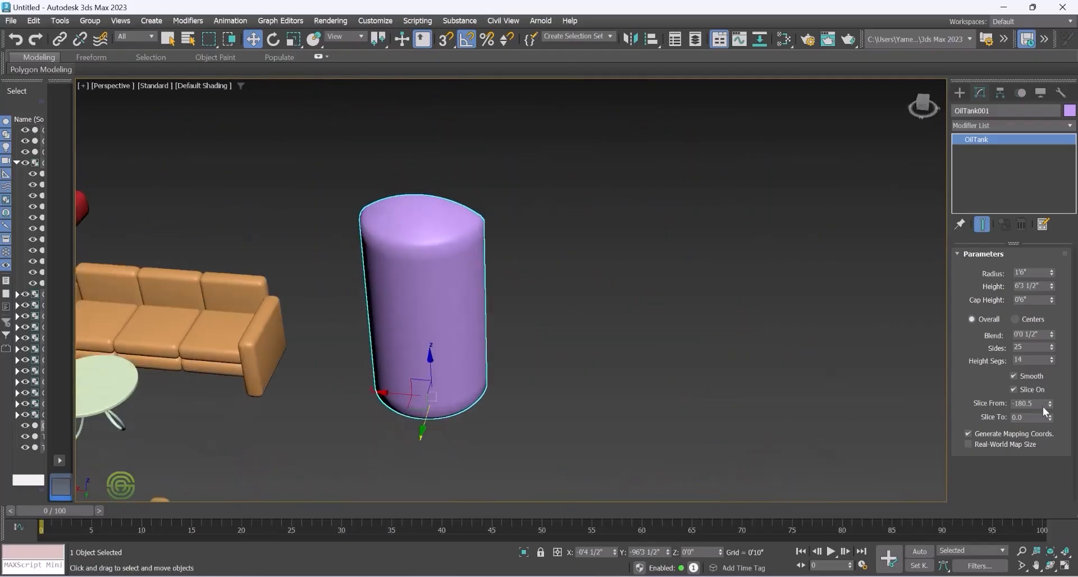
drag(1049, 419, 1022, 529)
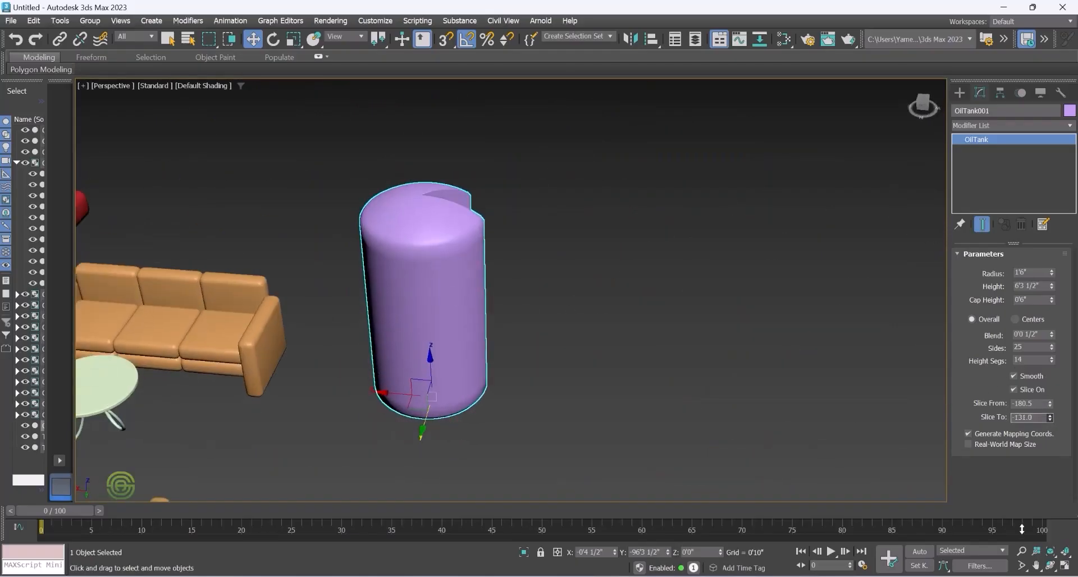
click(1014, 390)
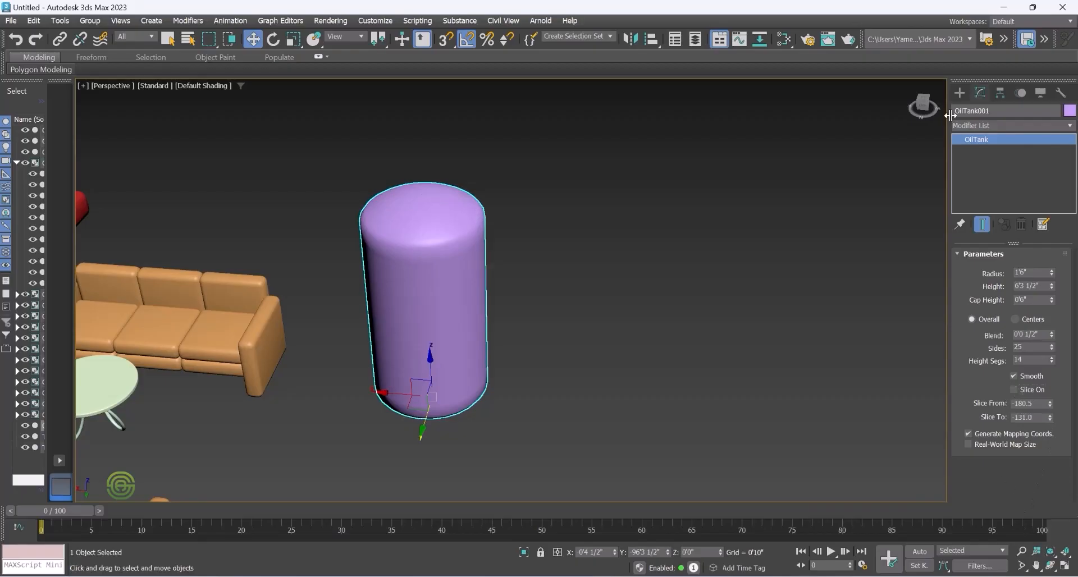
Create a Capsule primitive beside the oil tank, about 0'10" in radius and 7'8" high
click(959, 93)
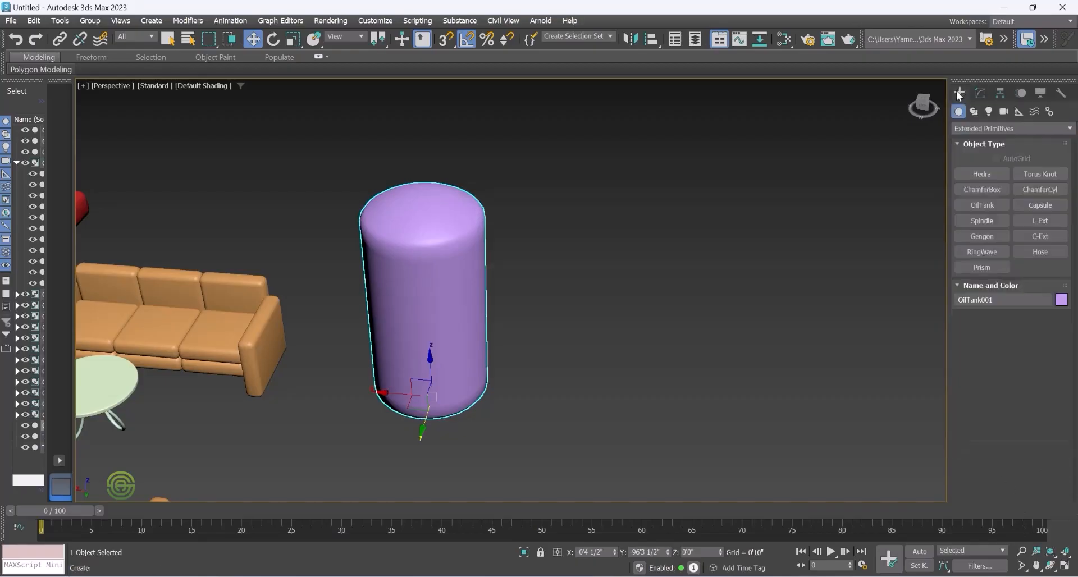
click(1036, 206)
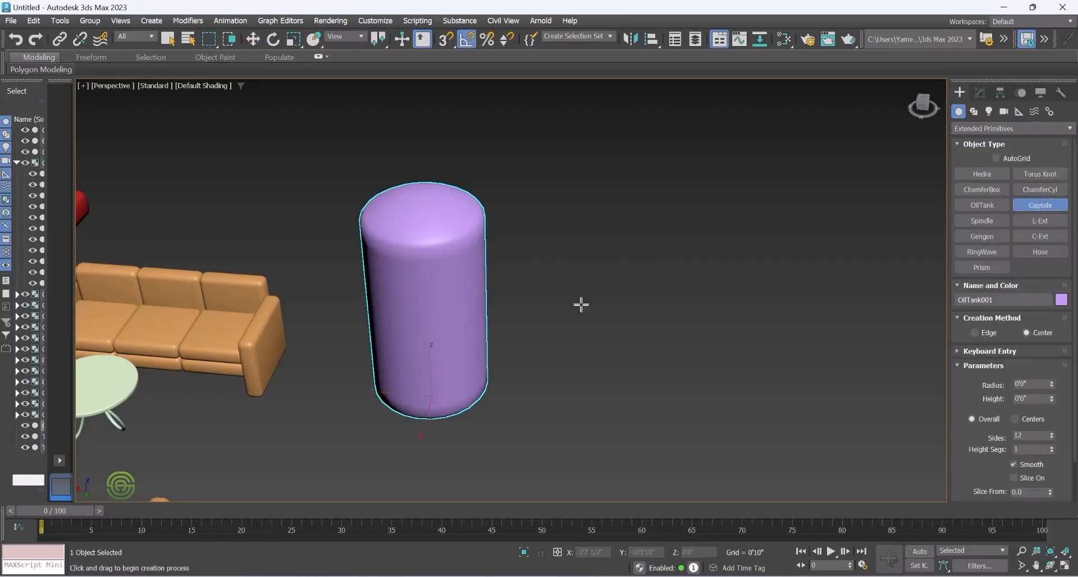
drag(587, 332, 607, 315)
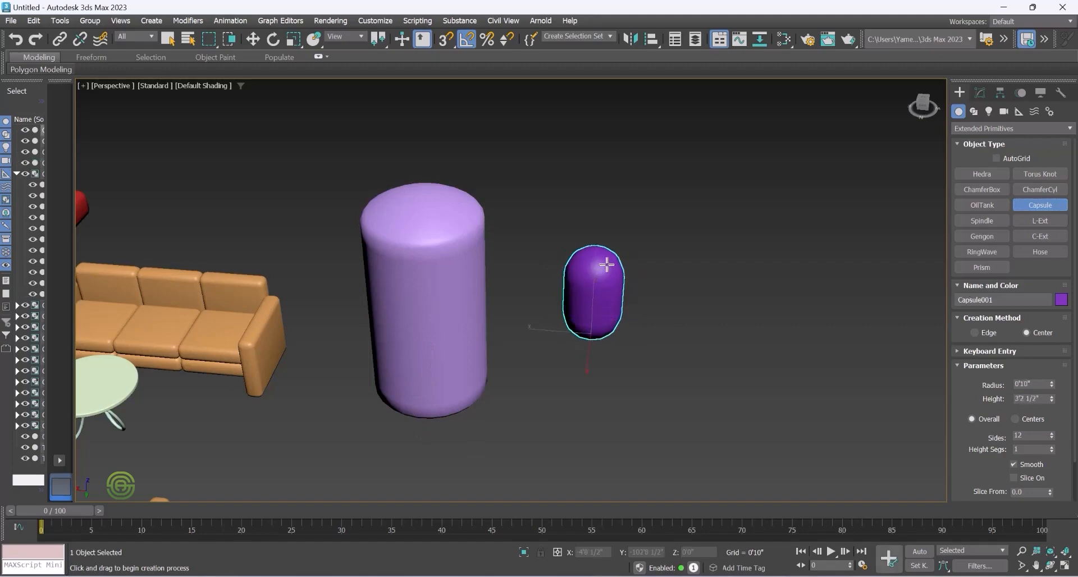
click(636, 121)
alt+middle_drag(619, 175, 585, 164)
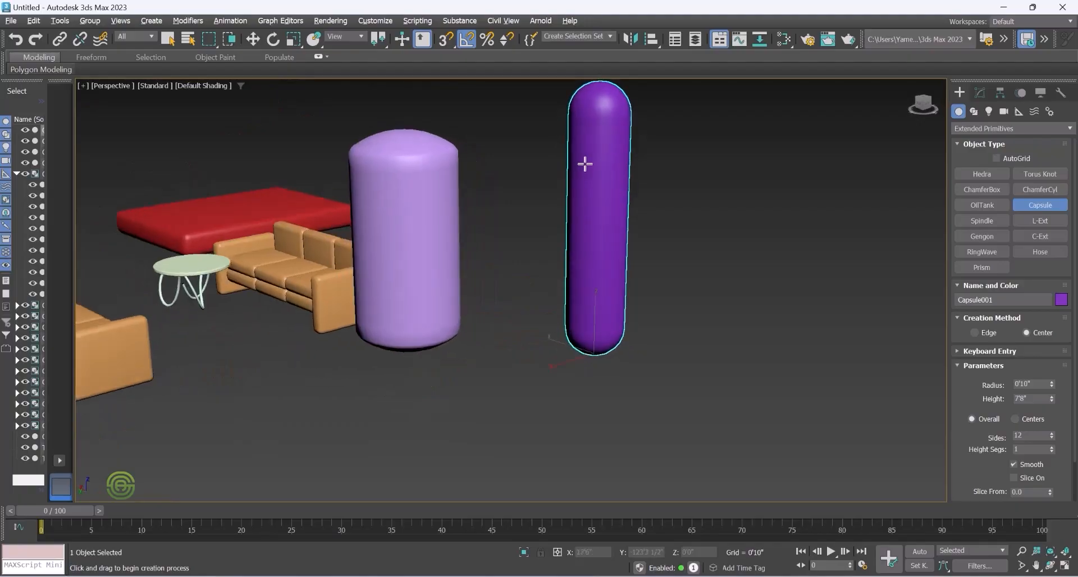
scroll(608, 288, down, 3)
alt+middle_drag(596, 235, 629, 232)
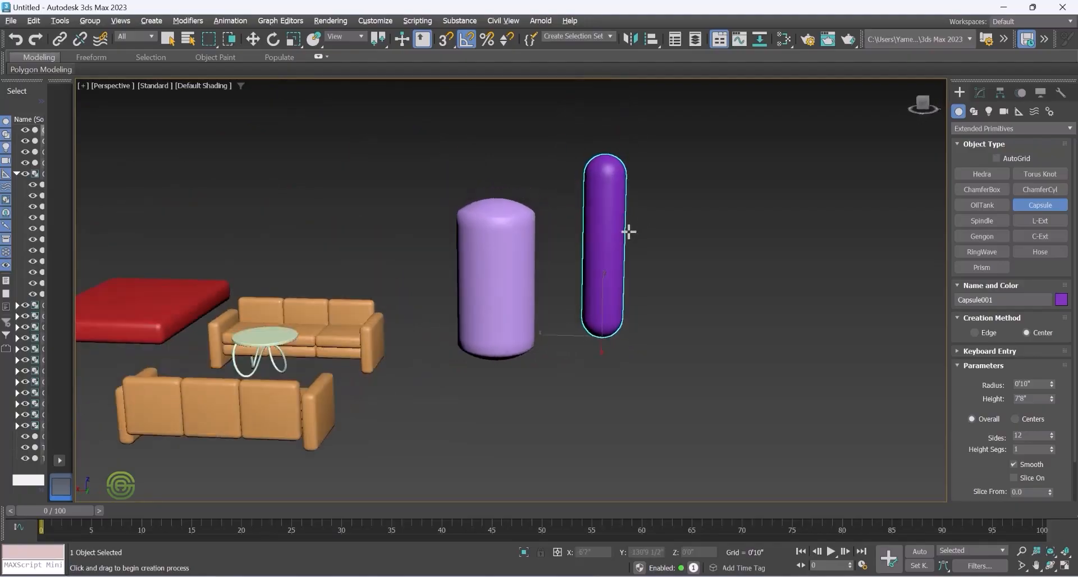
scroll(626, 211, up, 2)
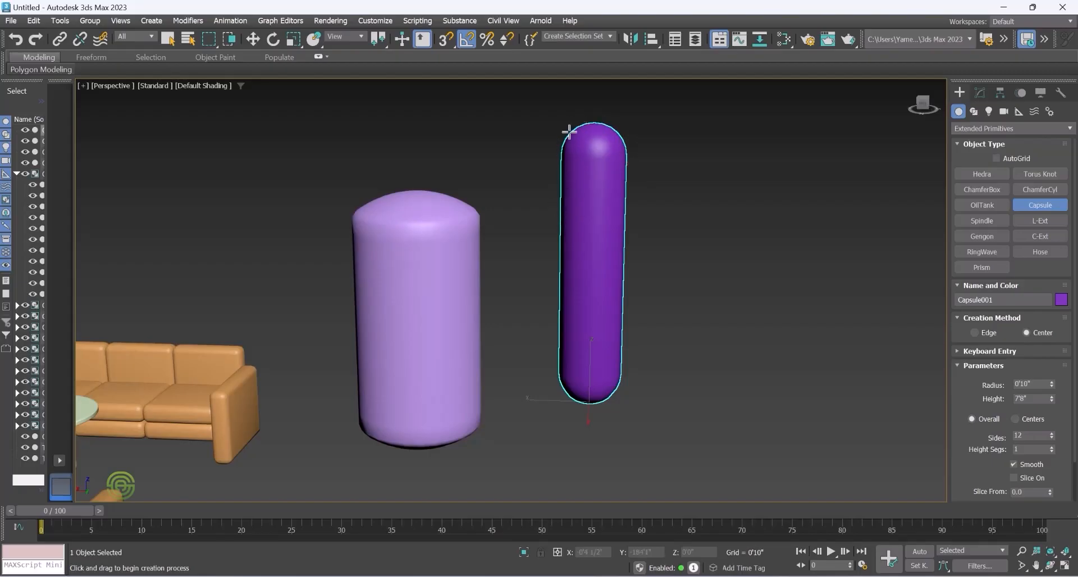
alt+middle_drag(606, 187, 583, 200)
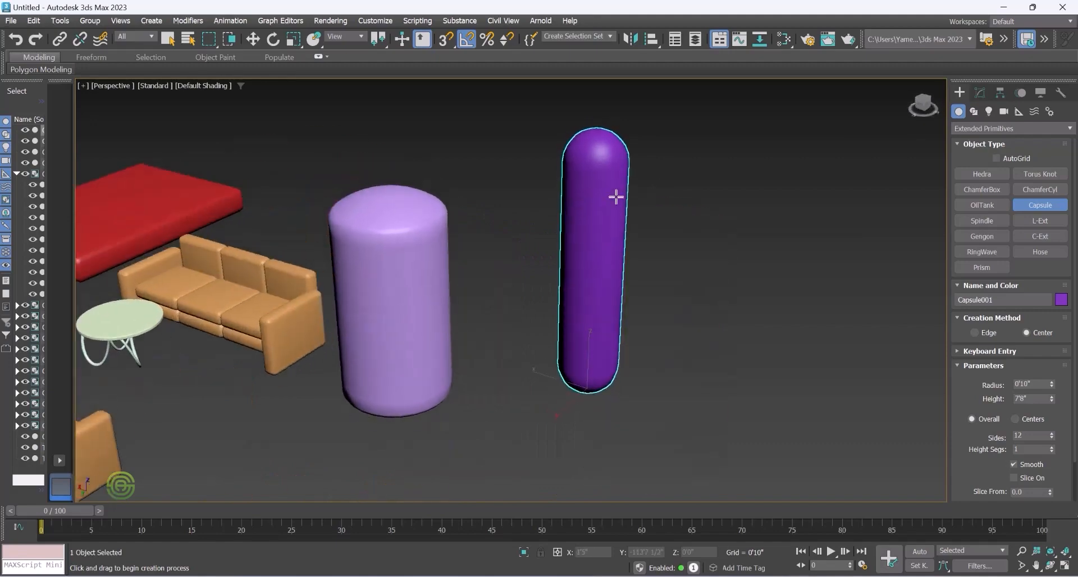
right_click(602, 193)
key(w)
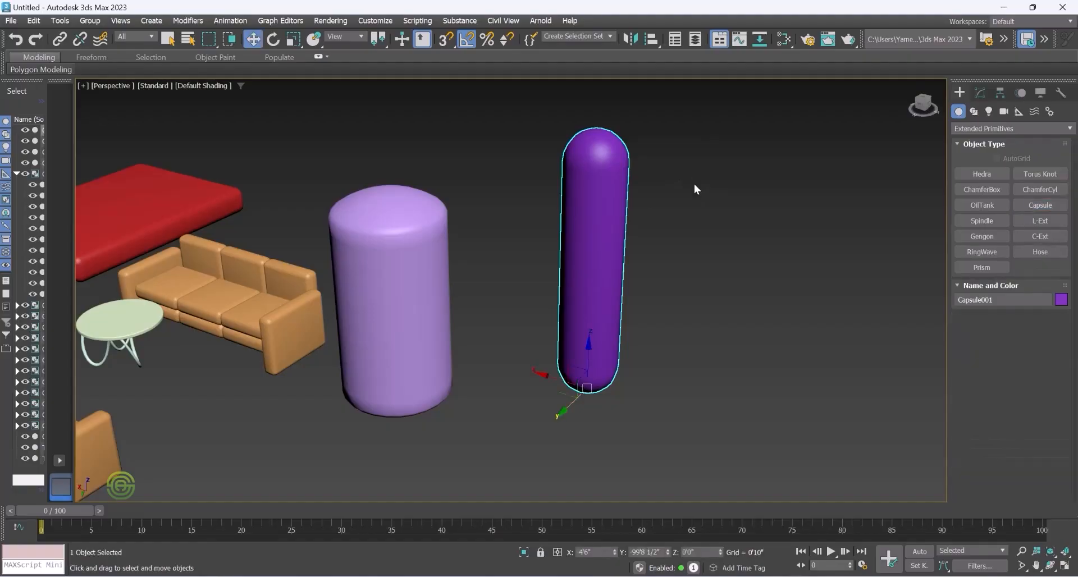
Clone the capsule along Y as one instance directly beside the original
alt+middle_drag(600, 203, 565, 385)
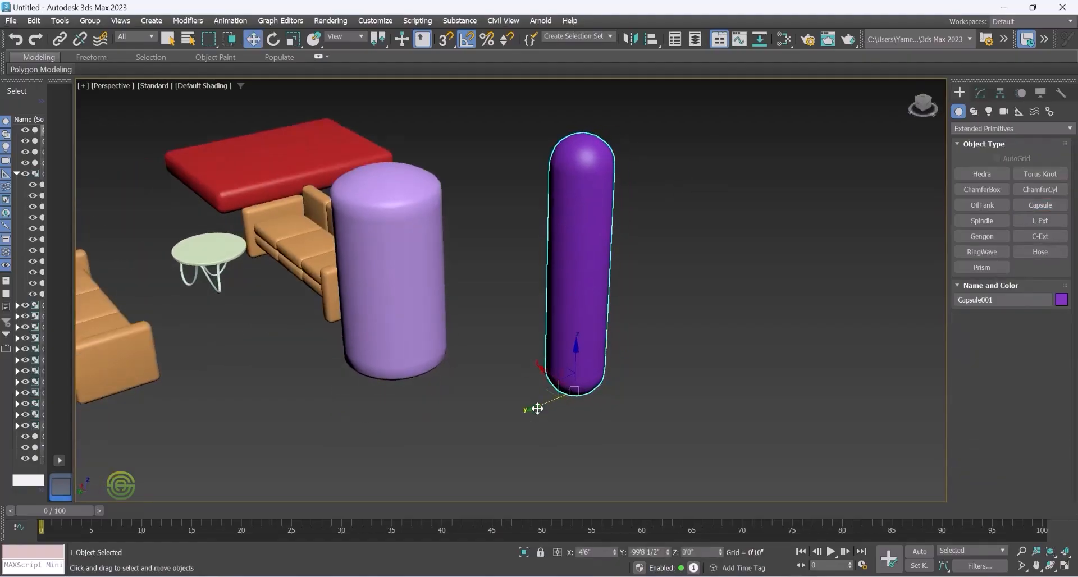
drag(537, 408, 593, 385)
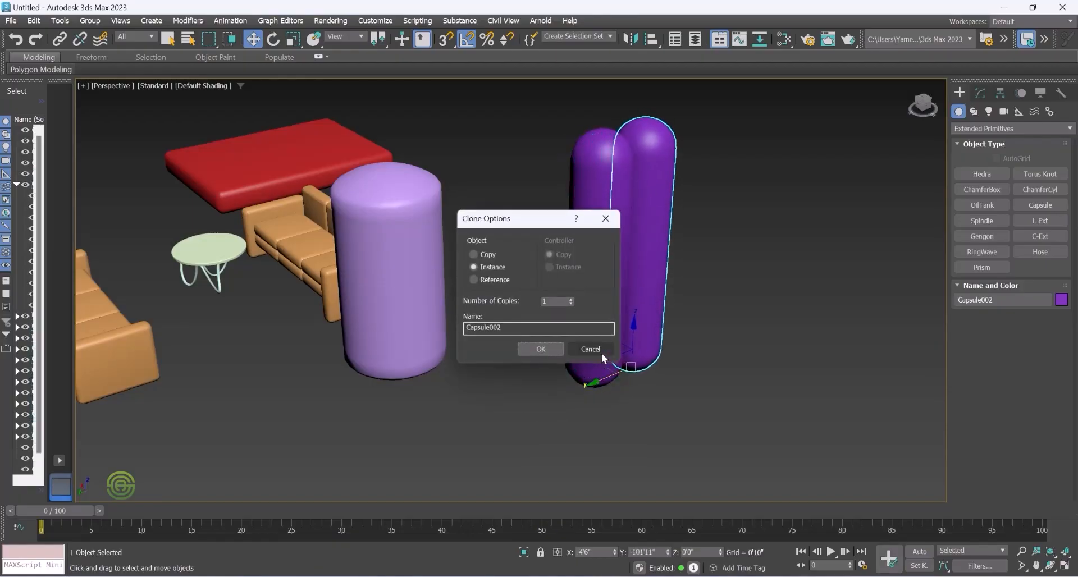
click(541, 348)
Clone the second capsule along Y by the same spacing as 15 instances to form a long row
mouse_move(573, 320)
alt+middle_down()
mouse_move(590, 300)
mouse_move(554, 299)
mouse_move(578, 306)
alt+middle_up()
scroll(571, 348, up, 5)
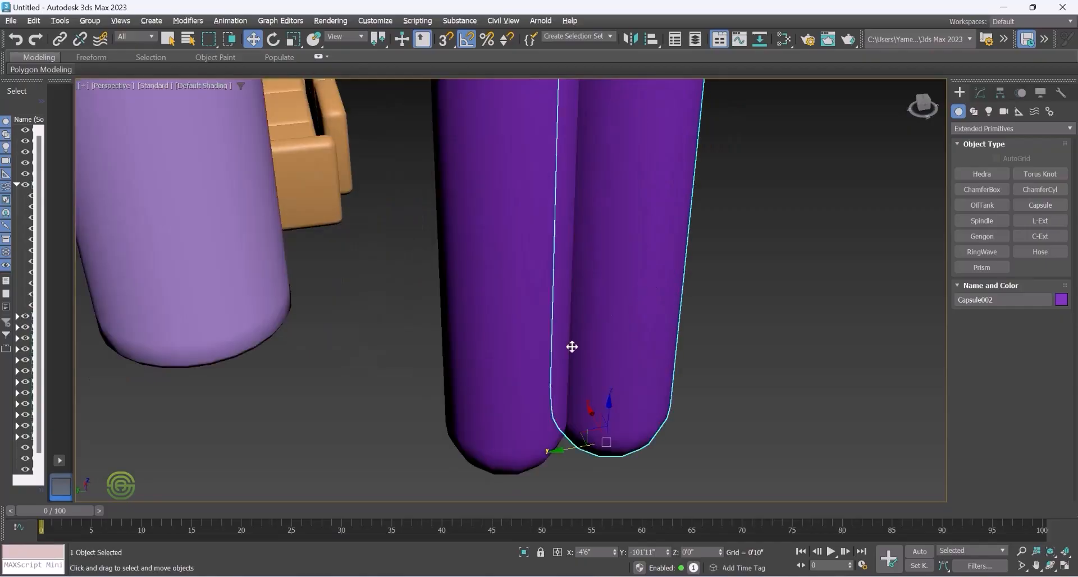
scroll(570, 348, down, 6)
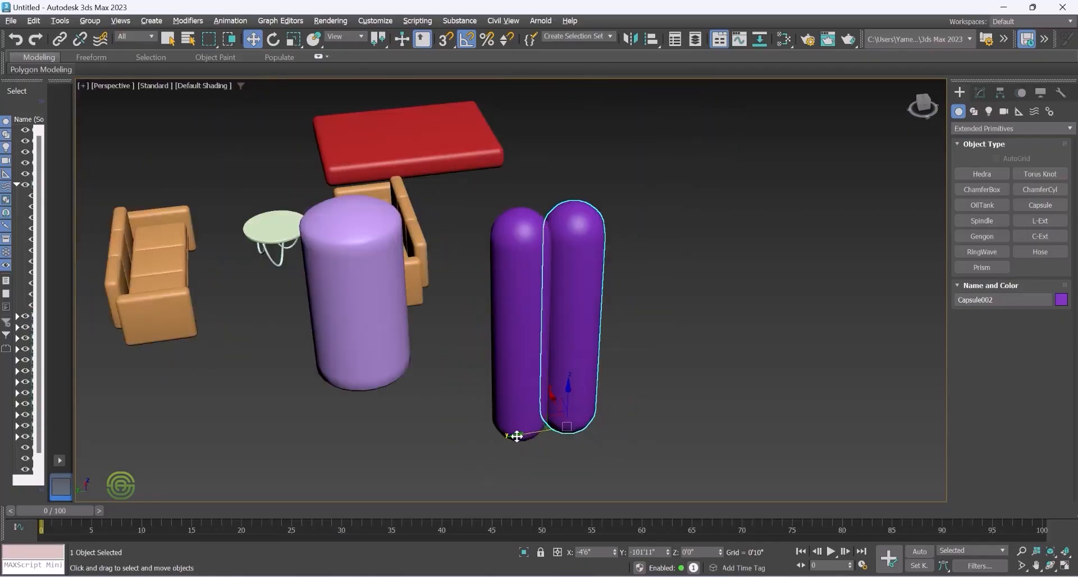
shift+drag(517, 436, 565, 430)
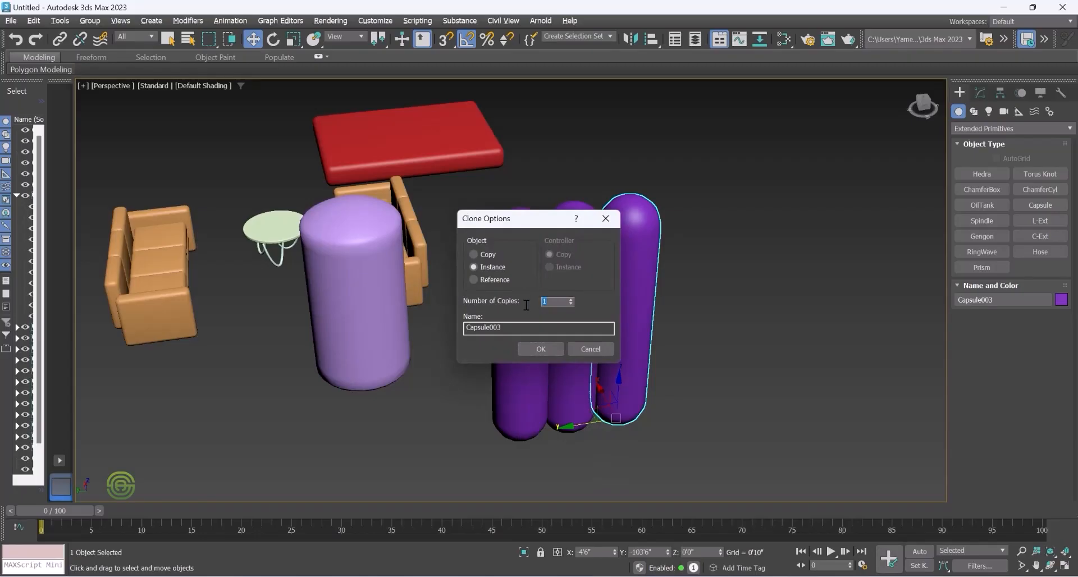
click(541, 349)
scroll(612, 342, down, 3)
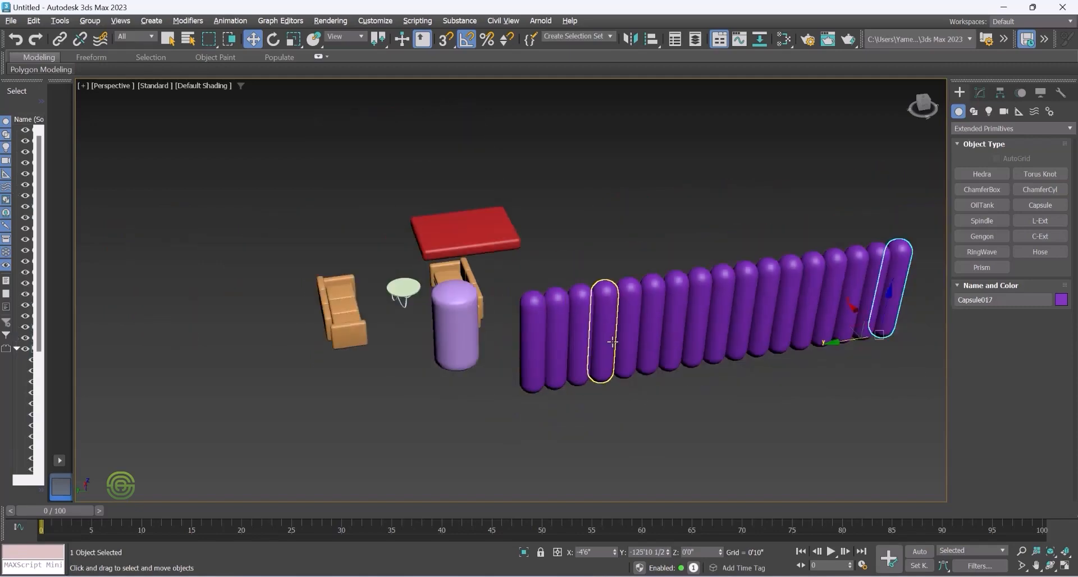
Examine the row of capsules from different angles and distances
alt+middle_drag(613, 341, 618, 317)
scroll(857, 286, up, 3)
scroll(486, 301, down, 4)
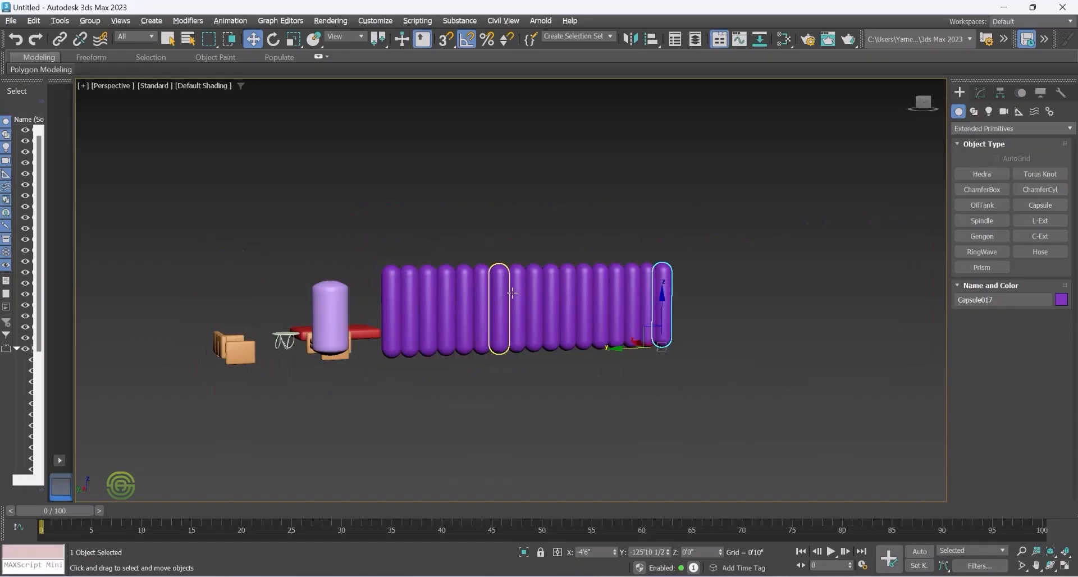
scroll(521, 295, up, 3)
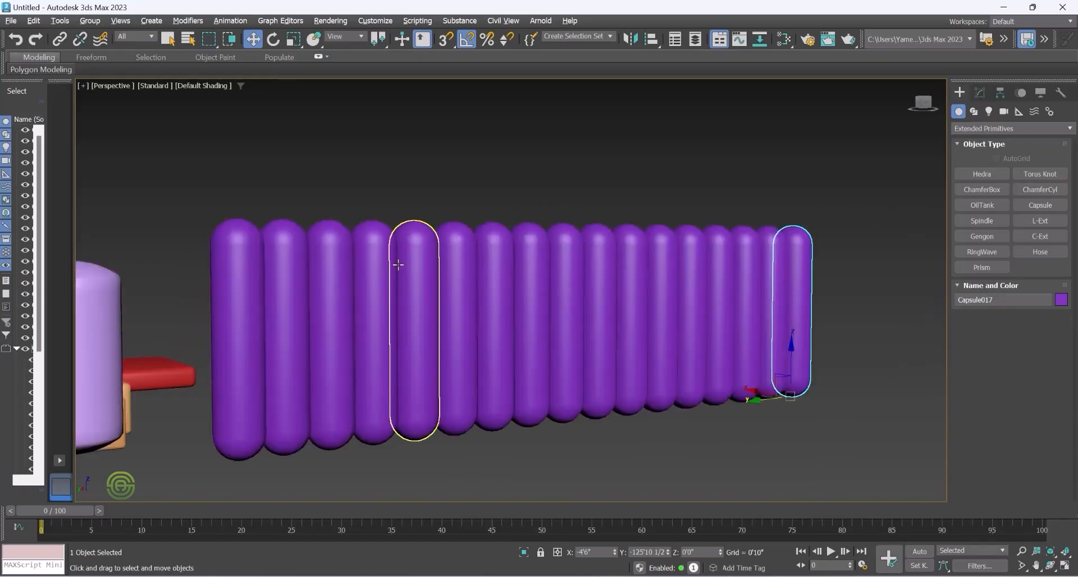
scroll(645, 306, down, 2)
alt+middle_drag(590, 310, 614, 326)
scroll(622, 322, down, 4)
scroll(614, 326, up, 5)
click(1041, 205)
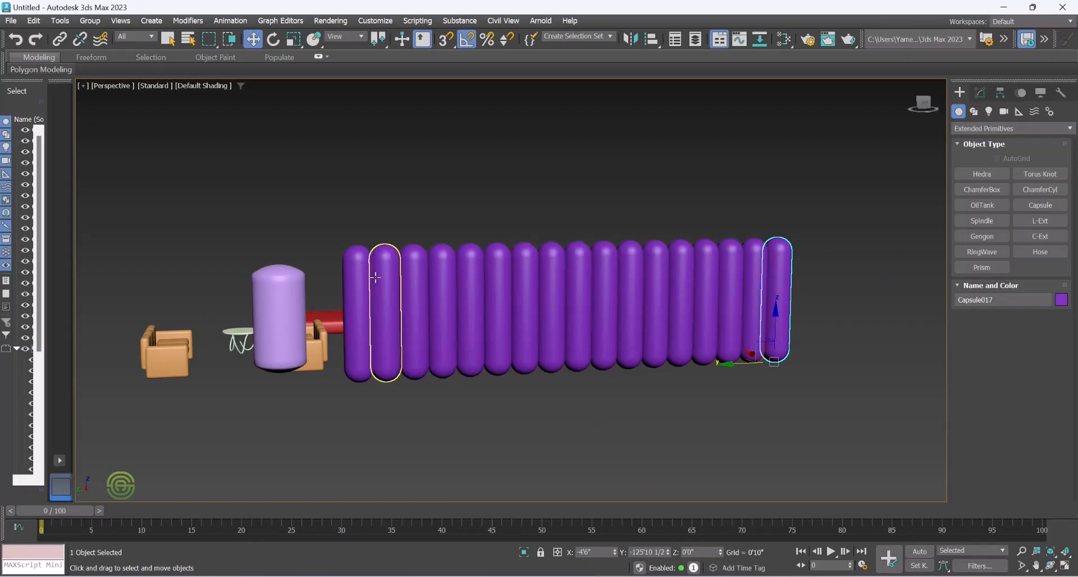
alt+middle_drag(558, 305, 528, 298)
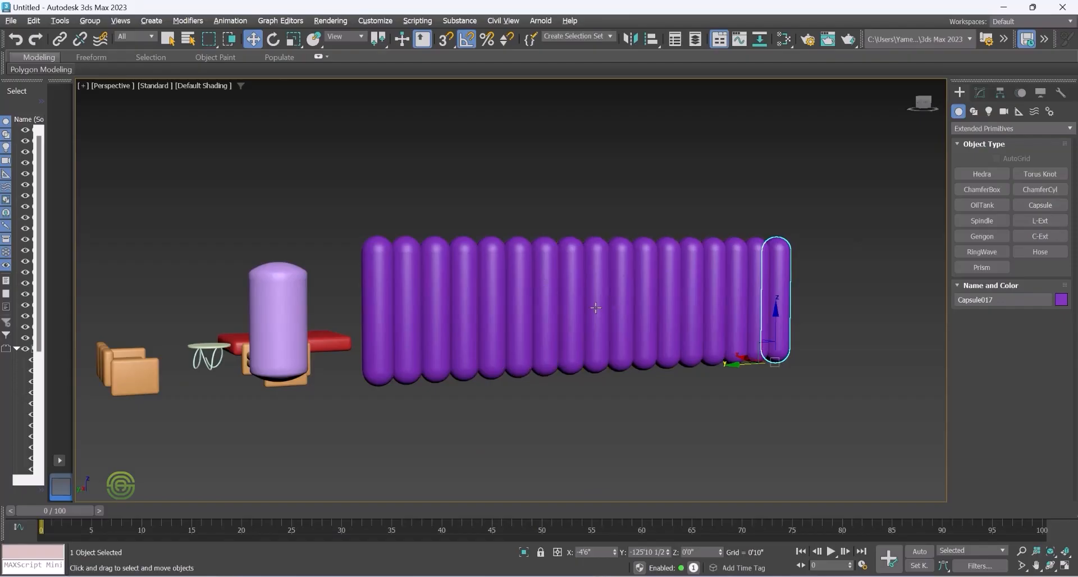
Create a Spindle primitive in the open area before the furniture, about 1'9" in radius, 4'6 1/2" high, with a 1'1 1/2" cap height
click(981, 225)
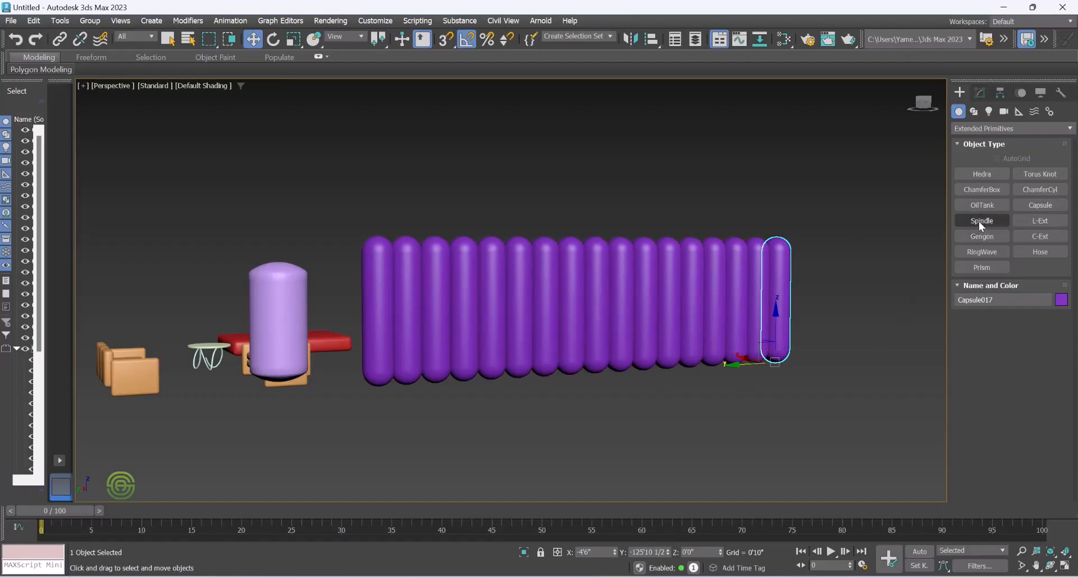
scroll(565, 313, down, 8)
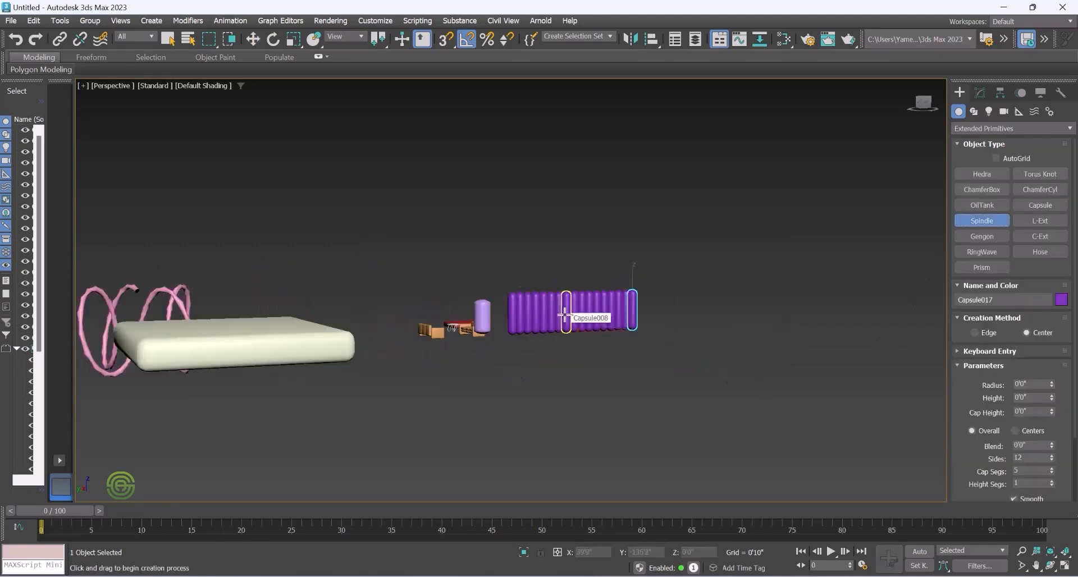
alt+middle_drag(550, 312, 530, 341)
scroll(414, 422, up, 5)
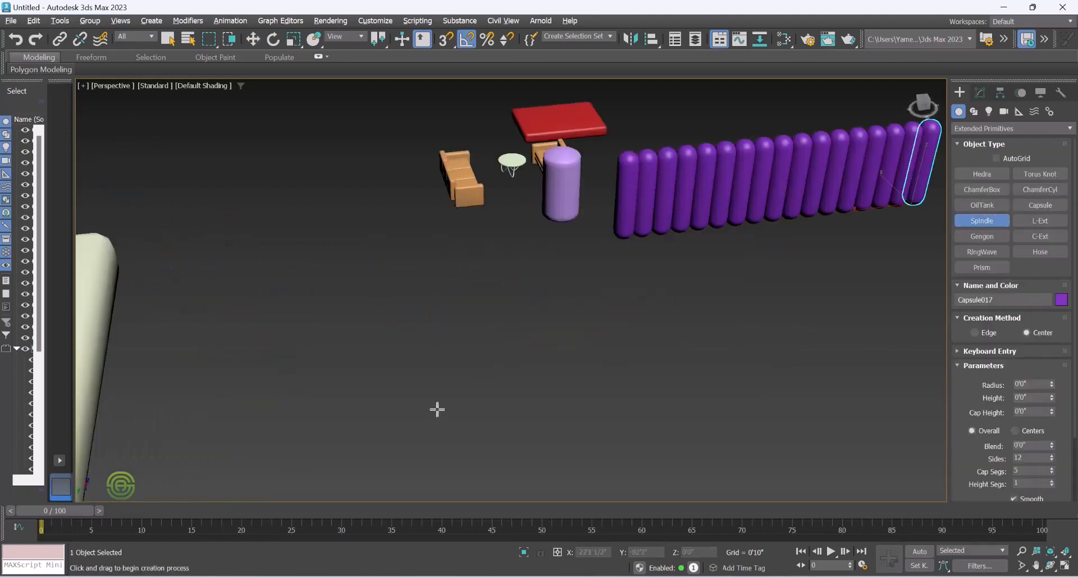
drag(497, 349, 516, 357)
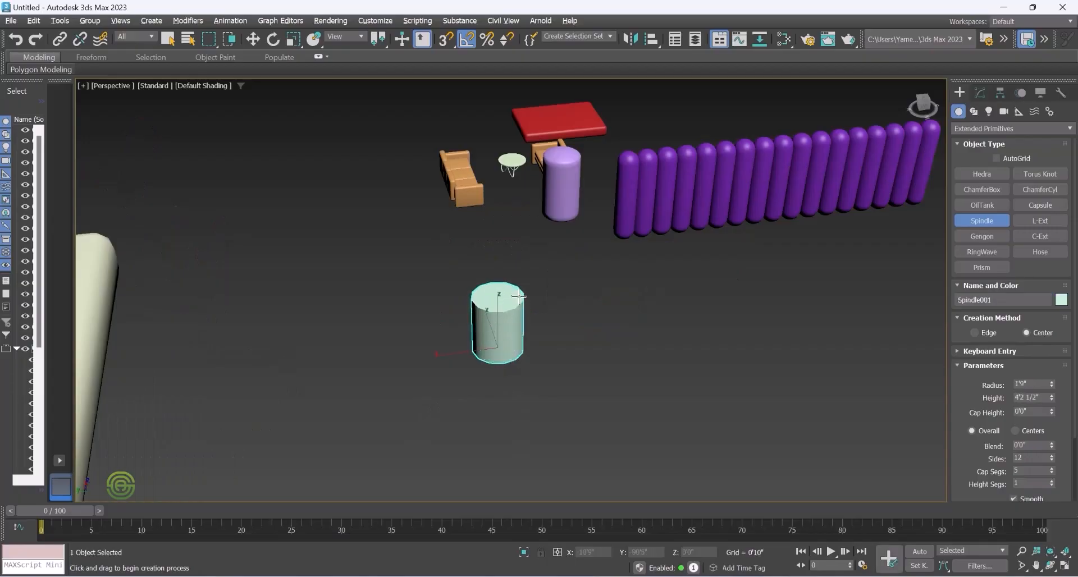
click(519, 293)
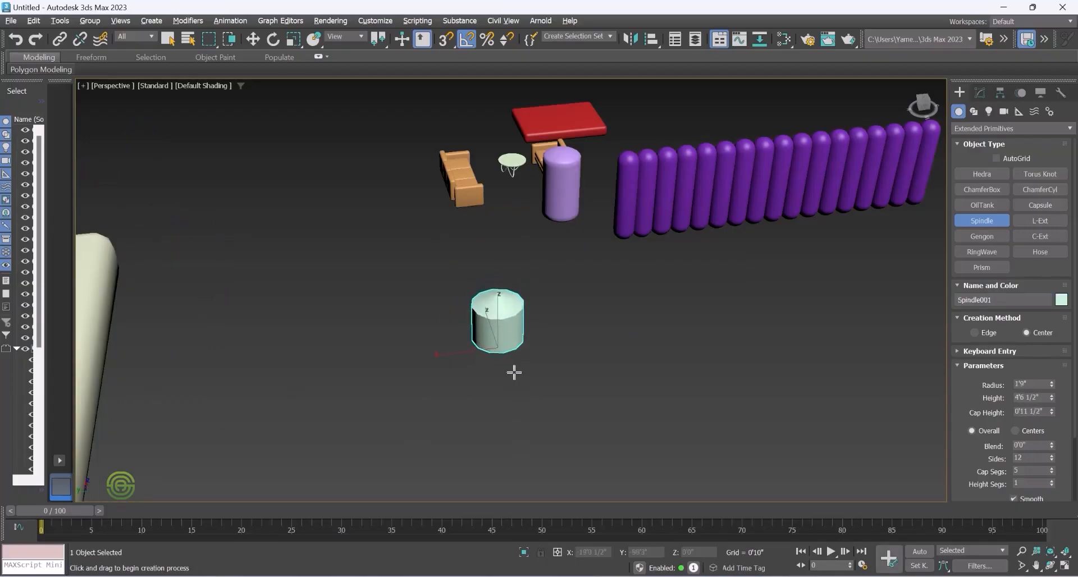
alt+middle_drag(502, 334, 464, 315)
scroll(522, 328, up, 3)
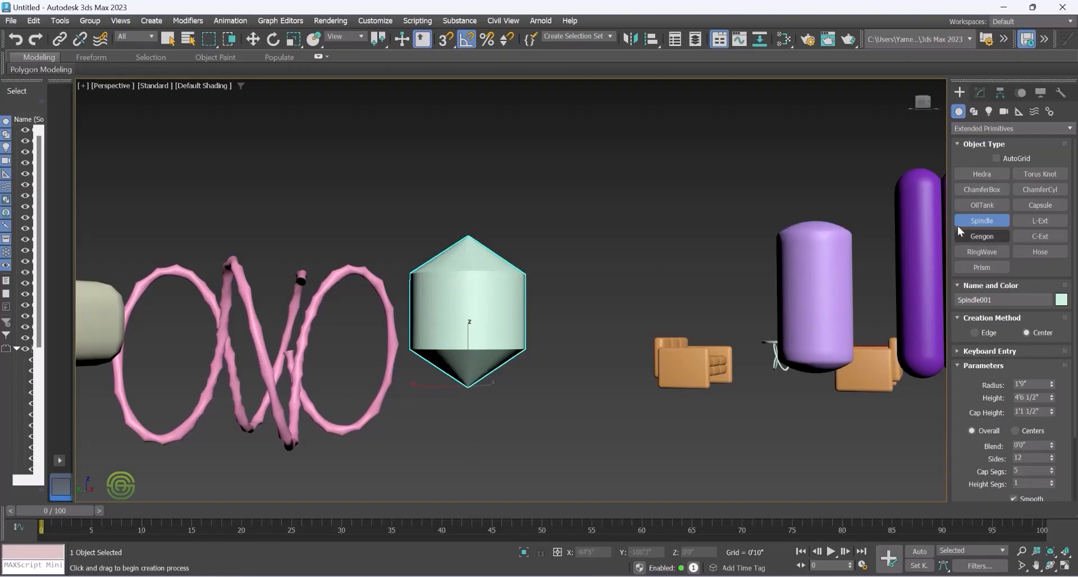
Adjust the spindle to radius 1'5 1/2", height 5'0 1/2", cap height 1'1" and blend 0'1 1/2"
click(981, 94)
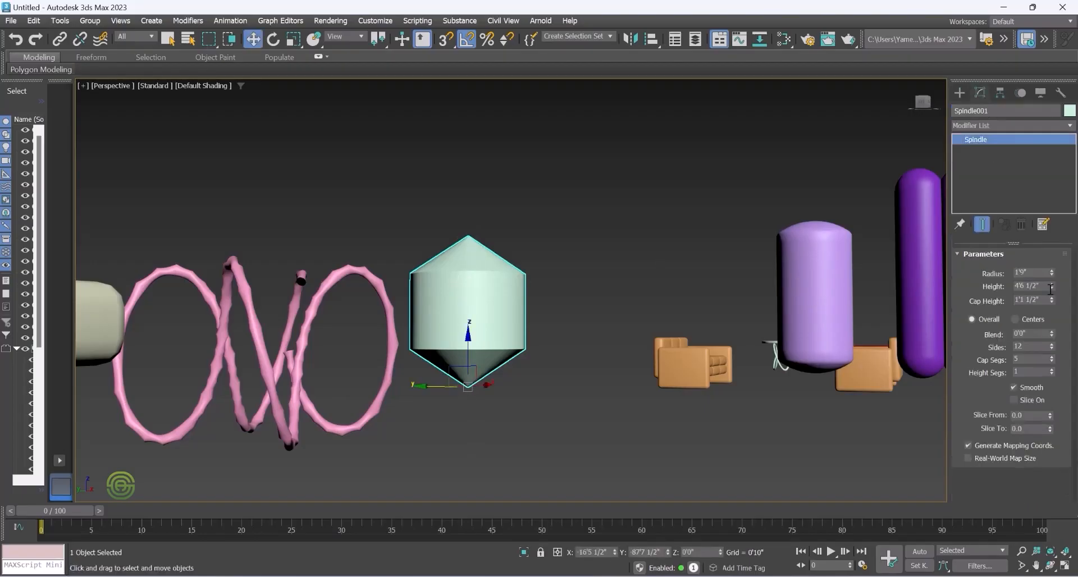
drag(1053, 276, 1055, 299)
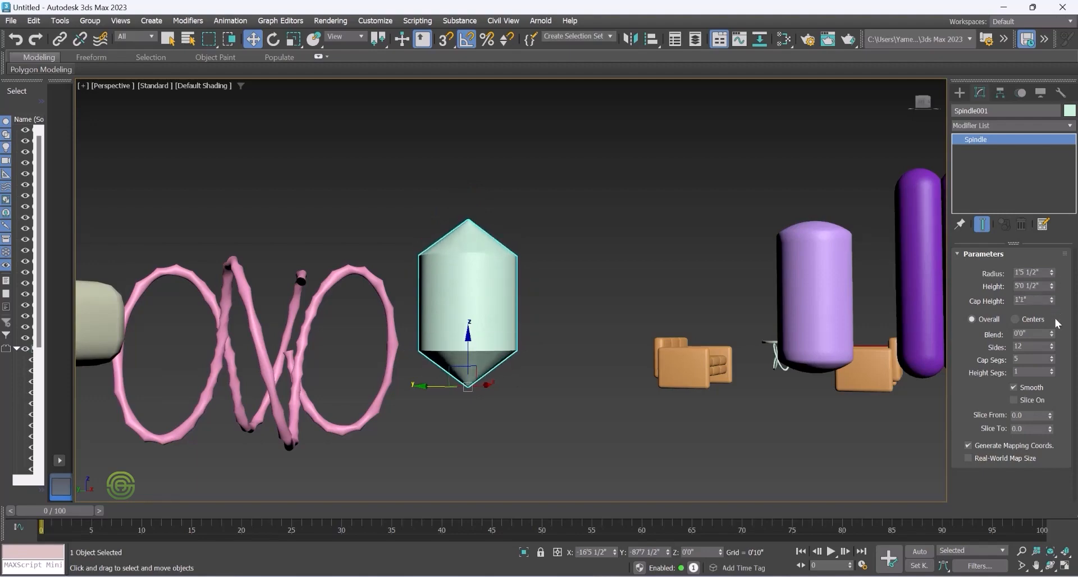
mouse_move(1052, 334)
mouse_down()
mouse_move(1061, 254)
mouse_move(1061, 338)
mouse_up()
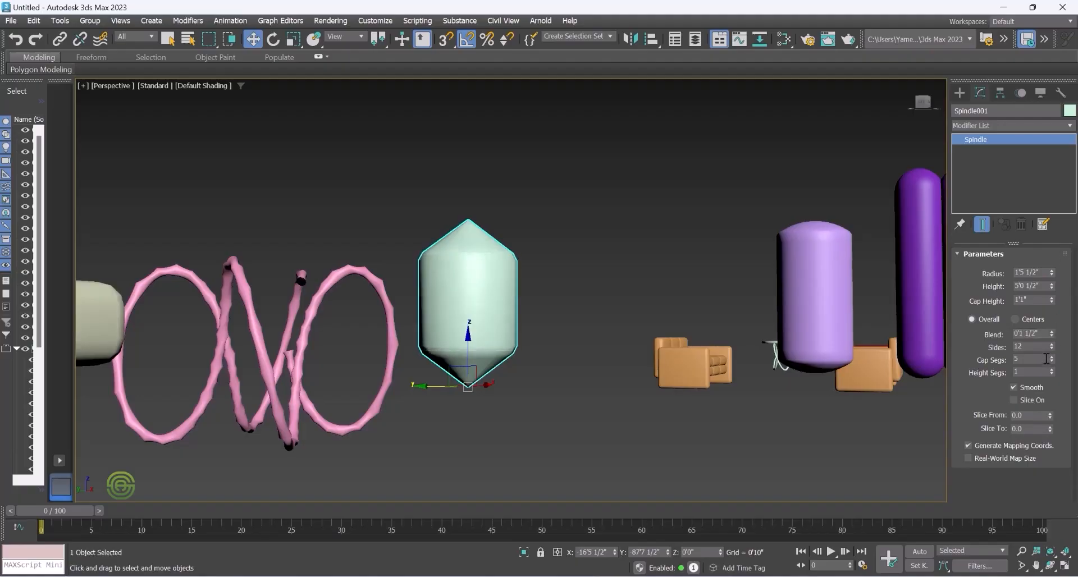
Set the spindle to 126 sides, 5 cap segments and 6 height segments
drag(1052, 349, 1069, 301)
alt+middle_drag(471, 267, 453, 300)
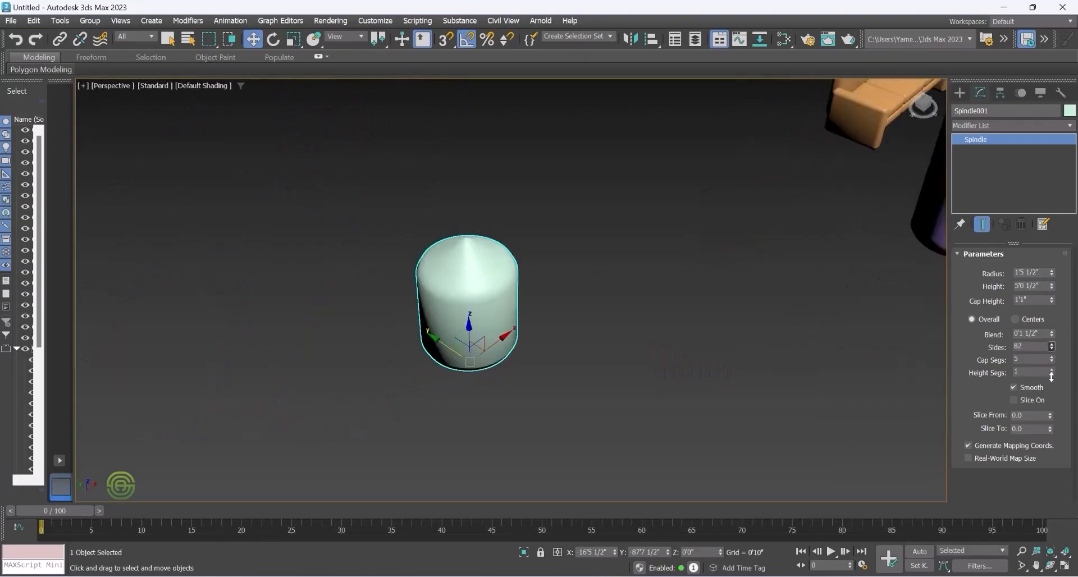
mouse_move(1050, 374)
mouse_down()
mouse_move(1046, 423)
mouse_move(1052, 368)
mouse_up()
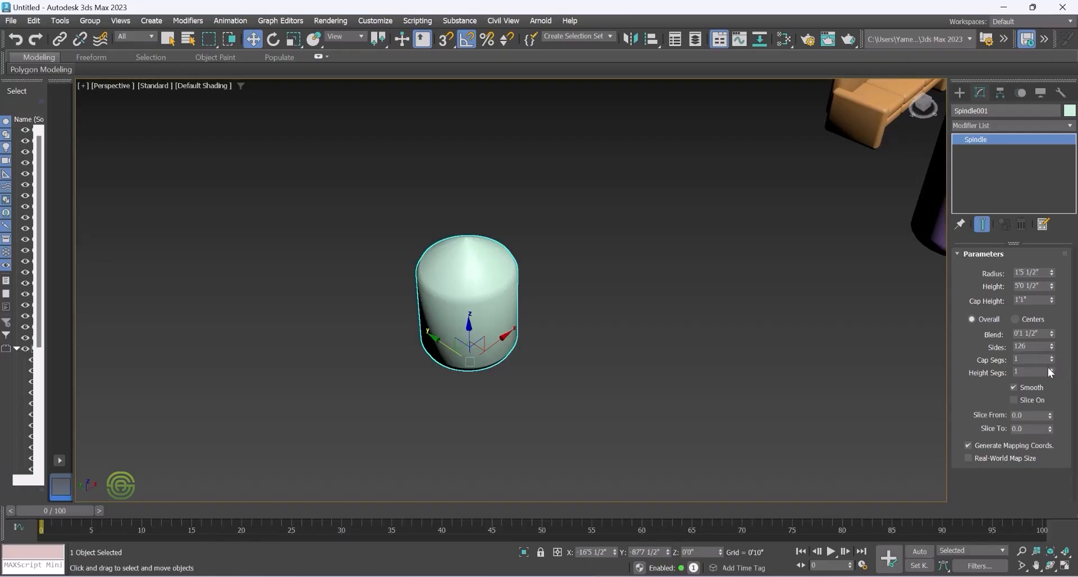
mouse_move(1054, 365)
mouse_down()
mouse_move(1054, 385)
mouse_move(1051, 345)
mouse_move(1051, 358)
mouse_up()
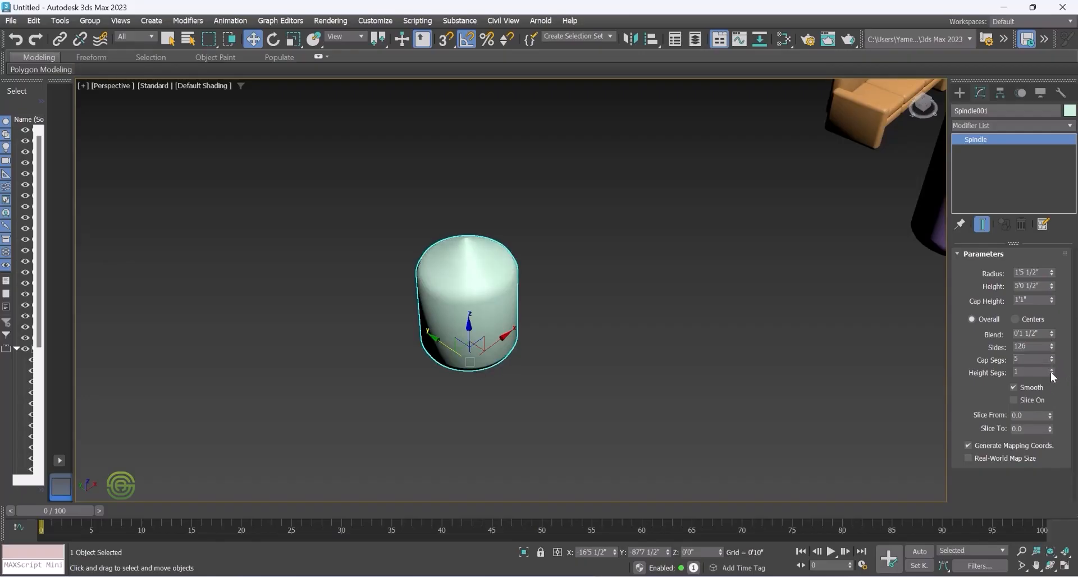
mouse_move(1052, 372)
mouse_down()
mouse_move(1060, 354)
mouse_move(1058, 371)
mouse_up()
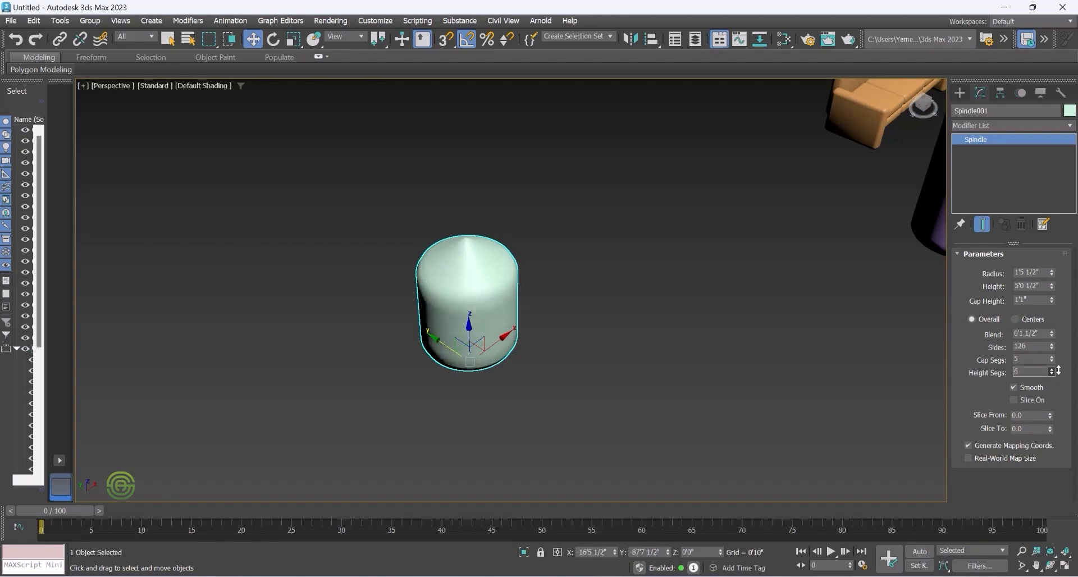
Switch the spindle's smoothing off and back on, and slice it with Slice From at -51.5
click(1014, 387)
click(1014, 387)
drag(1050, 422, 1039, 460)
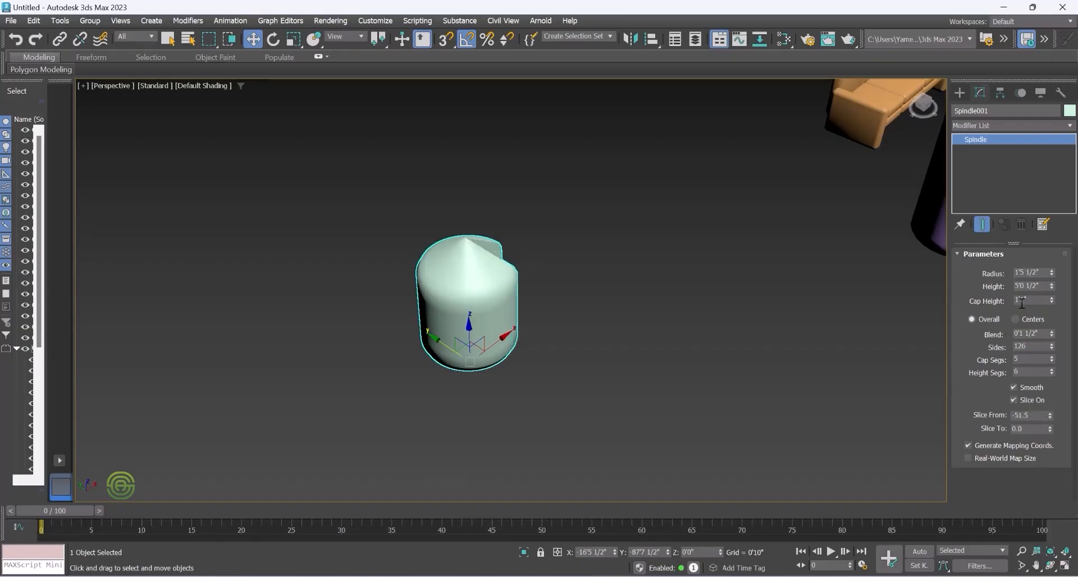
Examine the spindle and the row of capsules from different angles and distances
alt+middle_drag(554, 293, 521, 219)
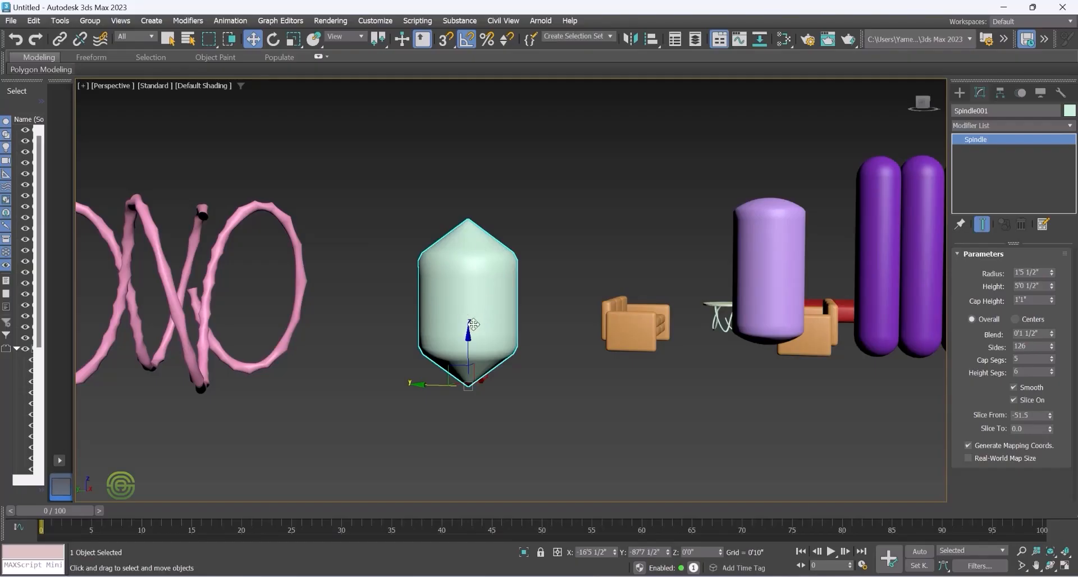
scroll(466, 321, down, 2)
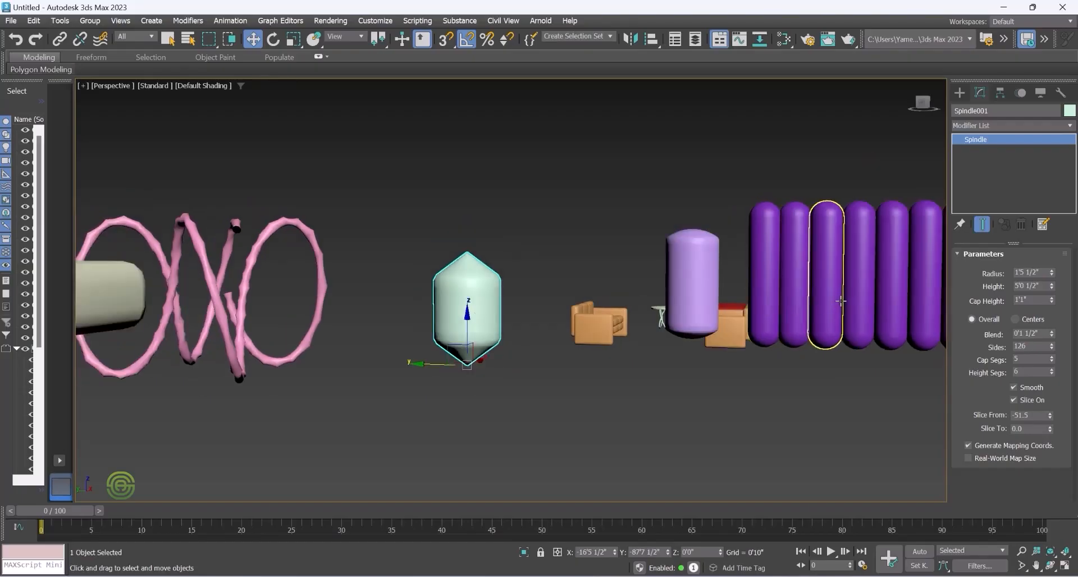
scroll(792, 271, down, 4)
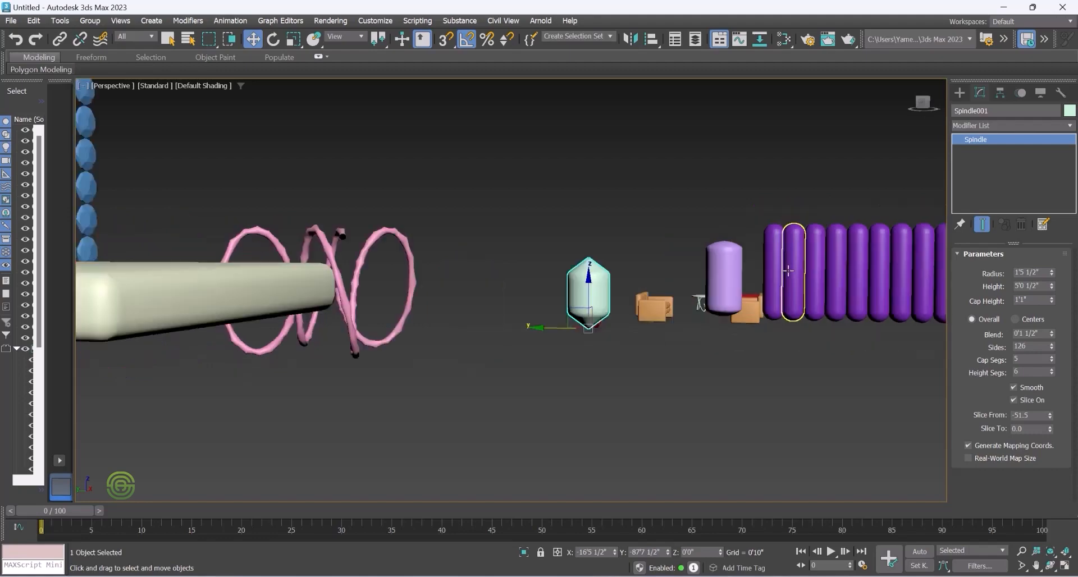
alt+middle_drag(800, 272, 768, 257)
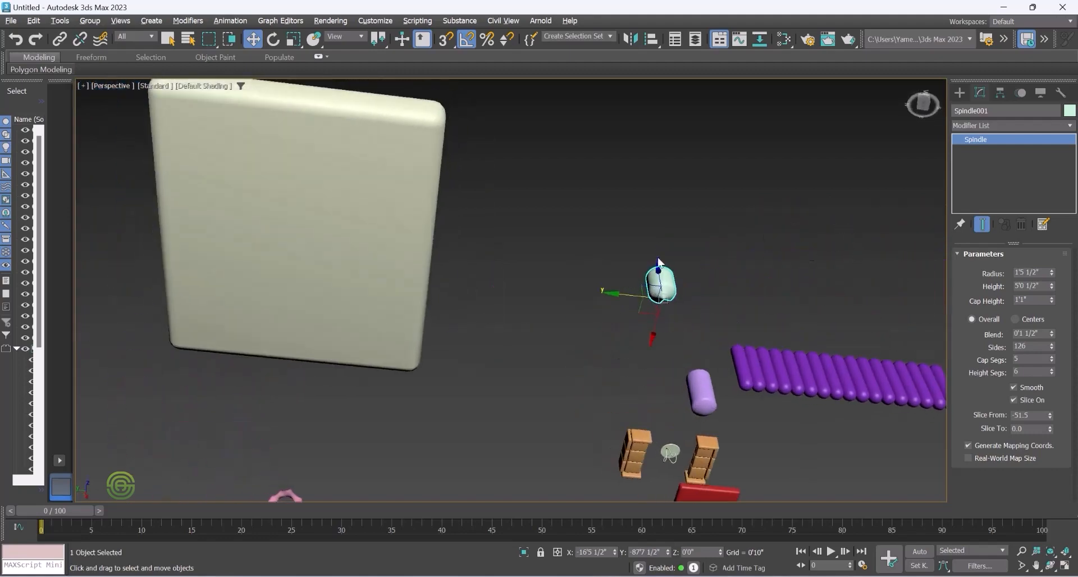
scroll(385, 303, down, 8)
alt+middle_drag(385, 303, 486, 320)
scroll(487, 321, up, 4)
scroll(399, 298, up, 4)
scroll(403, 312, up, 3)
alt+middle_drag(405, 314, 438, 316)
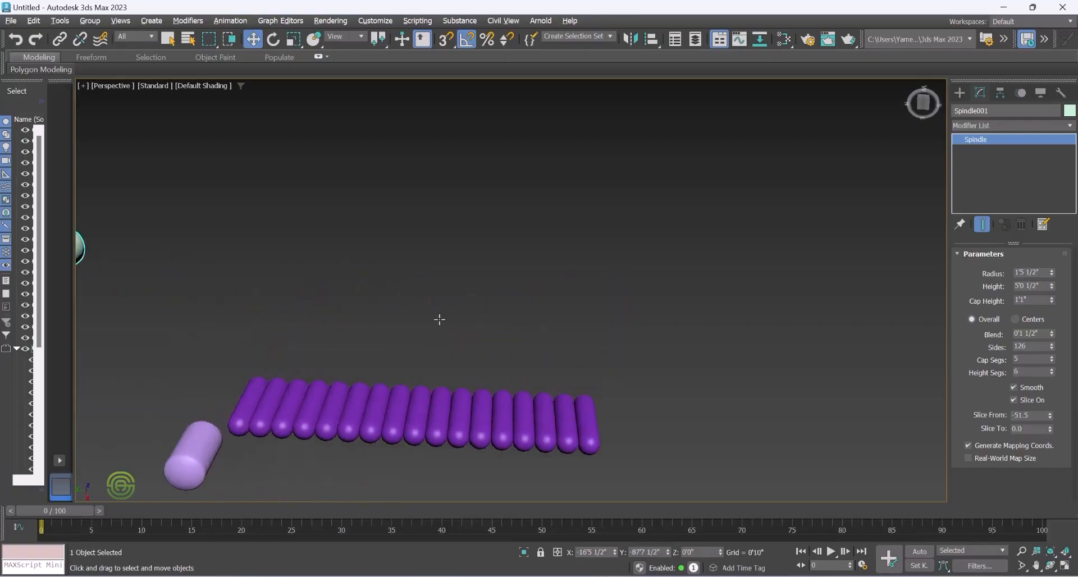
scroll(435, 319, up, 3)
alt+middle_drag(433, 385, 424, 396)
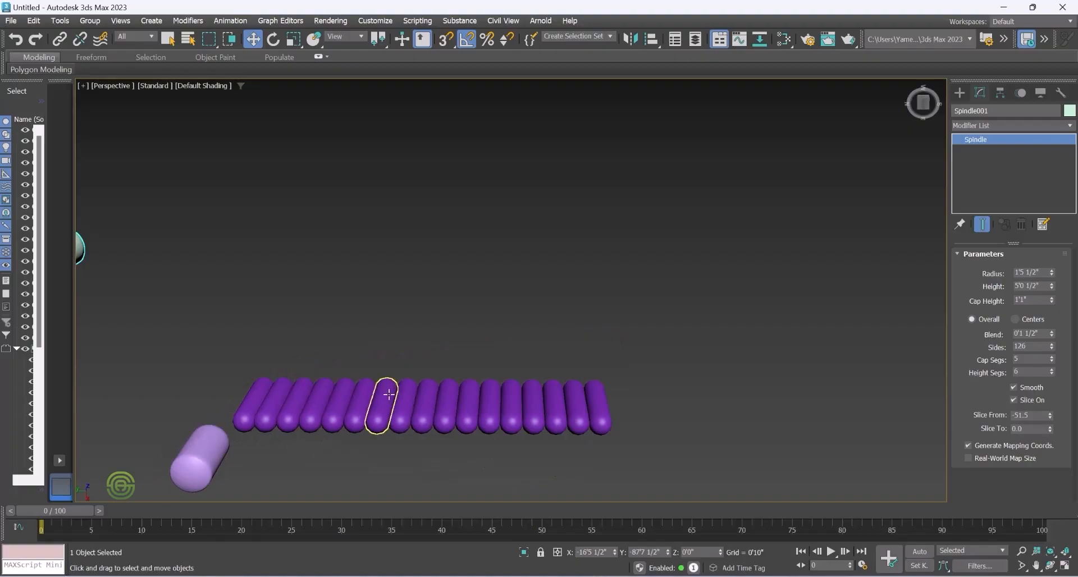
scroll(393, 399, down, 3)
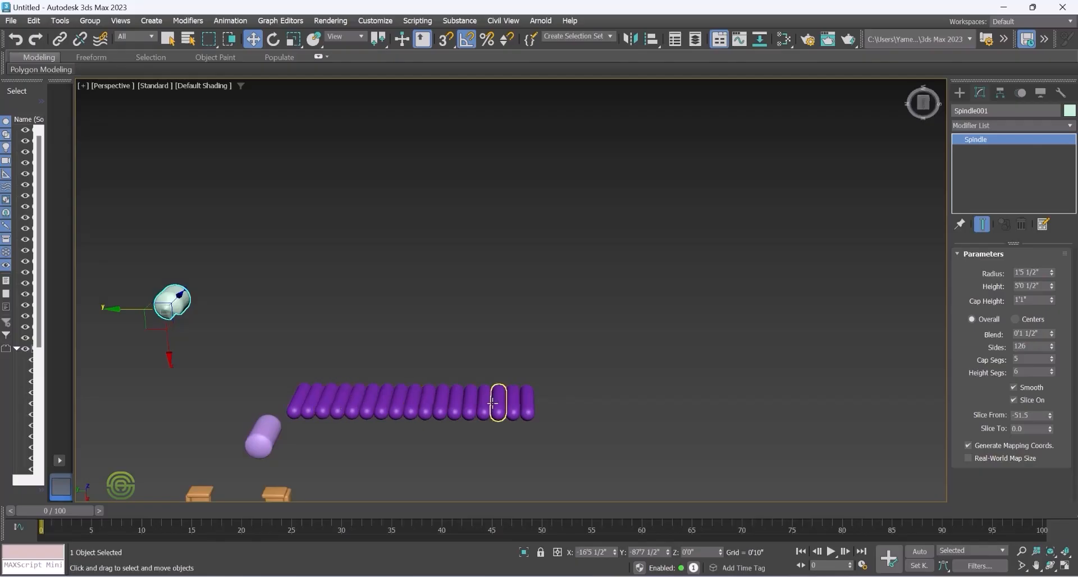
scroll(487, 403, down, 4)
alt+middle_drag(442, 408, 433, 486)
scroll(391, 391, up, 2)
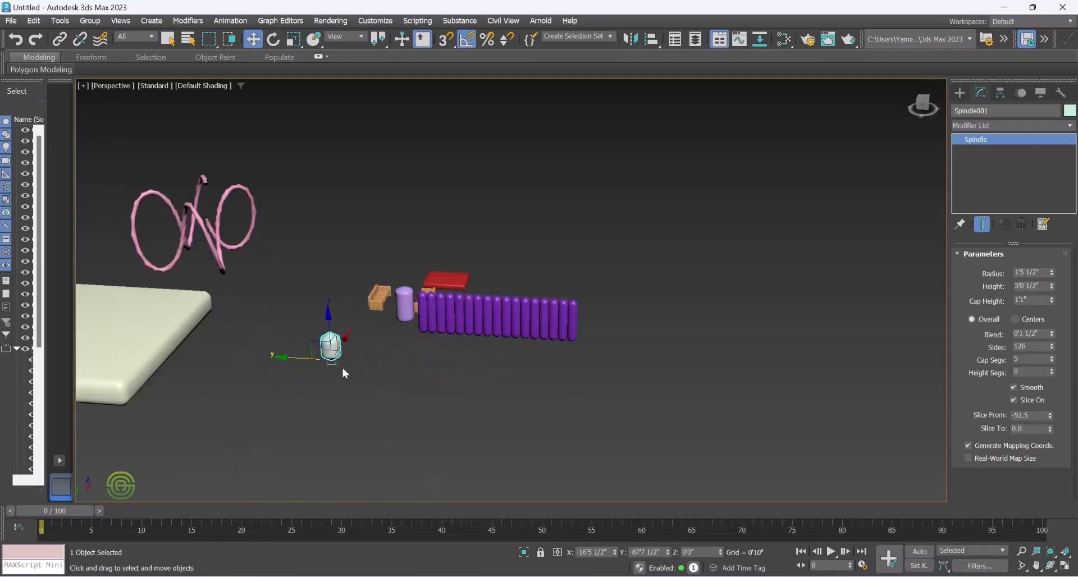
scroll(329, 355, up, 6)
alt+middle_drag(349, 312, 352, 290)
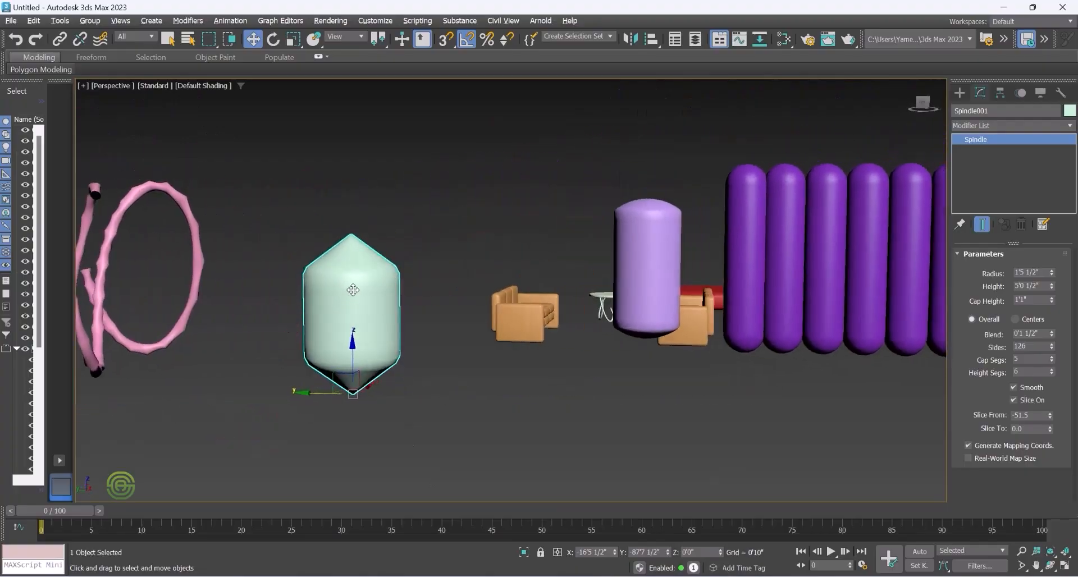
scroll(363, 289, down, 3)
scroll(350, 313, up, 3)
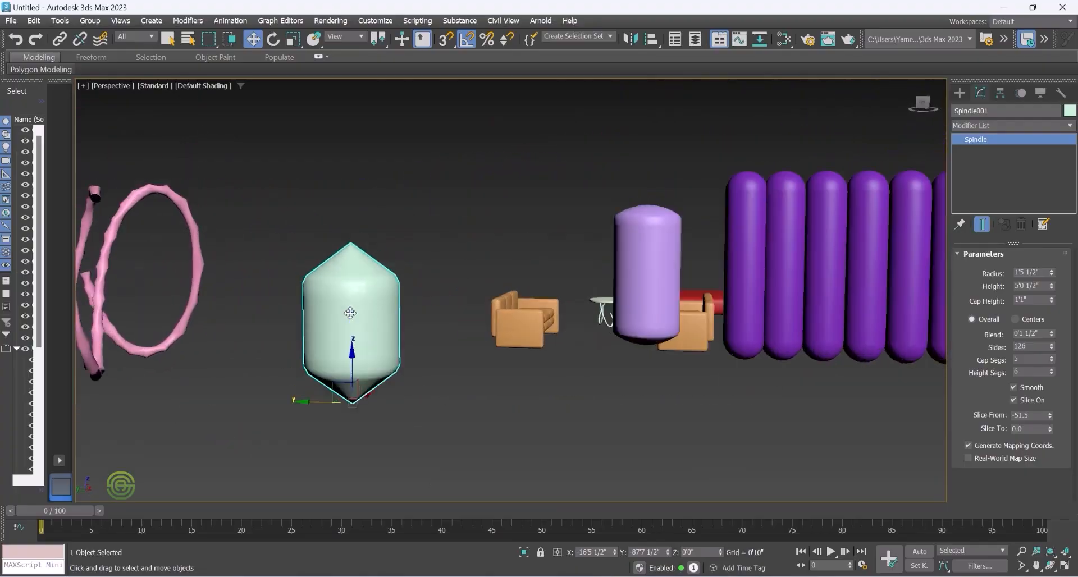
alt+middle_drag(360, 294, 352, 312)
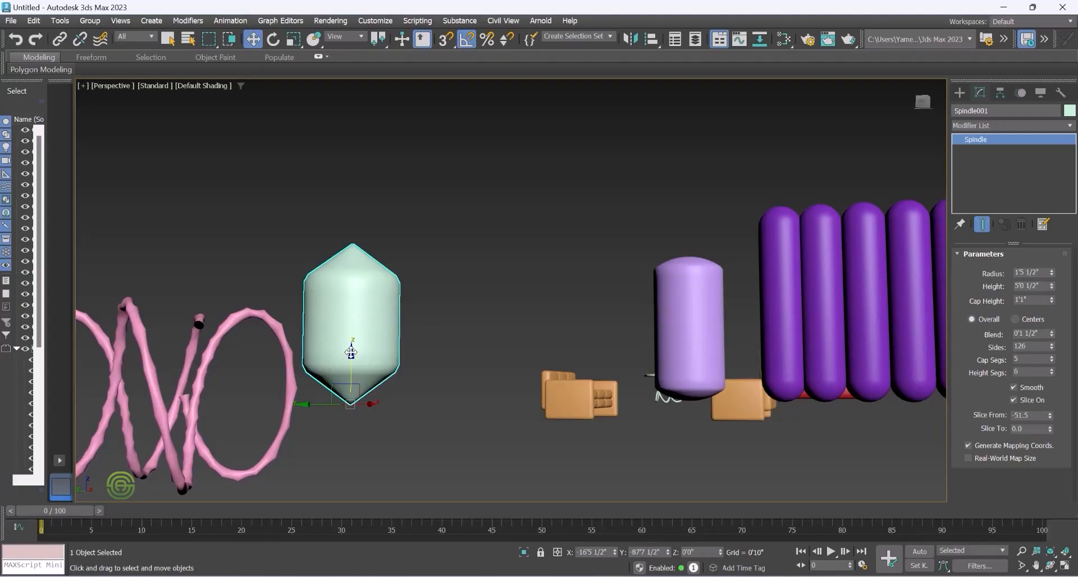
Clone the spindle upward along Z by about 5'0" as 5 instances to form a vertical stack
mouse_move(351, 353)
shift+mouse_down()
mouse_move(352, 193)
mouse_move(381, 193)
shift+mouse_up()
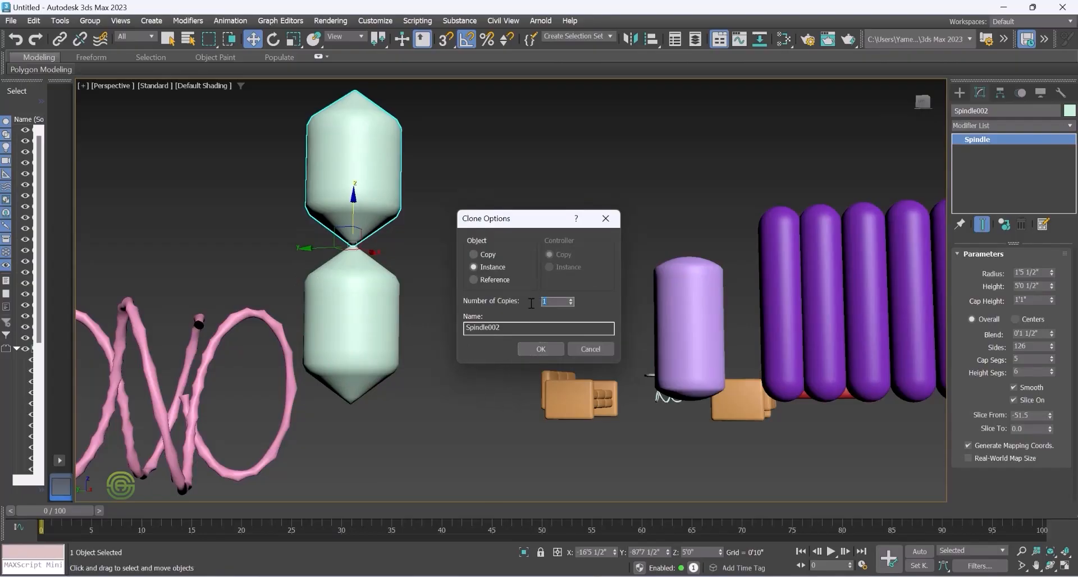
text(5)
click(540, 349)
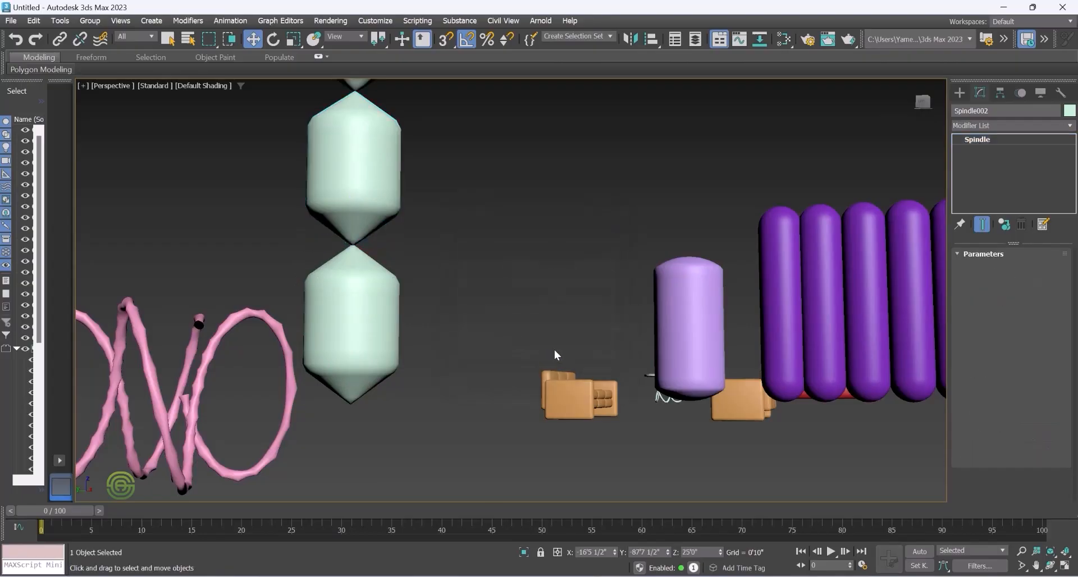
scroll(396, 335, down, 5)
scroll(404, 307, up, 4)
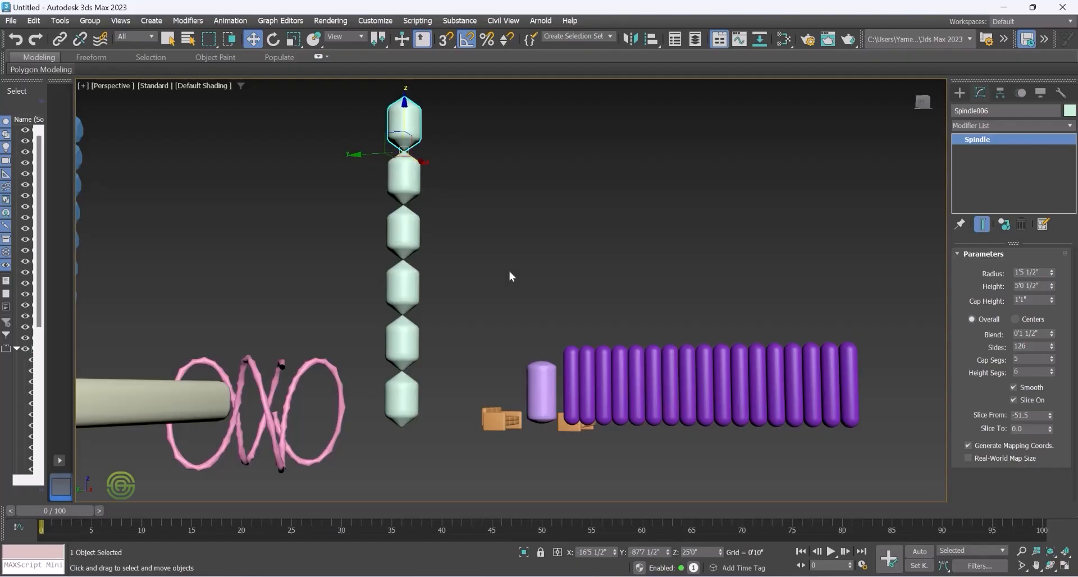
alt+middle_drag(646, 390, 673, 400)
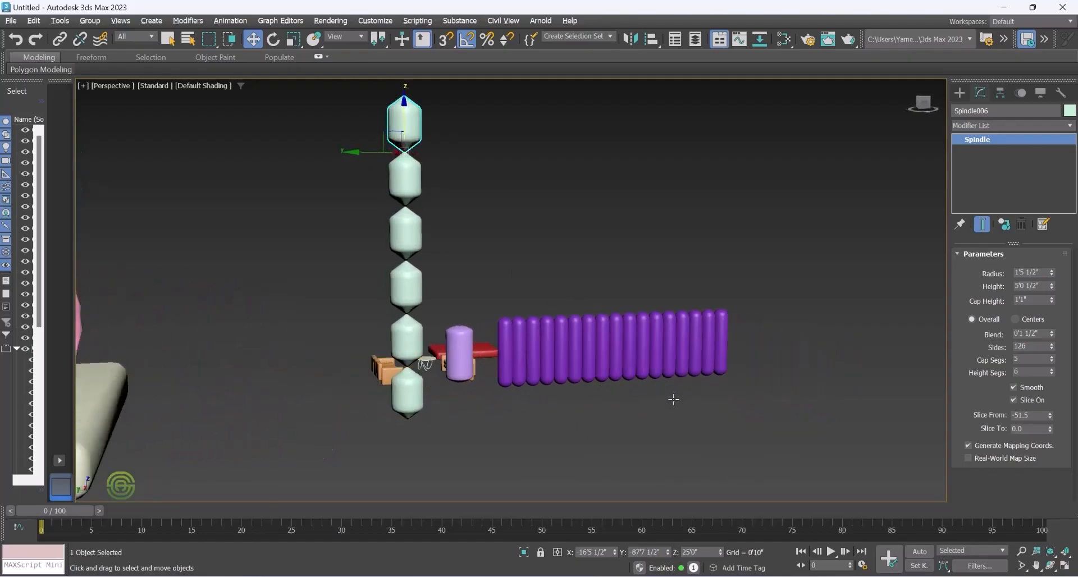
scroll(674, 399, down, 8)
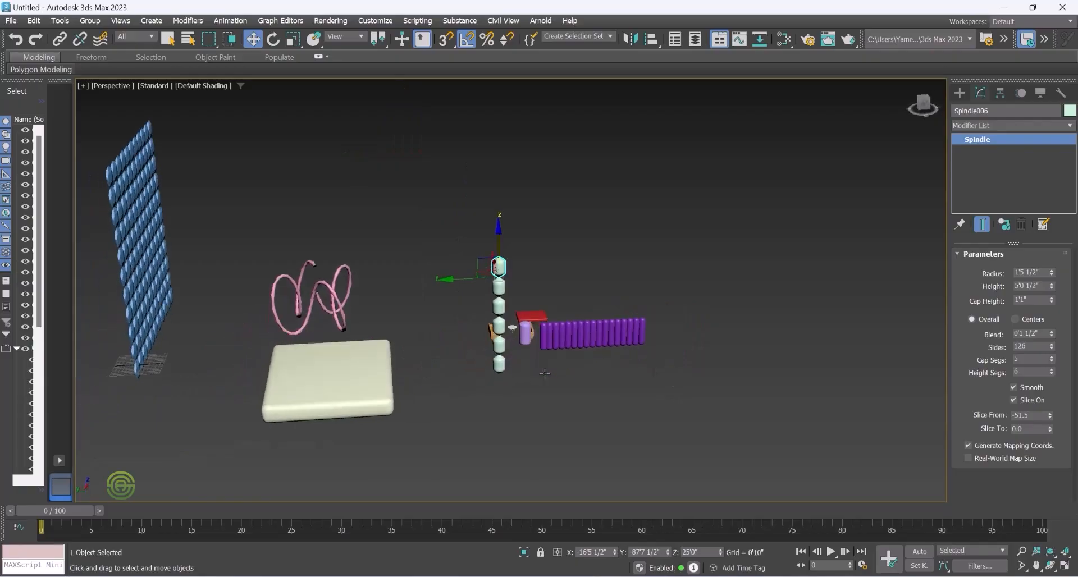
alt+middle_drag(545, 374, 548, 378)
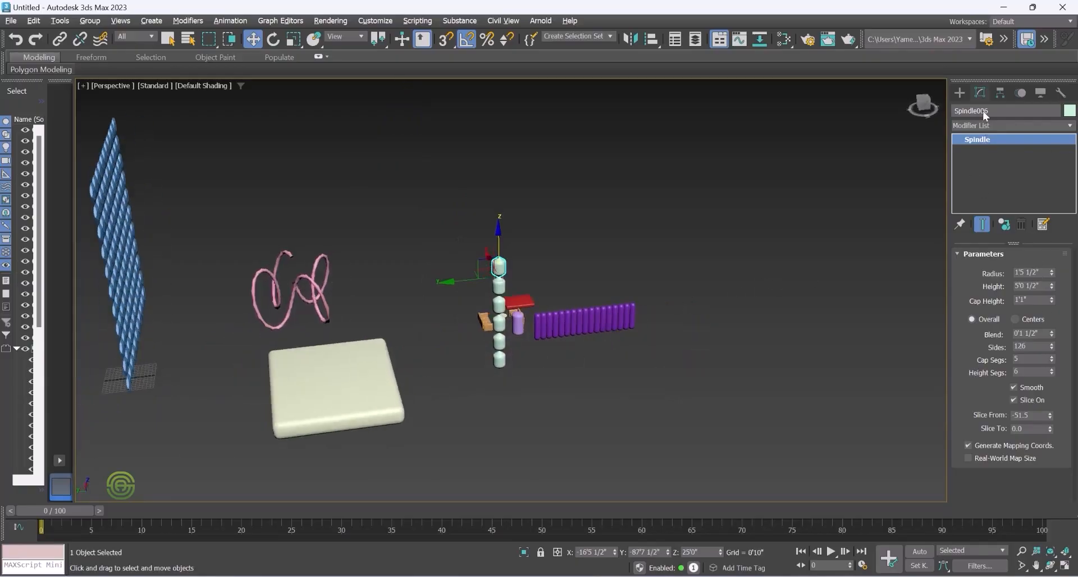
Create an L-Ext primitive in front of the capsule row, about 8'10 1/2" by 11'0 1/2", with 2'5" widths and 4'5" height
click(959, 92)
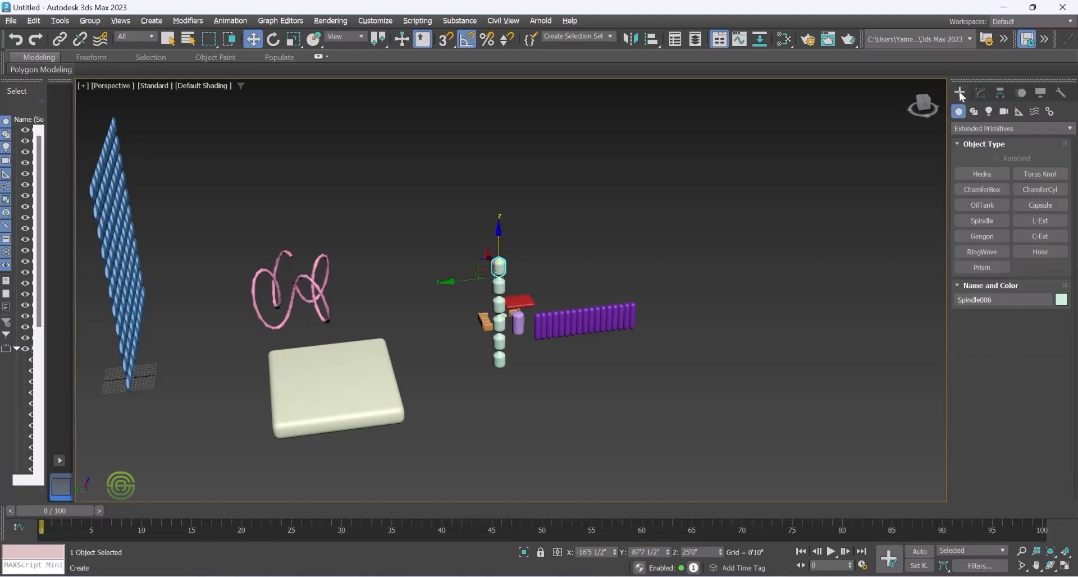
click(1041, 222)
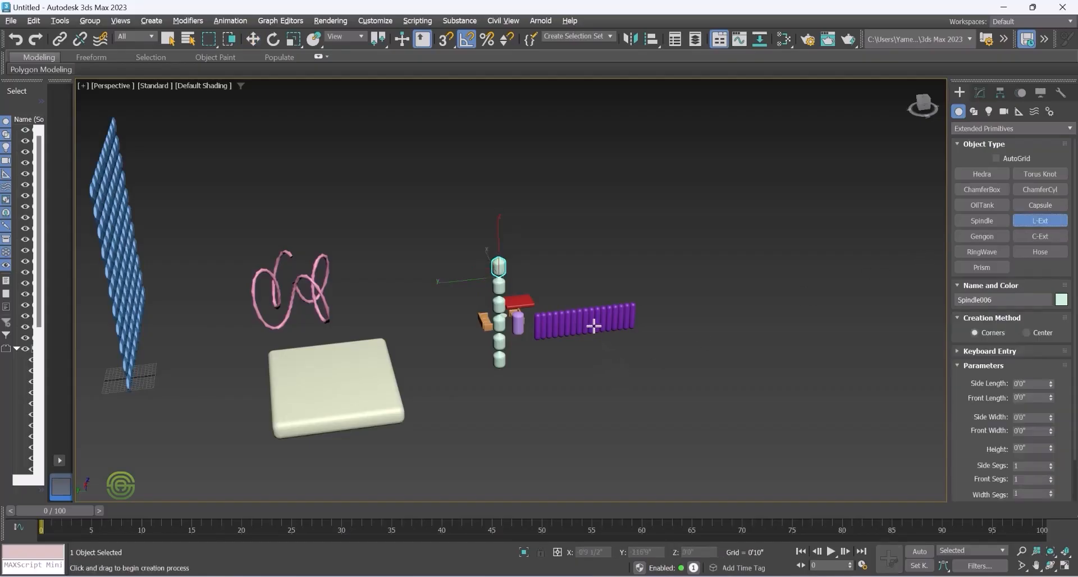
scroll(593, 326, up, 5)
alt+middle_drag(585, 335, 585, 353)
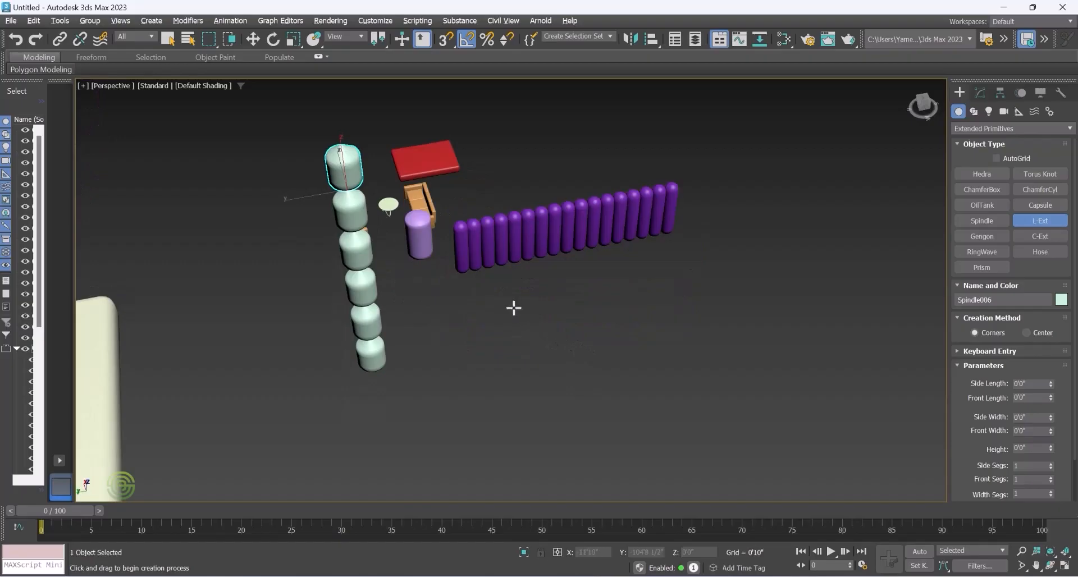
drag(513, 307, 621, 359)
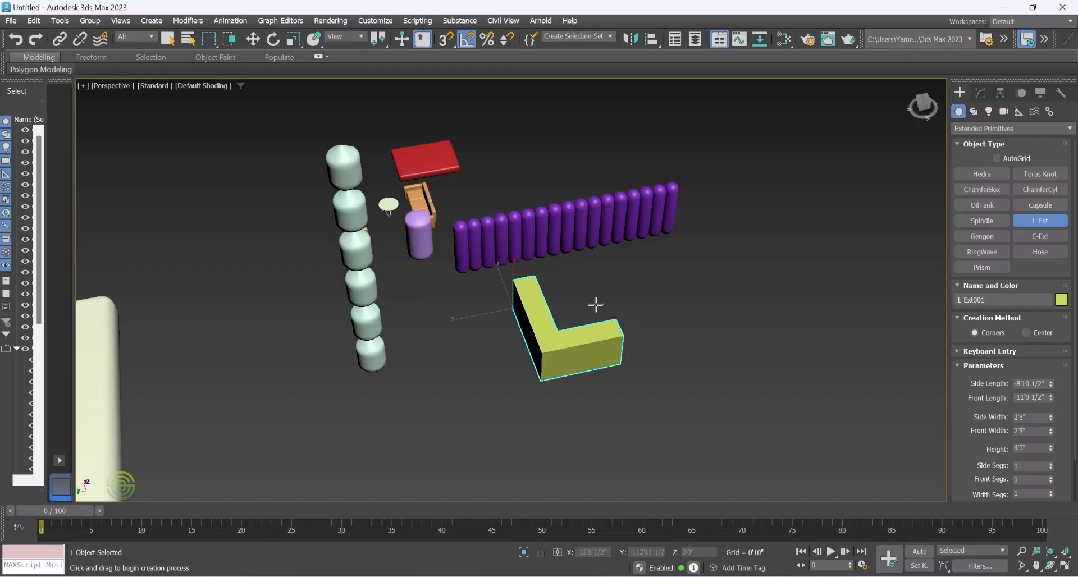
Finish the L-Ext with 2'6" widths and set its side length to -8'6 1/2", front length to -15'11" and height to 4'1"
click(549, 305)
alt+middle_drag(555, 340, 457, 333)
scroll(558, 306, up, 4)
alt+middle_drag(568, 291, 543, 290)
scroll(546, 277, down, 5)
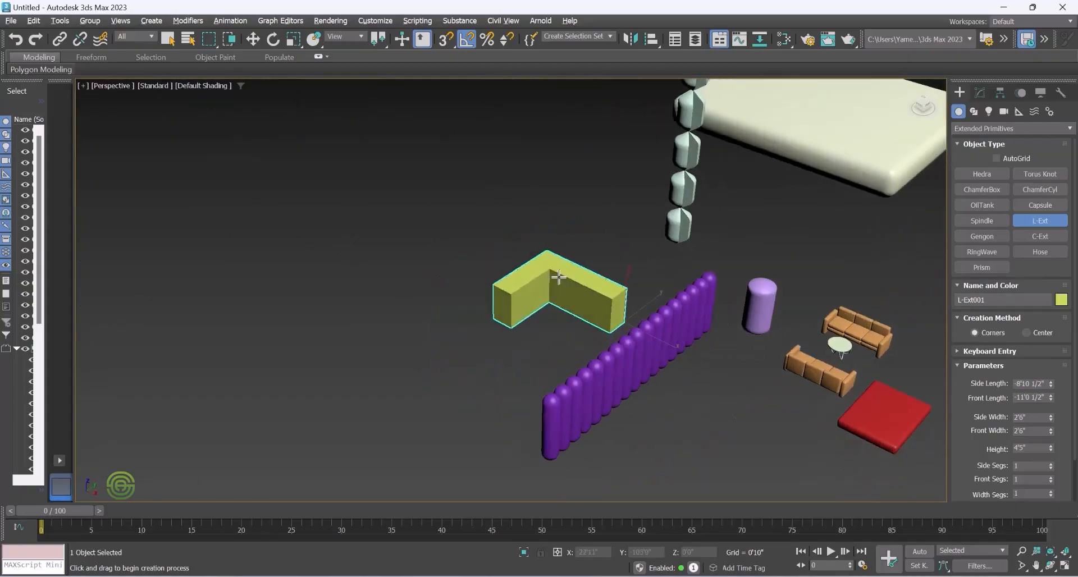
scroll(556, 280, up, 6)
scroll(559, 281, down, 2)
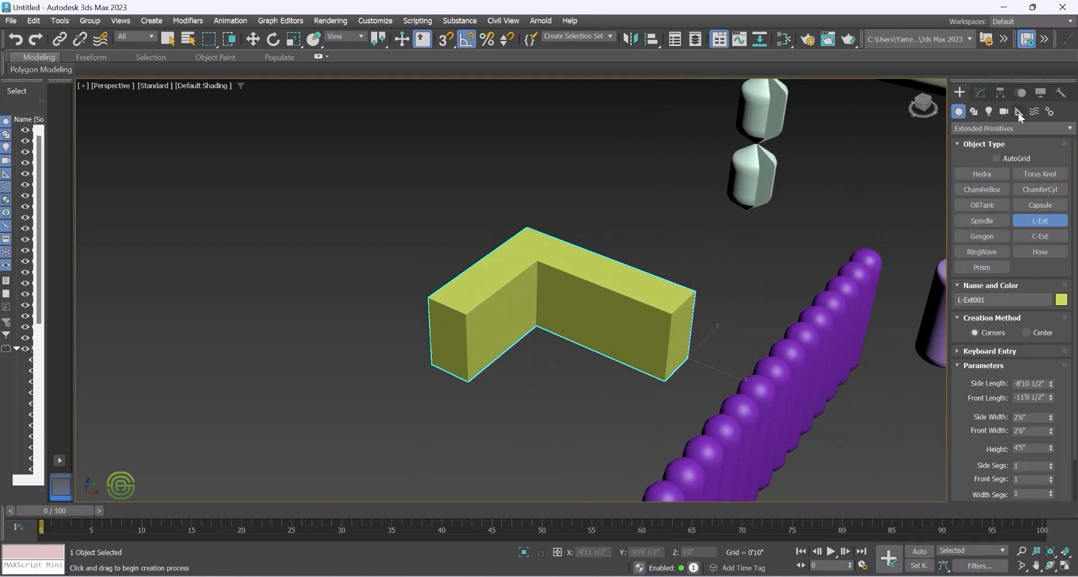
click(982, 92)
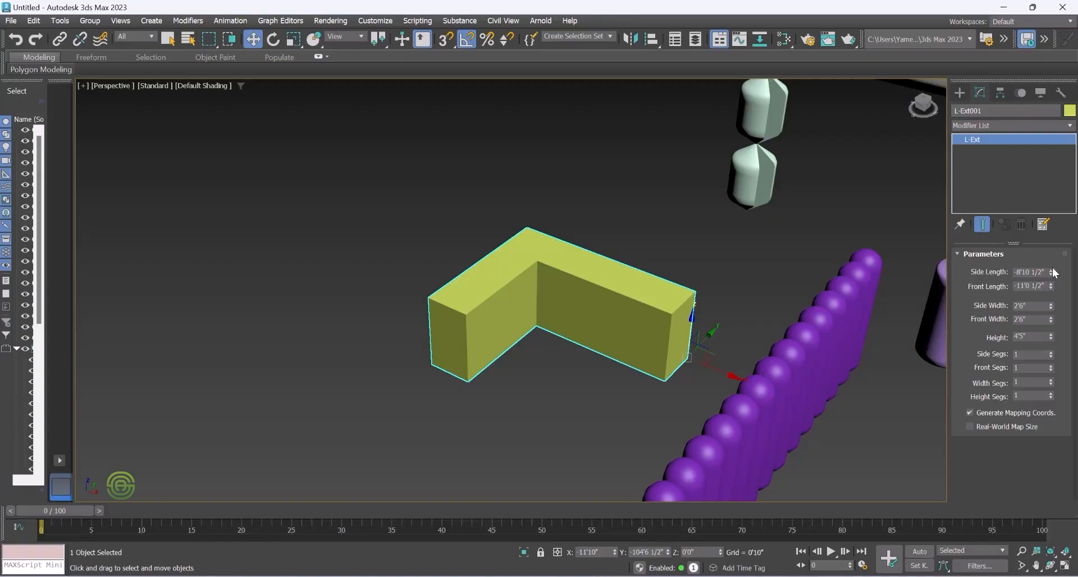
drag(1051, 272, 1052, 337)
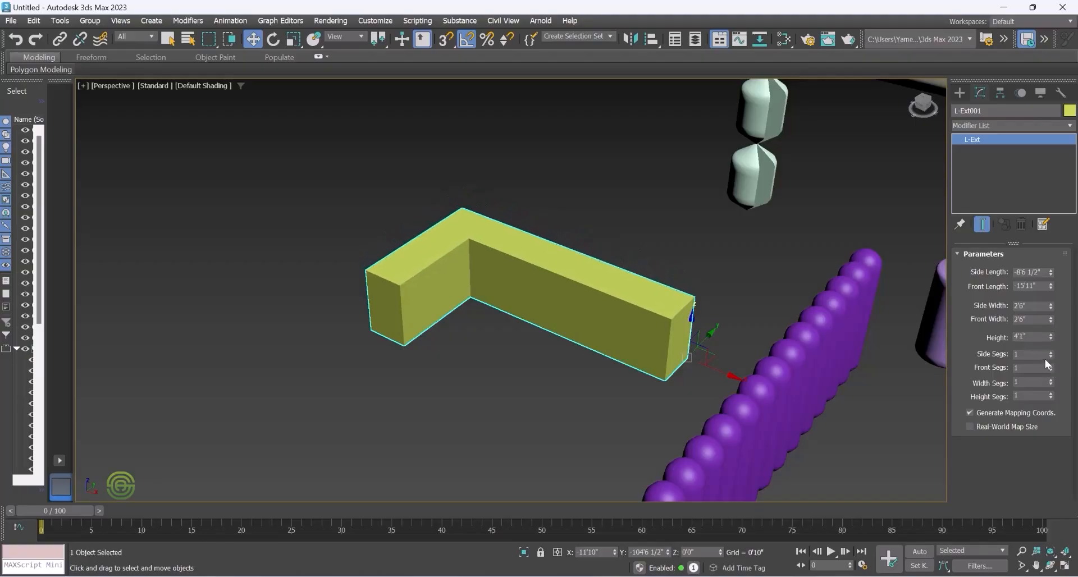
Display edged faces in the viewport and divide the L-Ext into 3 side segments and 6 front segments
drag(1052, 355, 1051, 350)
click(190, 86)
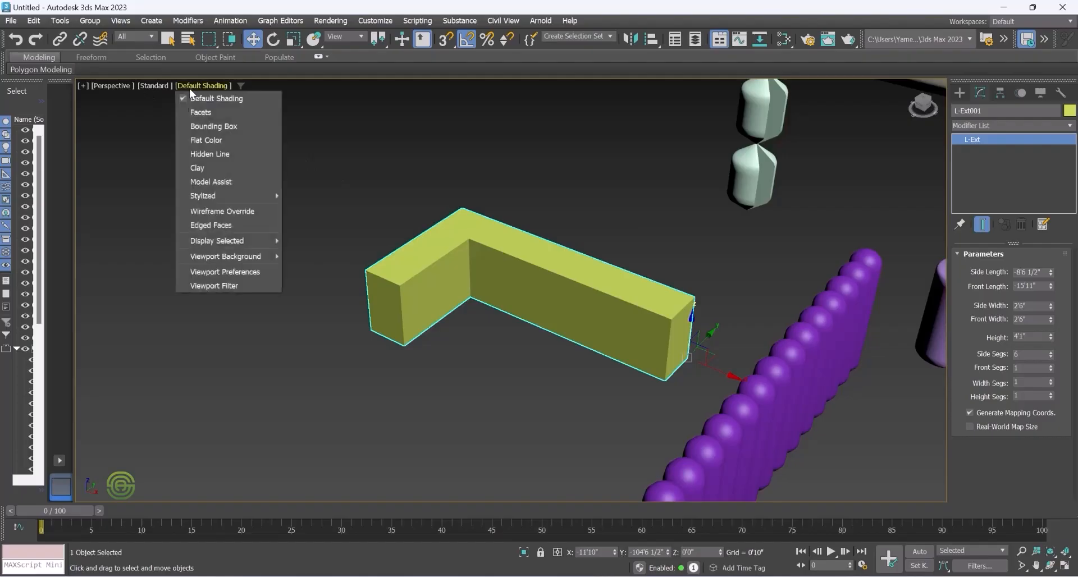
click(192, 226)
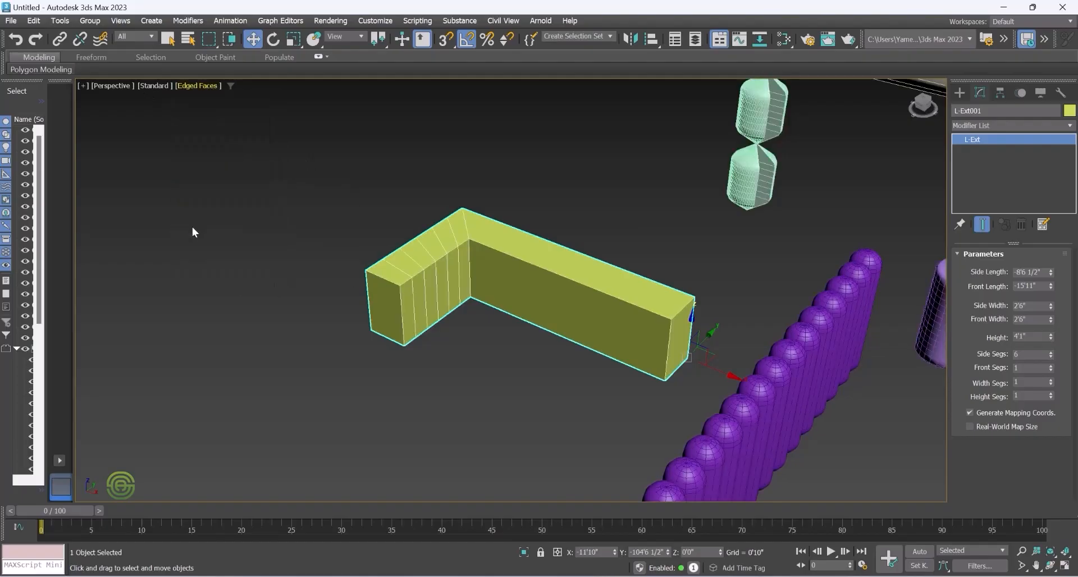
drag(1049, 352, 1050, 354)
drag(1051, 369, 1054, 364)
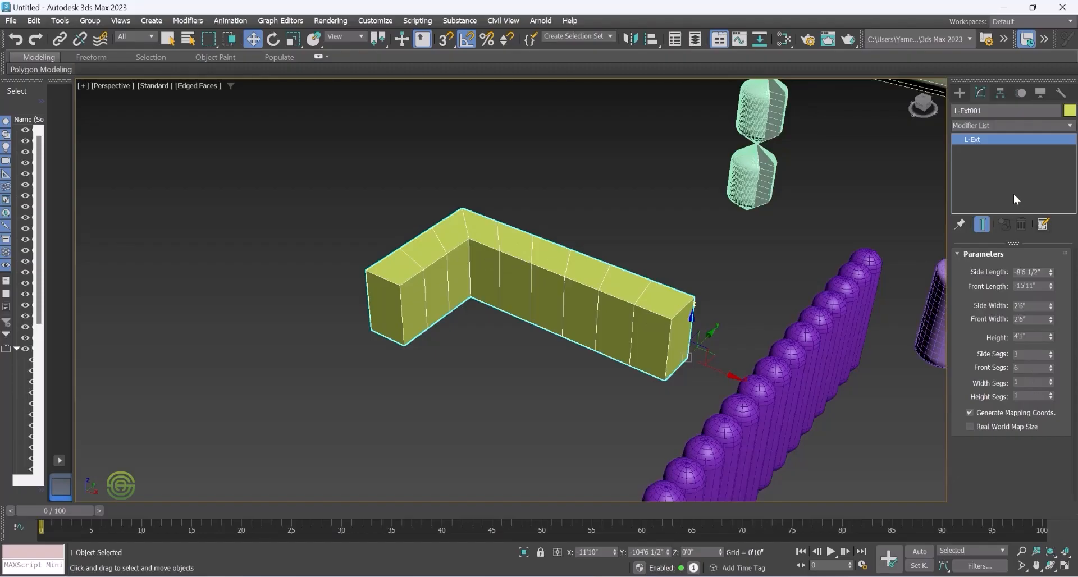
Create a C-Ext in front of the L-Ext, about 5'8" back and front, 8'5 1/2" side, with 1'9 1/2" widths and 3'4" height
click(959, 92)
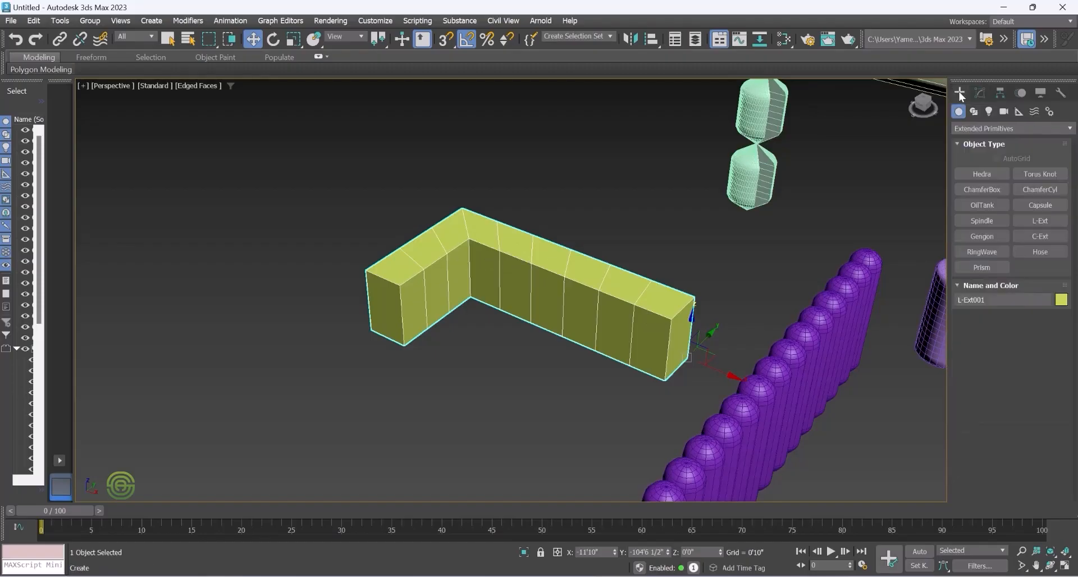
click(1042, 236)
scroll(681, 248, down, 5)
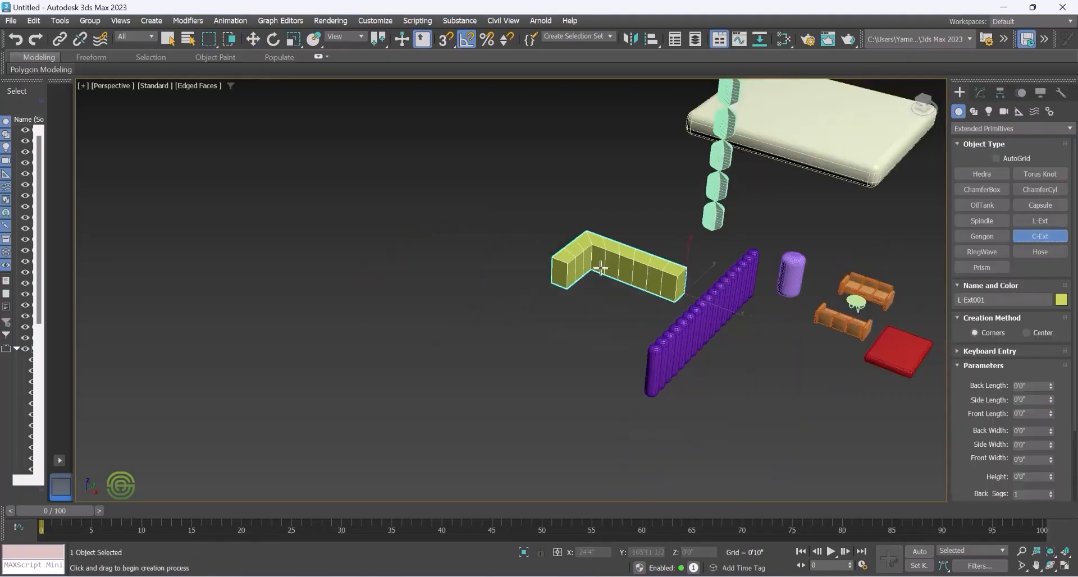
scroll(600, 268, up, 2)
scroll(609, 273, down, 3)
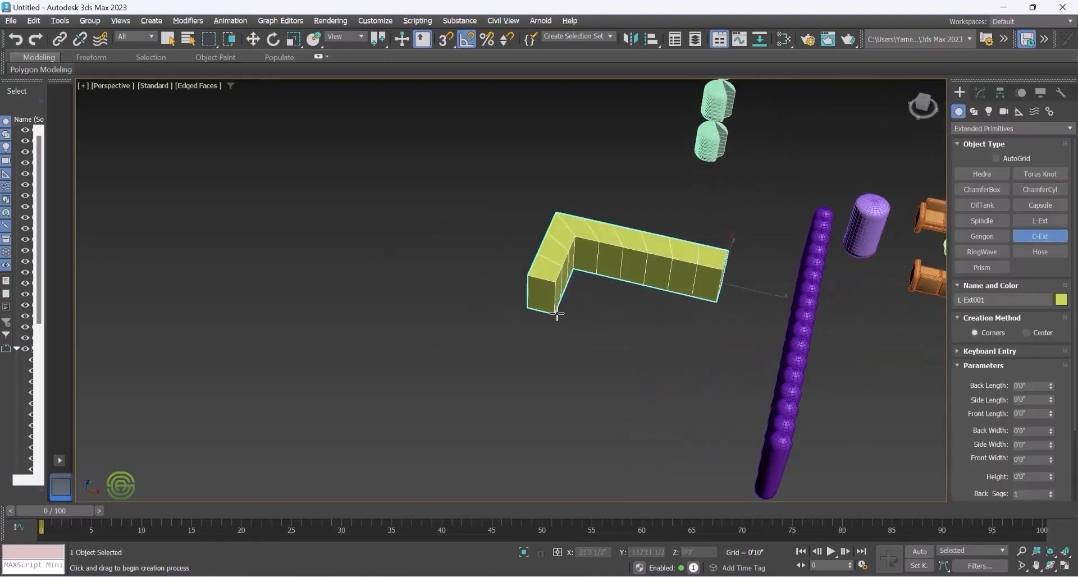
scroll(568, 369, down, 4)
drag(567, 372, 552, 342)
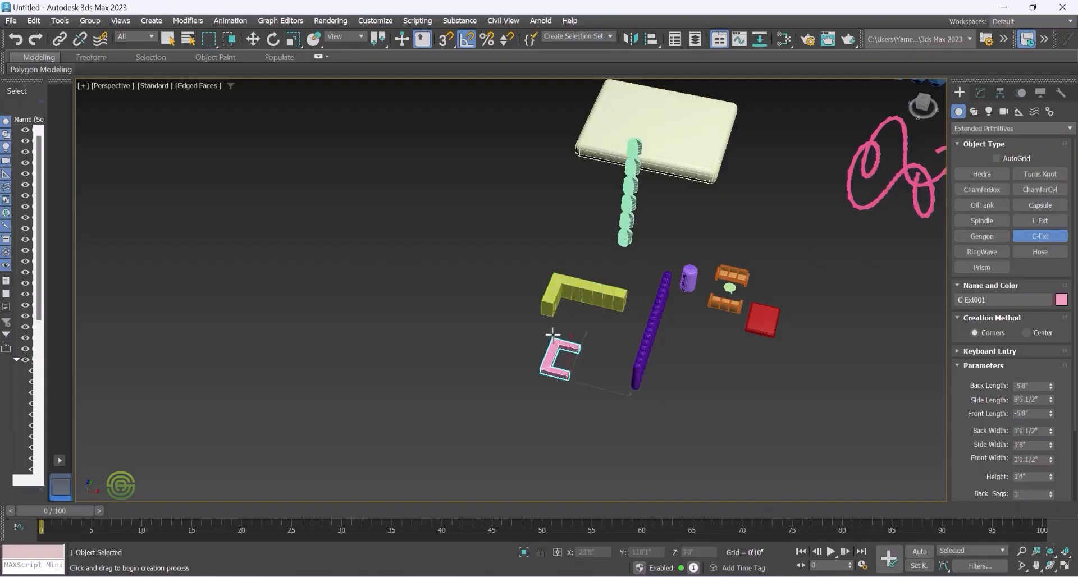
click(554, 325)
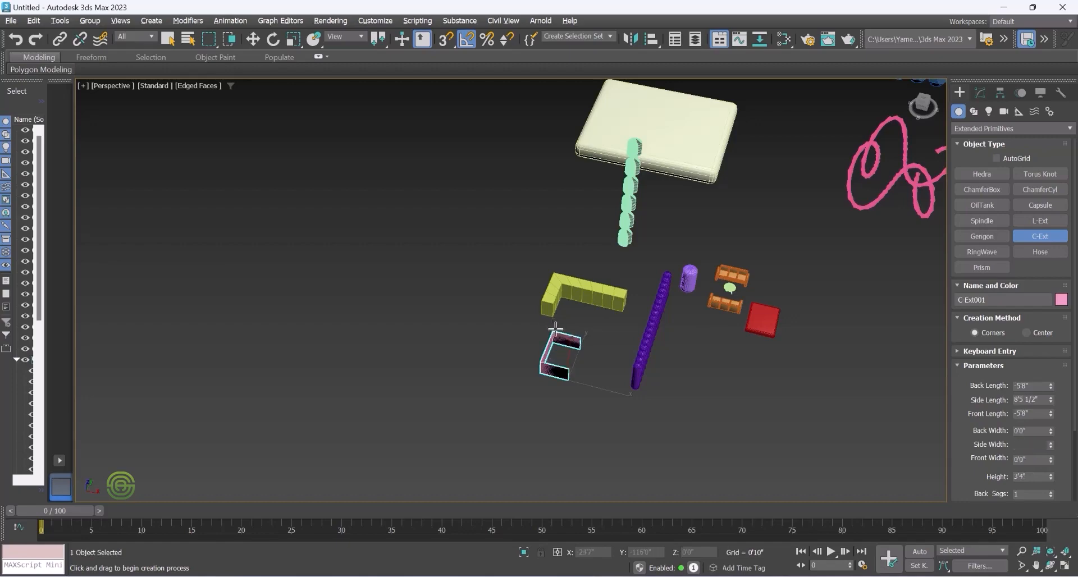
scroll(557, 339, up, 5)
scroll(551, 328, down, 5)
scroll(559, 331, up, 5)
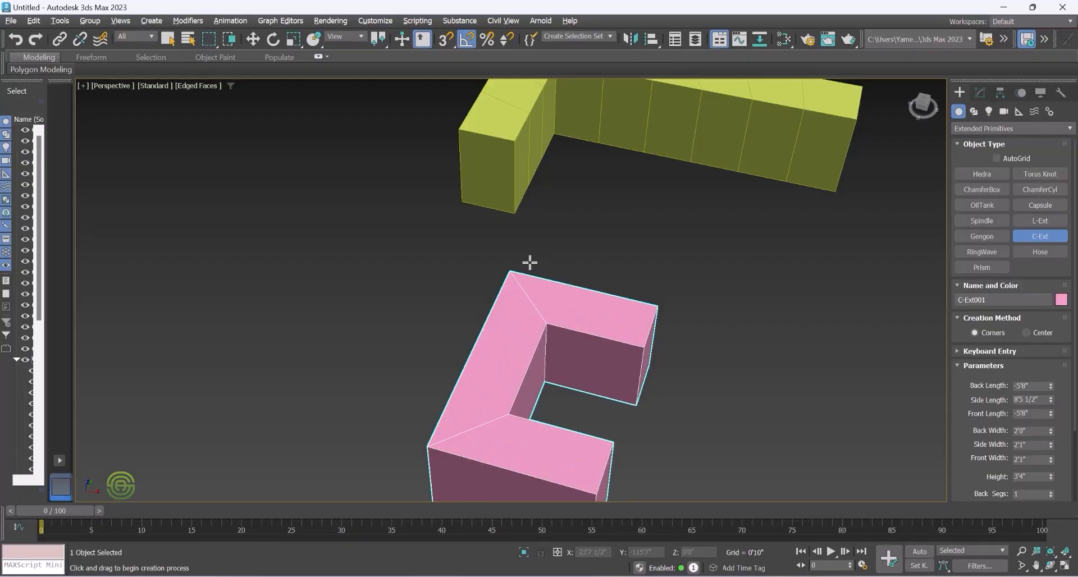
click(537, 298)
Set the C-Ext's back length to -4'8 1/2", side length to 10'10" and front length to -11'2"
alt+middle_drag(531, 337, 527, 362)
scroll(494, 346, down, 3)
scroll(542, 373, up, 2)
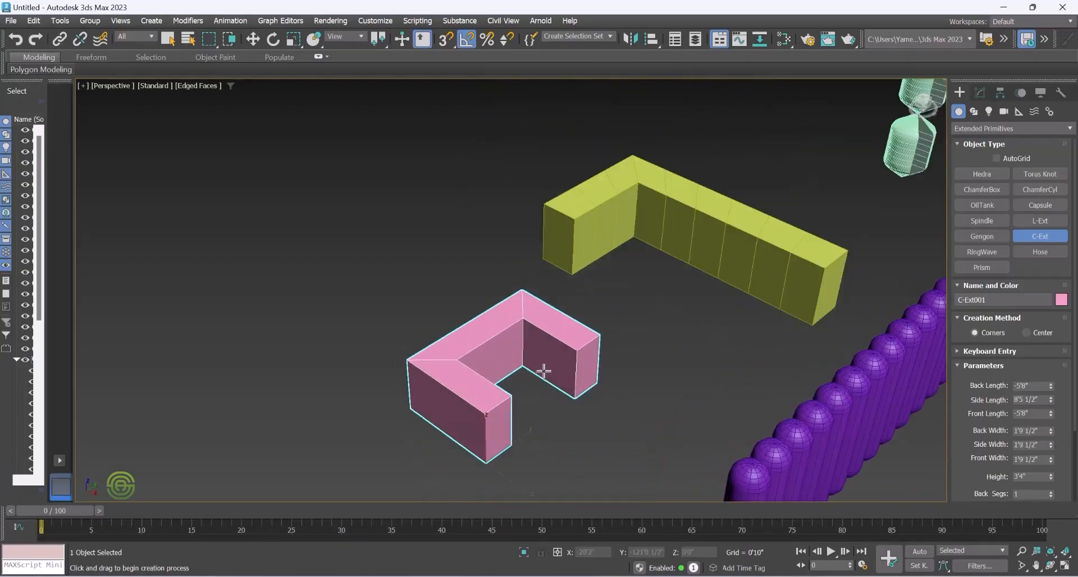
click(980, 95)
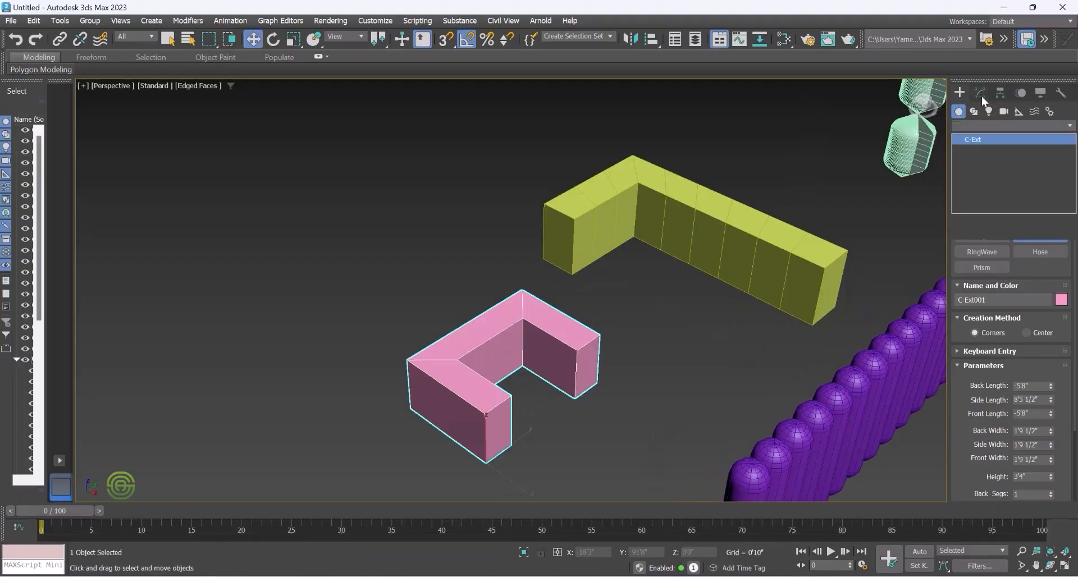
drag(1053, 278, 1056, 340)
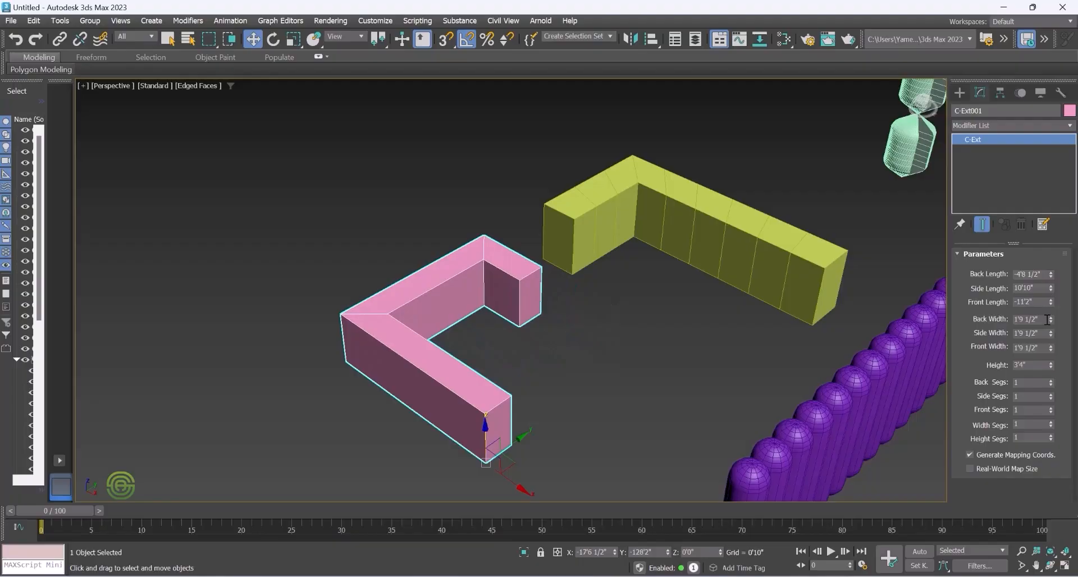
Set the C-Ext's back width to 2'0", front width to 1'11" and height to 3'3", with 4 back, 4 side and 8 front segments
drag(1053, 320, 1053, 395)
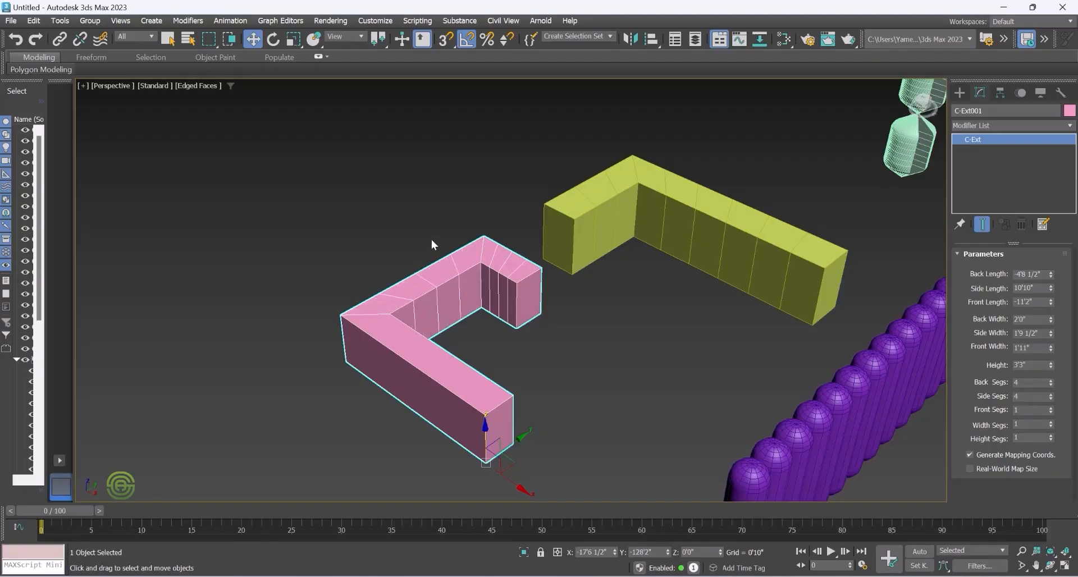
alt+middle_drag(480, 276, 438, 269)
scroll(465, 286, up, 4)
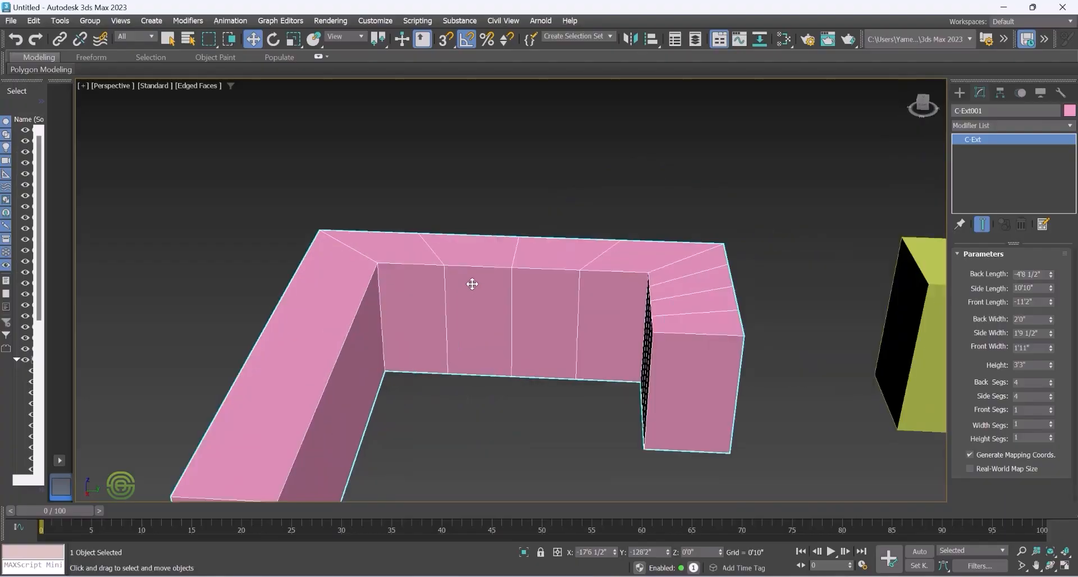
scroll(492, 275, down, 2)
alt+middle_drag(502, 285, 497, 284)
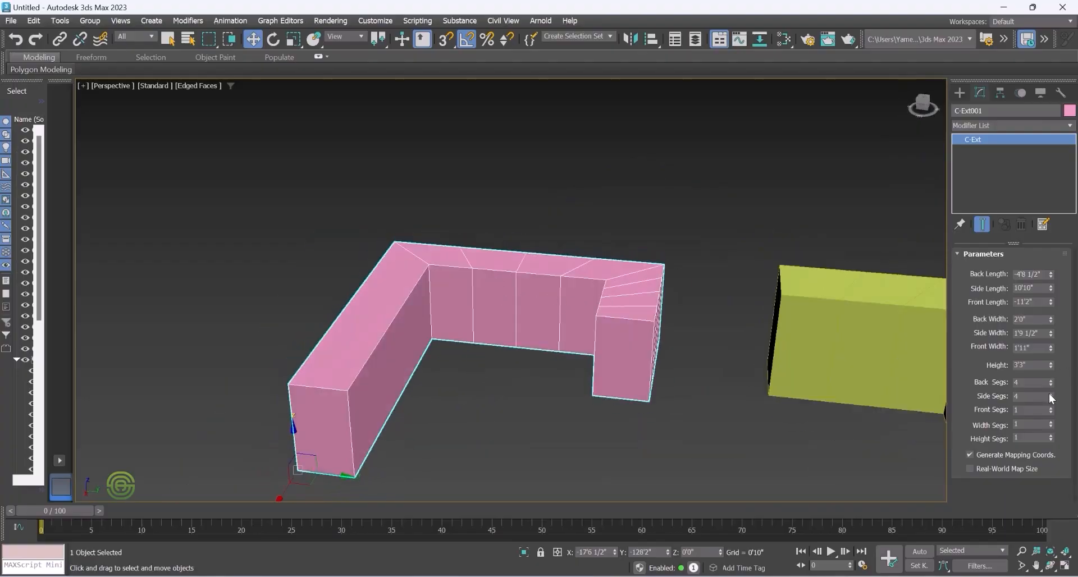
drag(1050, 411, 1049, 401)
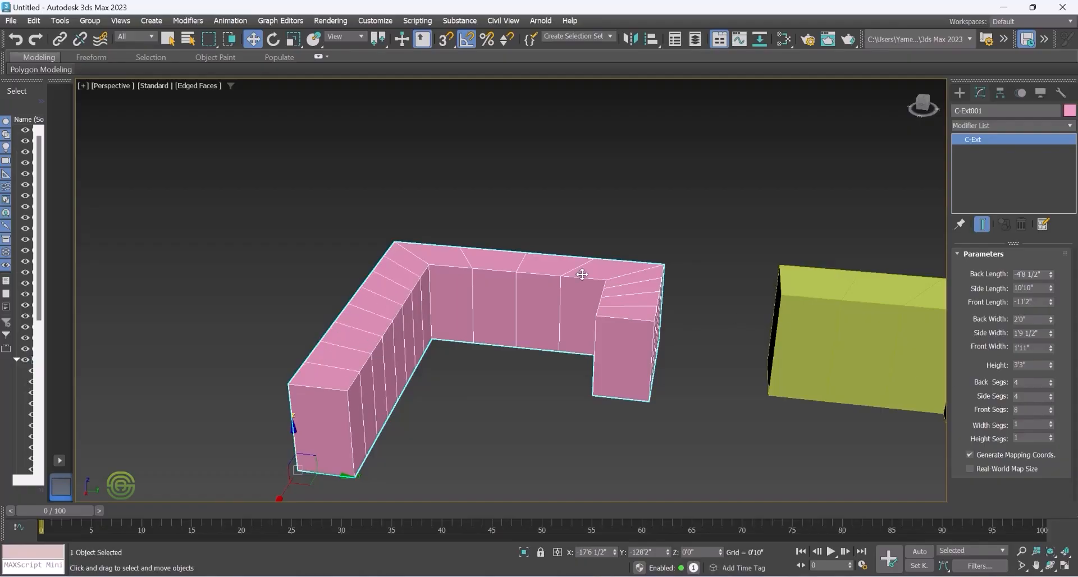
Examine the C-Ext and the surrounding scene objects from different angles and distances
scroll(463, 290, down, 3)
alt+middle_drag(475, 293, 542, 296)
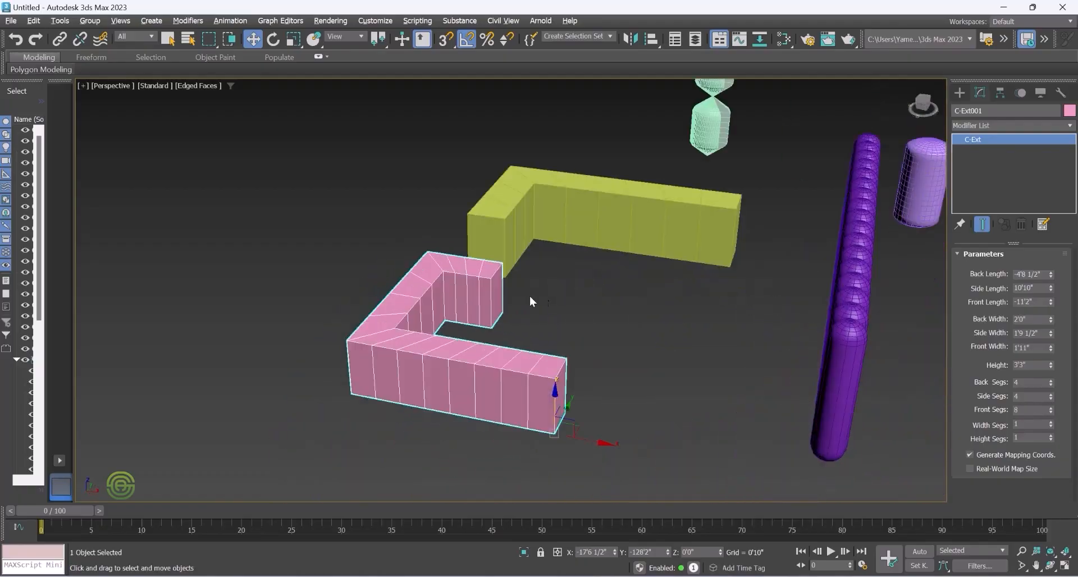
scroll(400, 339, down, 5)
alt+middle_drag(400, 340, 441, 337)
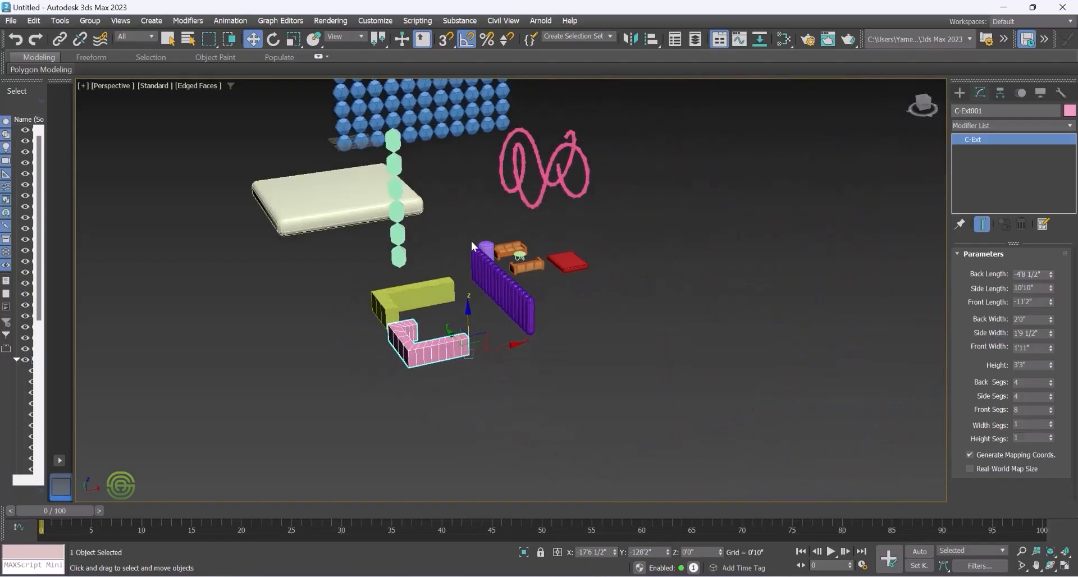
scroll(517, 343, down, 3)
scroll(484, 309, up, 1)
scroll(419, 245, up, 5)
scroll(417, 247, down, 3)
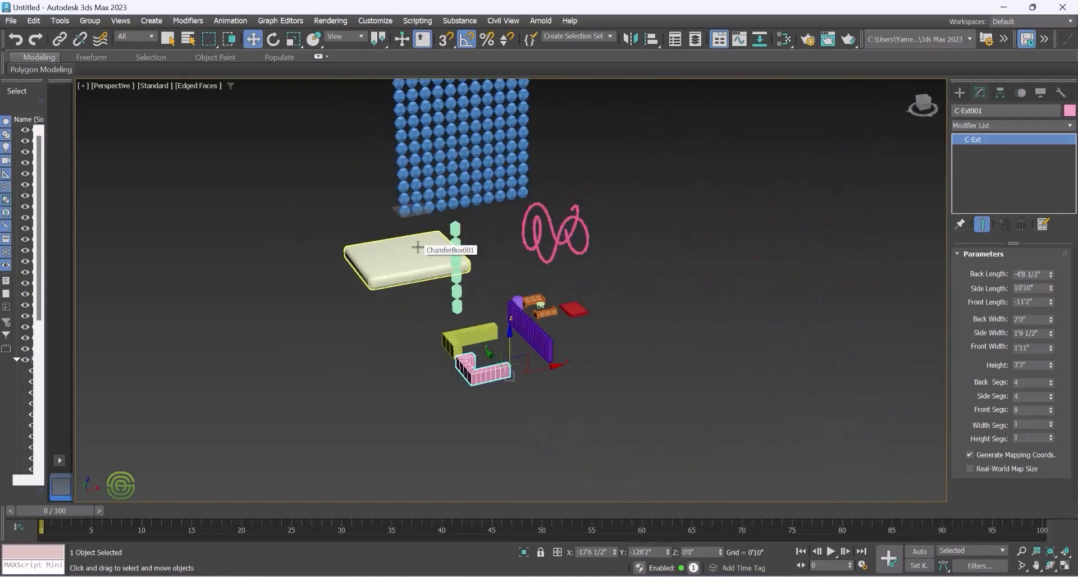
alt+middle_drag(417, 248, 426, 258)
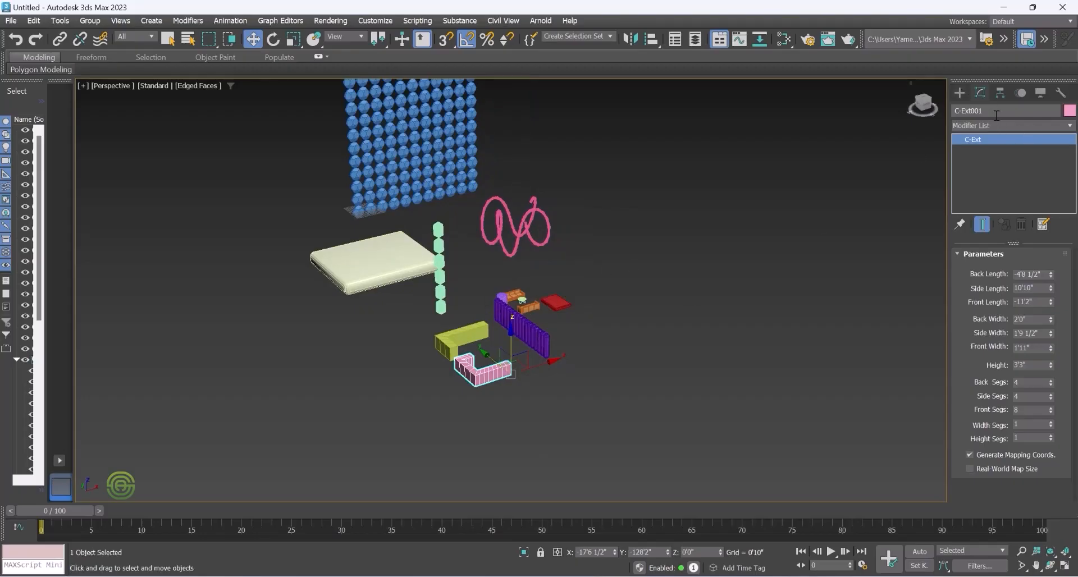
Create a RingWave on the open ground beside the capsule row, about 1'11" in radius with an 11 1/2" ring width
click(959, 93)
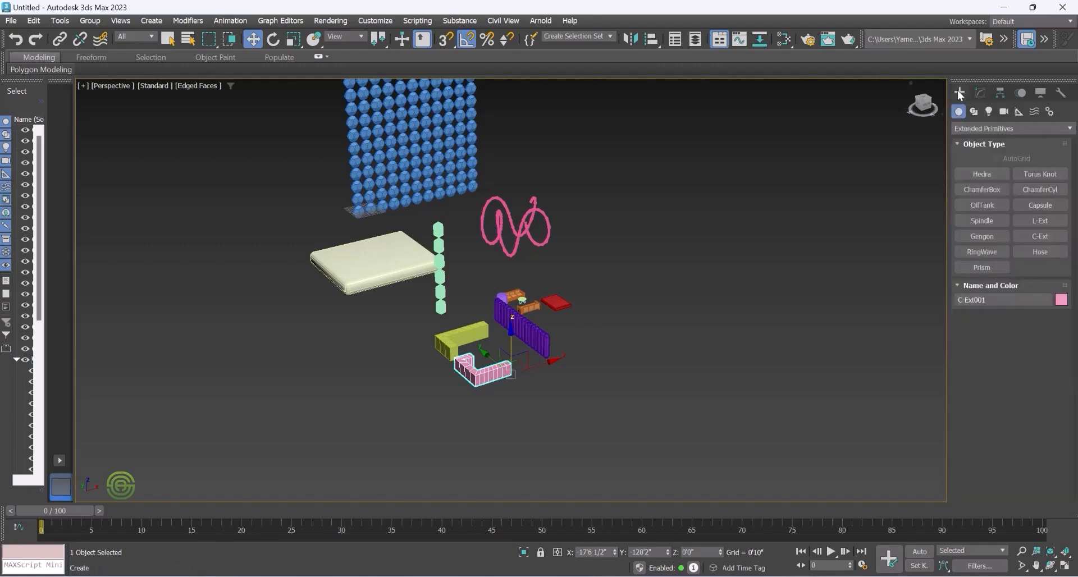
click(987, 253)
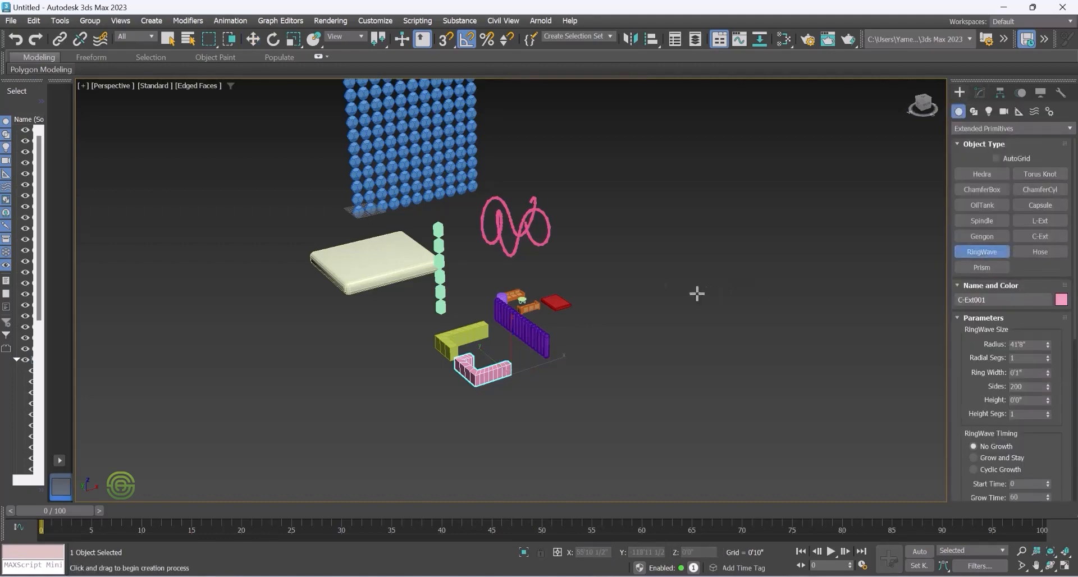
scroll(592, 344, up, 2)
scroll(554, 334, up, 4)
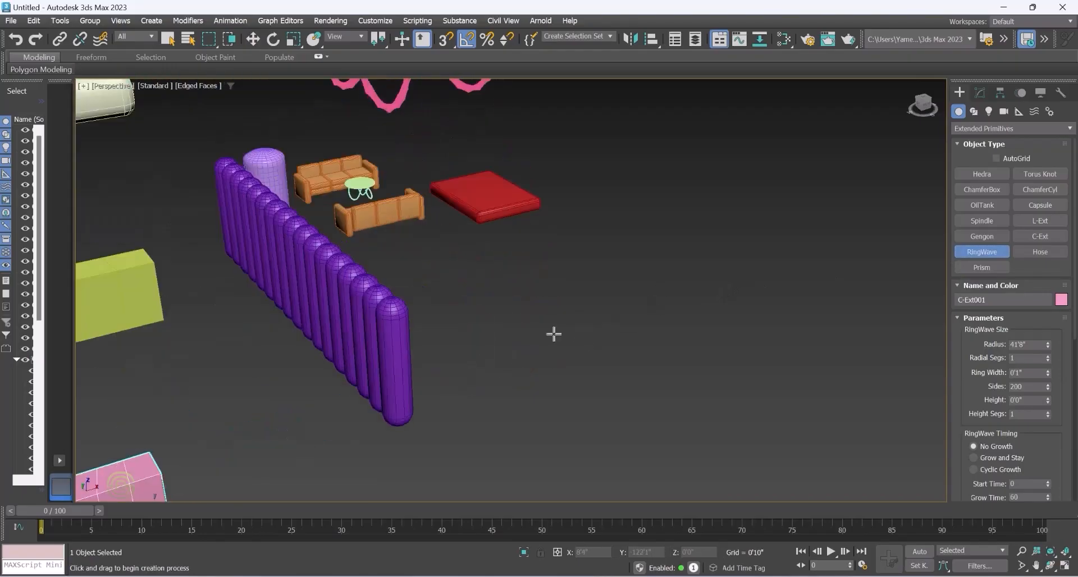
drag(559, 336, 569, 323)
click(575, 320)
scroll(575, 320, up, 5)
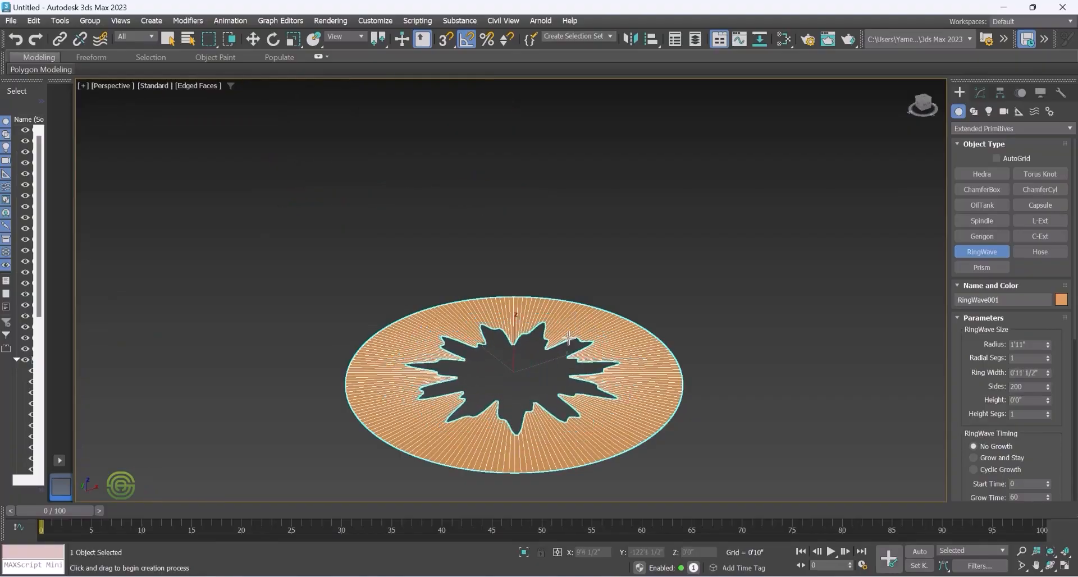
scroll(608, 260, down, 3)
scroll(608, 259, up, 3)
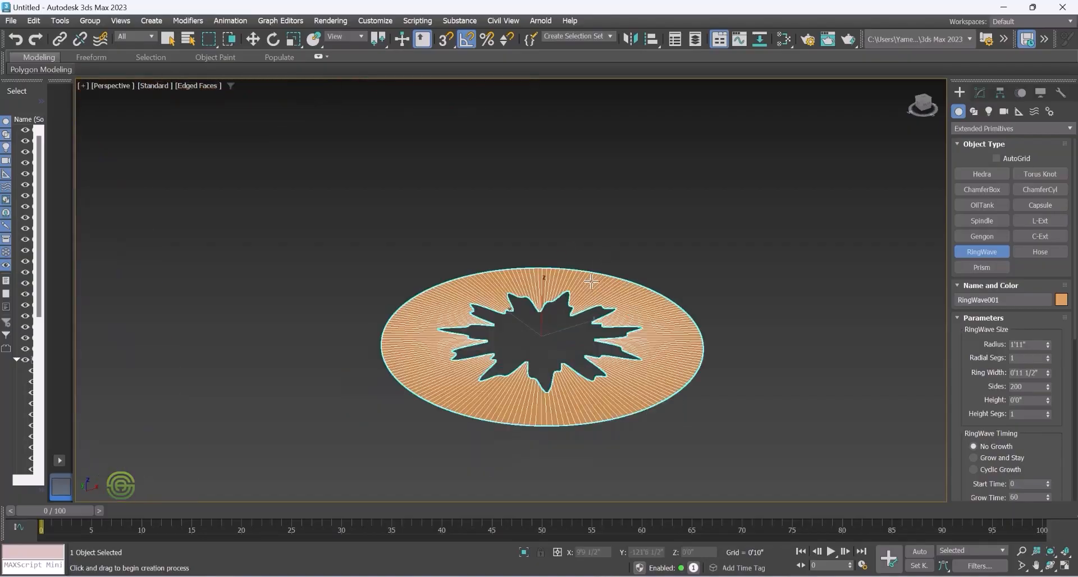
Set the RingWave's radius to 2'5 1/2", radial segments to 5, ring width to 1'2 1/2", sides to 86 and height to 3 1/2"
click(980, 92)
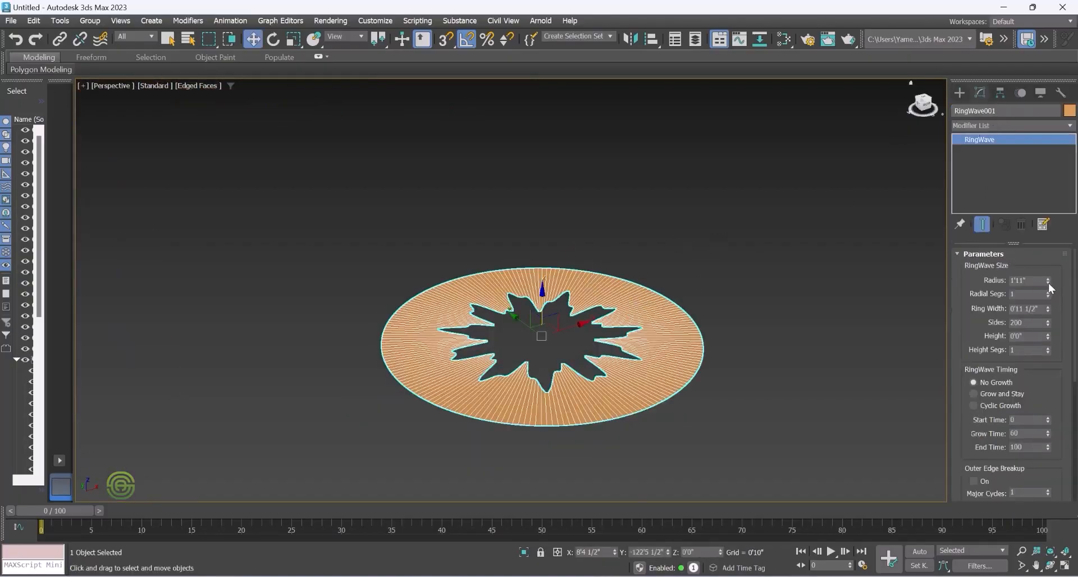
mouse_move(1047, 281)
mouse_down()
mouse_move(1050, 269)
mouse_move(1047, 293)
mouse_move(1048, 268)
mouse_move(1049, 292)
mouse_up()
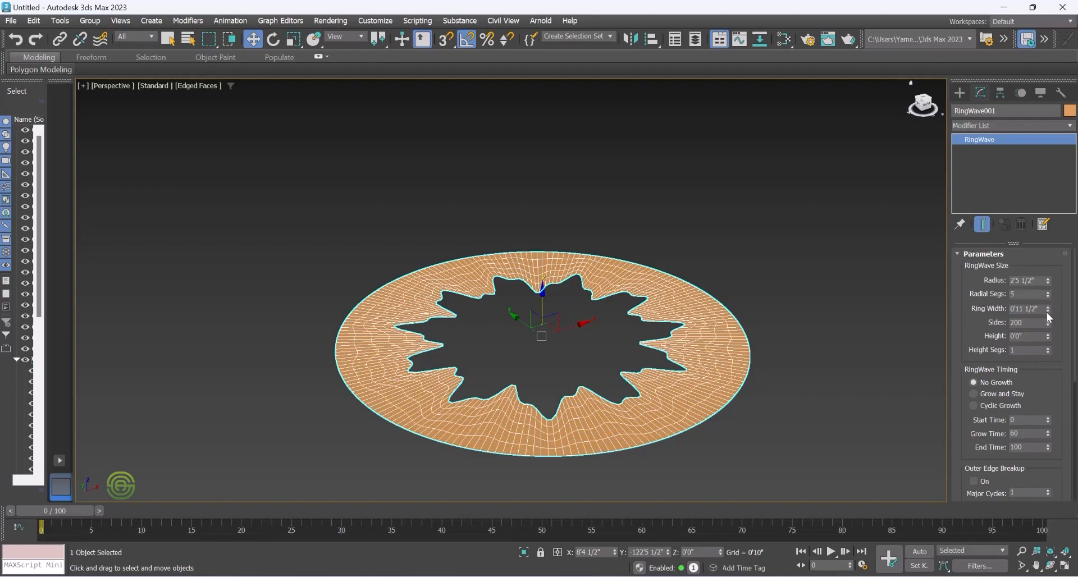
mouse_move(1047, 308)
mouse_down()
mouse_move(1054, 275)
mouse_move(1058, 311)
mouse_move(1060, 298)
mouse_up()
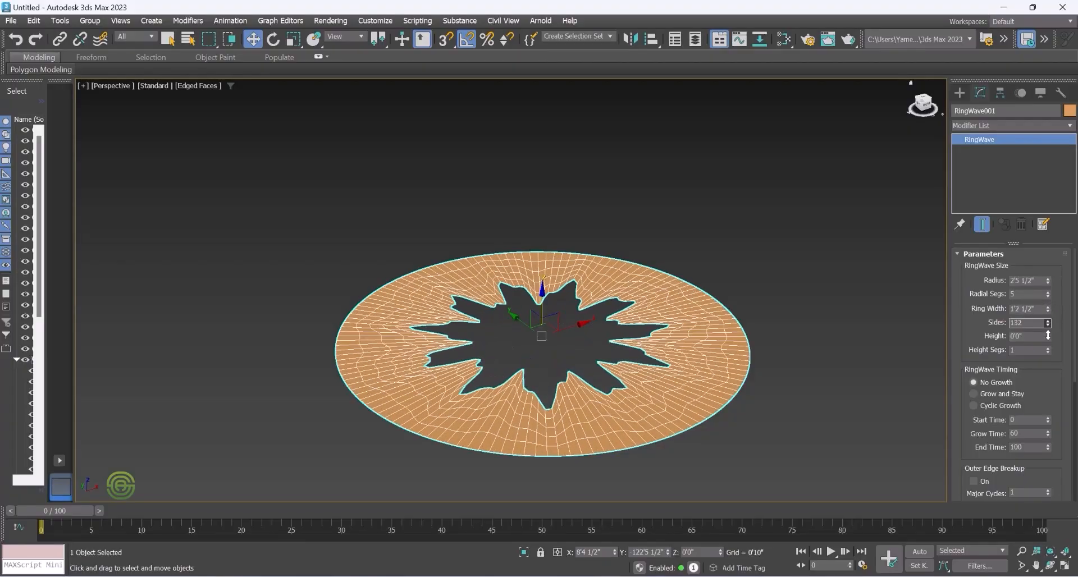
drag(1048, 370, 1053, 358)
drag(1054, 361, 1052, 327)
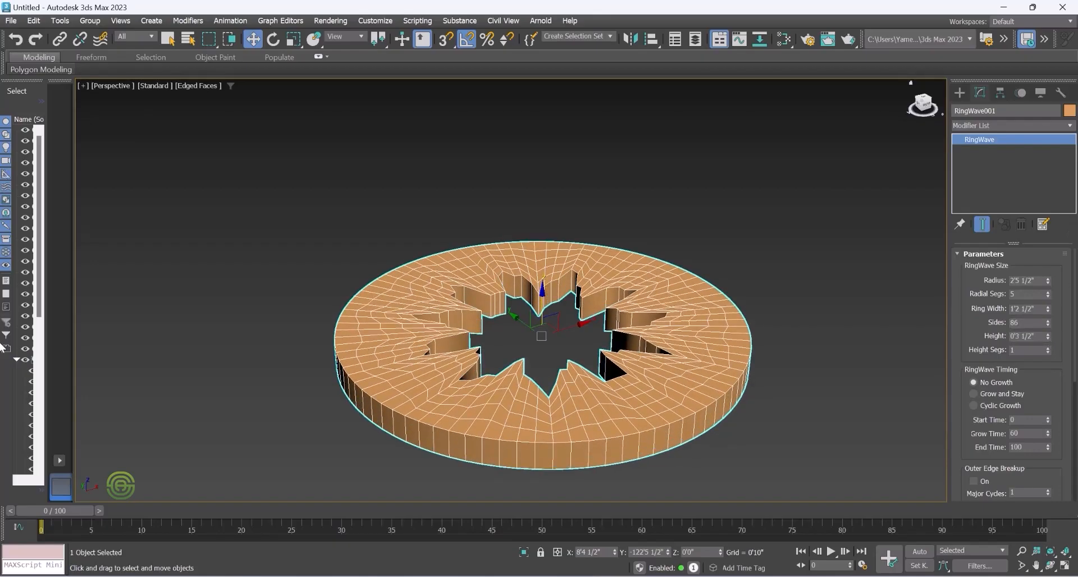
drag(1046, 349, 1046, 353)
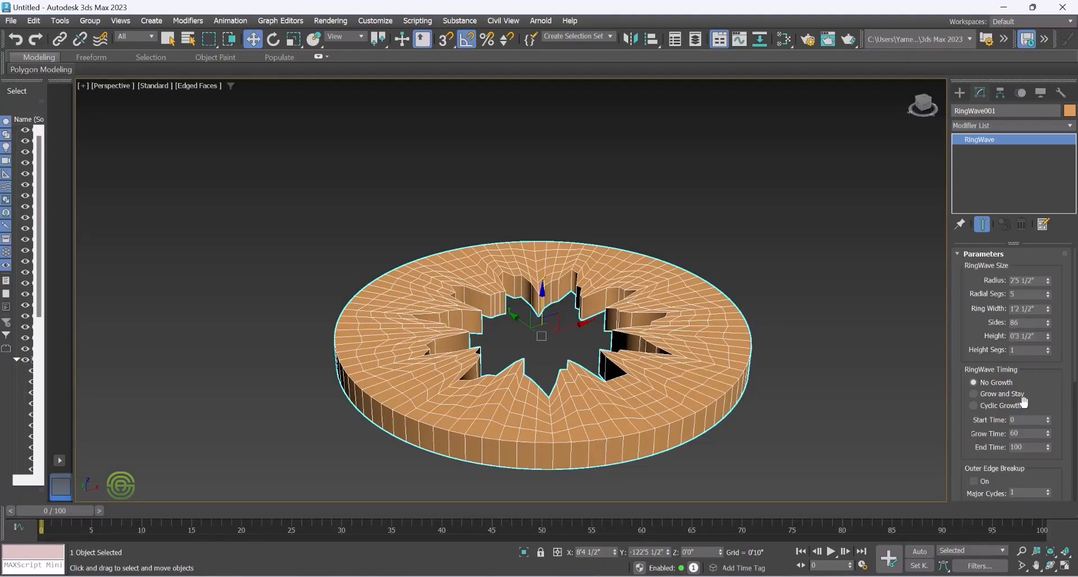
Try the Grow and Stay and Cyclic Growth timing options on the RingWave, returning it to No Growth
click(974, 394)
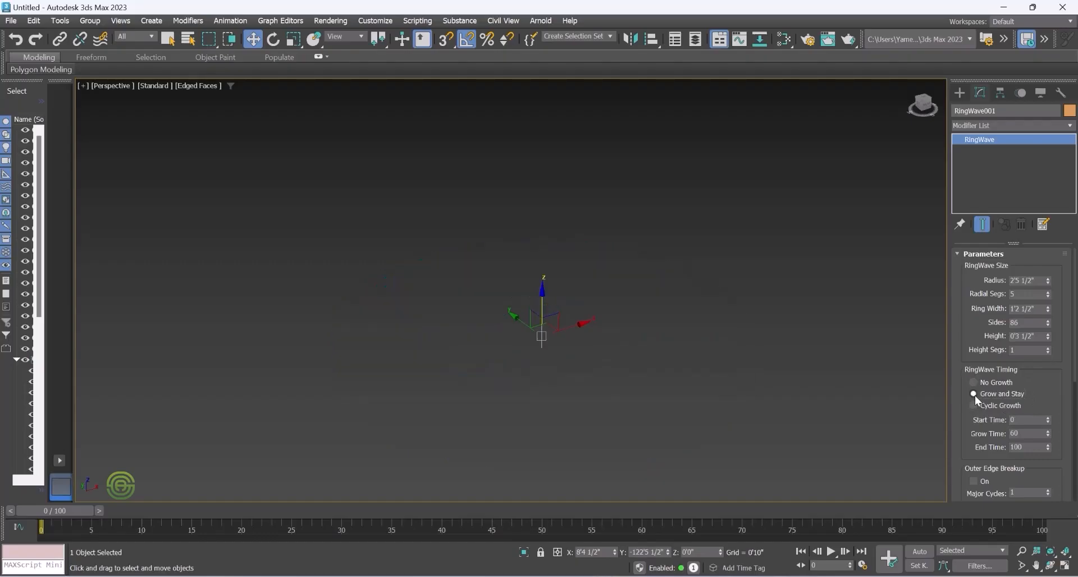
click(974, 383)
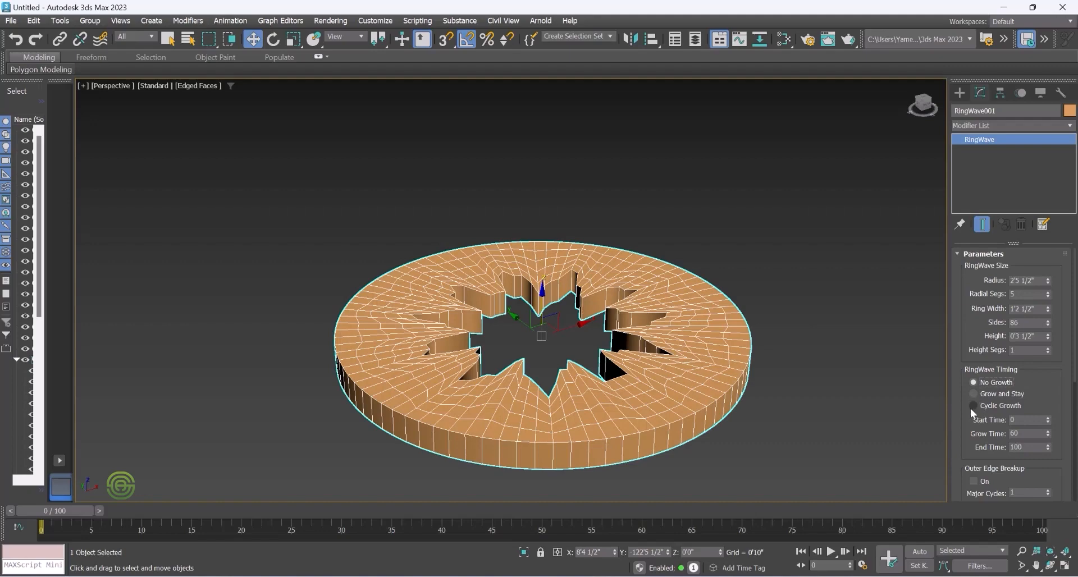
click(973, 406)
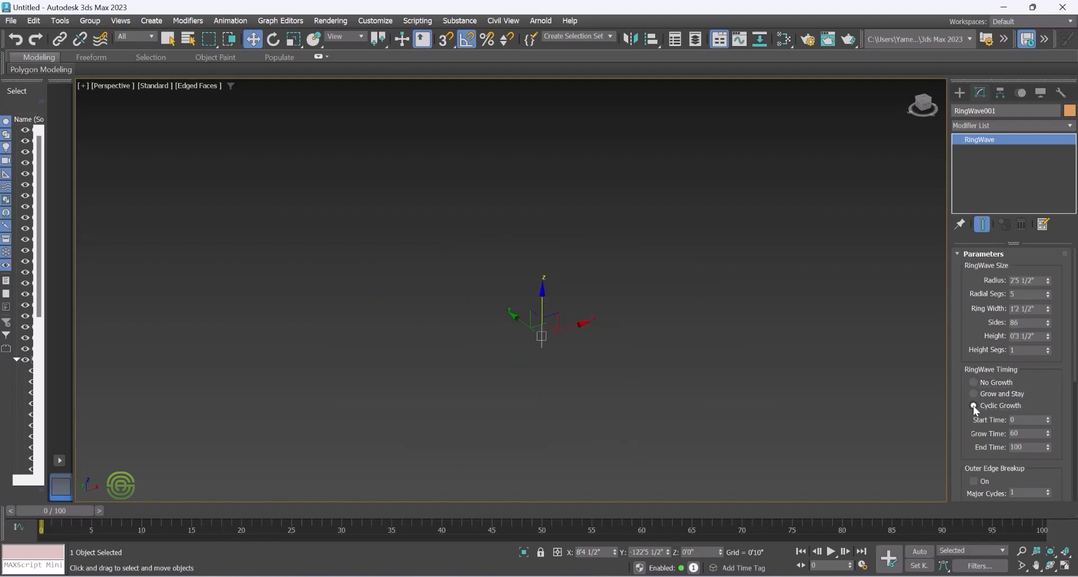
click(974, 383)
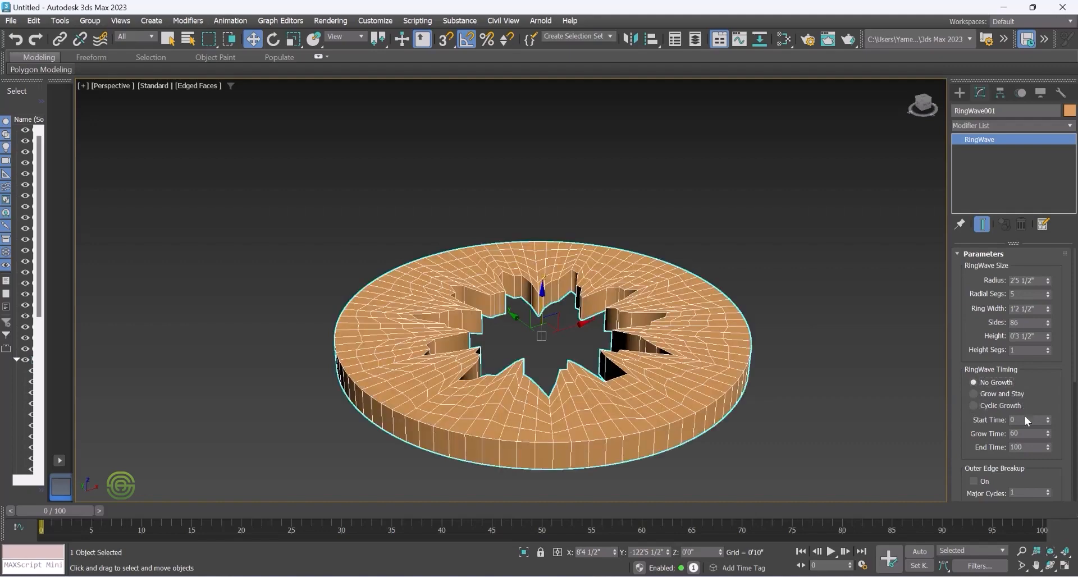
Turn on the RingWave's outer edge breakup with 32 major cycles and a major width flux of 9.546%
scroll(997, 466, down, 3)
scroll(998, 466, down, 2)
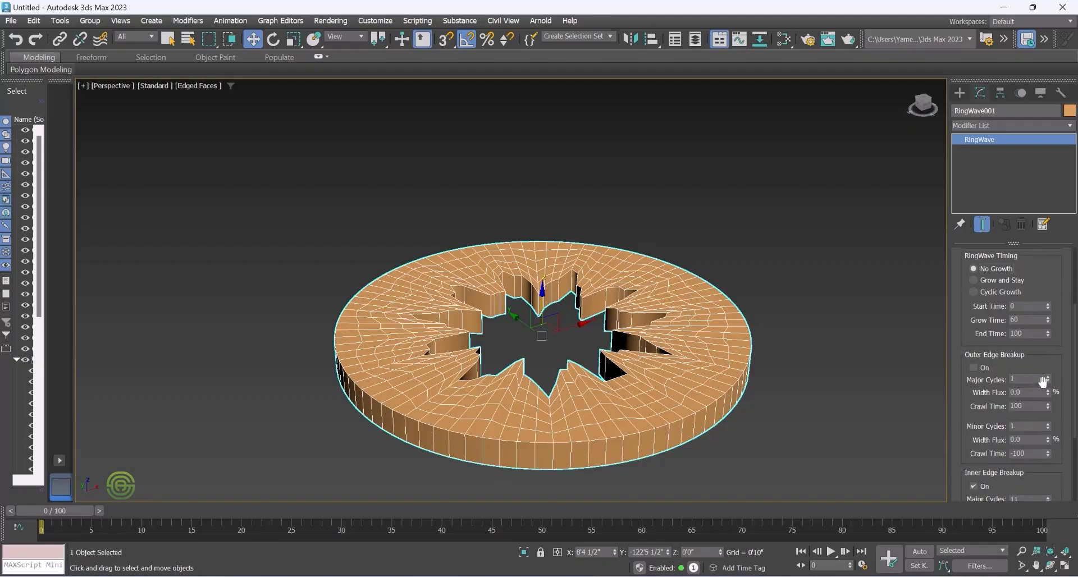
mouse_move(1048, 382)
mouse_down()
mouse_move(1050, 365)
mouse_move(1049, 387)
mouse_move(1047, 376)
mouse_up()
click(973, 367)
mouse_move(1048, 382)
mouse_down()
mouse_move(1040, 373)
mouse_move(1045, 402)
mouse_move(1044, 353)
mouse_move(1039, 418)
mouse_move(1048, 313)
mouse_up()
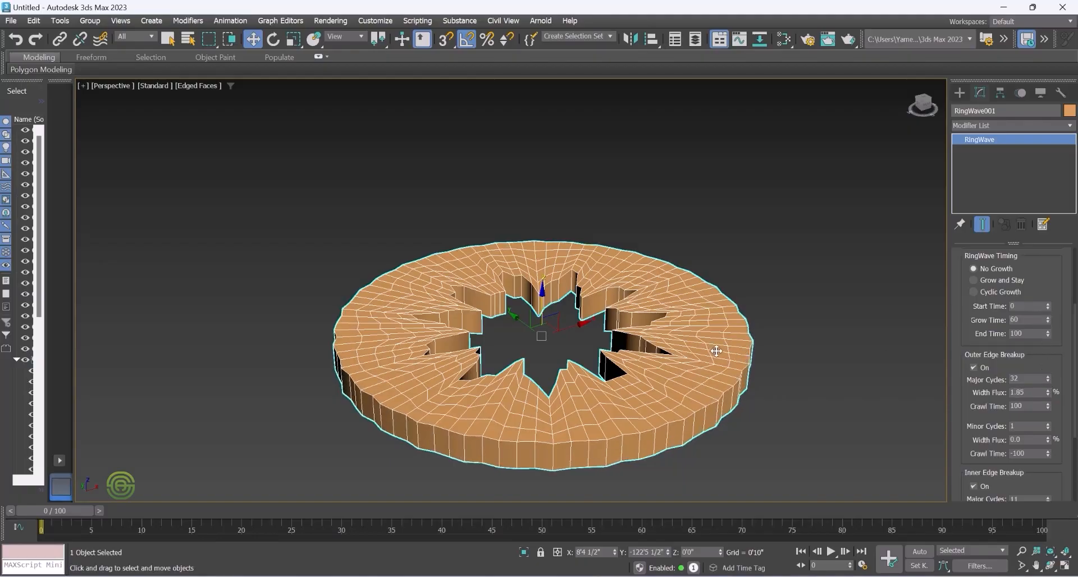
alt+middle_drag(708, 349, 707, 389)
scroll(690, 322, down, 4)
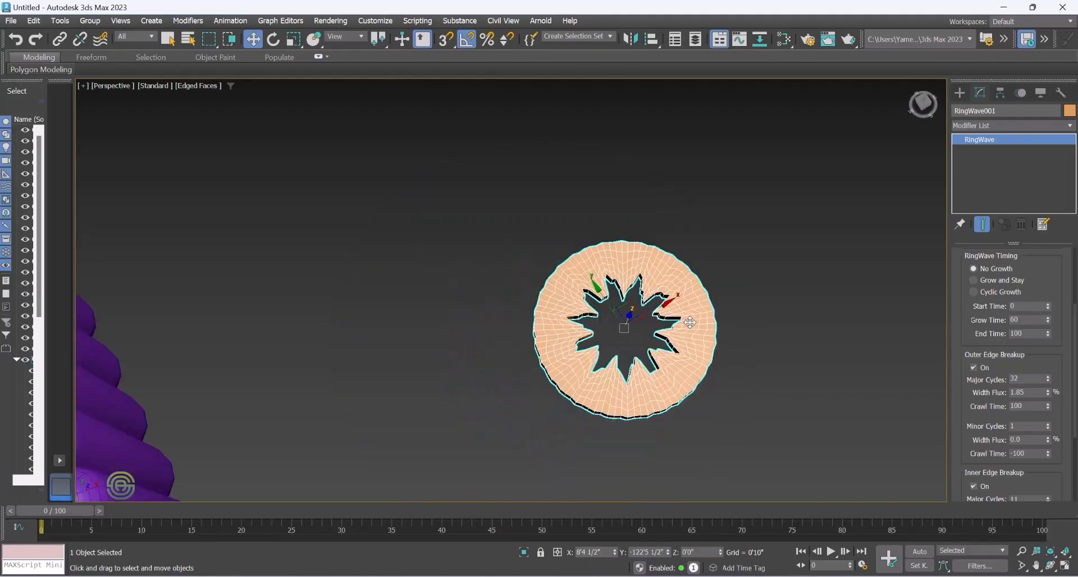
scroll(691, 326, up, 2)
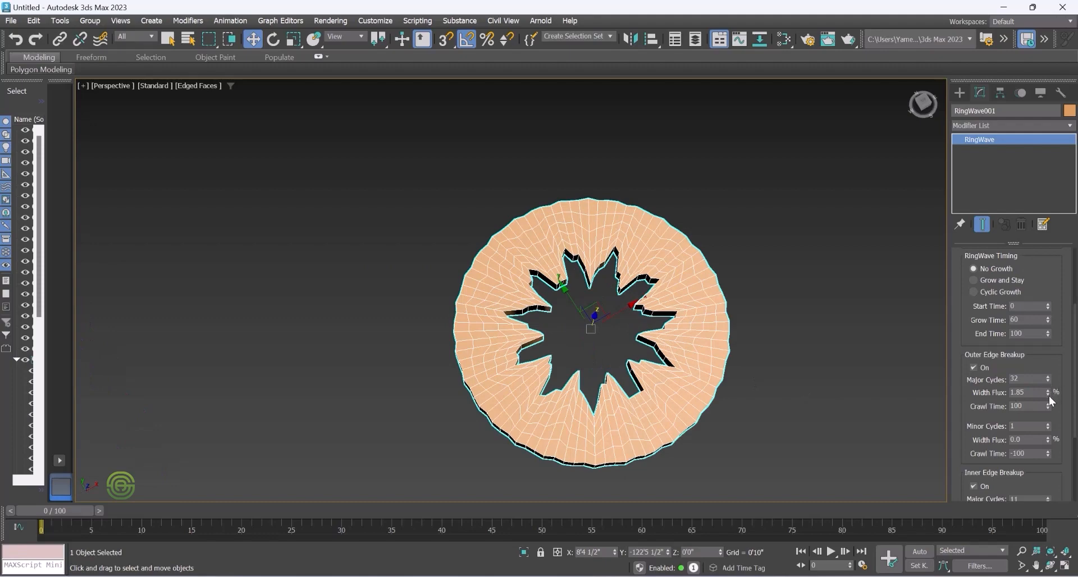
drag(1048, 393, 1042, 224)
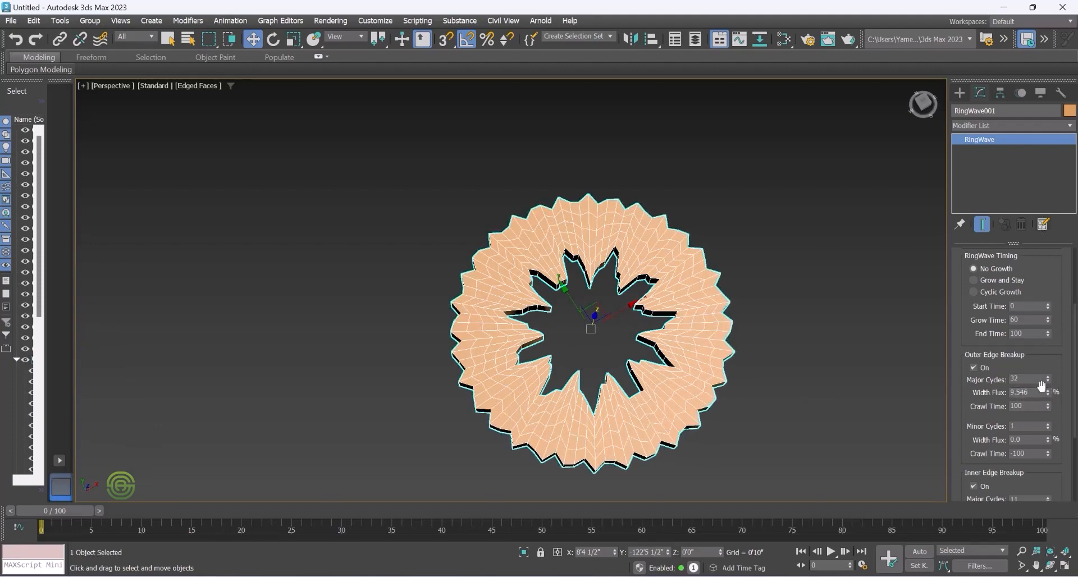
Set the outer edge's major crawl time to 73, minor cycles to 28 and minor width flux to 0.74%
drag(1048, 406, 1053, 363)
drag(1045, 421, 1044, 428)
drag(1047, 426, 1049, 462)
drag(1051, 417, 1053, 449)
mouse_move(1051, 443)
mouse_down()
mouse_move(1061, 402)
mouse_move(1049, 462)
mouse_up()
Set the inner edge's major cycles to 8, width flux to 30.5% and crawl time to 96, with 18 minor cycles and minor crawl time -21
scroll(992, 447, down, 5)
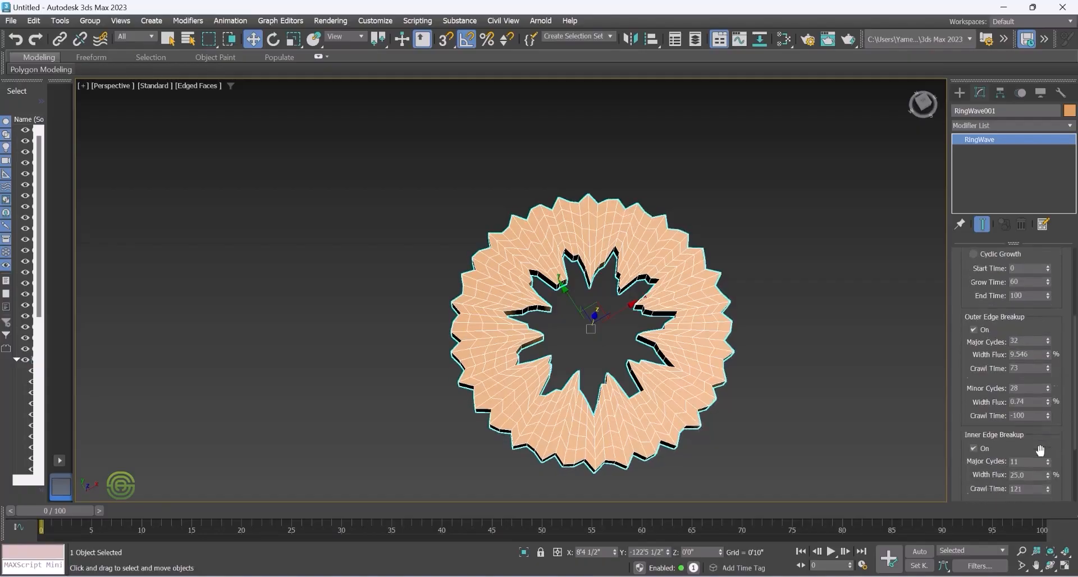
scroll(992, 446, down, 1)
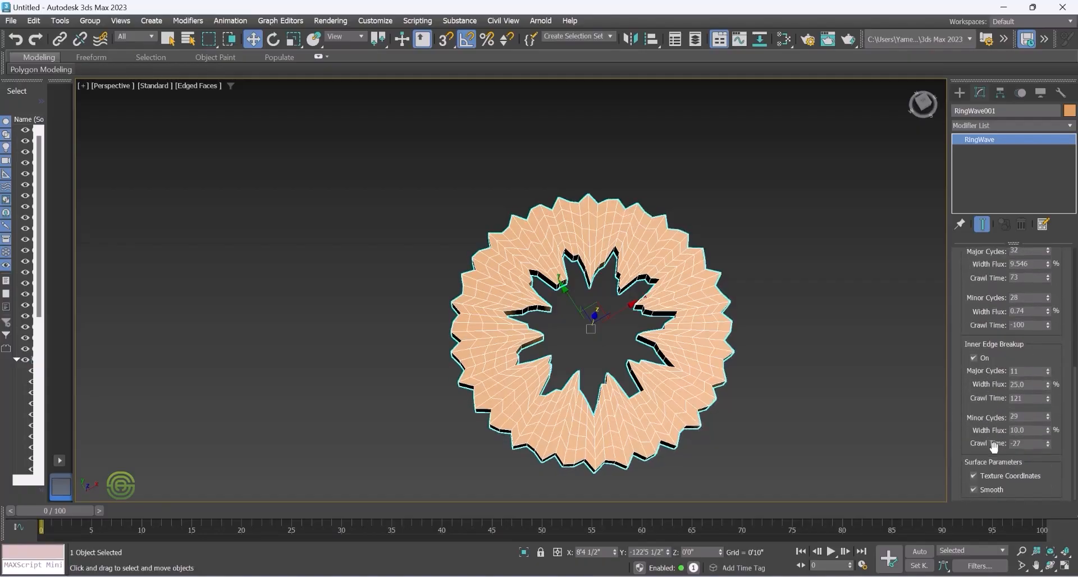
mouse_move(1048, 375)
mouse_down()
mouse_move(1049, 358)
mouse_move(1049, 377)
mouse_up()
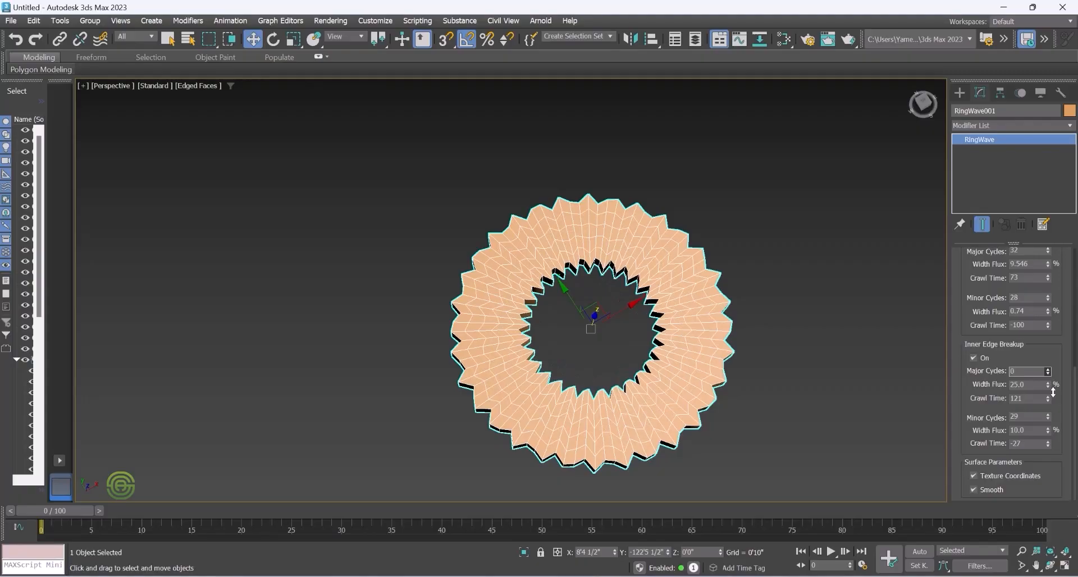
drag(1050, 375, 1049, 371)
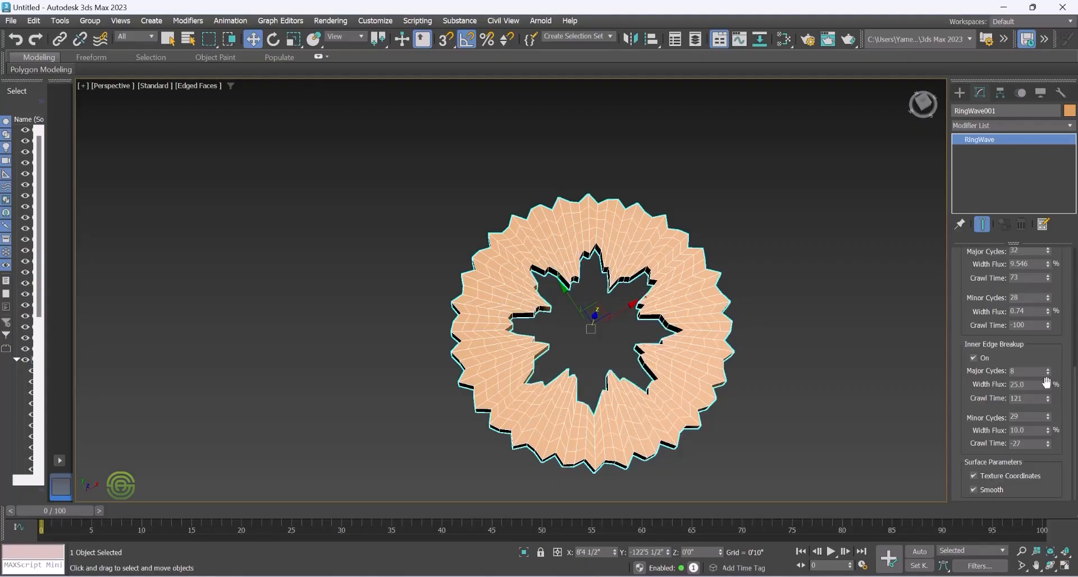
drag(1050, 386, 1050, 421)
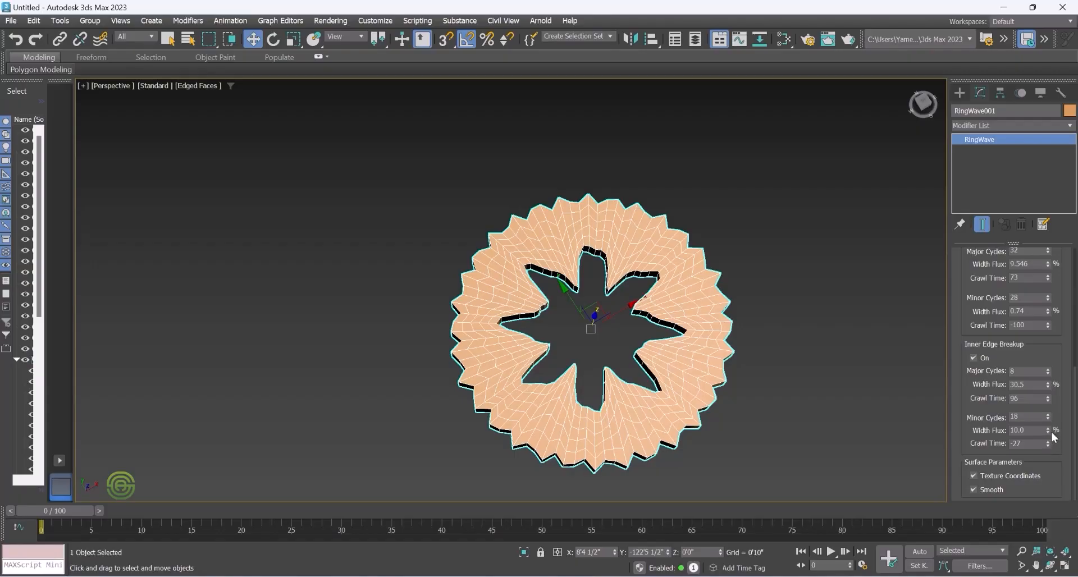
drag(1048, 449, 1048, 445)
Clone the RingWave twice along its X axis as instances, forming a row of three touching rings
scroll(648, 333, down, 4)
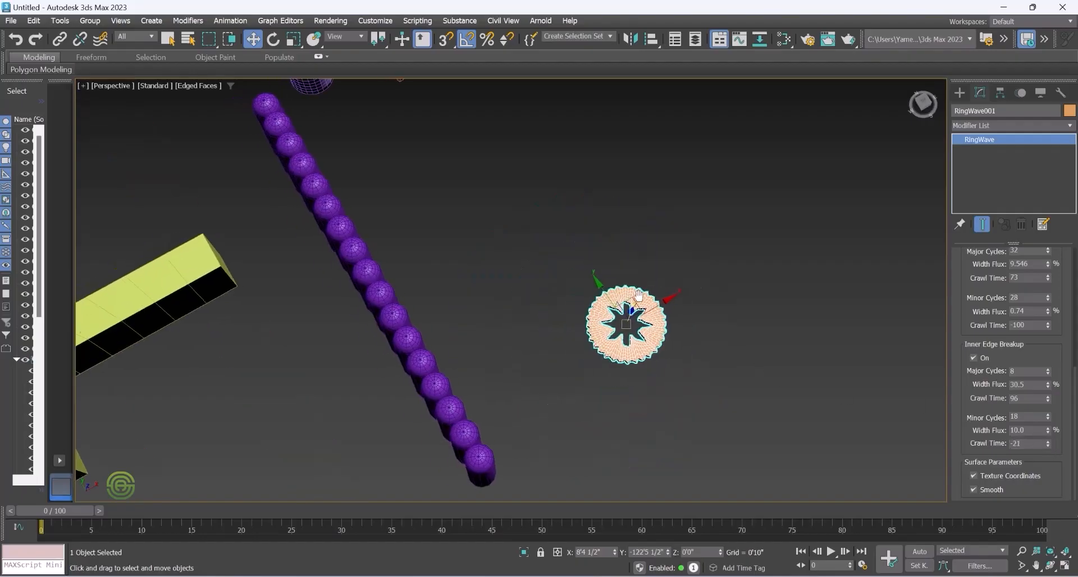
mouse_move(621, 324)
alt+middle_down()
mouse_move(601, 313)
mouse_move(617, 333)
alt+middle_up()
scroll(690, 319, up, 3)
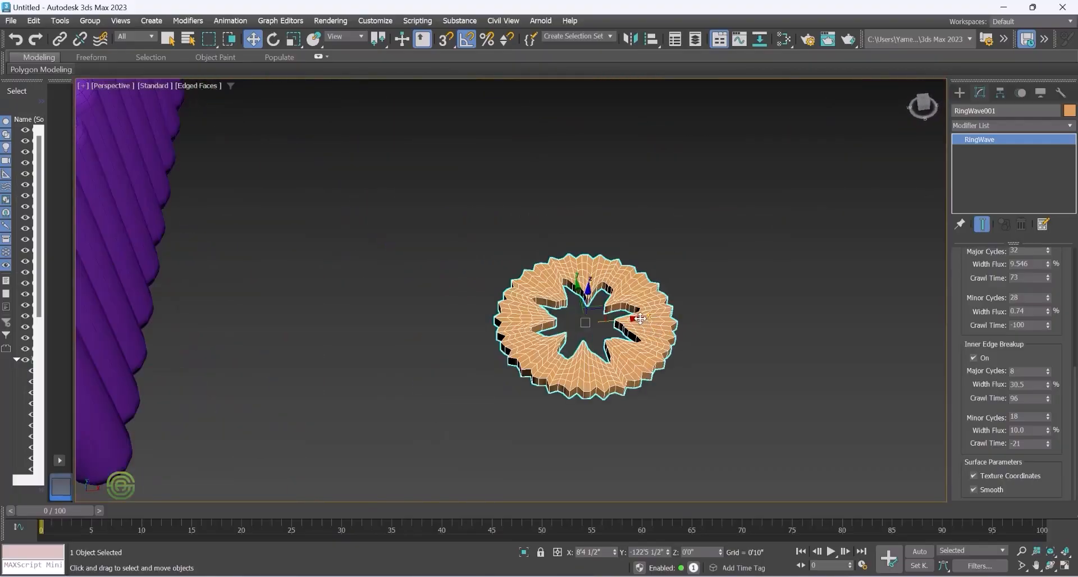
mouse_move(640, 318)
shift+mouse_down()
mouse_move(812, 302)
mouse_move(788, 305)
shift+mouse_up()
click(543, 348)
scroll(603, 348, down, 5)
scroll(642, 346, up, 3)
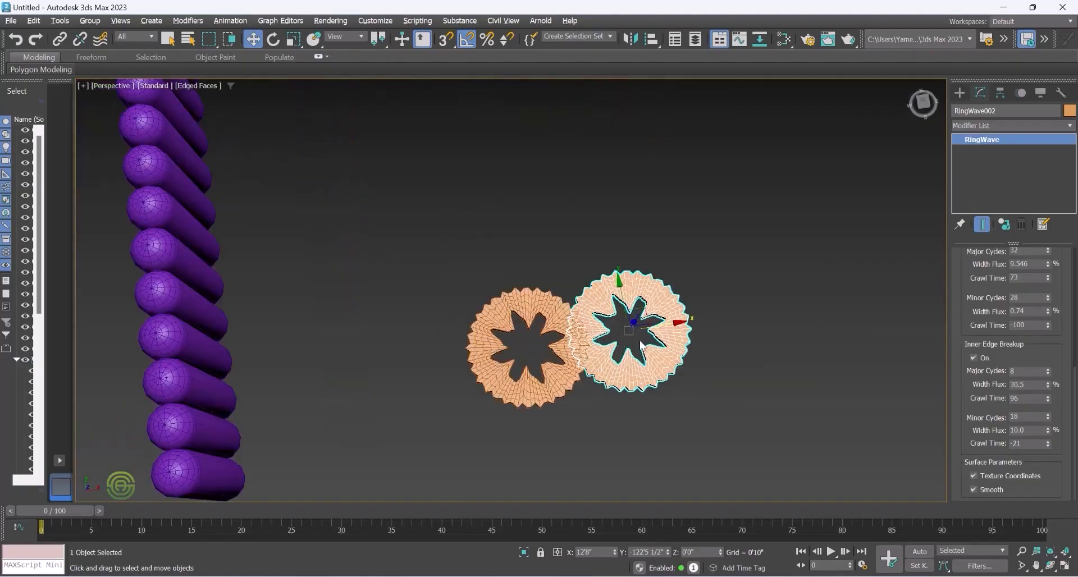
shift+drag(679, 321, 794, 297)
click(539, 350)
Try changing the radius of the middle instanced ring to test how the linked rings respond
click(618, 296)
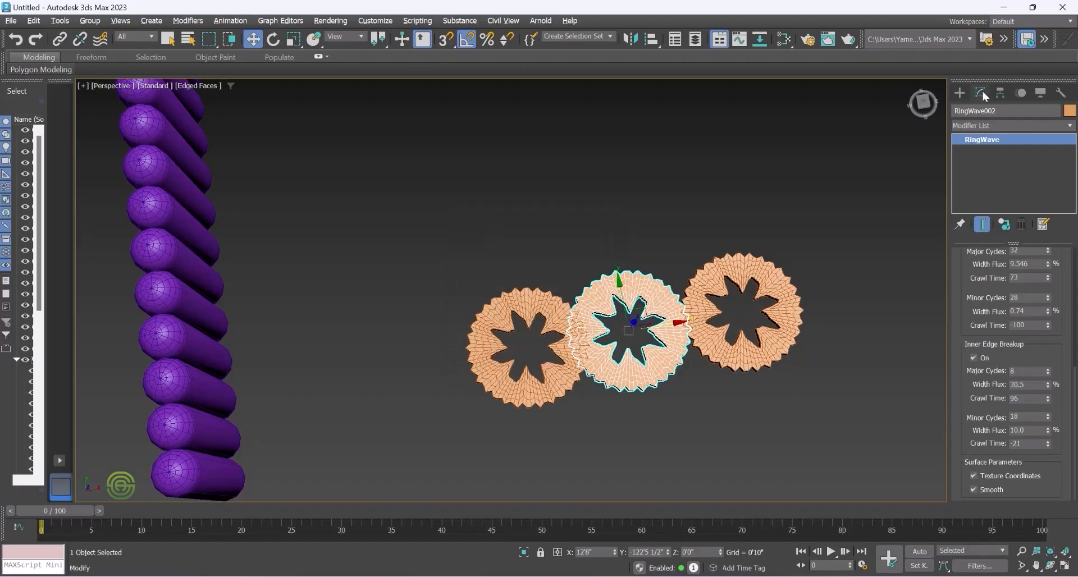
scroll(1032, 282, up, 3)
scroll(1031, 282, up, 6)
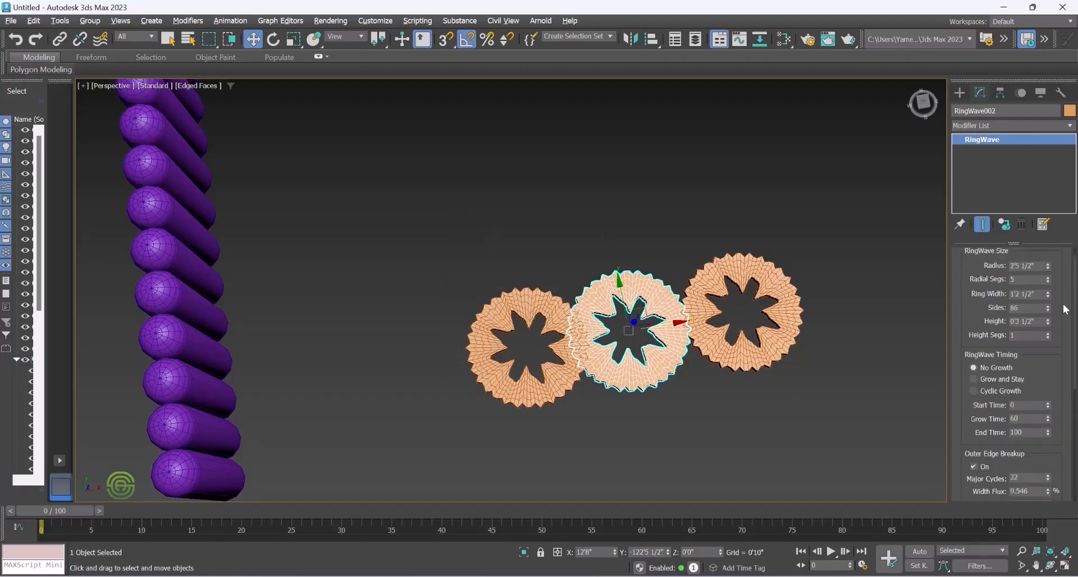
drag(1050, 282, 1048, 283)
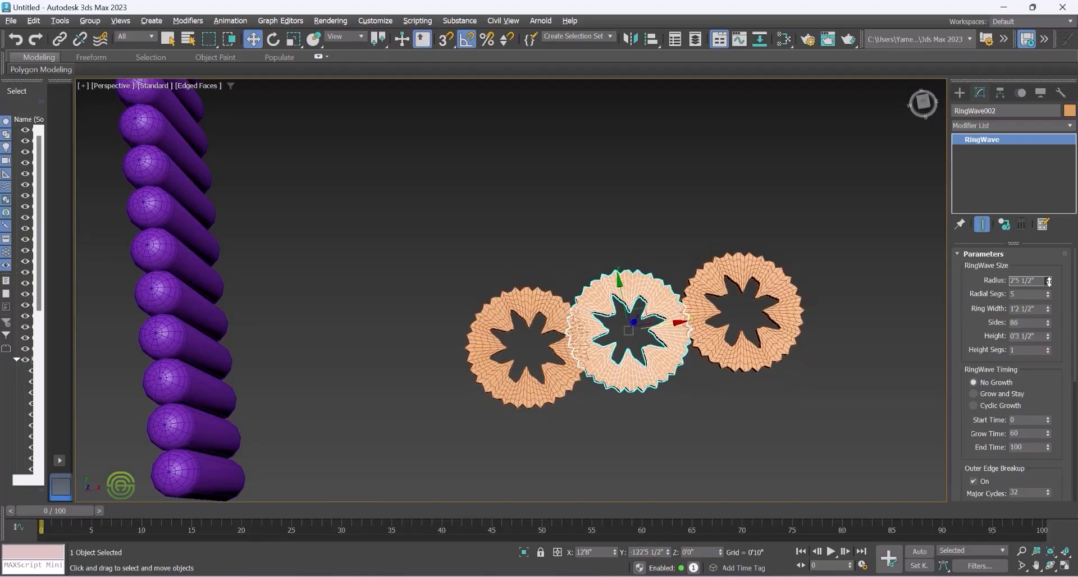
Delete the two instanced rings, keeping only the original RingWave
click(719, 301)
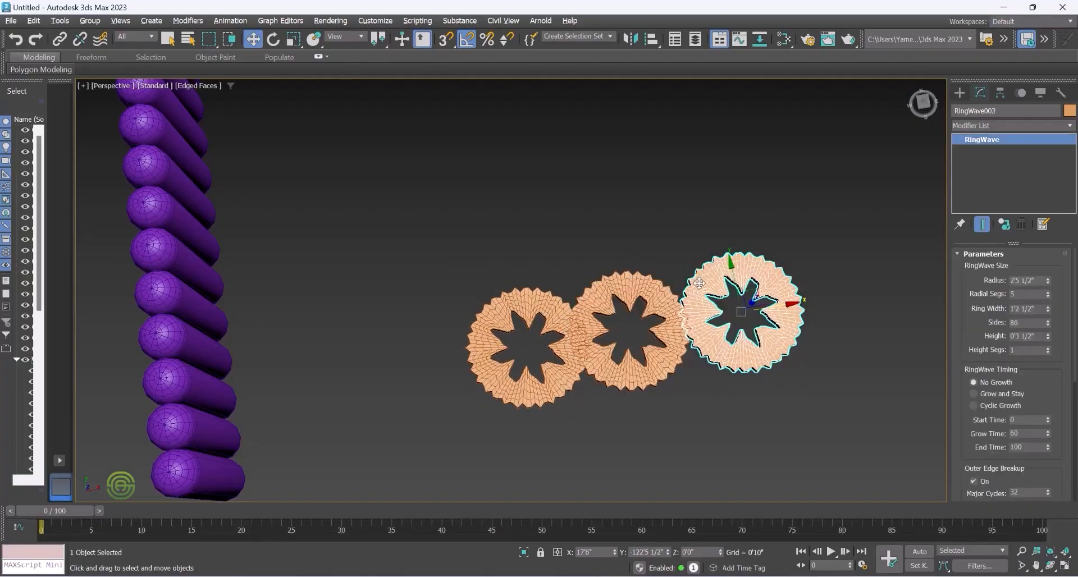
key(Delete)
click(650, 282)
key(Delete)
Clone the original RingWave twice along its X axis as independent copies, forming a row of three rings
click(567, 317)
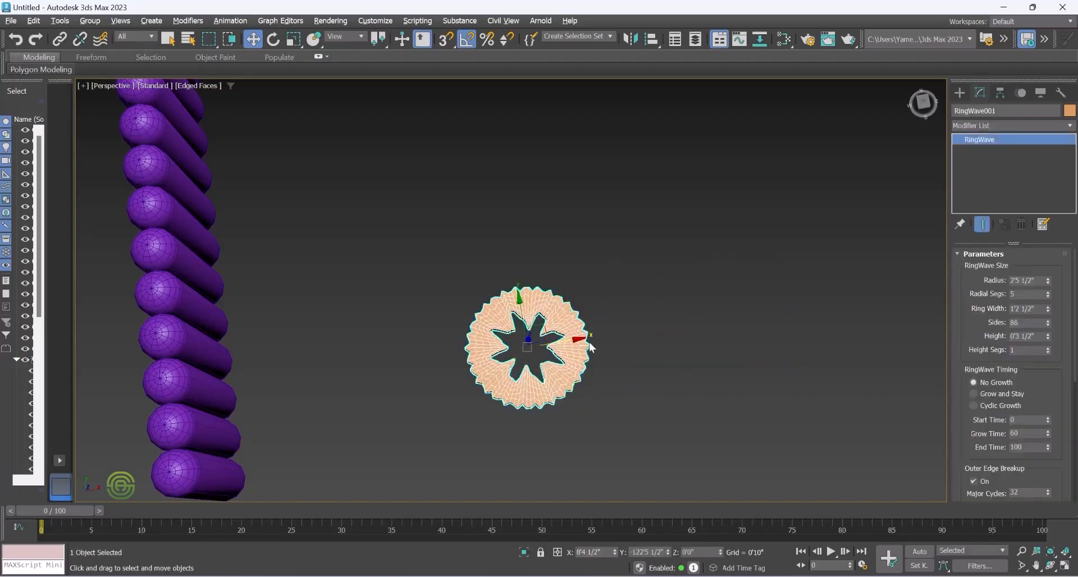
shift+drag(582, 339, 696, 321)
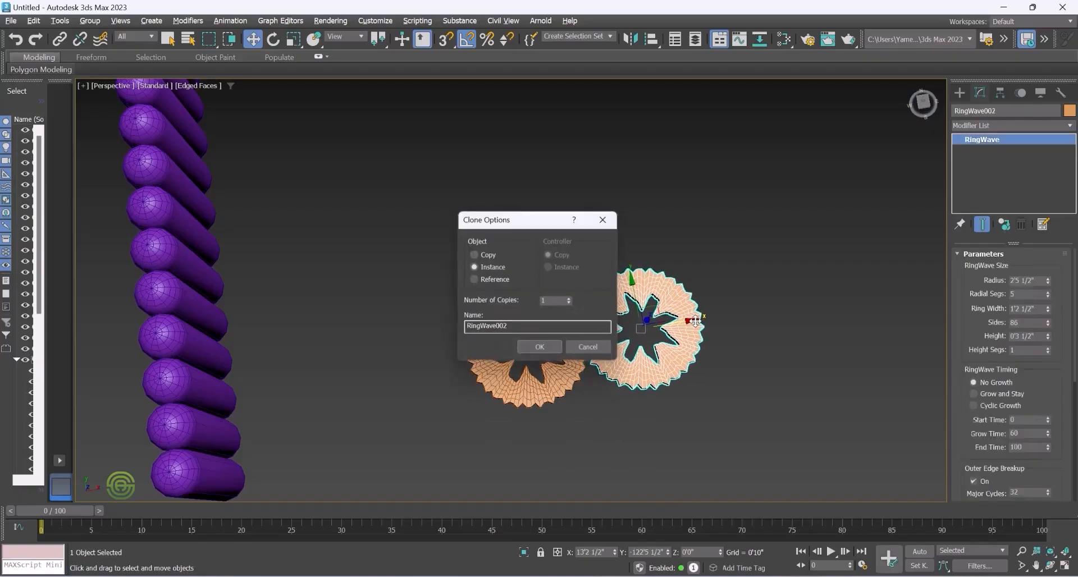
click(479, 252)
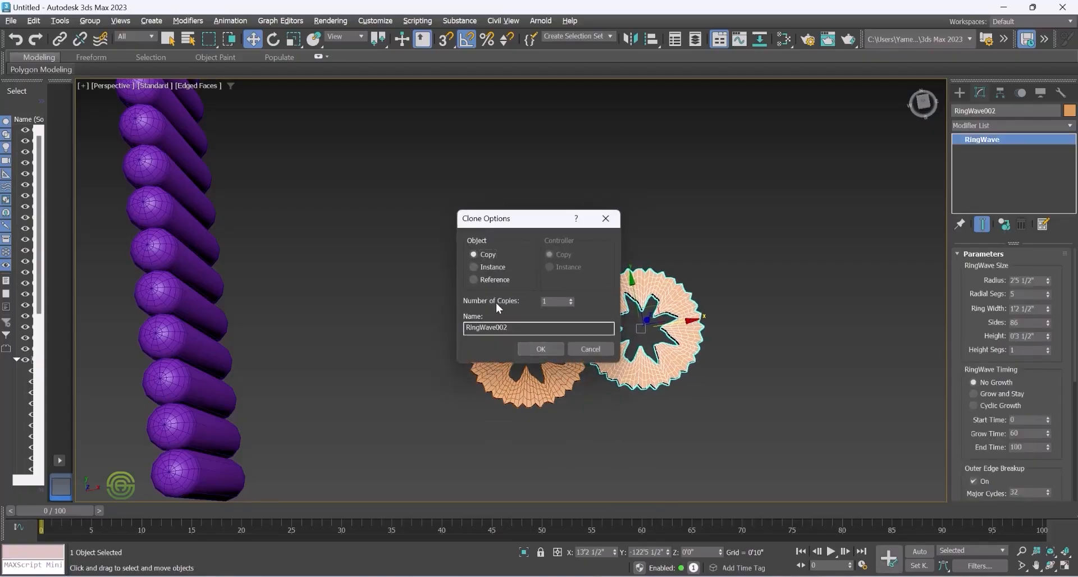
click(535, 346)
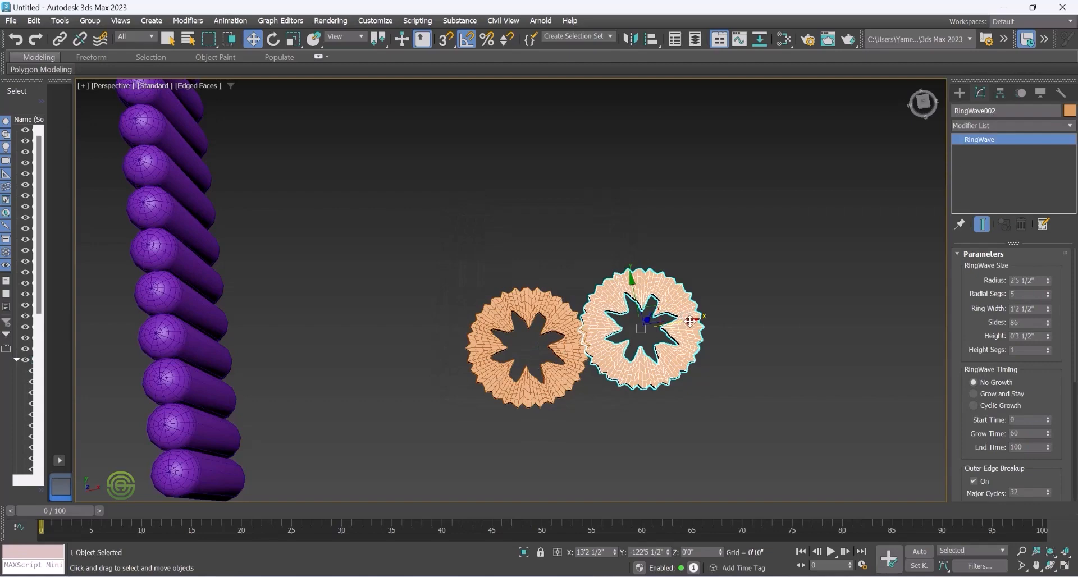
mouse_move(705, 315)
shift+mouse_down()
mouse_move(809, 298)
mouse_move(797, 301)
shift+mouse_up()
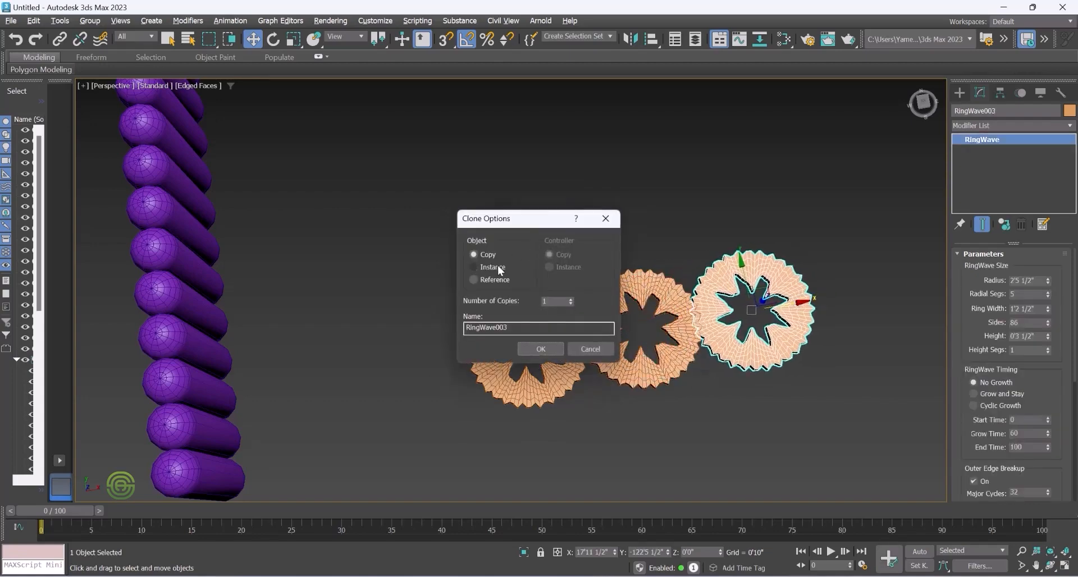
click(527, 348)
Set the middle ring's radius to 2'2" and ring width to 0'11", and the end copy's radius to 3'6" and ring width to 1'10"
click(663, 289)
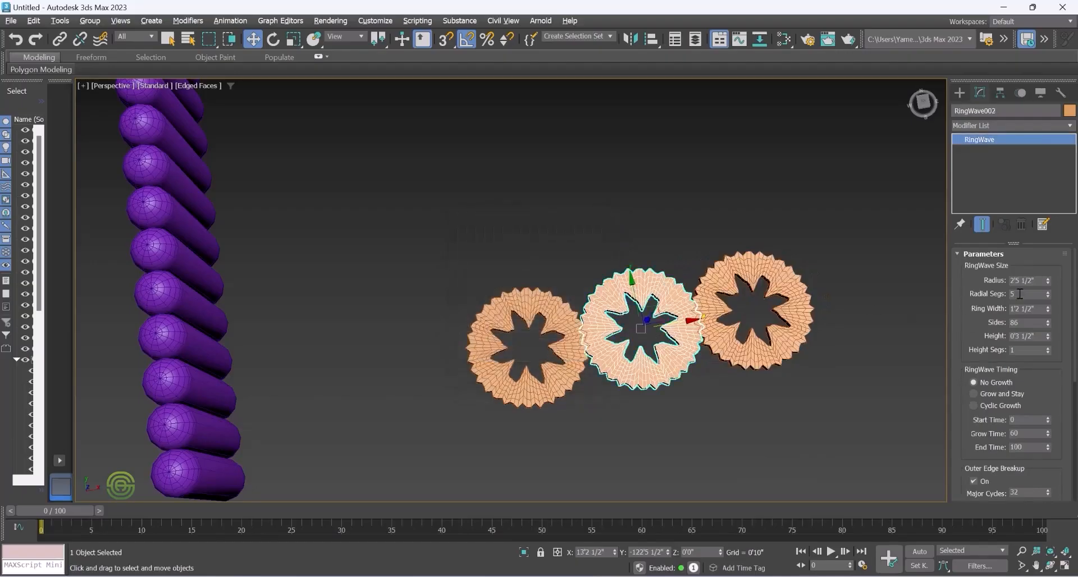
drag(1049, 281, 1049, 315)
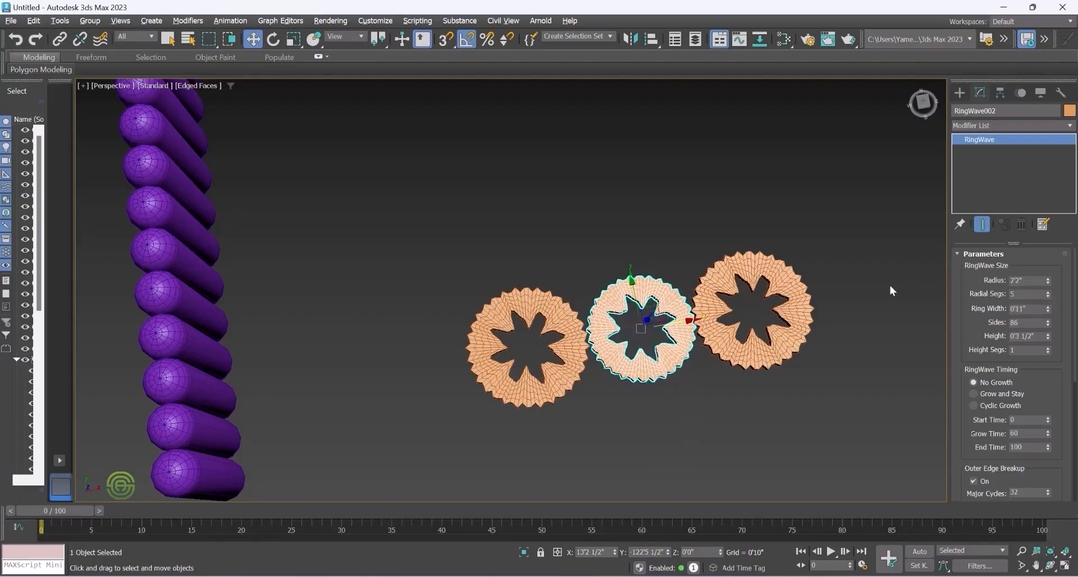
click(760, 273)
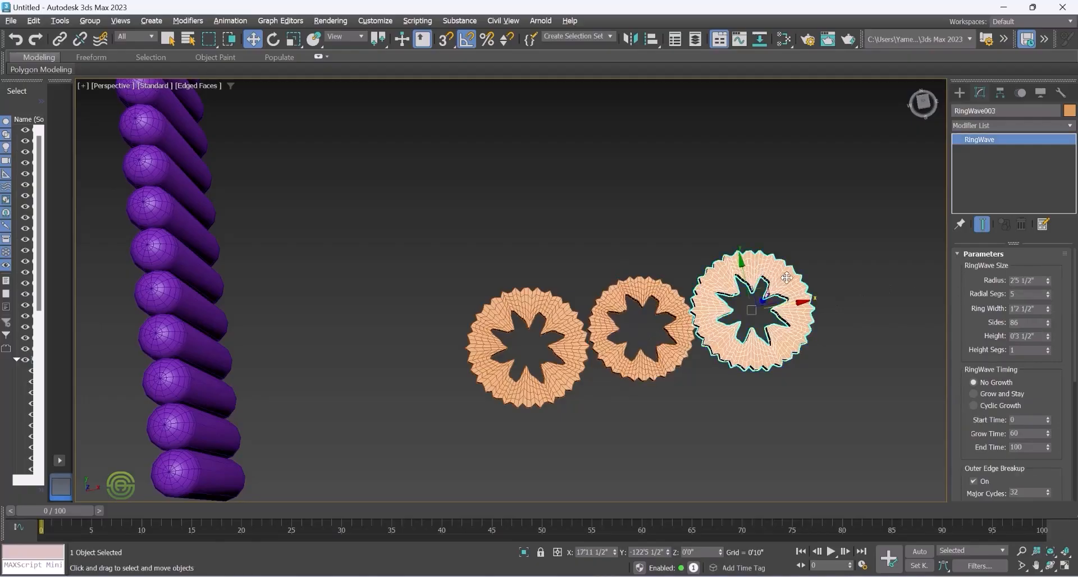
drag(1049, 282, 1049, 262)
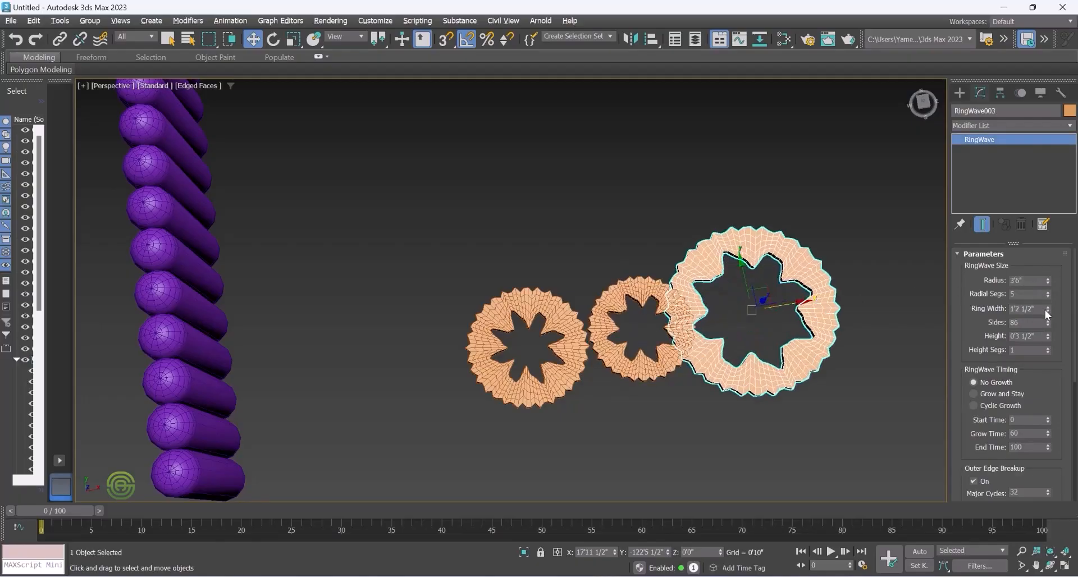
drag(1048, 308, 1048, 294)
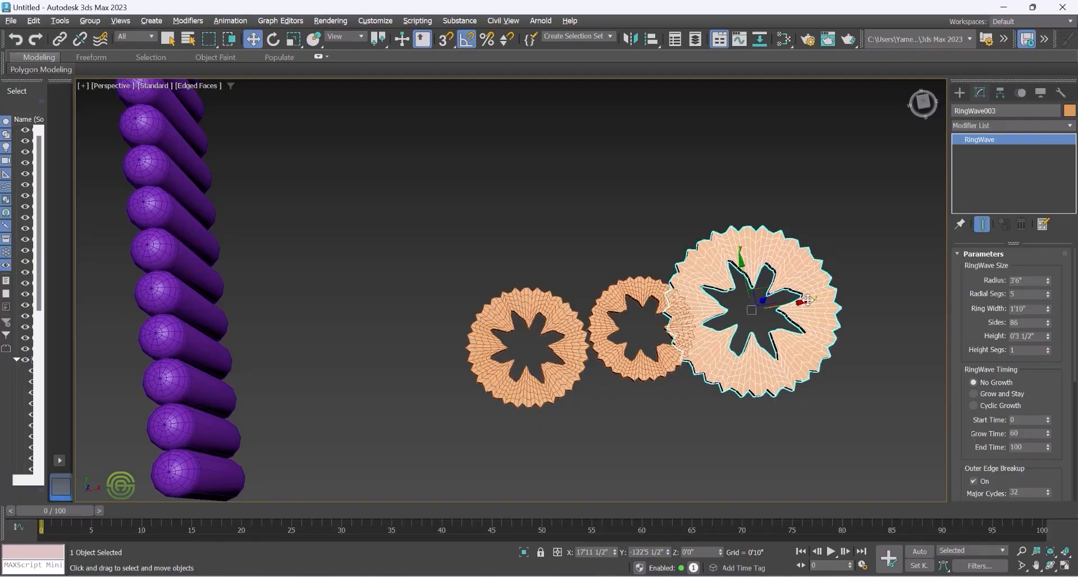
Move the largest ring to the opposite side of the original ring and shift the smallest ring inward so the gear teeth meet
drag(784, 310, 449, 370)
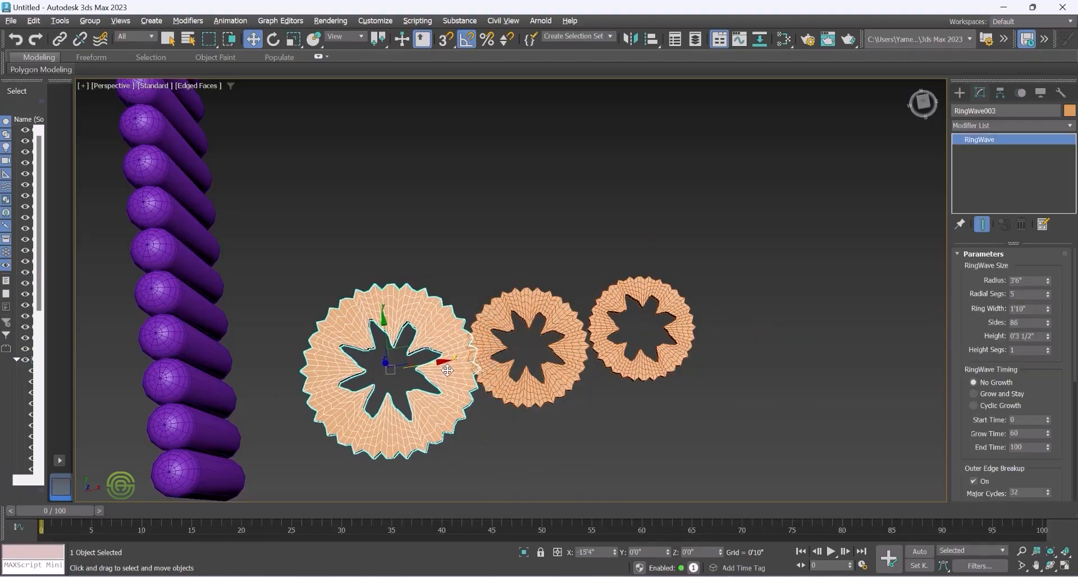
click(628, 362)
drag(694, 321, 678, 321)
scroll(661, 328, down, 3)
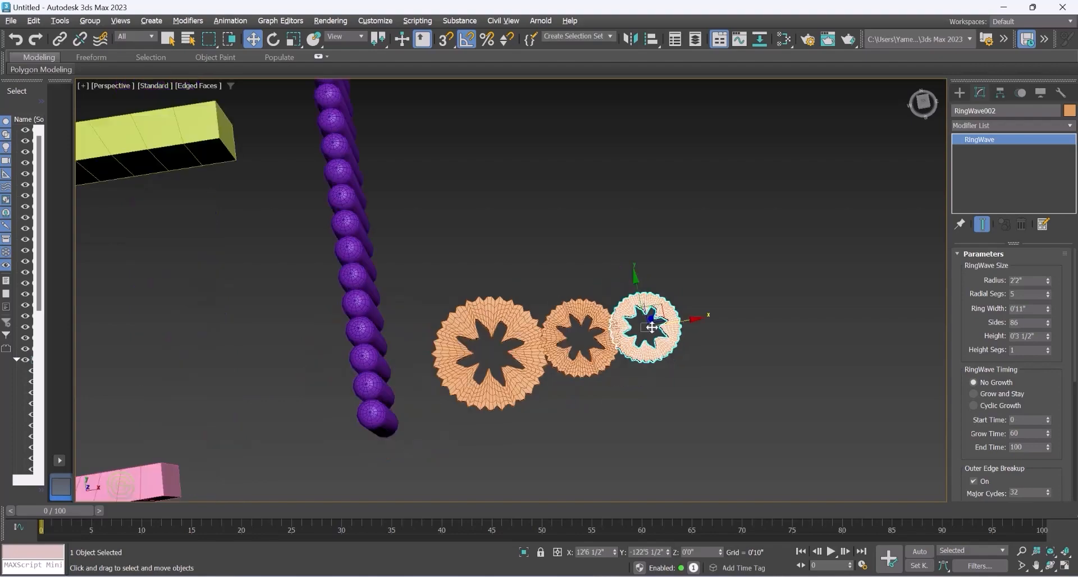
alt+middle_drag(661, 327, 564, 356)
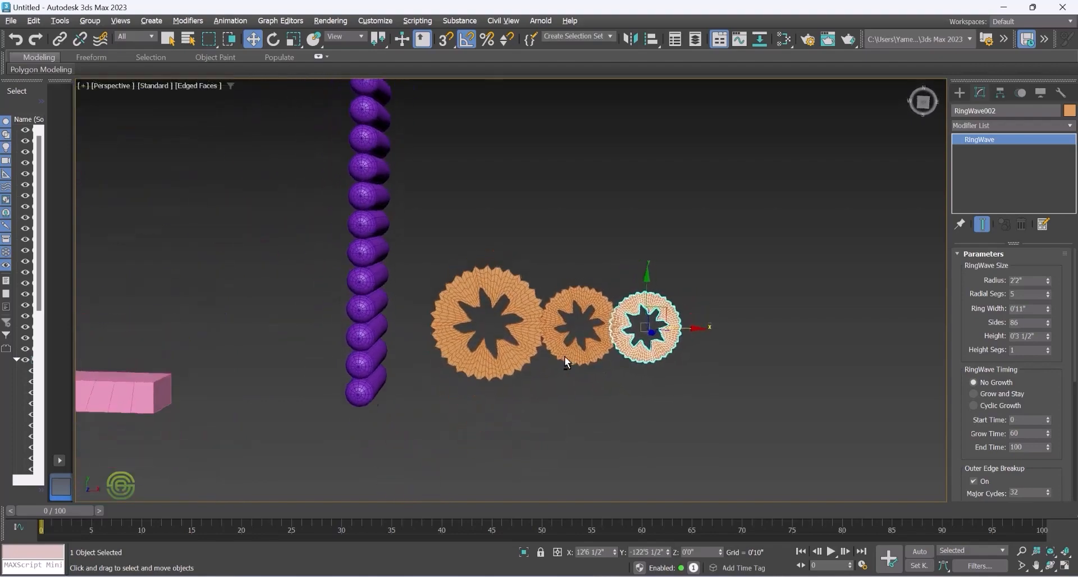
scroll(565, 355, up, 3)
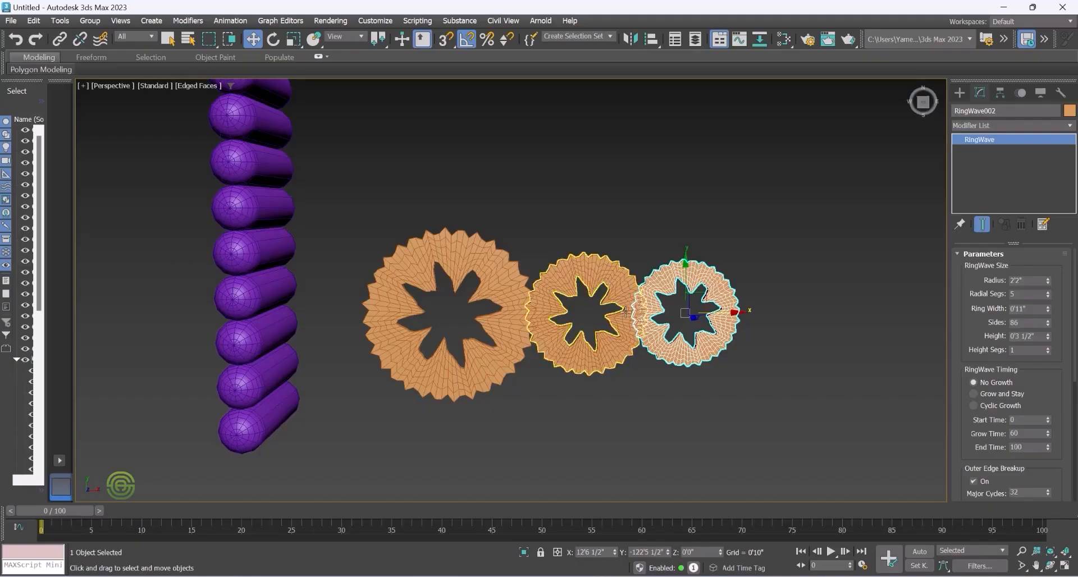
Create a free Hose primitive about 6'10 1/2" tall in the empty area behind the RingWave gears
middle_drag(626, 314, 503, 264)
scroll(544, 311, down, 2)
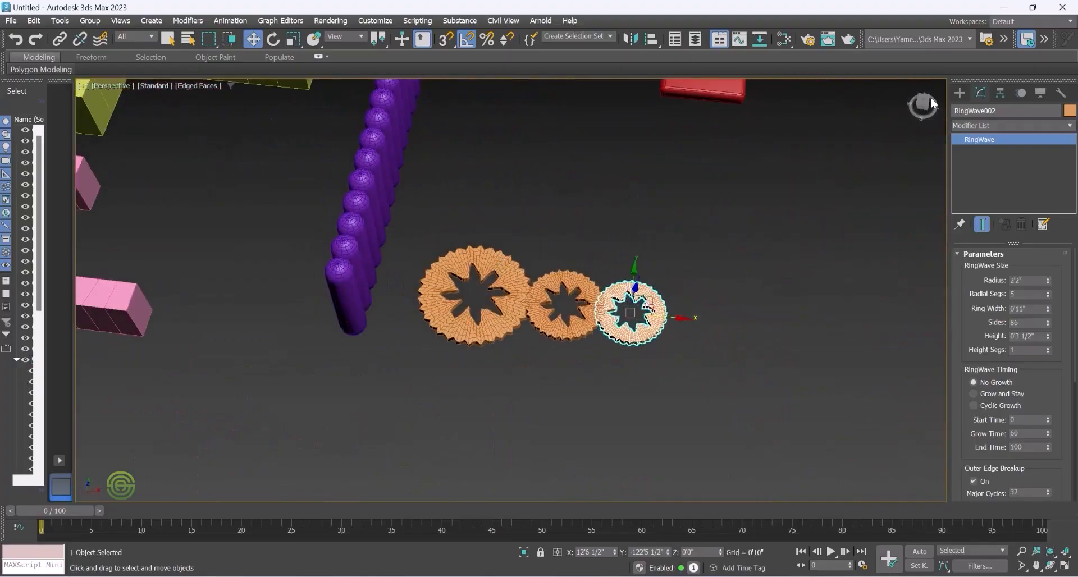
click(959, 93)
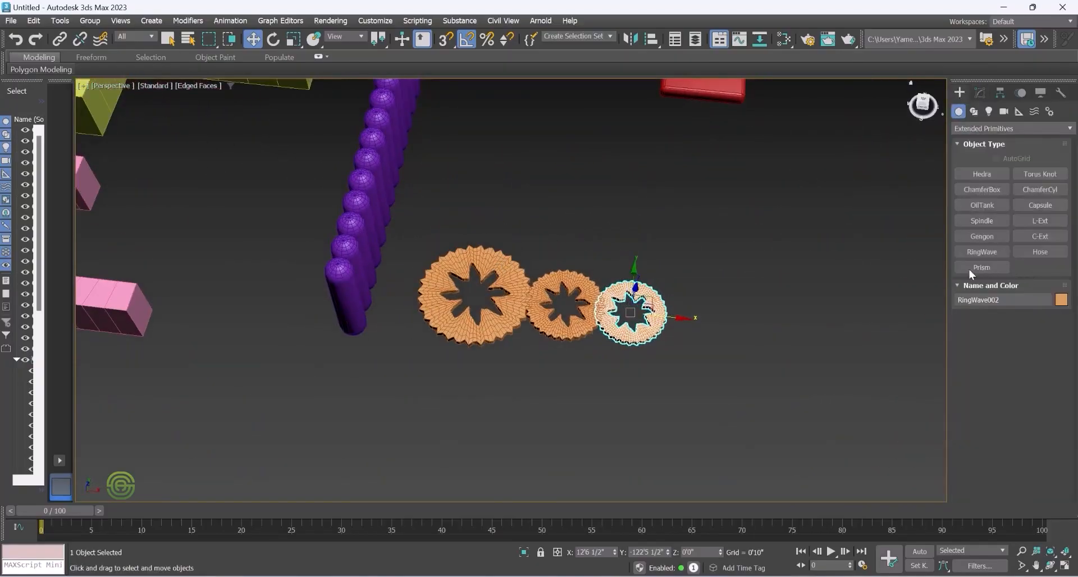
click(1031, 256)
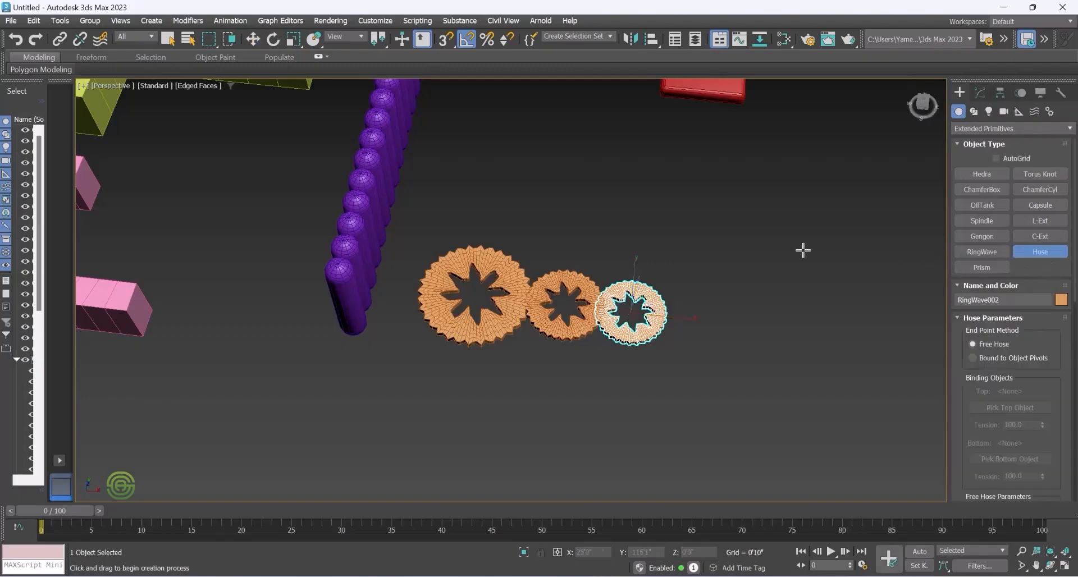
drag(769, 233, 786, 212)
click(837, 118)
alt+middle_drag(785, 195, 818, 154)
scroll(782, 156, up, 3)
scroll(660, 194, up, 5)
scroll(660, 194, down, 5)
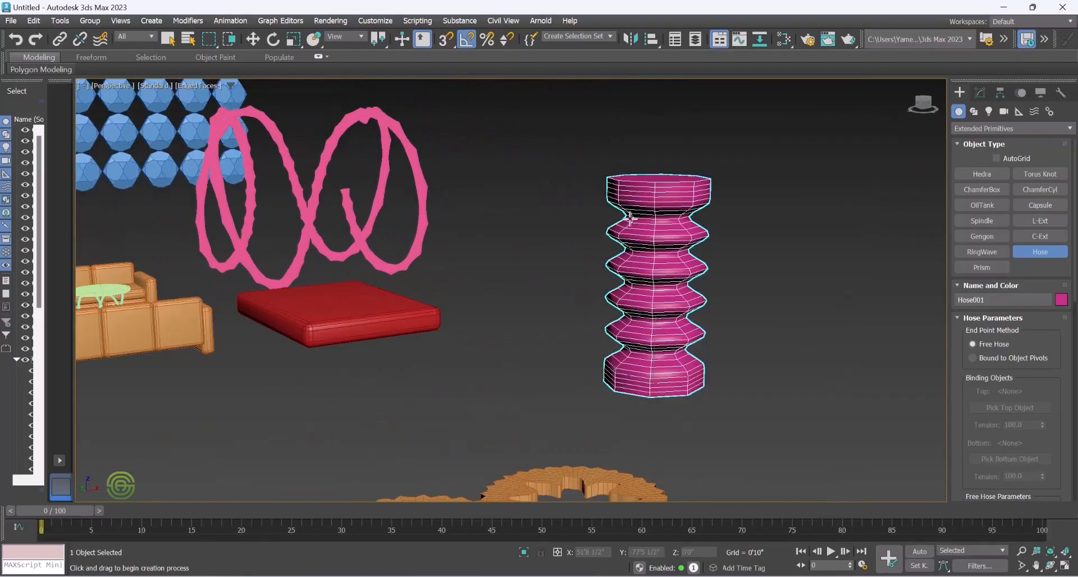
scroll(652, 213, up, 2)
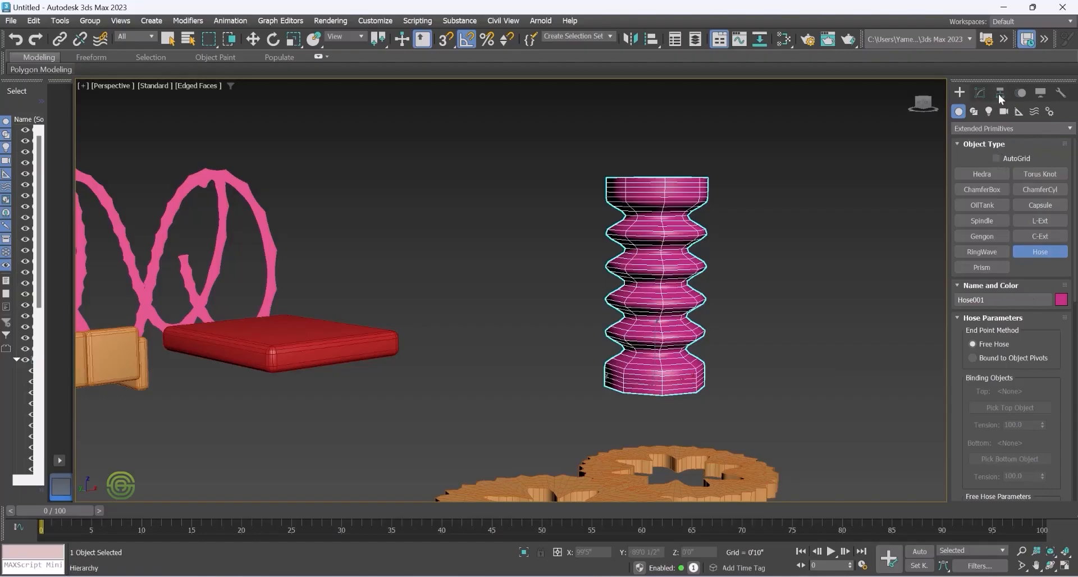
Try the hose's Bound to Object Pivots end point method with changed top and bottom tensions, and return to Free Hose
click(981, 93)
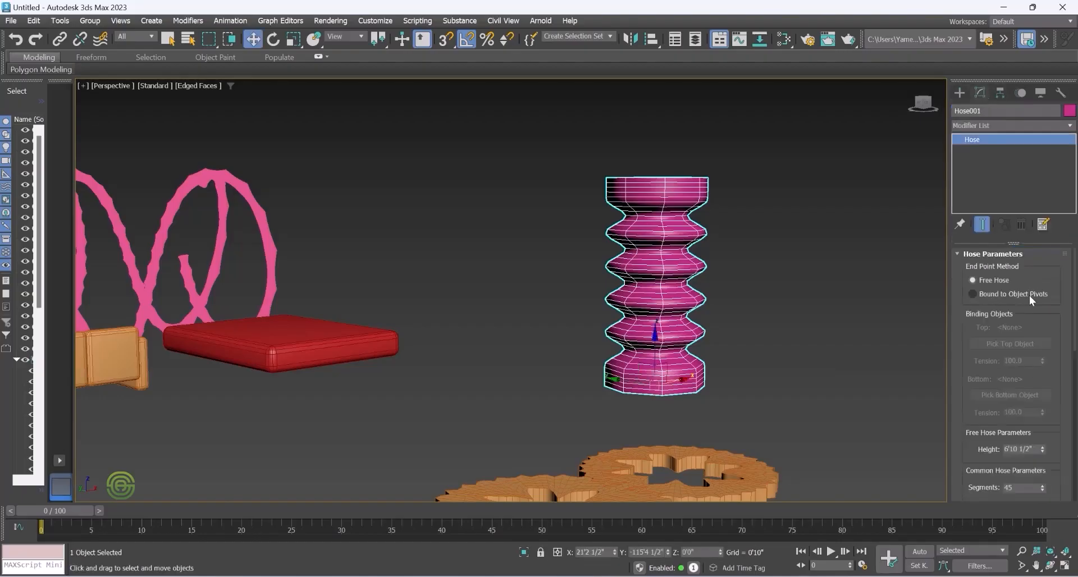
click(974, 293)
click(972, 280)
click(973, 294)
drag(1042, 361, 1042, 322)
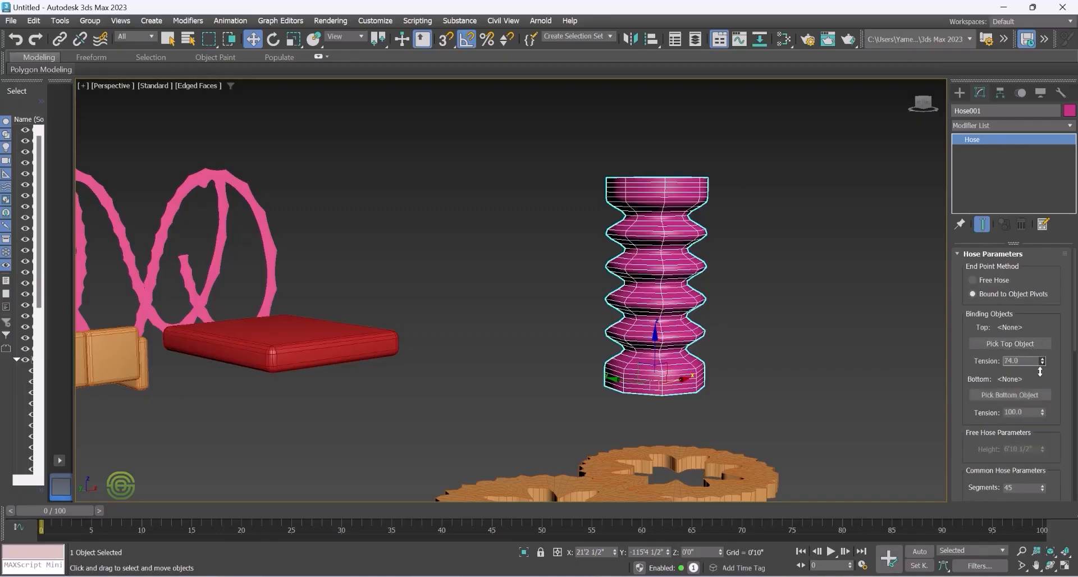
mouse_move(1042, 413)
mouse_down()
mouse_move(1046, 370)
mouse_move(1042, 428)
mouse_up()
click(971, 280)
Set the hose's height to 7'8" and its segments to 39
scroll(1005, 337, down, 4)
drag(1042, 361, 1043, 317)
scroll(1039, 364, down, 2)
drag(1042, 362, 1049, 386)
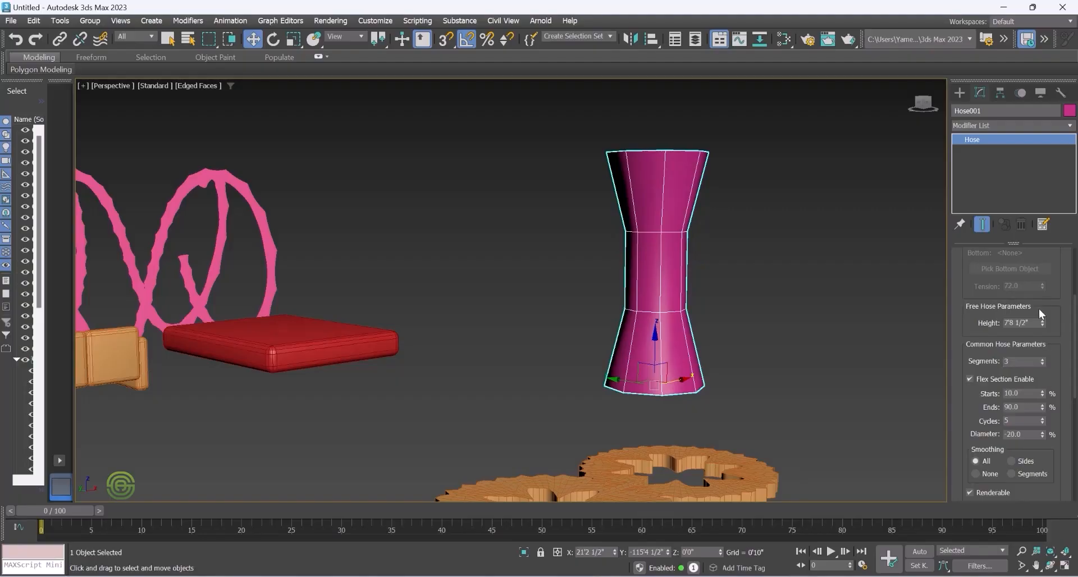
click(1042, 325)
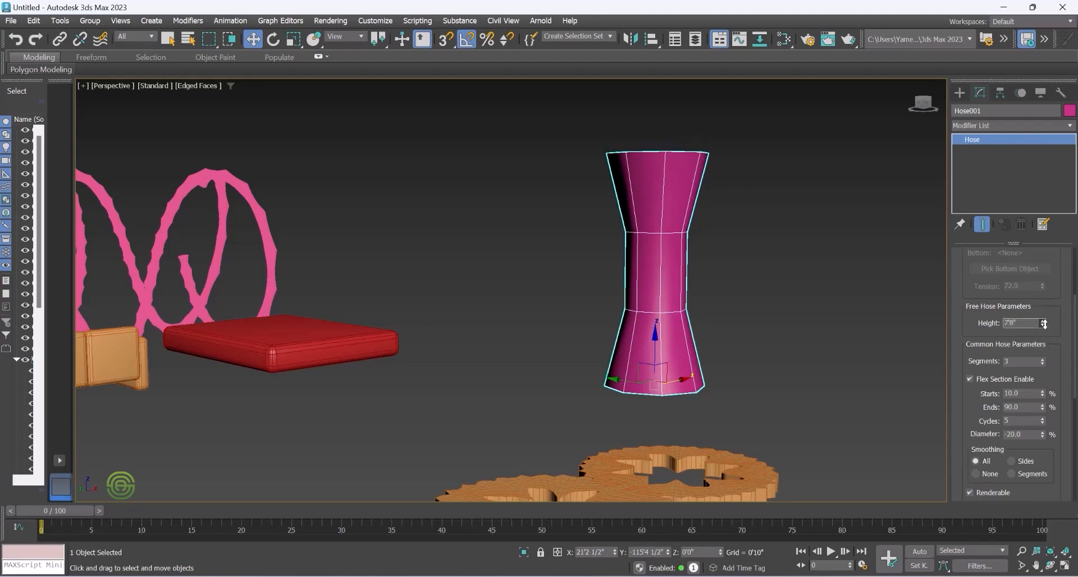
drag(1043, 363, 1045, 361)
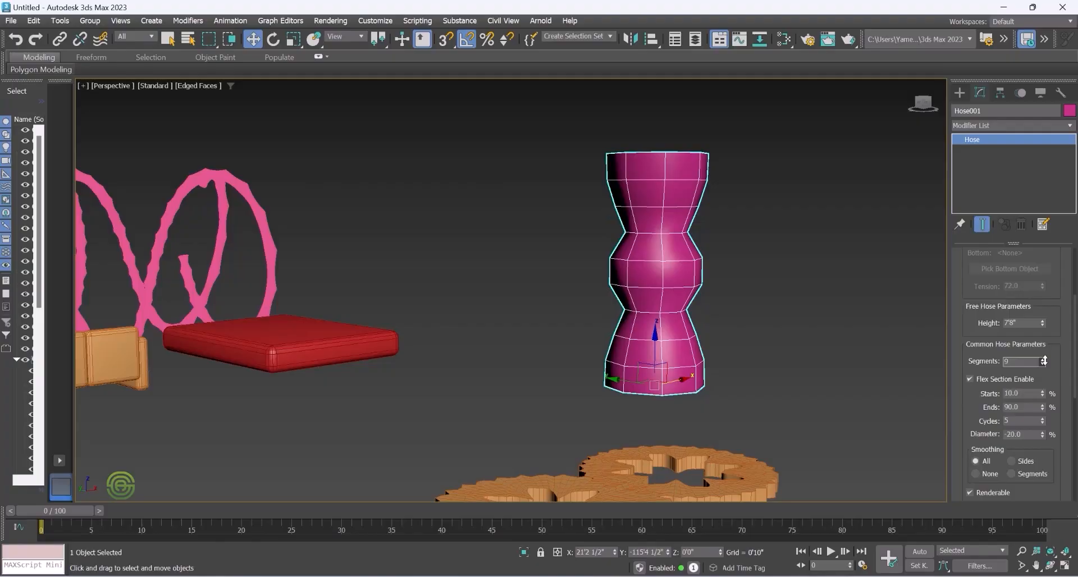
drag(1044, 361, 1045, 346)
Set the hose's flex section to start 39%, end 84%, 1 cycle and -26% diameter, and compare the smoothing options, keeping All
drag(1040, 393, 1043, 436)
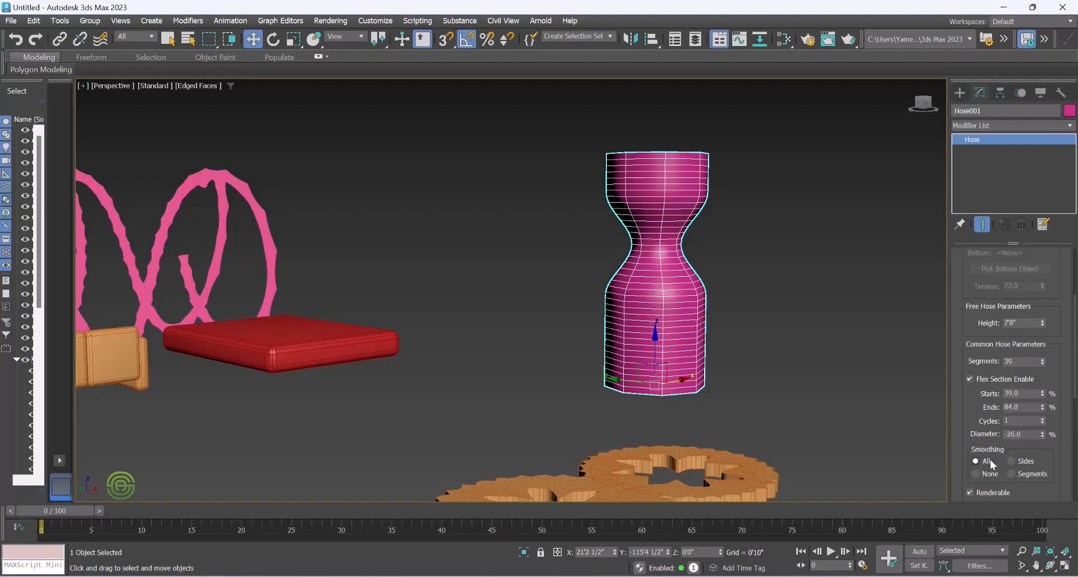
click(1013, 463)
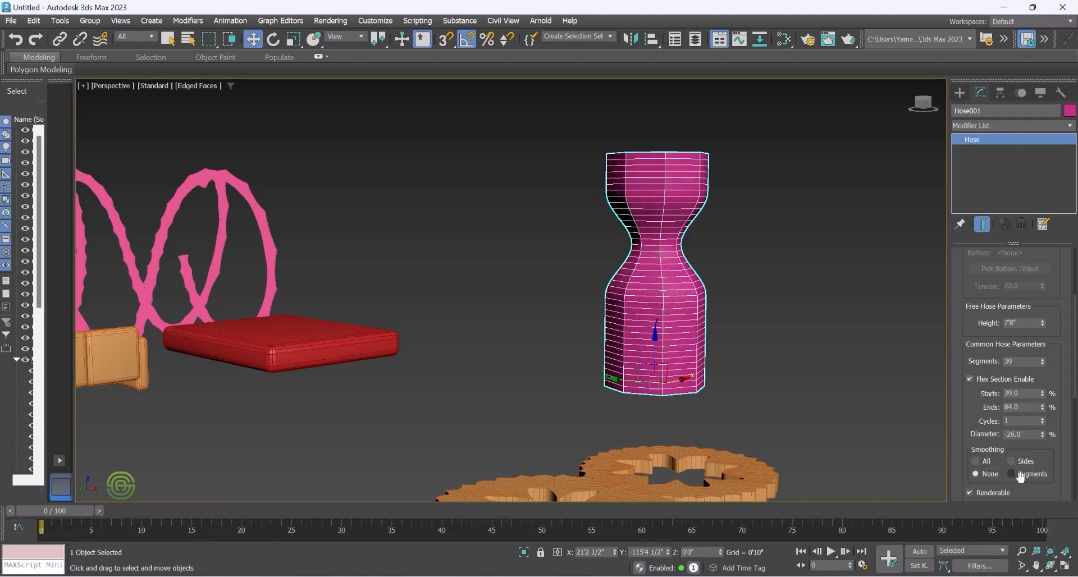
click(1014, 473)
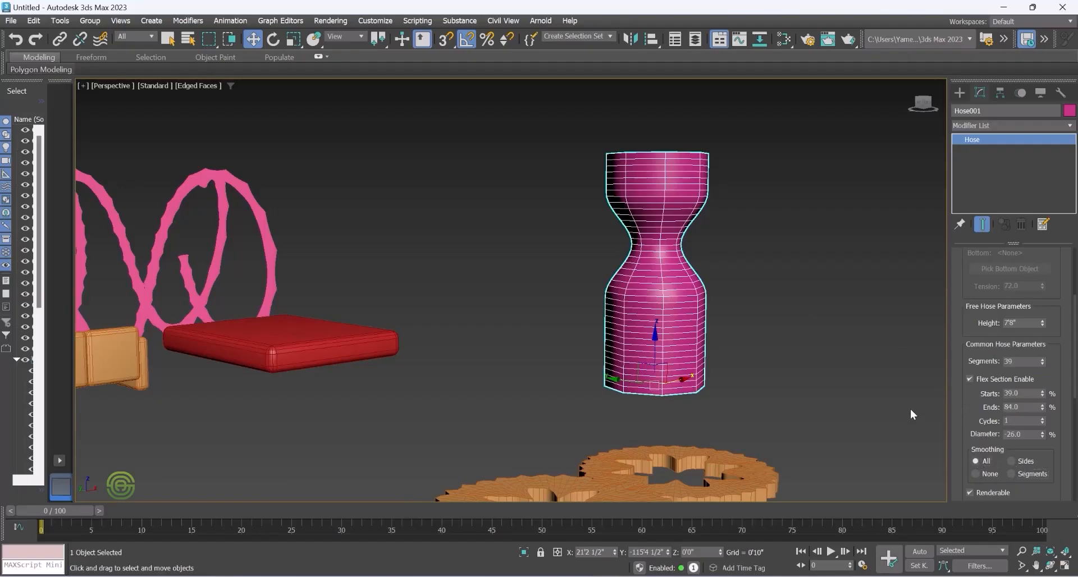
alt+middle_drag(645, 312, 600, 337)
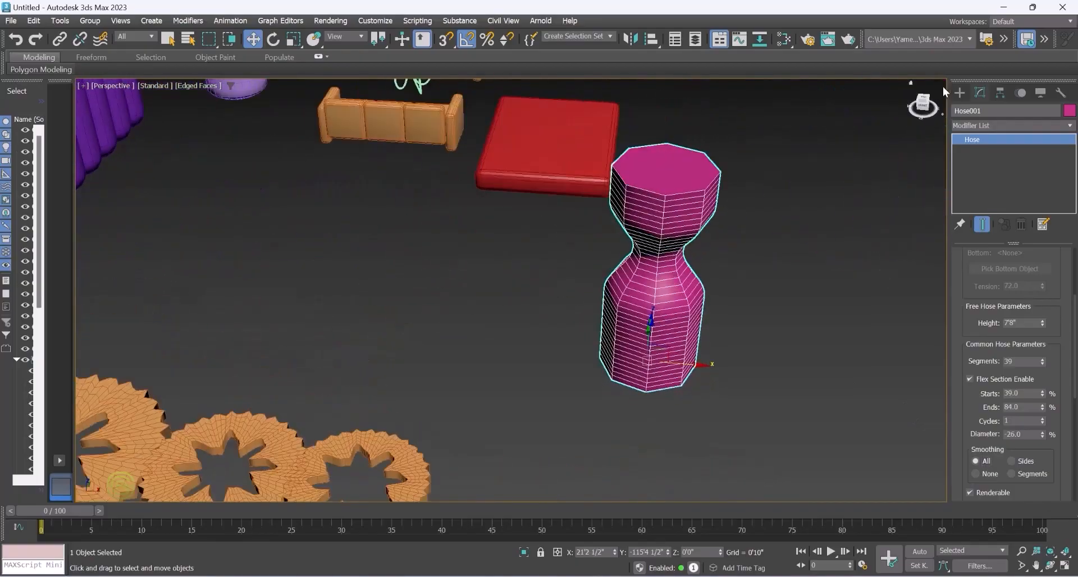
Create a Base/Apex Prism in open space beyond the hose, with sides about 6'11", 8'8 1/2" and 7'10" and height about 13'6"
click(960, 92)
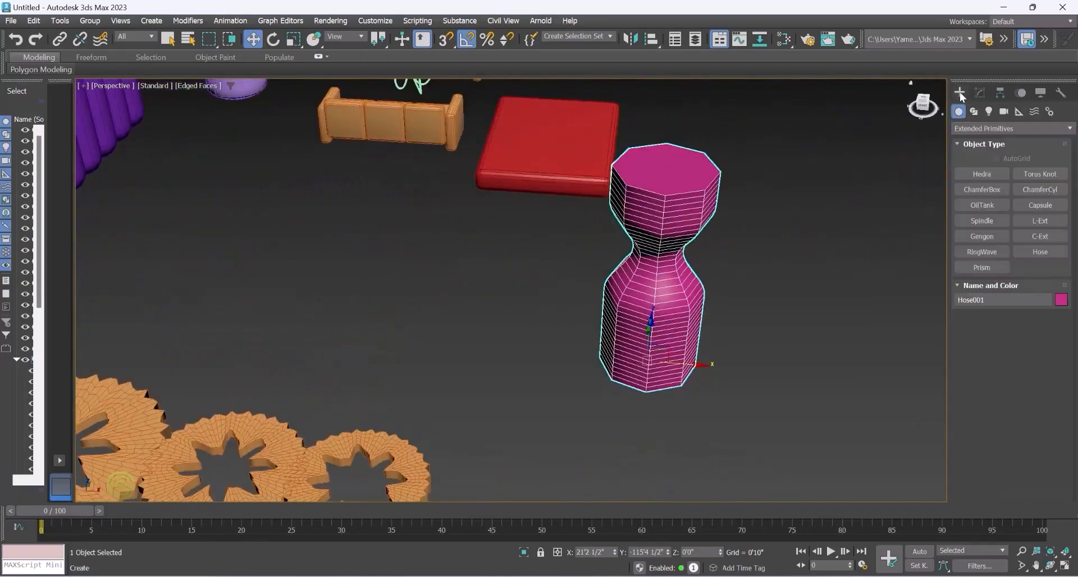
click(993, 267)
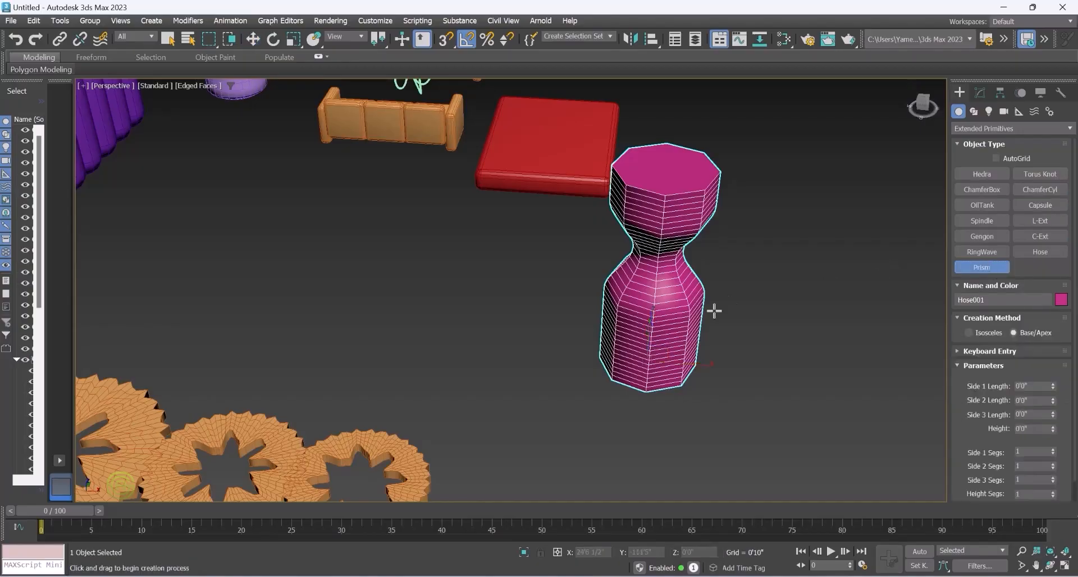
scroll(695, 322, down, 5)
scroll(681, 340, down, 8)
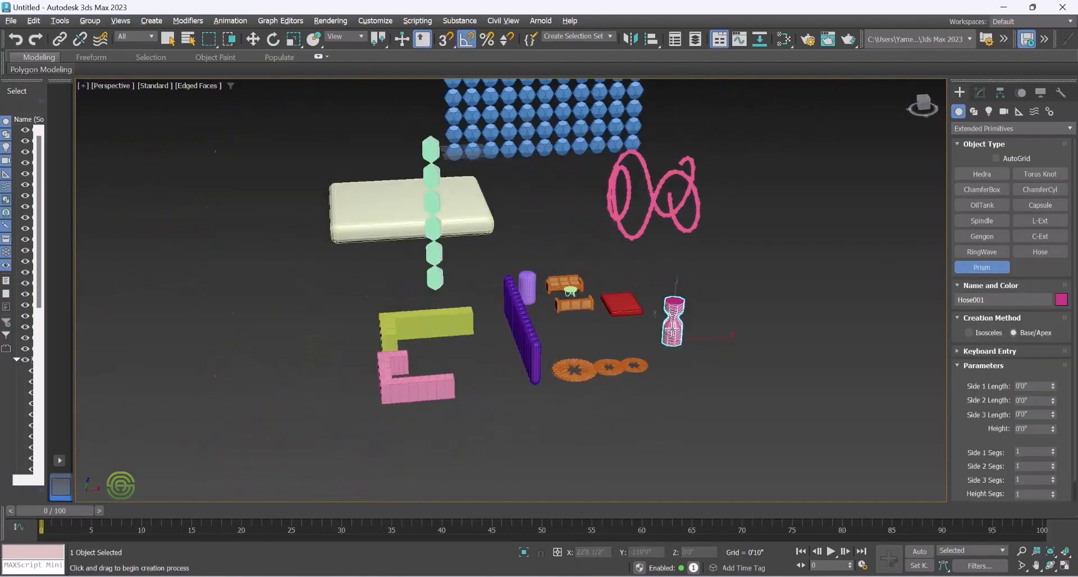
scroll(674, 322, down, 3)
scroll(498, 279, up, 10)
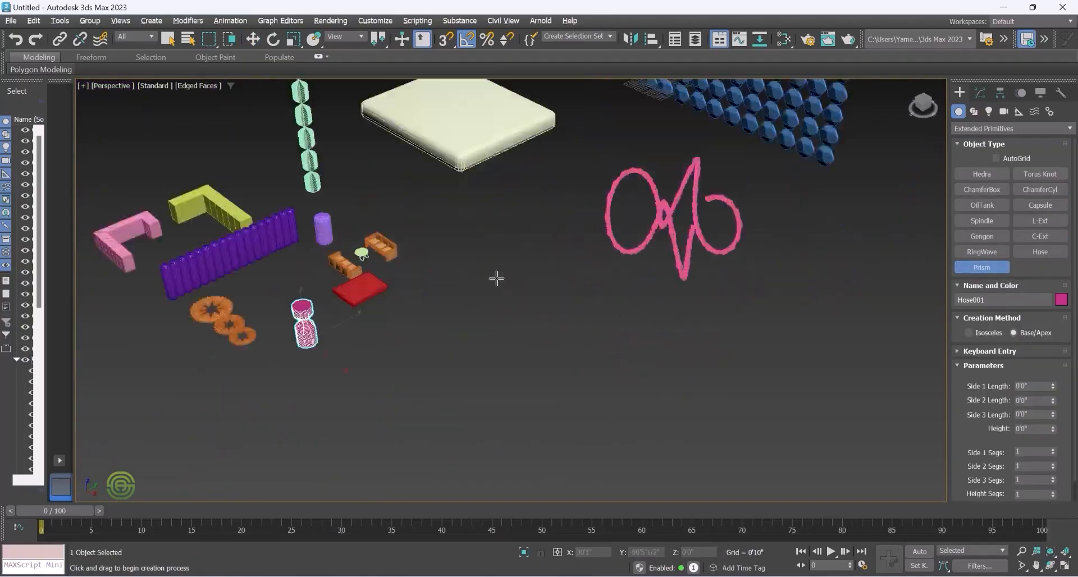
drag(470, 296, 496, 316)
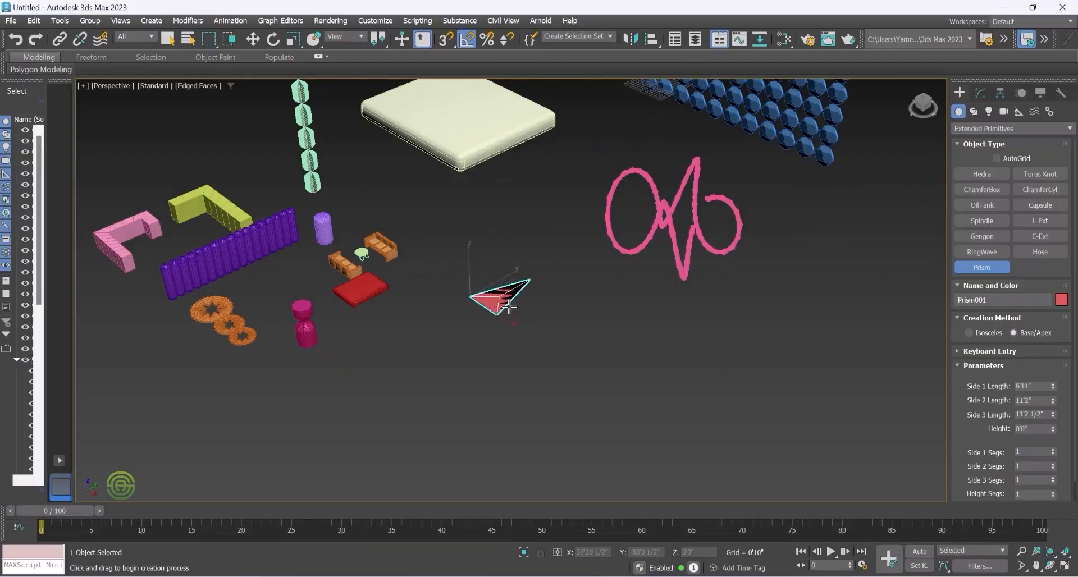
scroll(501, 303, up, 5)
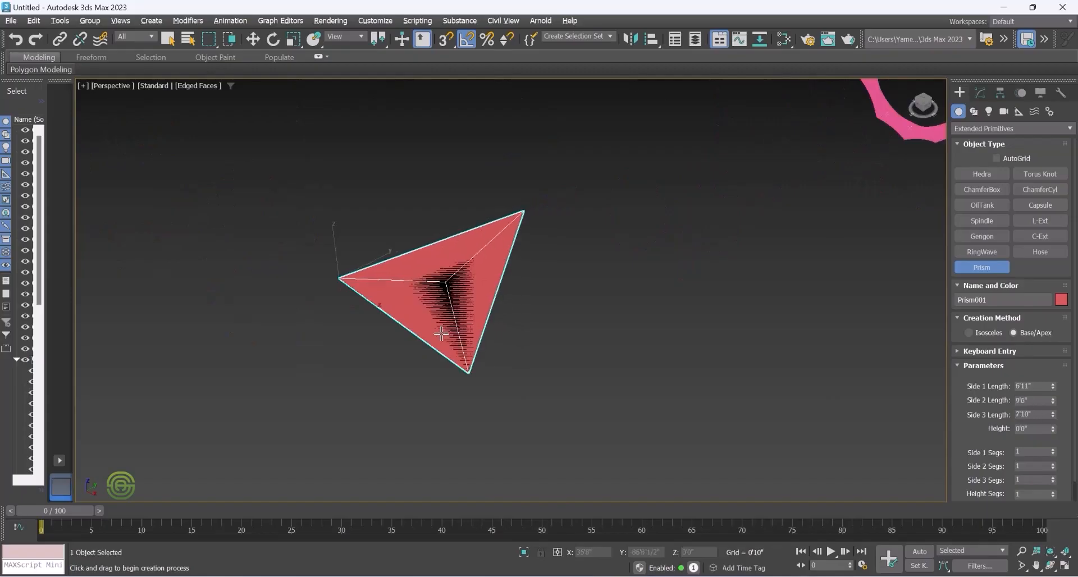
click(457, 359)
scroll(465, 308, down, 5)
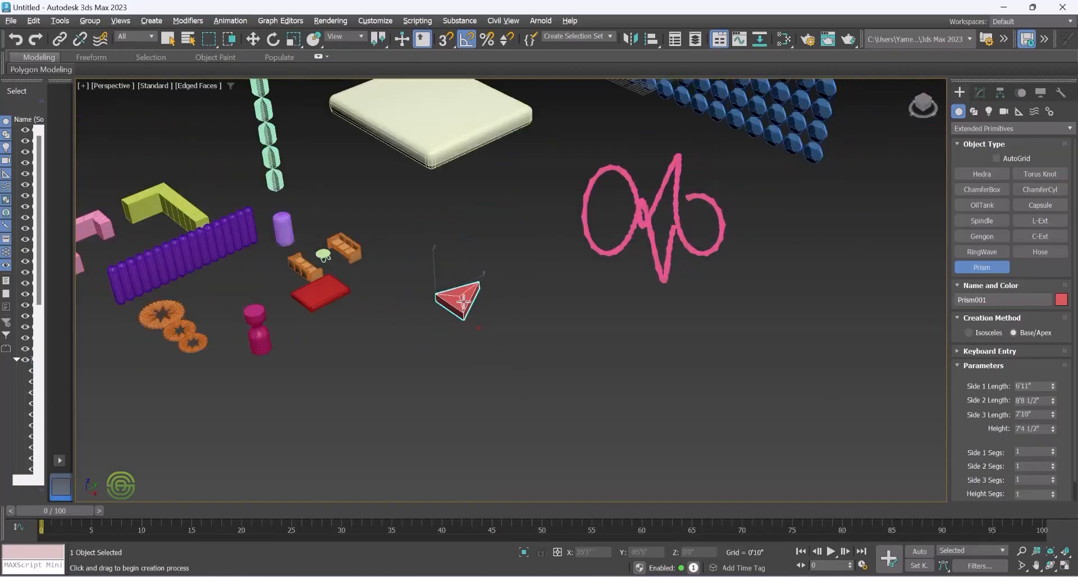
click(474, 269)
alt+middle_drag(435, 255, 486, 250)
scroll(464, 255, up, 5)
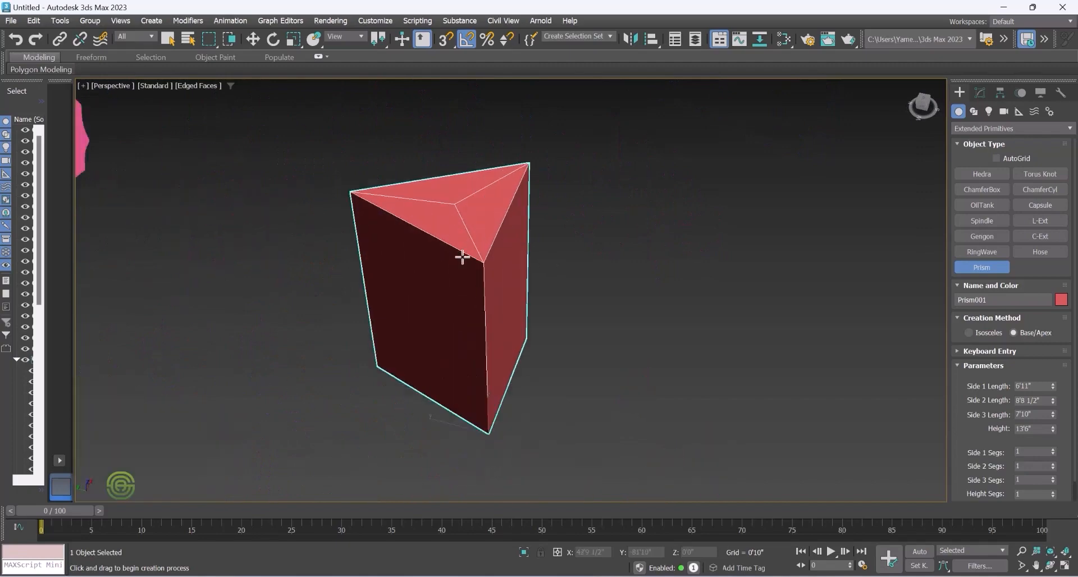
Set the prism's sides to 5'11 1/2", 8'6" and 8'6 1/2", height to 8'3", side segments to 5, 8 and 18, and height segments to 9
click(981, 91)
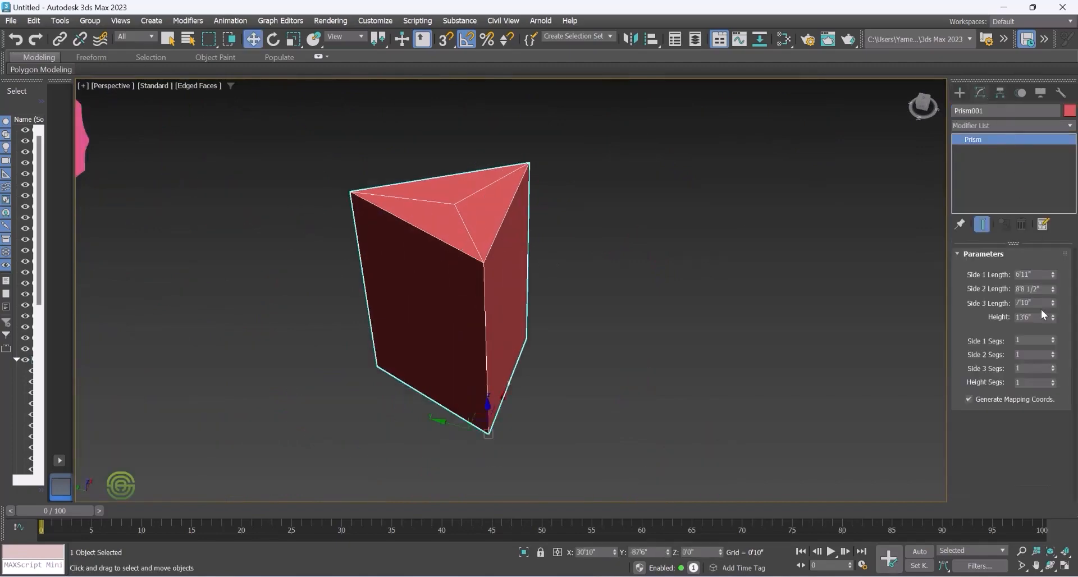
drag(1052, 274, 1054, 377)
click(1053, 380)
alt+middle_drag(441, 310, 486, 352)
Examine the extended primitive objects in the scene from several angles, ending close to the capsule row
scroll(481, 342, down, 7)
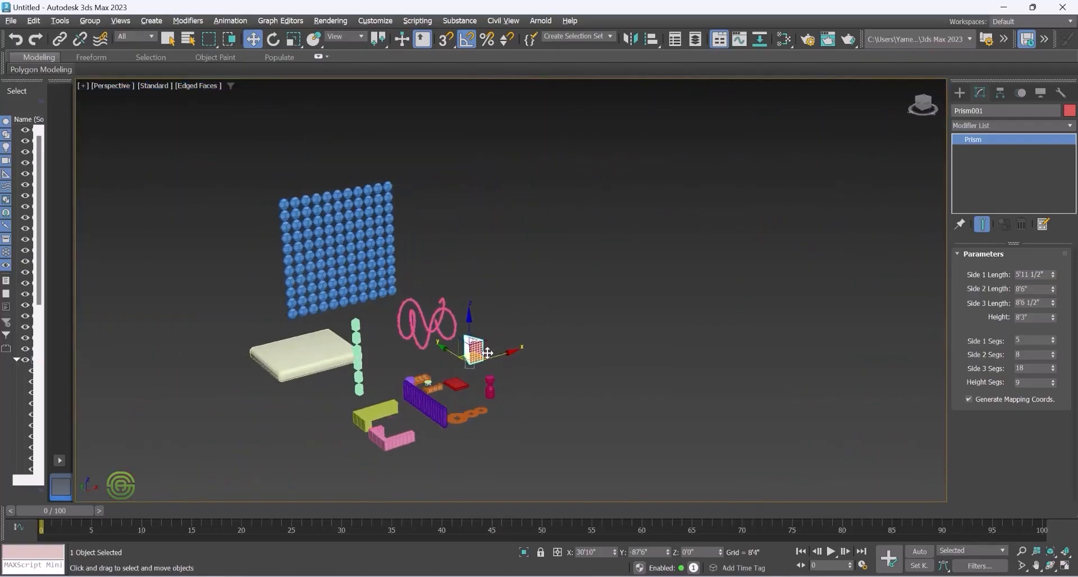
scroll(482, 347, down, 3)
scroll(485, 351, up, 5)
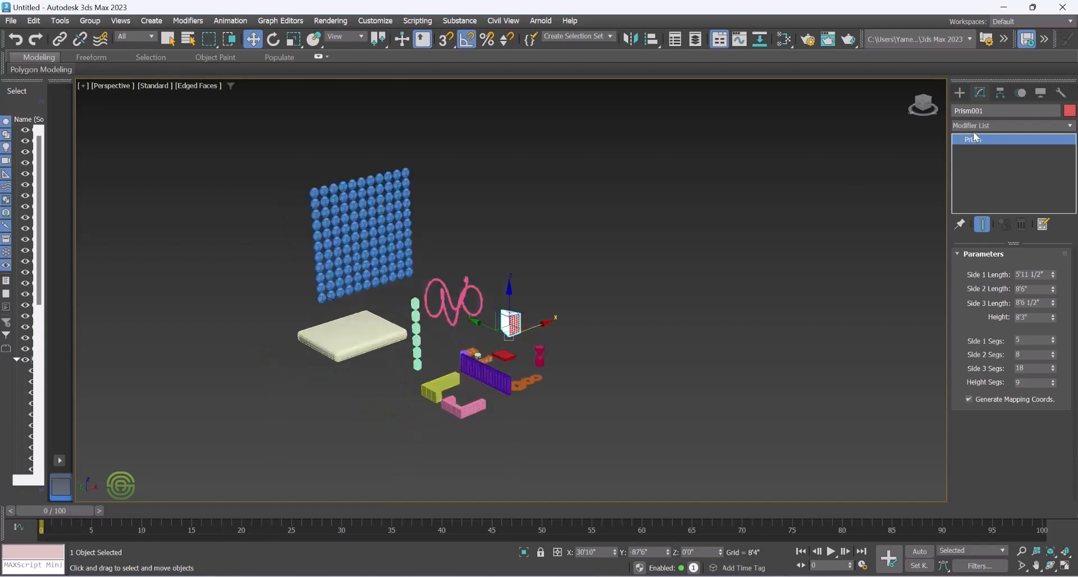
click(959, 92)
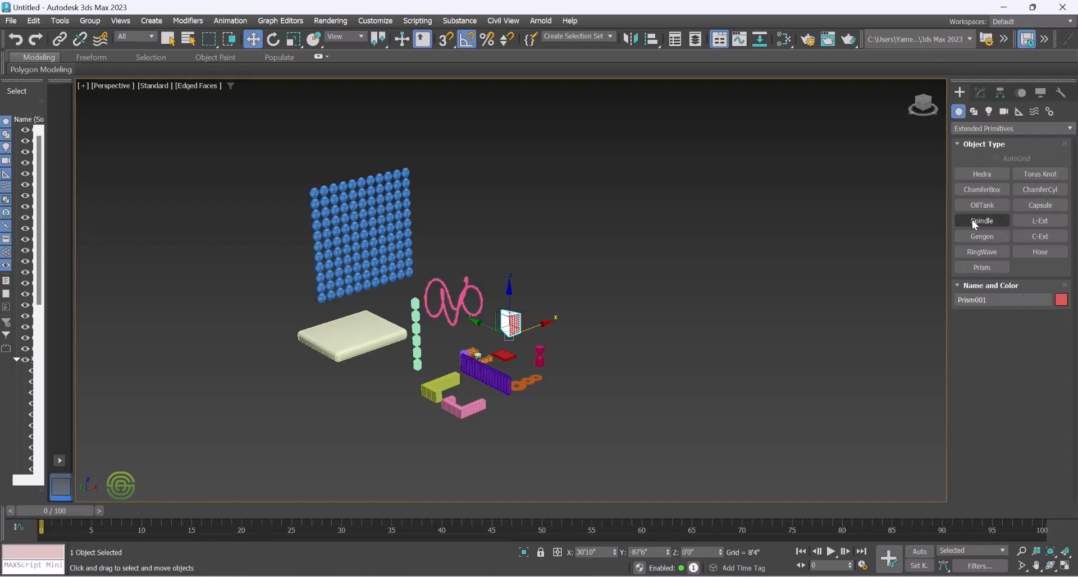
scroll(332, 335, up, 2)
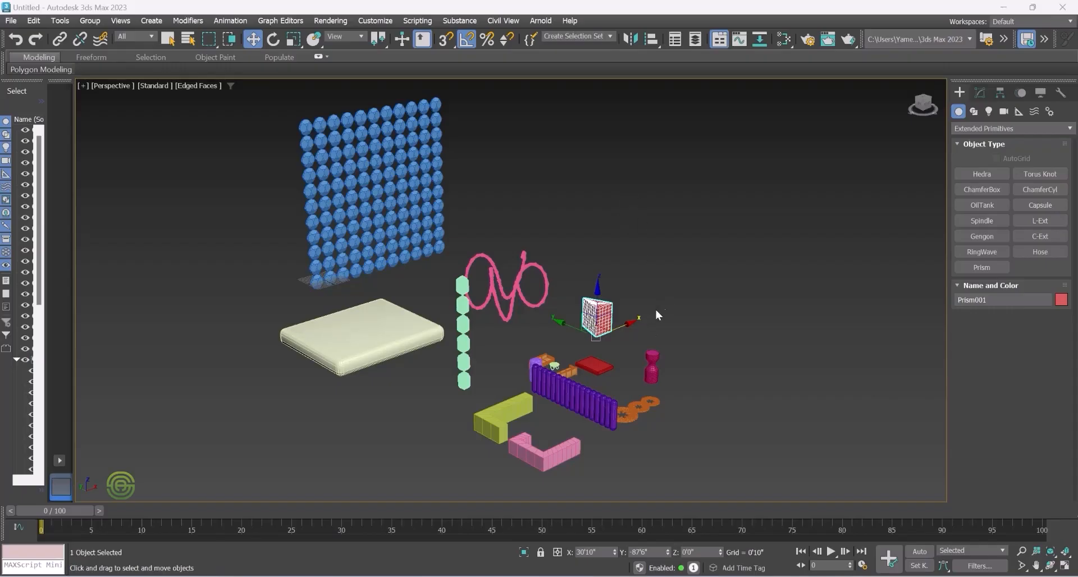
scroll(574, 397, up, 4)
alt+middle_drag(576, 393, 492, 412)
scroll(568, 386, down, 4)
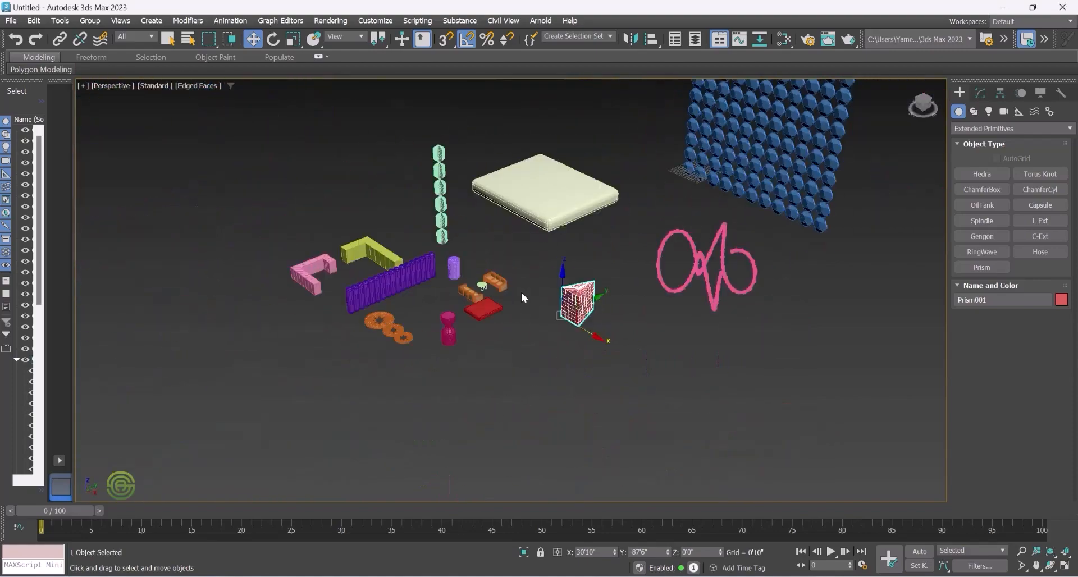
scroll(385, 287, up, 4)
alt+middle_drag(335, 294, 355, 266)
scroll(356, 303, down, 5)
alt+middle_drag(358, 320, 306, 326)
scroll(389, 271, up, 5)
scroll(496, 260, up, 4)
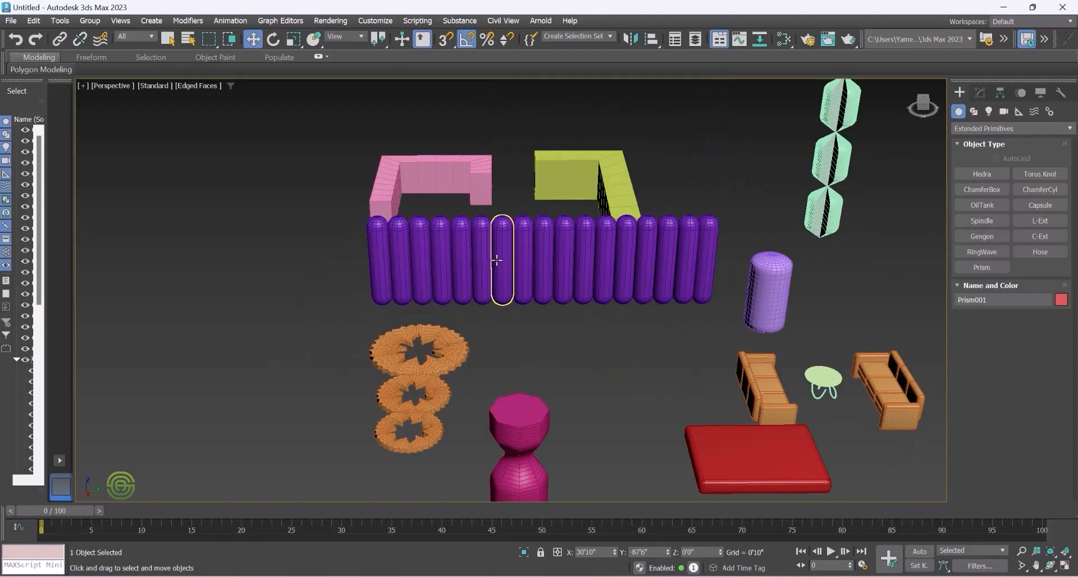
Group the row of purple capsules and move the group well away from the other objects
alt+middle_drag(551, 257, 549, 296)
scroll(530, 337, down, 7)
scroll(528, 285, up, 4)
drag(467, 271, 395, 262)
click(90, 21)
click(107, 39)
click(549, 316)
drag(582, 276, 407, 281)
scroll(625, 263, down, 4)
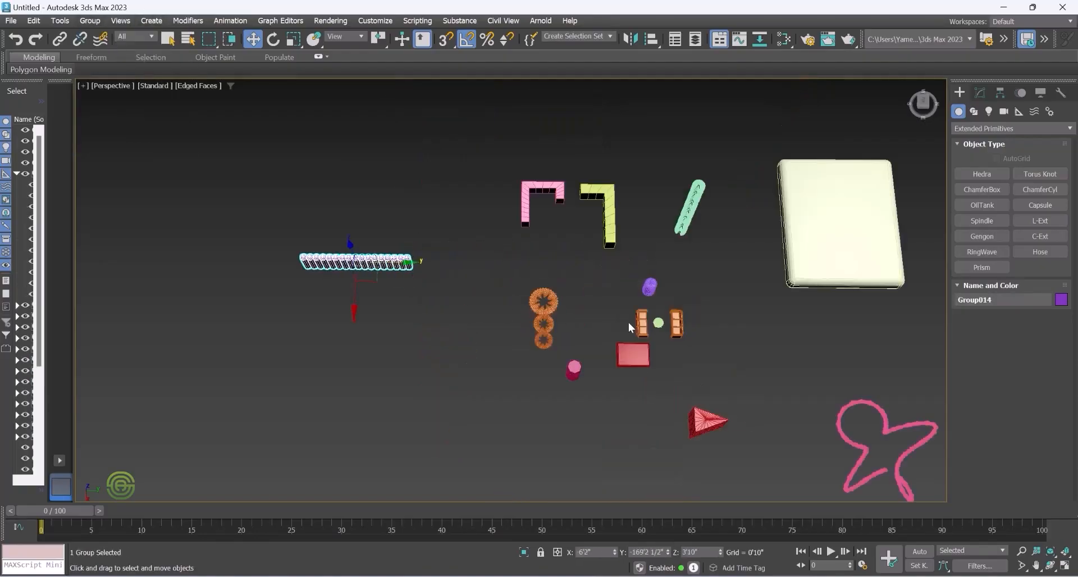
Copy one of the orange sofas along the Y axis to the open area near the capsule group
click(677, 319)
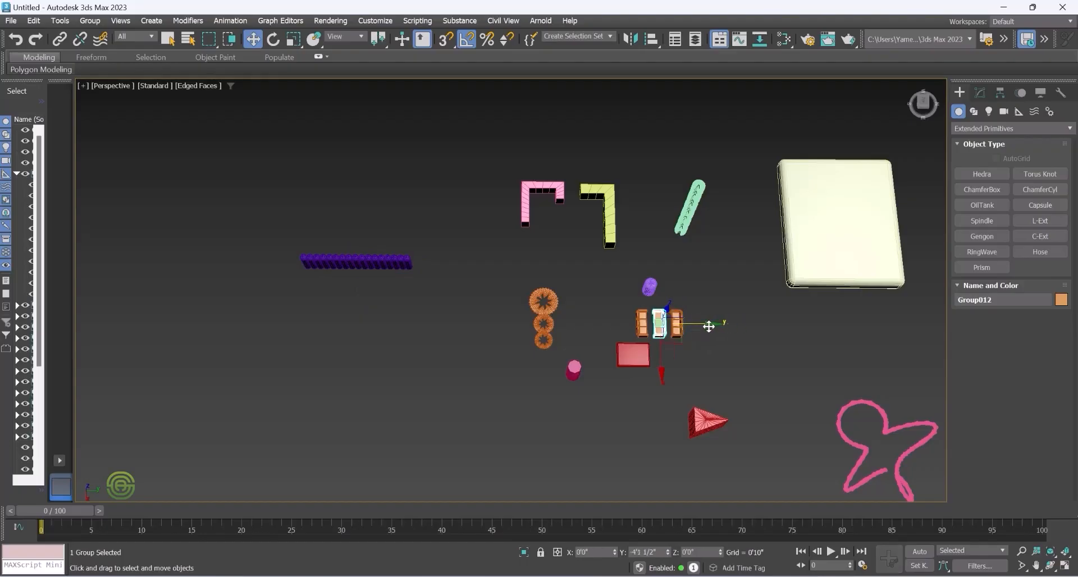
shift+drag(733, 328, 369, 311)
click(550, 346)
scroll(258, 308, up, 5)
scroll(258, 308, up, 2)
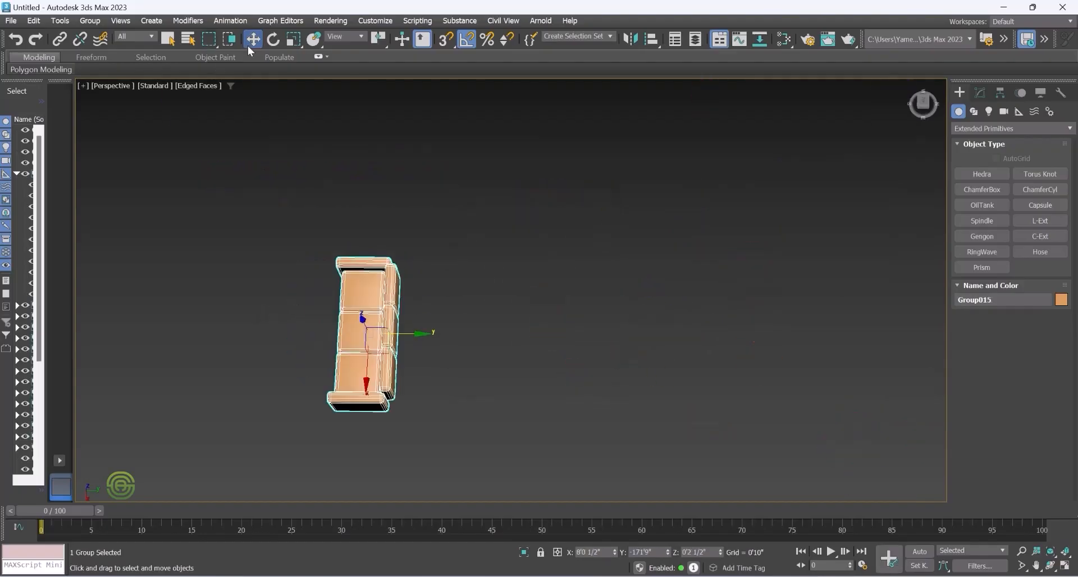
Rotate the copied sofa 90 degrees about Z and move it in front of the capsule row
click(273, 39)
drag(416, 314, 441, 340)
scroll(442, 340, down, 5)
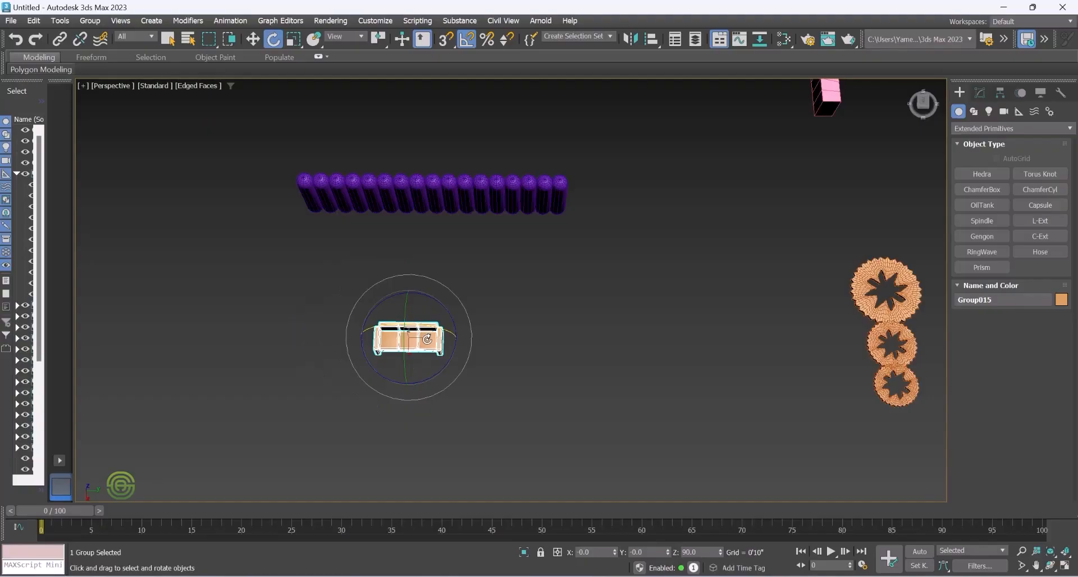
key(w)
drag(400, 393, 409, 291)
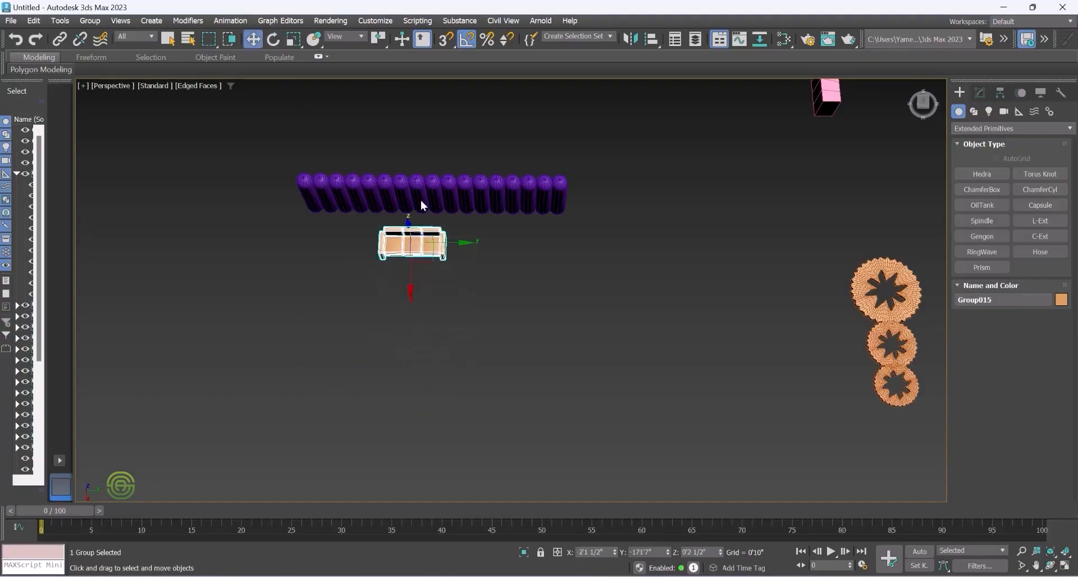
Scale up the copied sofa to suit the width of the capsule wall, and deselect it
key(r)
scroll(443, 252, up, 3)
mouse_move(400, 241)
mouse_down()
mouse_move(277, 226)
mouse_move(396, 241)
mouse_move(385, 240)
mouse_up()
alt+middle_drag(385, 241, 394, 233)
drag(395, 233, 455, 212)
right_click(564, 188)
click(550, 202)
Examine the enlarged sofa against the capsule wall from the front and up close
scroll(416, 238, down, 3)
alt+middle_drag(416, 238, 404, 179)
scroll(404, 179, up, 8)
scroll(418, 197, down, 5)
scroll(433, 201, up, 2)
scroll(438, 191, down, 3)
scroll(443, 185, up, 3)
scroll(445, 183, up, 3)
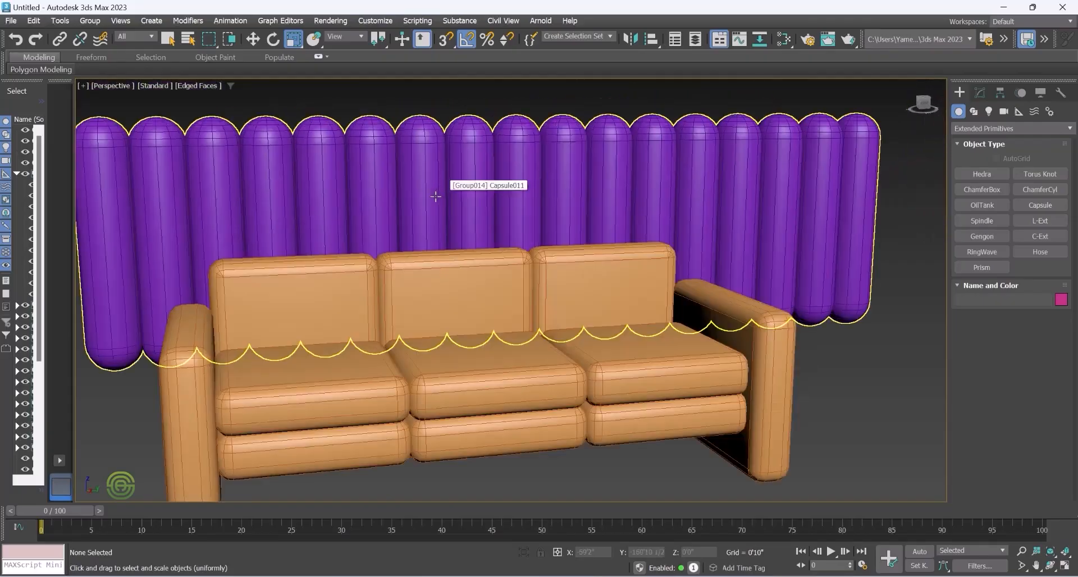
Isolate the purple capsule wall, view it alone from near and far, and exit isolation to restore the sofa
scroll(437, 190, down, 3)
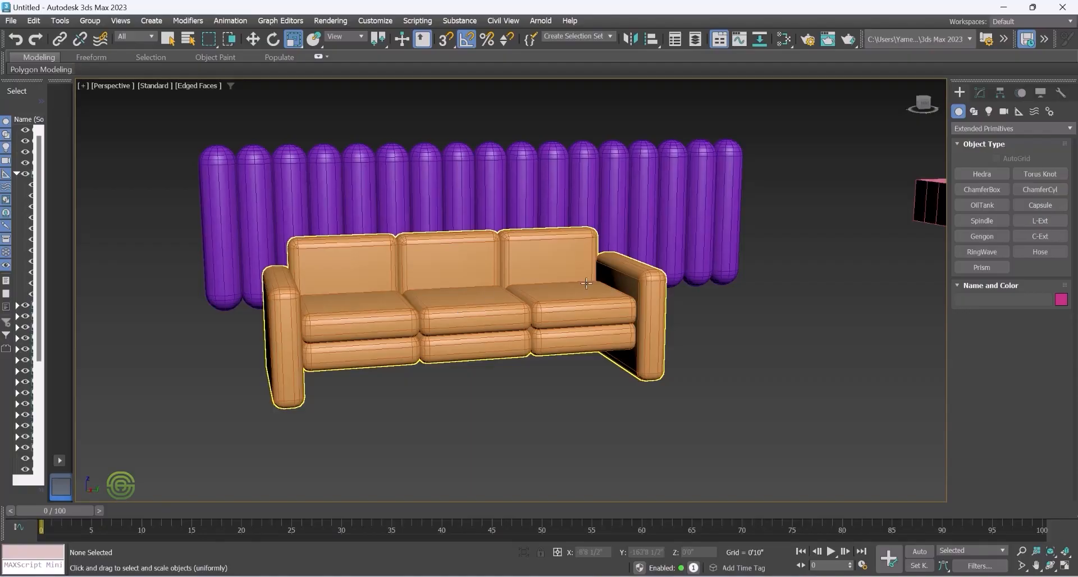
click(435, 176)
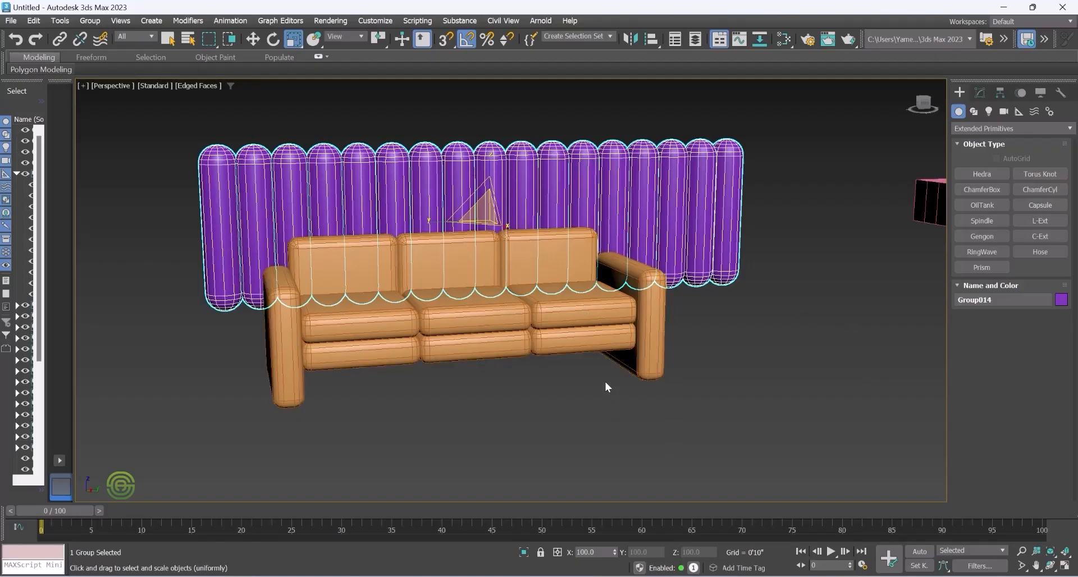
click(524, 553)
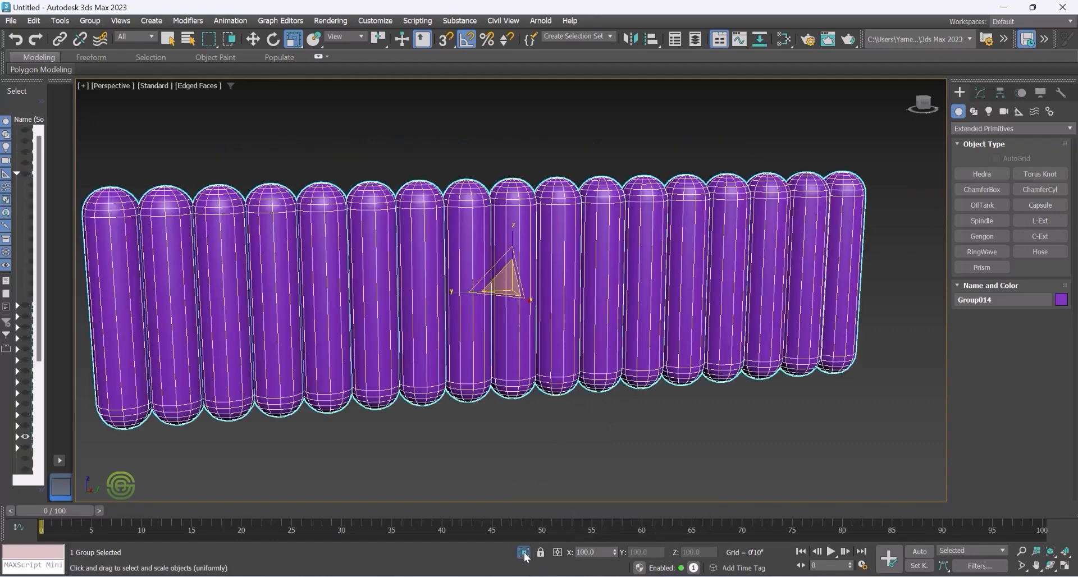
scroll(510, 309, down, 6)
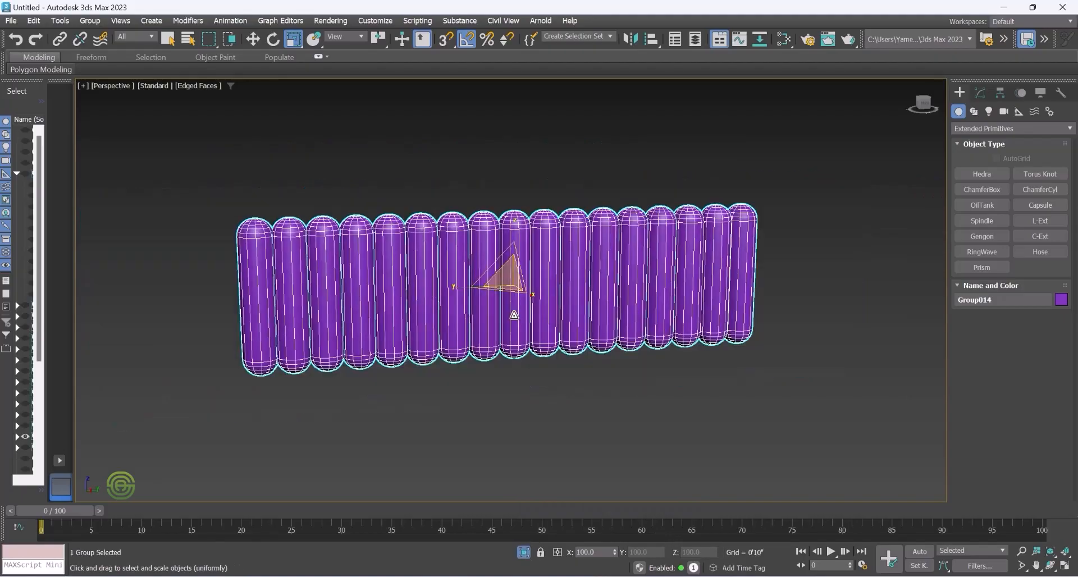
scroll(506, 306, down, 3)
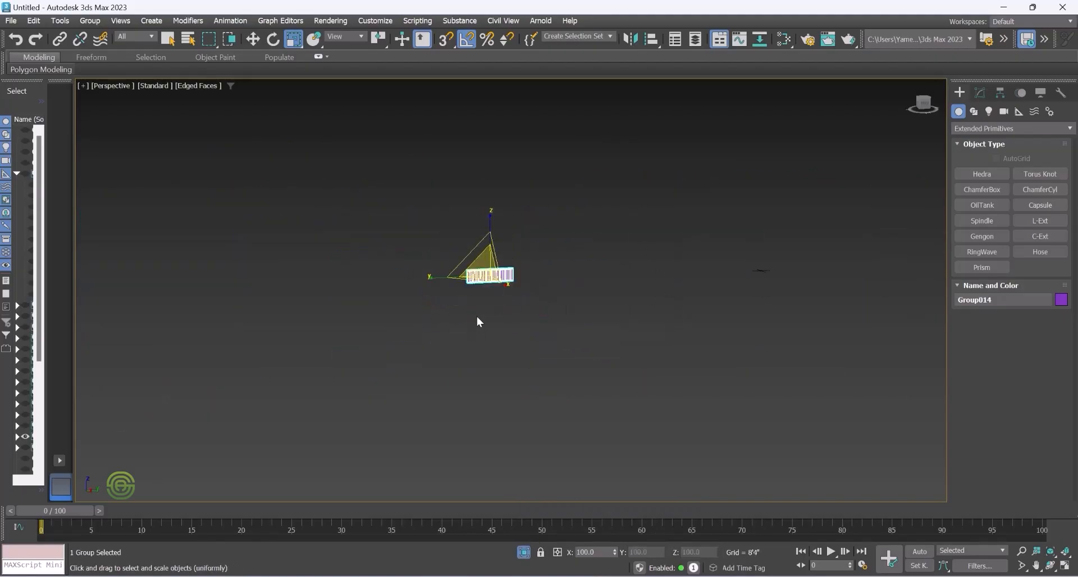
scroll(509, 242, up, 6)
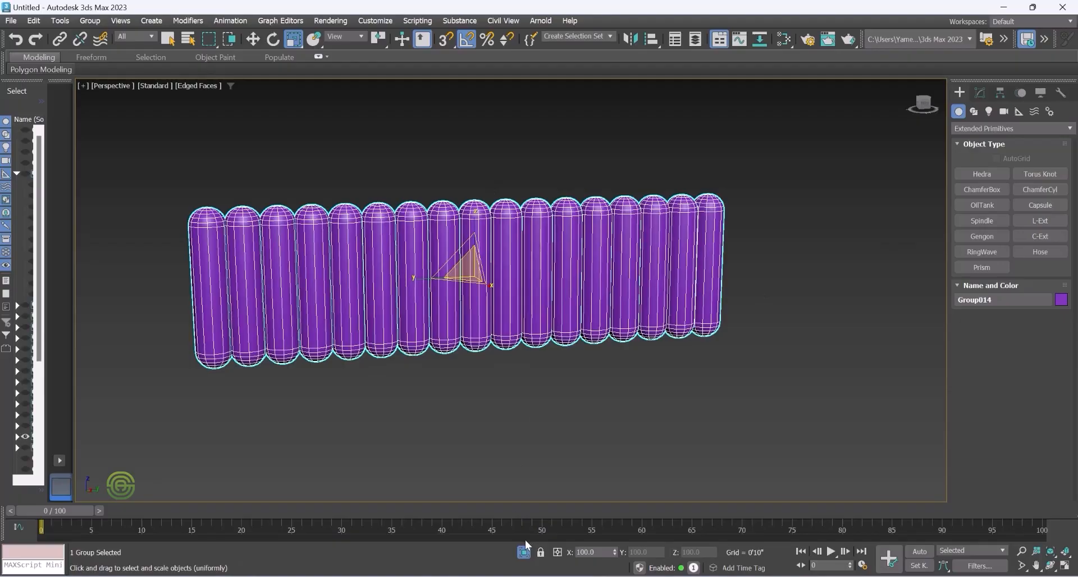
click(523, 554)
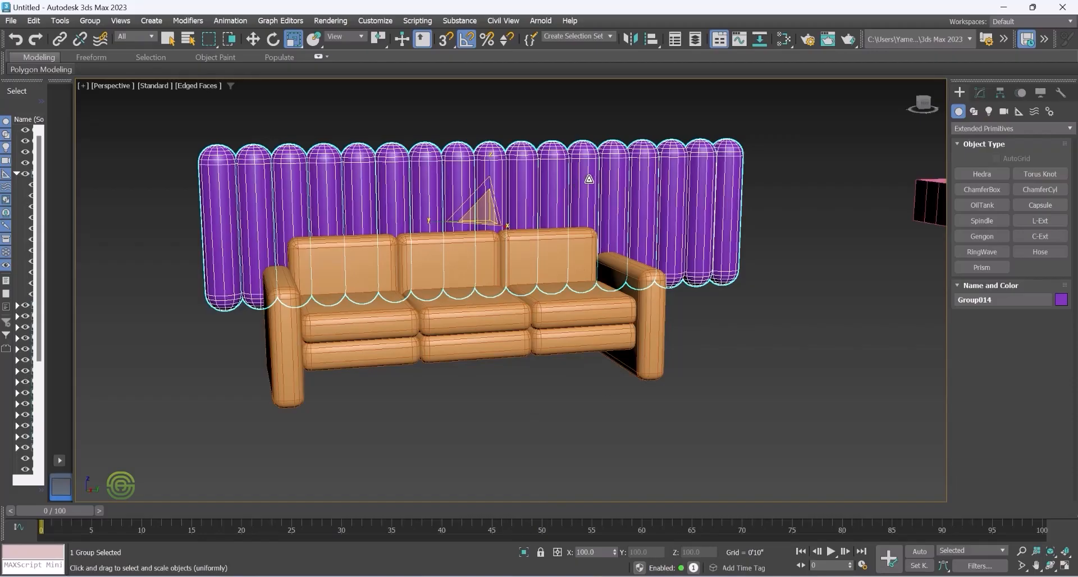
Isolate the capsule group a second time, check it at different distances, and end the isolation
key(alt+q)
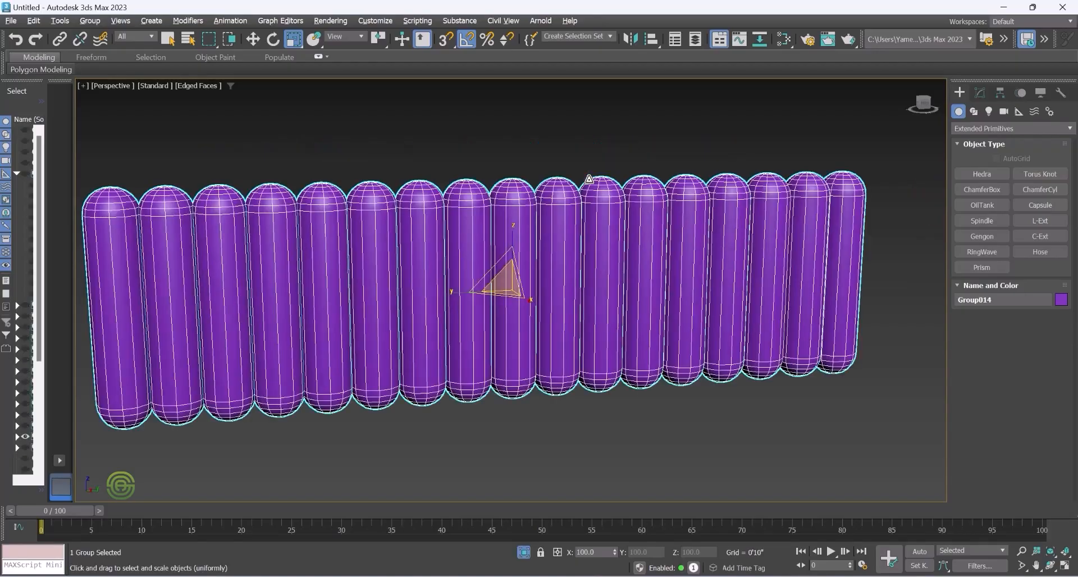
scroll(581, 196, down, 3)
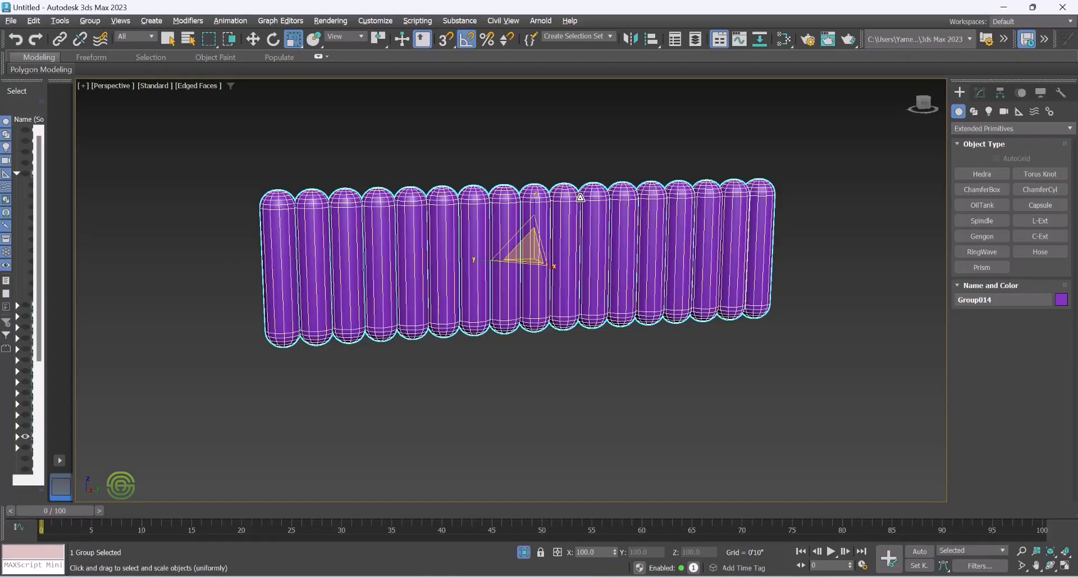
scroll(581, 197, up, 3)
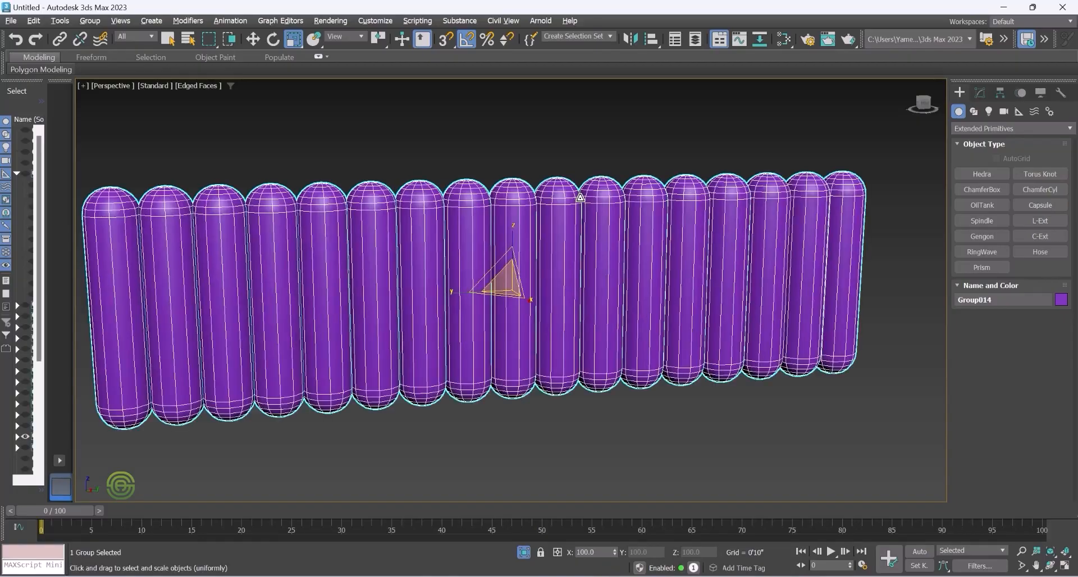
scroll(621, 217, down, 2)
scroll(623, 217, up, 2)
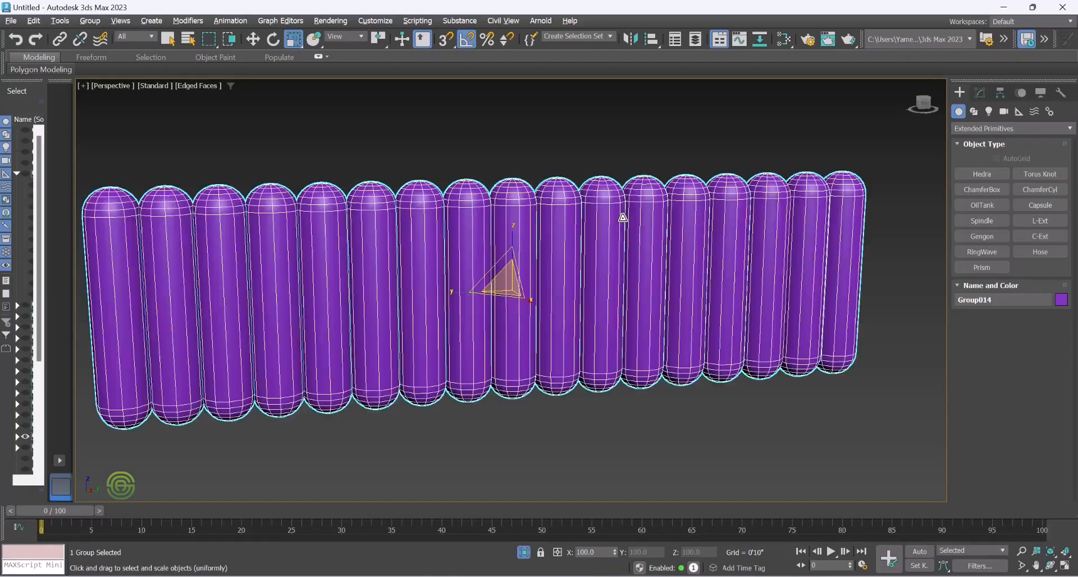
click(524, 554)
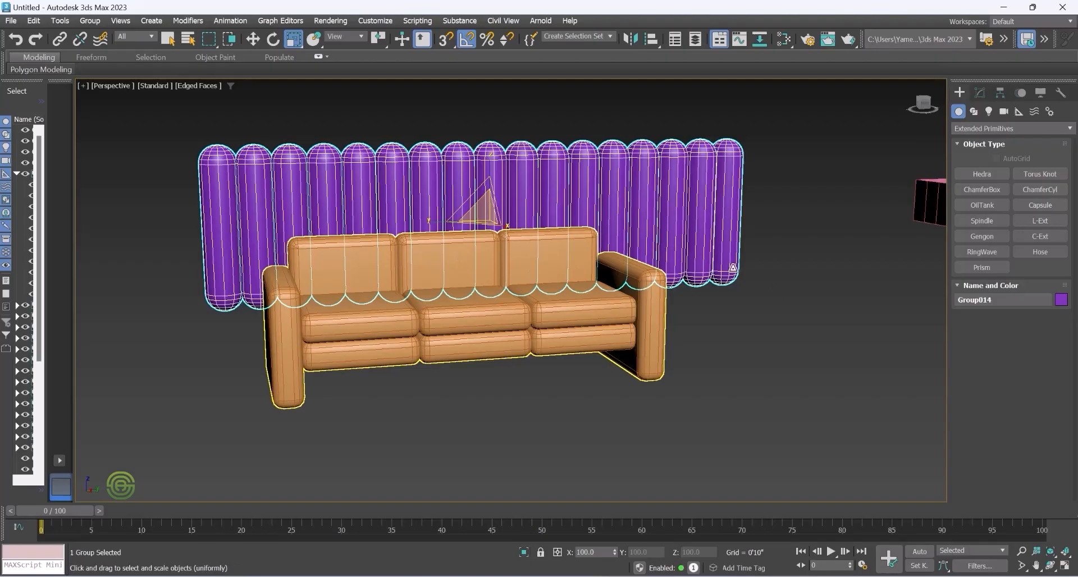
Reselect the capsule wall, isolate it once more, and return to the full scene
click(761, 298)
click(709, 230)
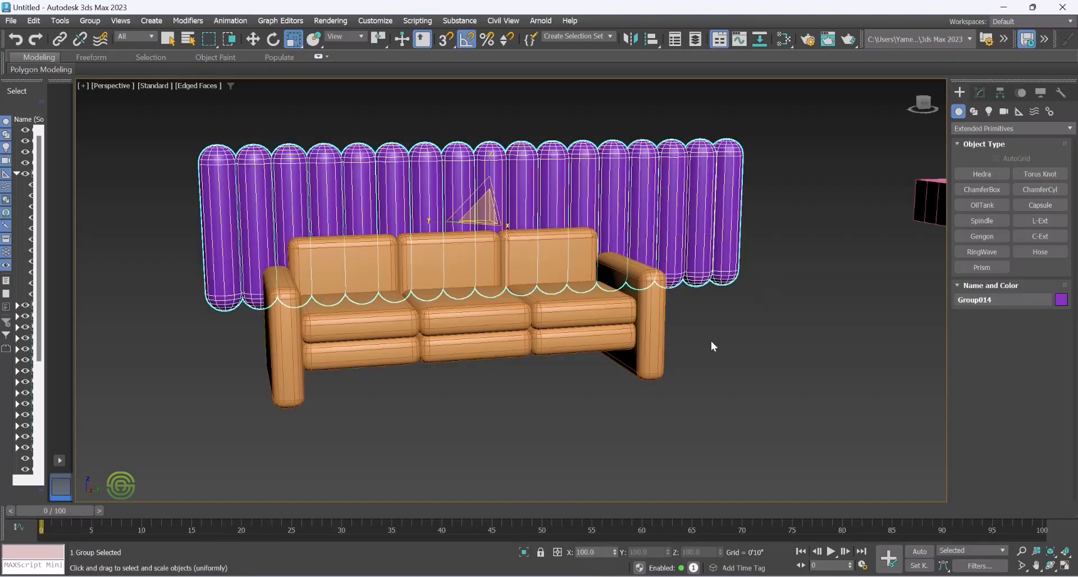
key(alt+q)
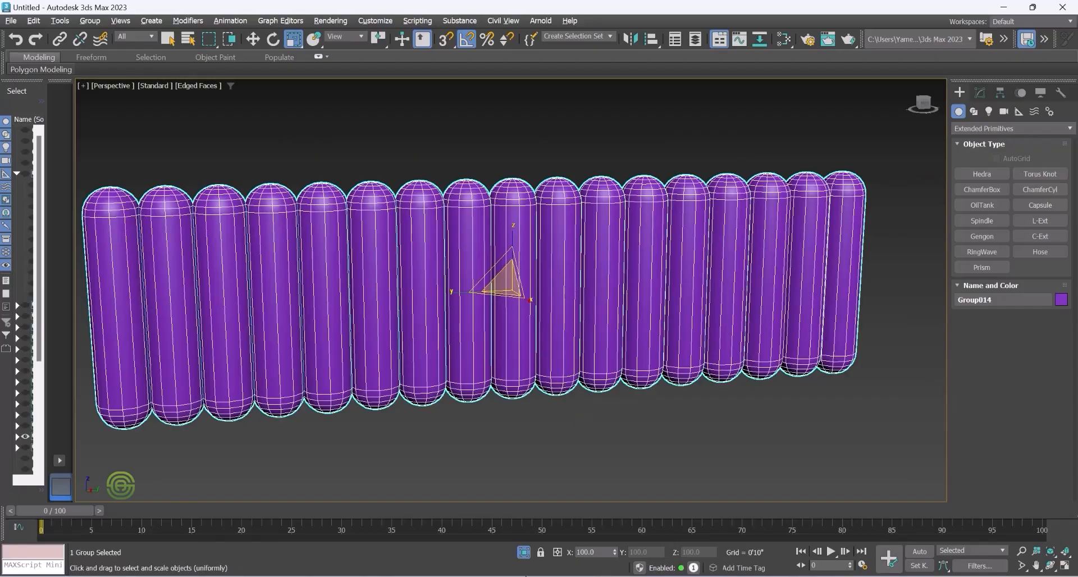
click(523, 553)
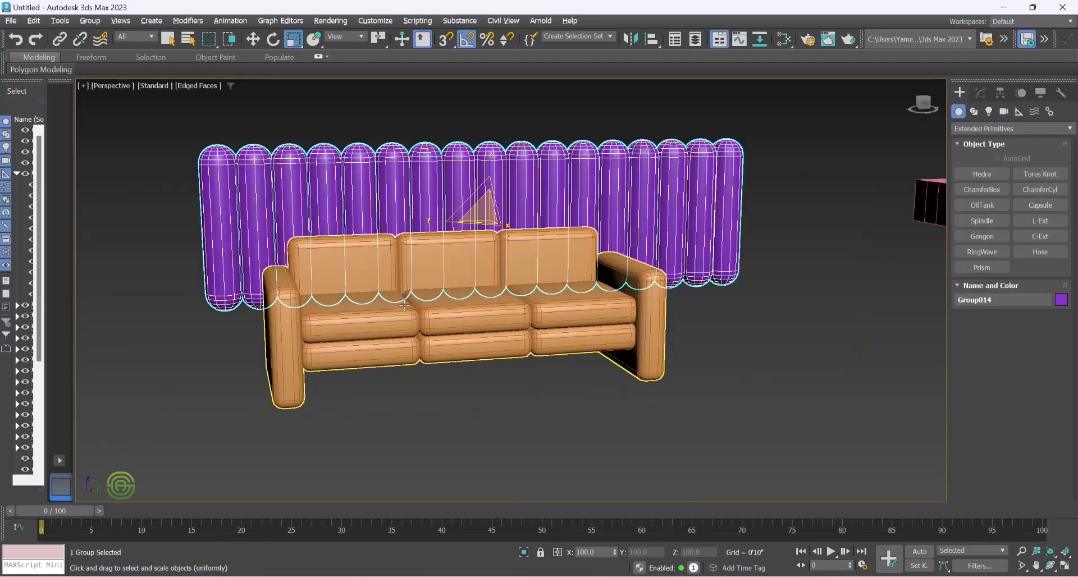
Temporarily hide the enlarged orange sofa so the capsule wall stands alone, and bring the sofa back
scroll(493, 300, down, 3)
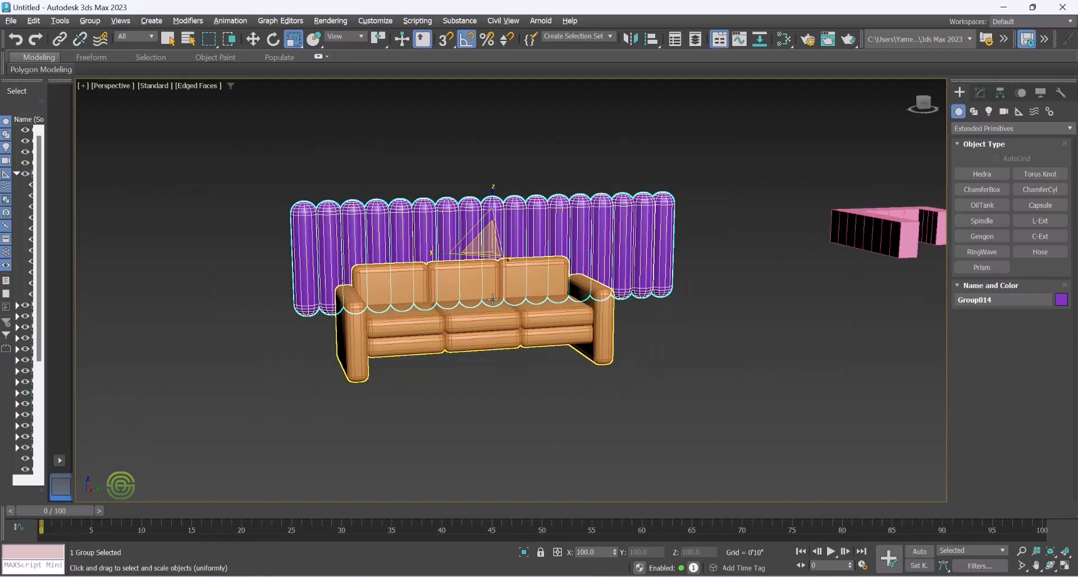
scroll(493, 300, up, 3)
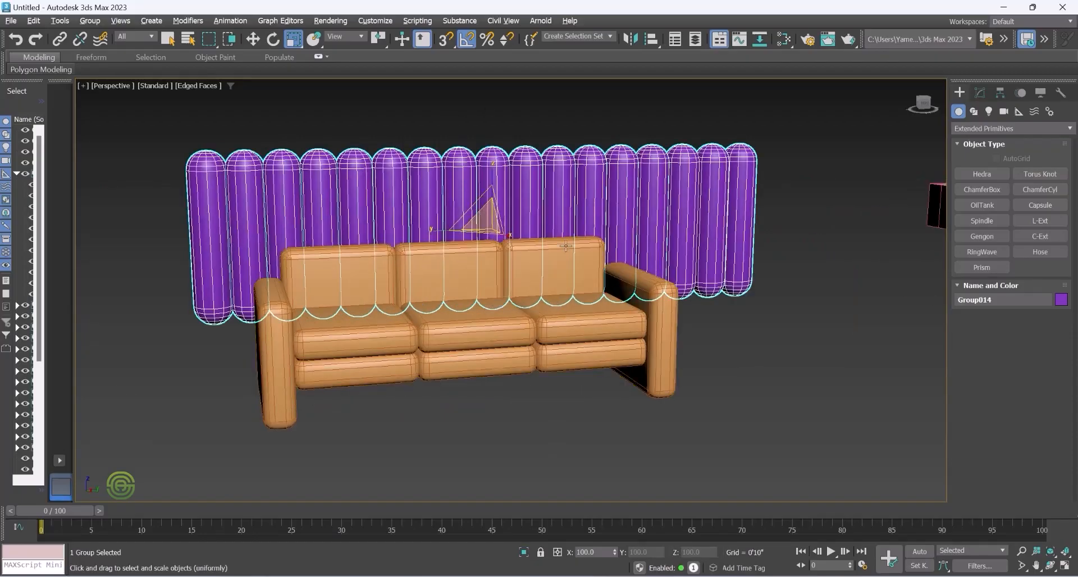
click(644, 322)
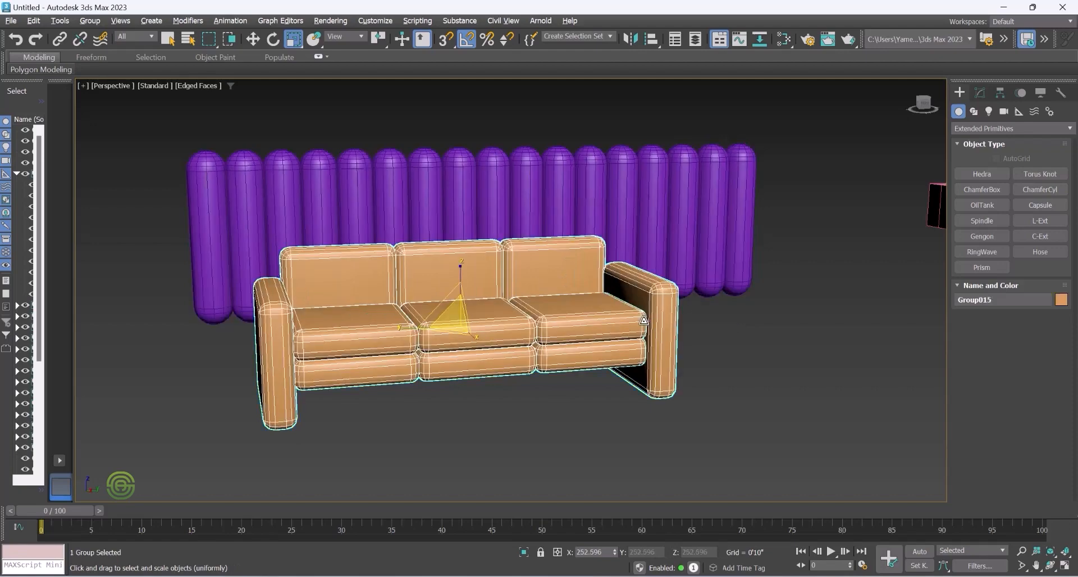
key(w)
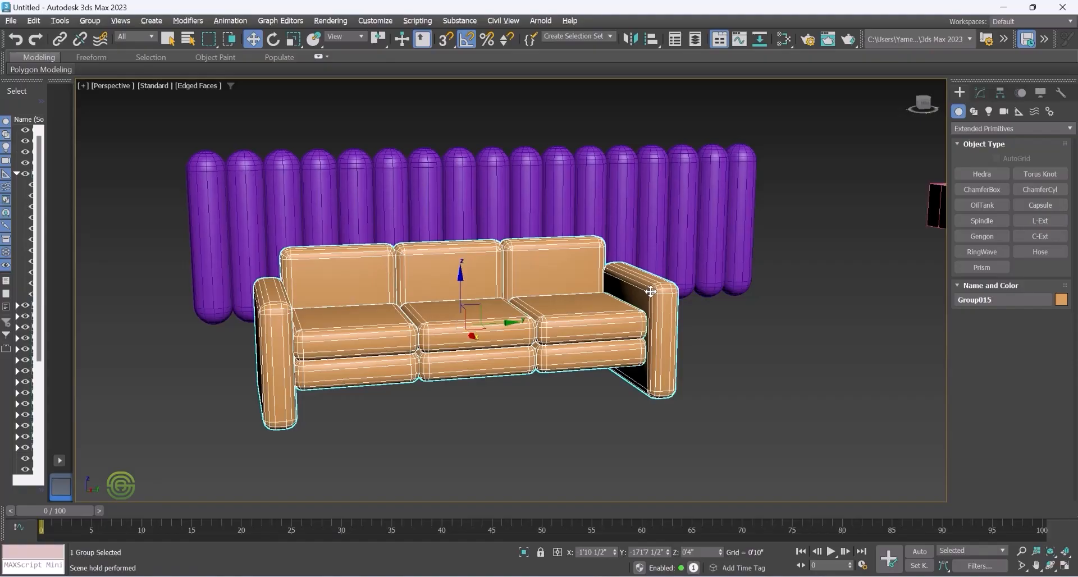
key(Delete)
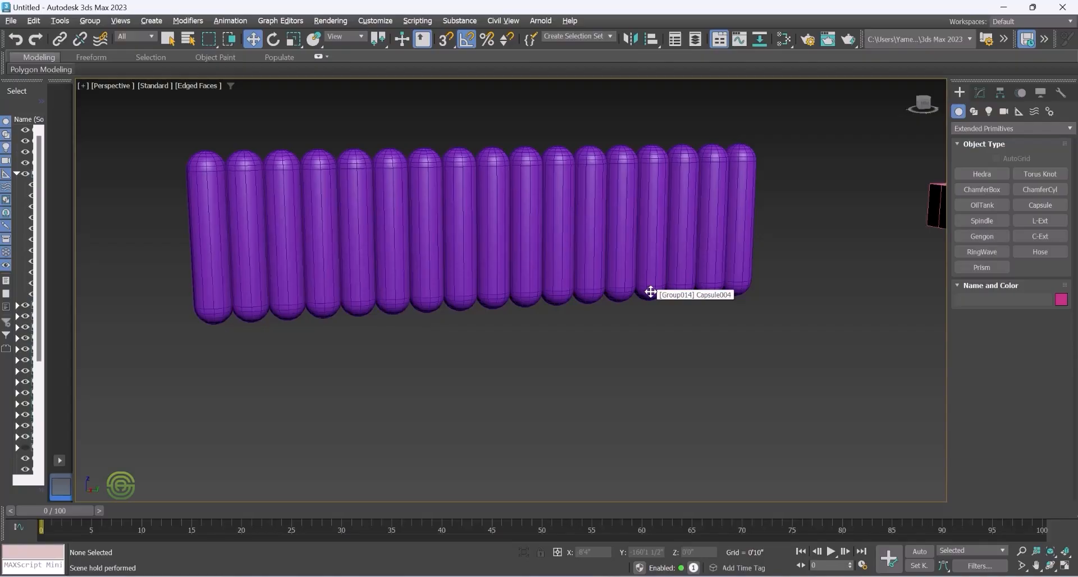
key(ctrl+z)
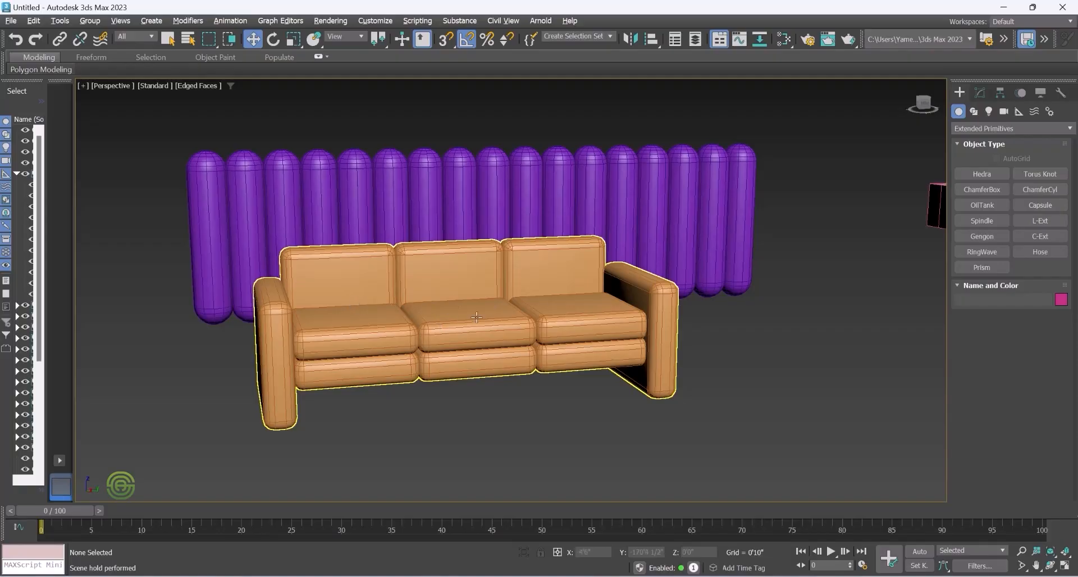
Examine the whole scene, from the sofa with its capsule wall to the other sample objects and the blue sphere-like grid
scroll(530, 308, down, 5)
mouse_move(519, 308)
alt+middle_down()
mouse_move(546, 309)
mouse_move(537, 306)
alt+middle_up()
scroll(528, 301, up, 4)
scroll(400, 274, down, 5)
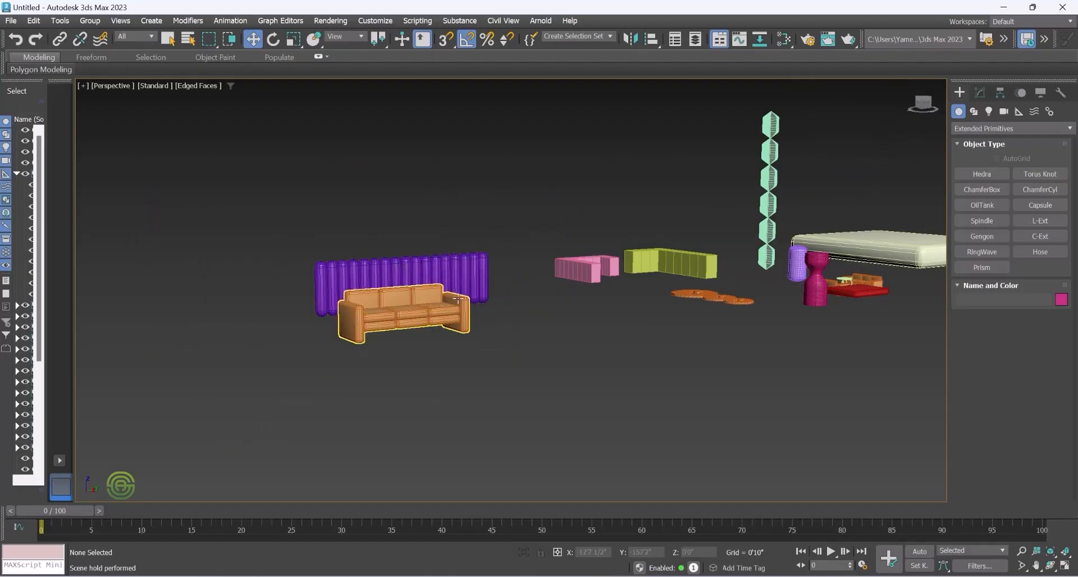
scroll(458, 299, up, 4)
scroll(387, 311, down, 6)
scroll(393, 325, up, 2)
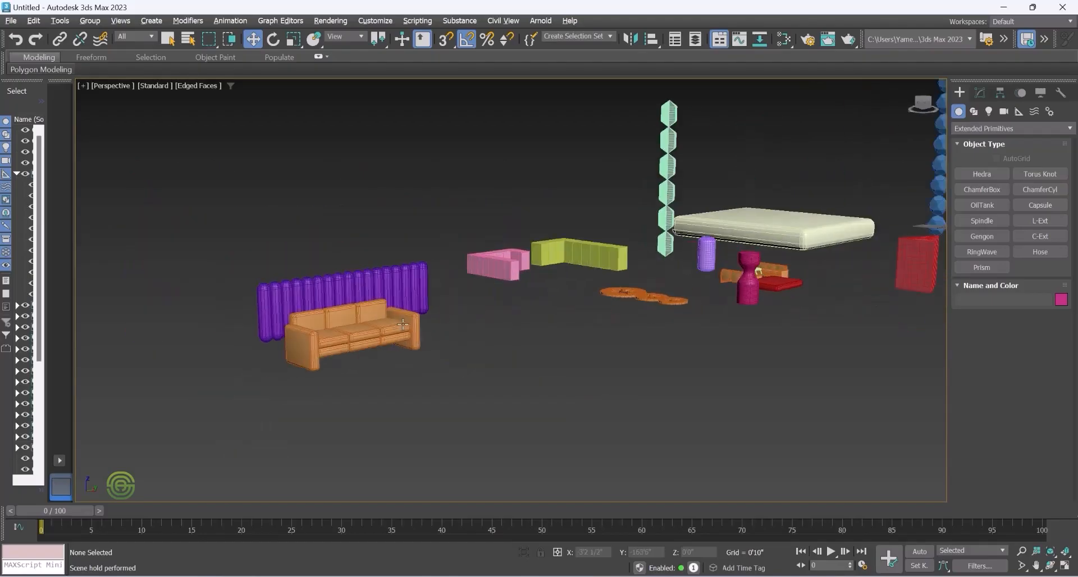
scroll(402, 324, down, 6)
mouse_move(404, 324)
alt+middle_down()
mouse_move(437, 328)
mouse_move(414, 337)
mouse_move(354, 327)
mouse_move(400, 337)
alt+middle_up()
scroll(525, 260, up, 5)
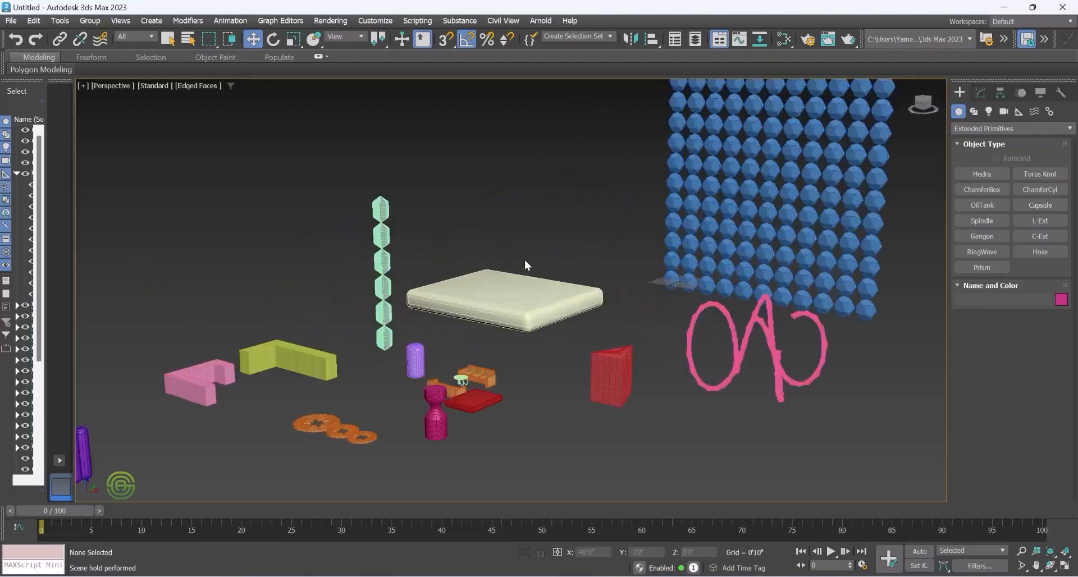
scroll(524, 260, down, 3)
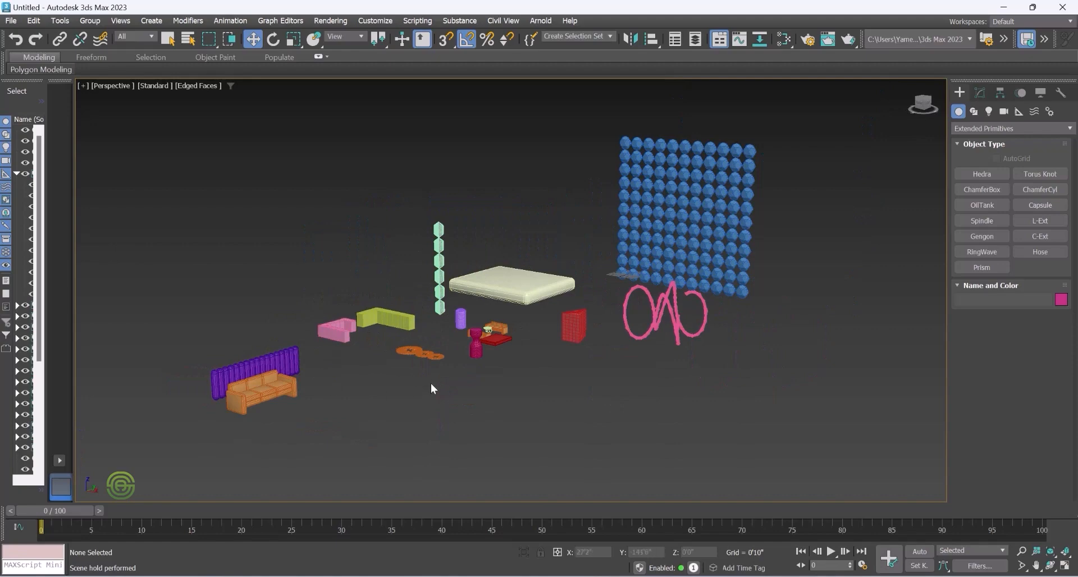